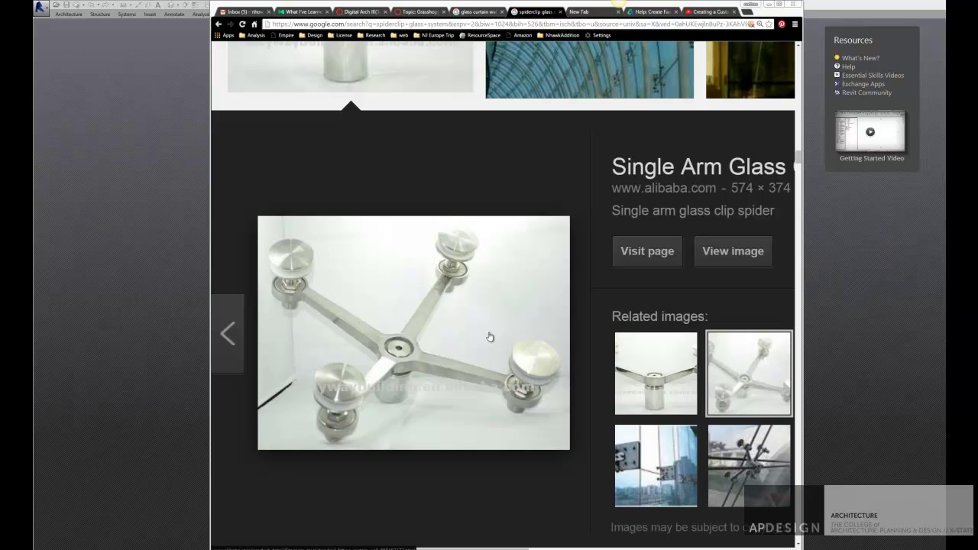
Step: Compare the glass curtain wall and spider clip reference photos, and switch to Revit with its window in full view
click(480, 13)
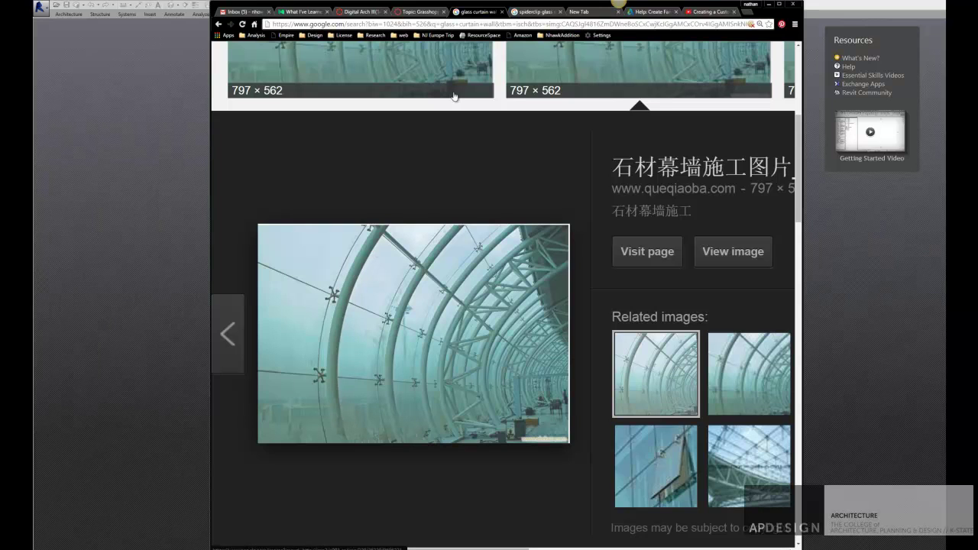
click(535, 13)
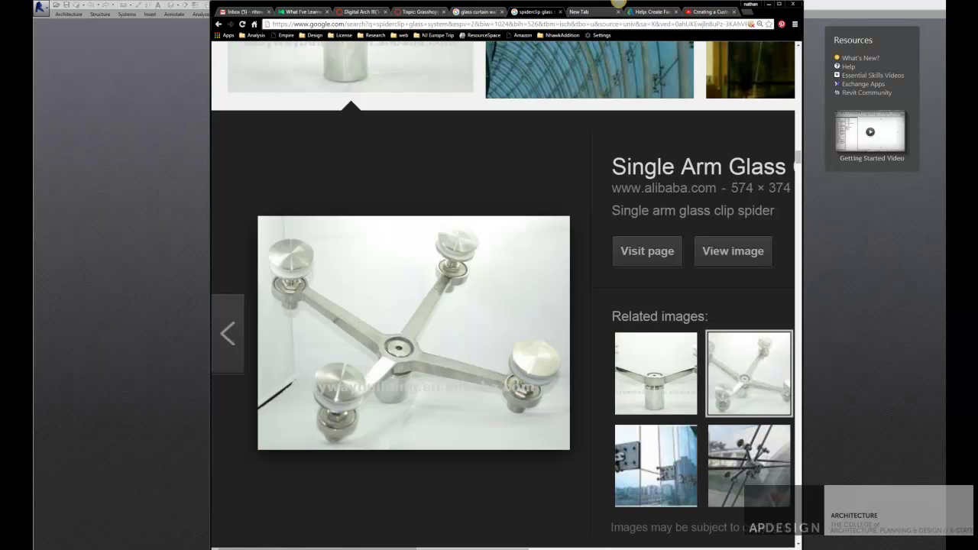
click(470, 549)
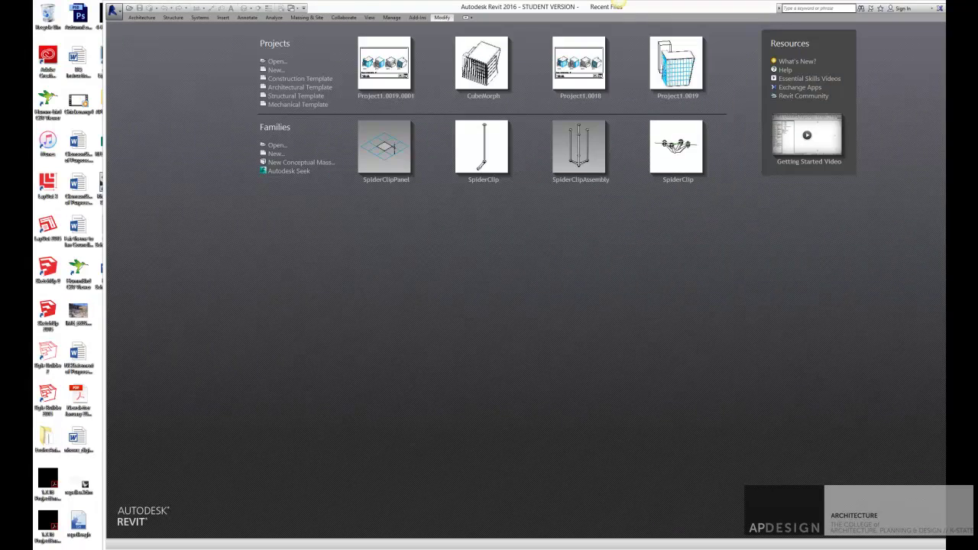
drag(365, 8, 294, 8)
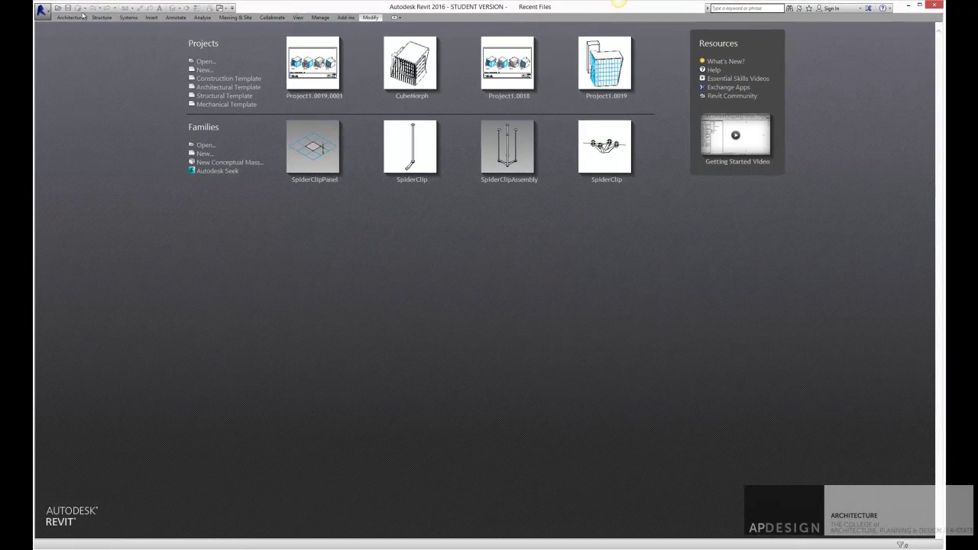
click(44, 11)
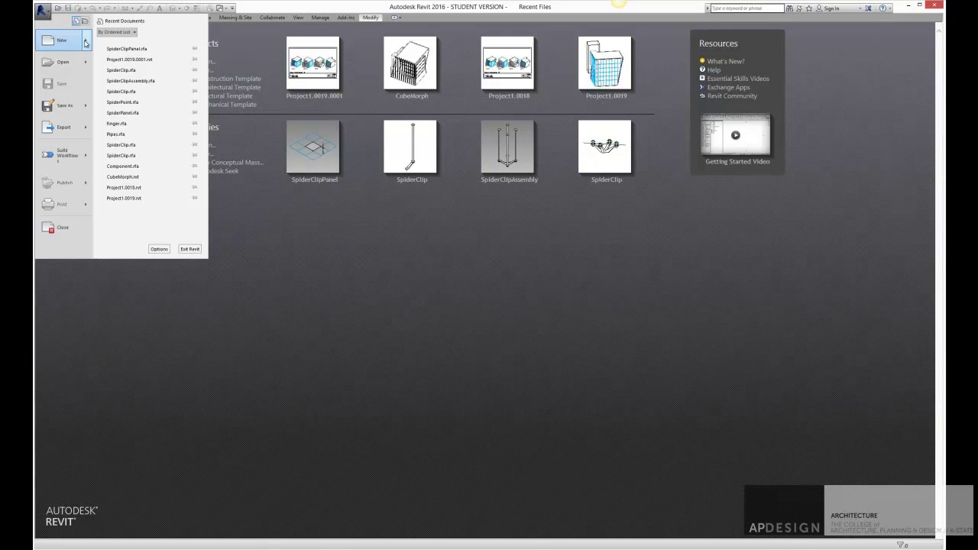
mouse_move(86, 44)
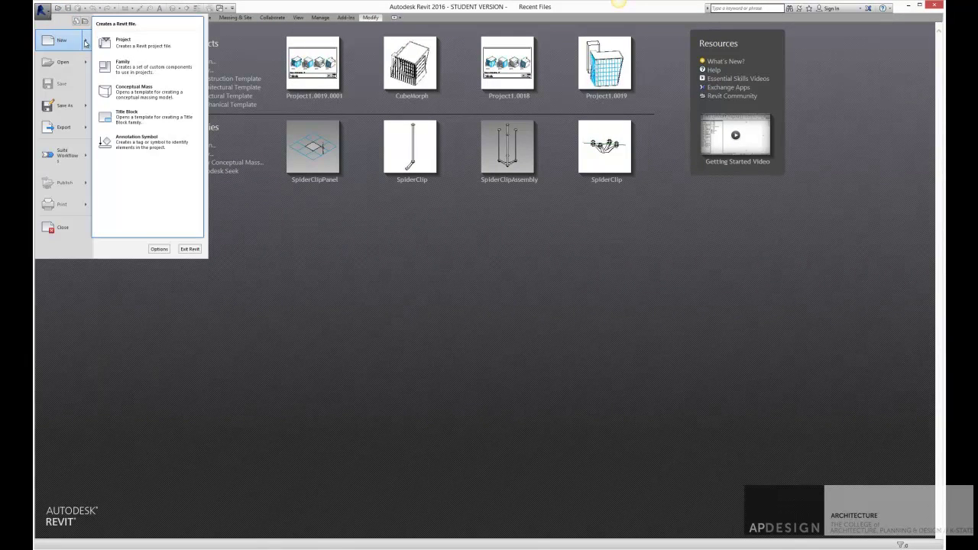
click(114, 73)
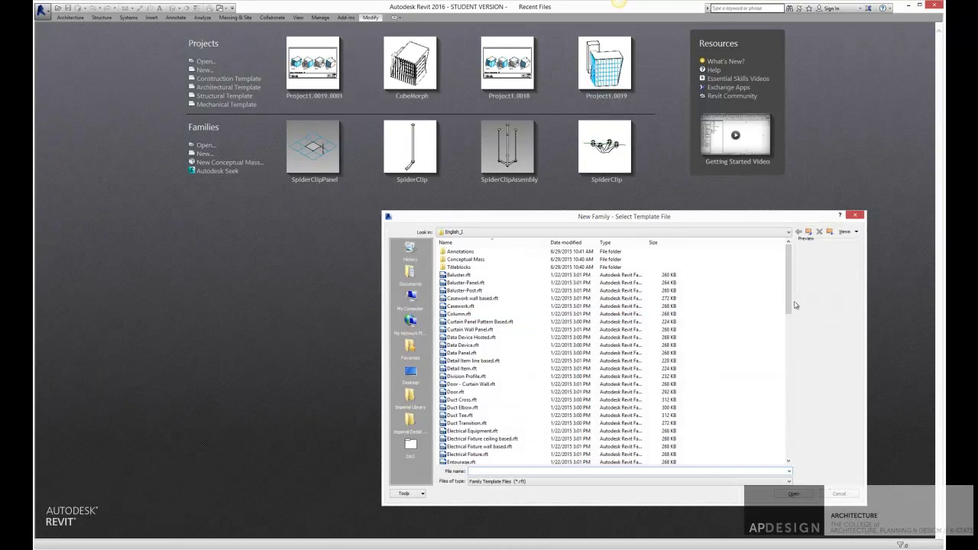
drag(792, 302, 793, 316)
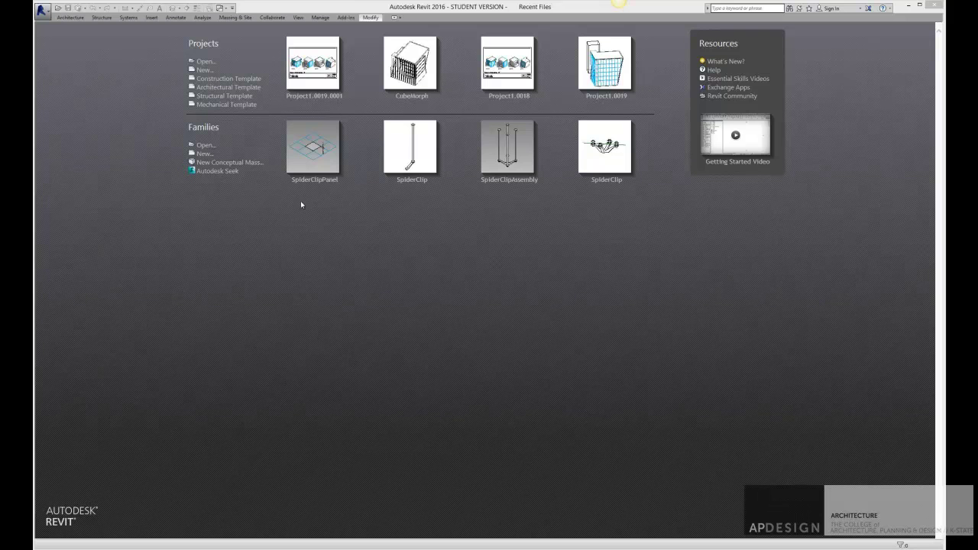
Step: Create a new family from the Generic Model.rft template
click(204, 153)
drag(787, 304, 788, 359)
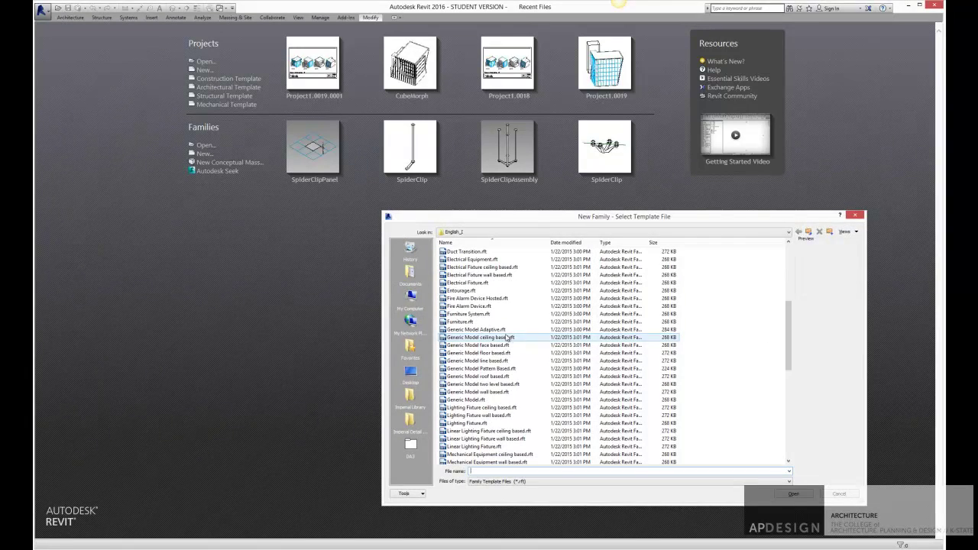
click(472, 401)
click(473, 401)
click(494, 404)
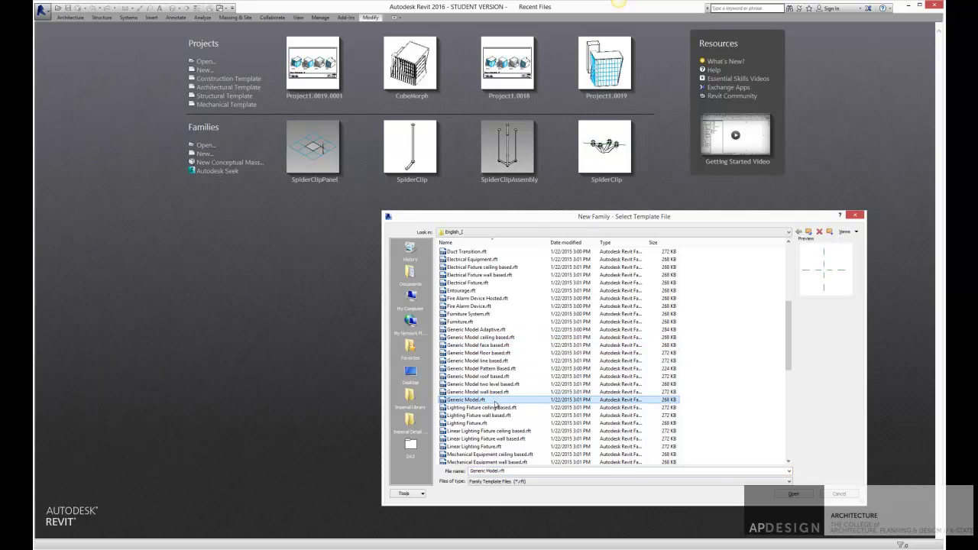
double_click(448, 400)
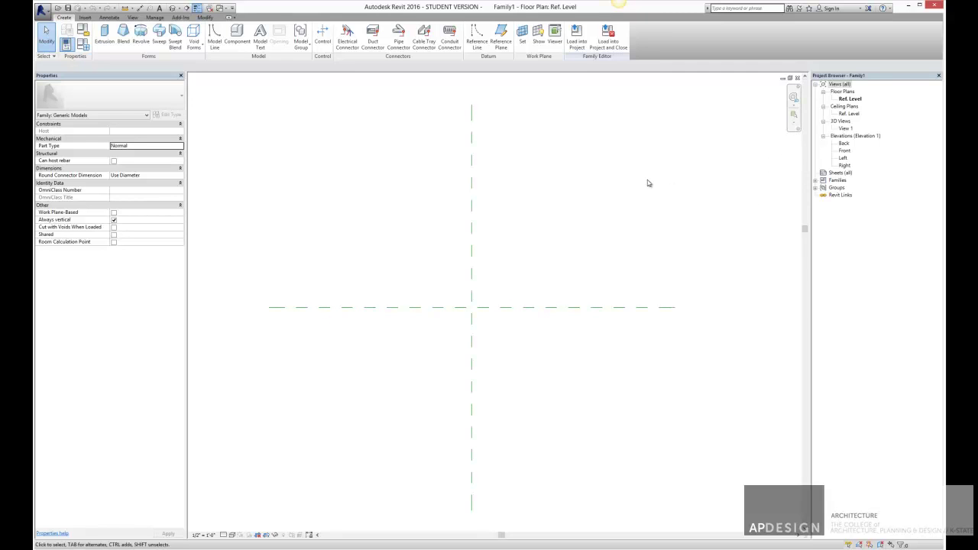
Step: Draw a model-line circle with a 4" radius centred on the intersection of the reference planes in the Ref. Level plan
click(216, 38)
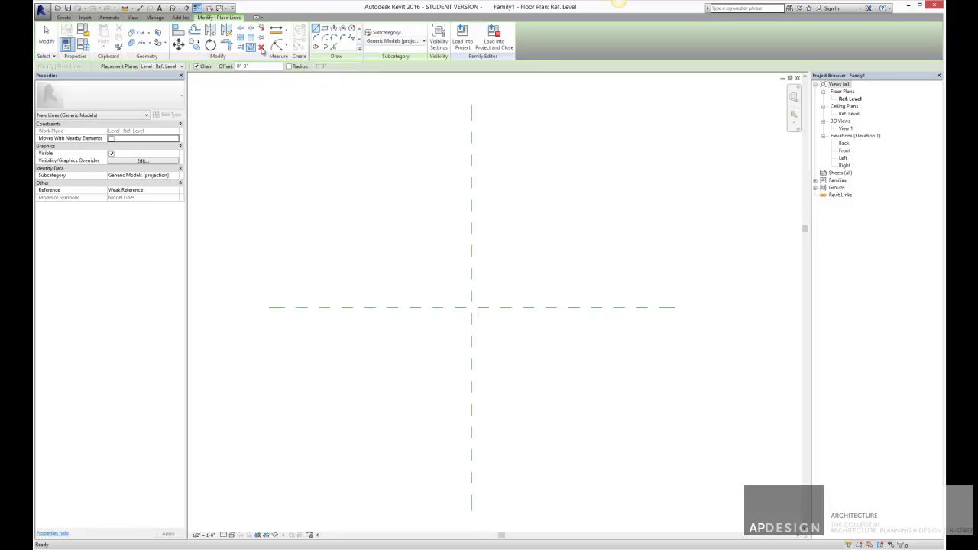
click(352, 29)
click(471, 307)
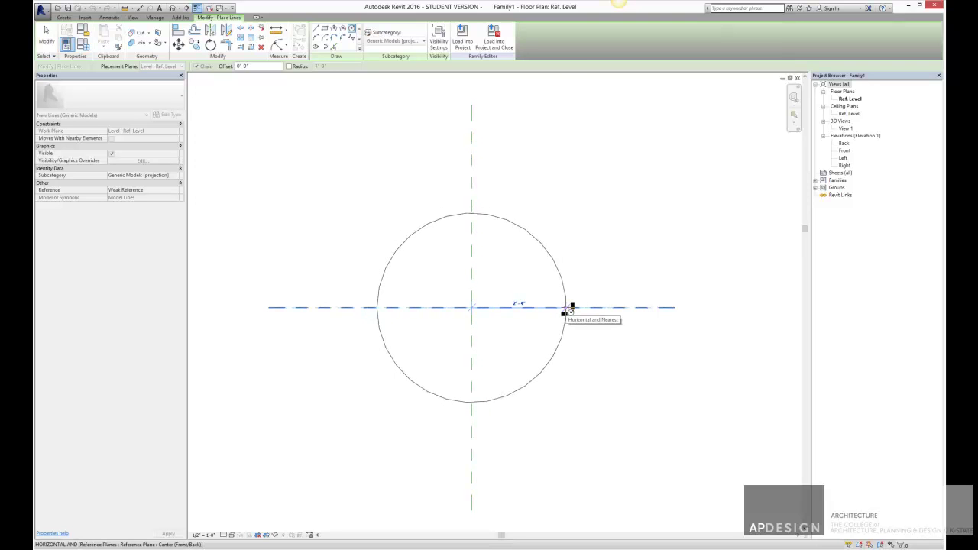
text(4')
key(Return)
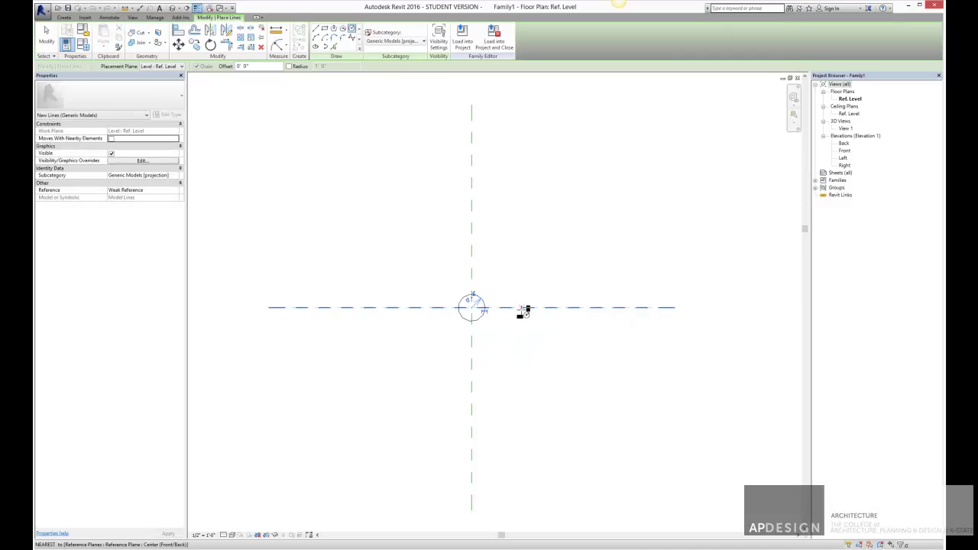
scroll(497, 318, up, 5)
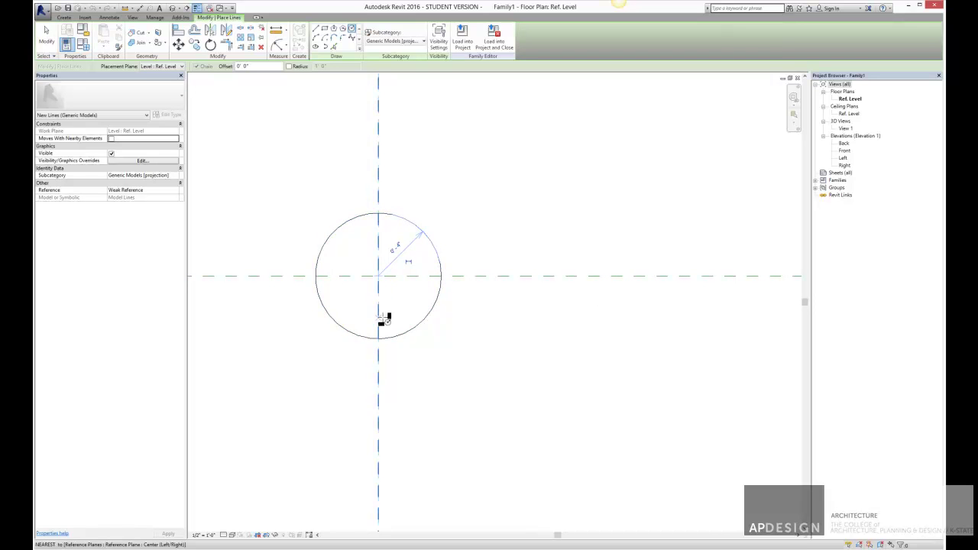
Step: In the Front elevation, draw model lines 2" down from the circle's right edge and horizontally across to the vertical centre plane
double_click(844, 150)
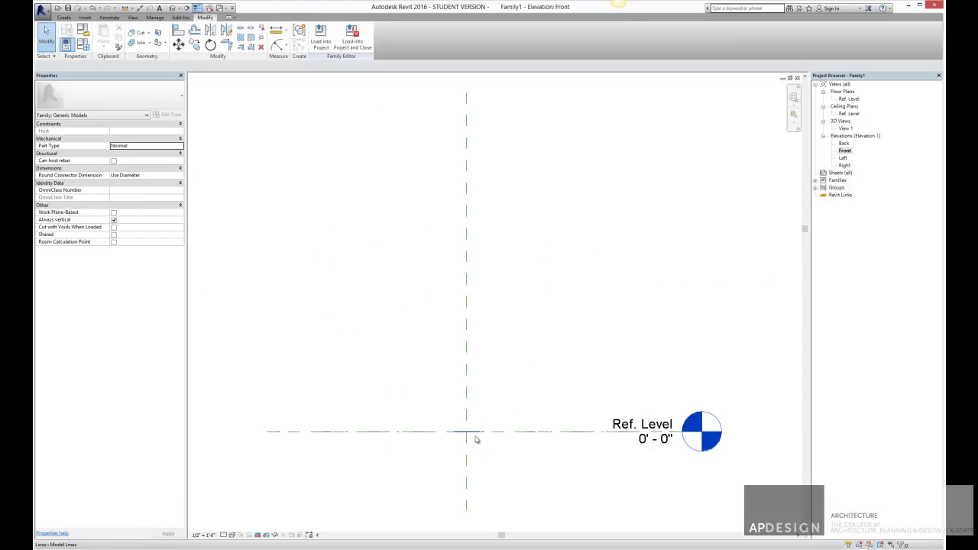
scroll(469, 443, up, 2)
mouse_move(470, 443)
middle_down()
mouse_move(487, 428)
mouse_move(507, 326)
mouse_move(495, 316)
middle_up()
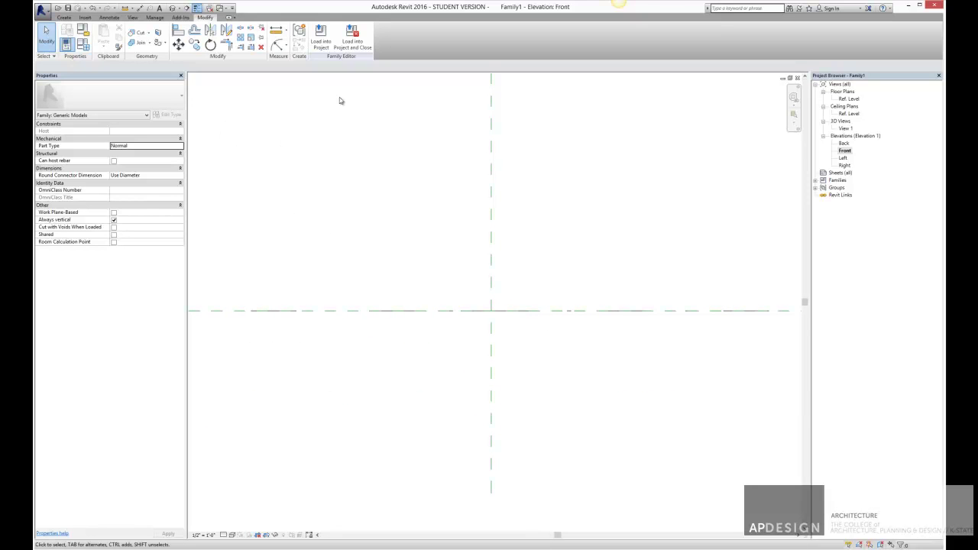
click(64, 17)
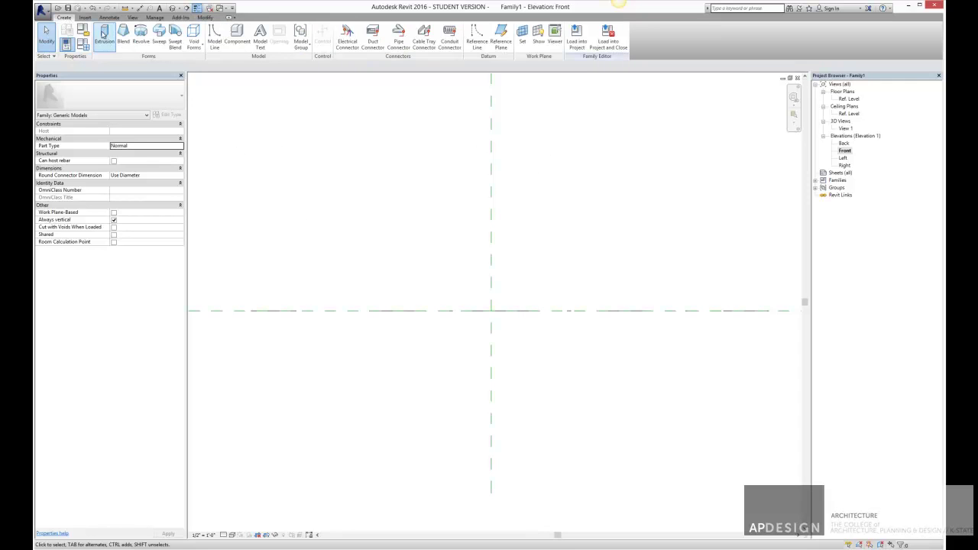
click(214, 38)
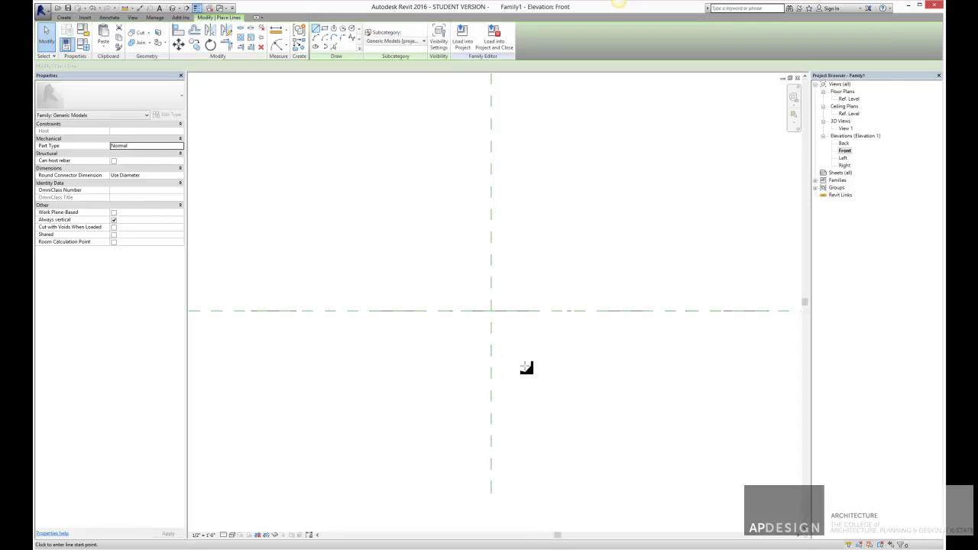
click(524, 312)
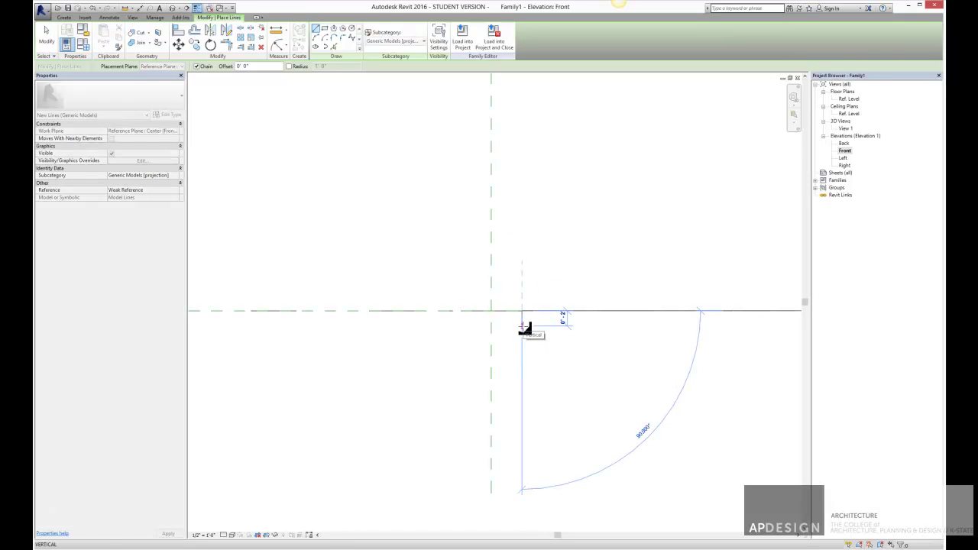
click(490, 324)
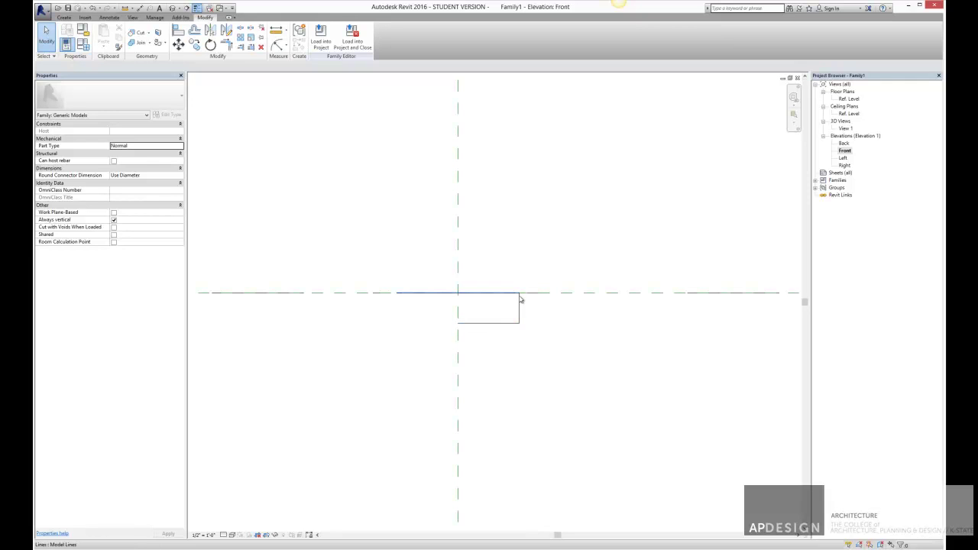
Step: Raise the profile's lower outer corner to about half its depth so the underside slopes down toward the centre plane
click(519, 324)
drag(520, 324, 519, 308)
click(533, 317)
click(518, 324)
click(535, 319)
scroll(506, 319, up, 1)
scroll(506, 322, up, 1)
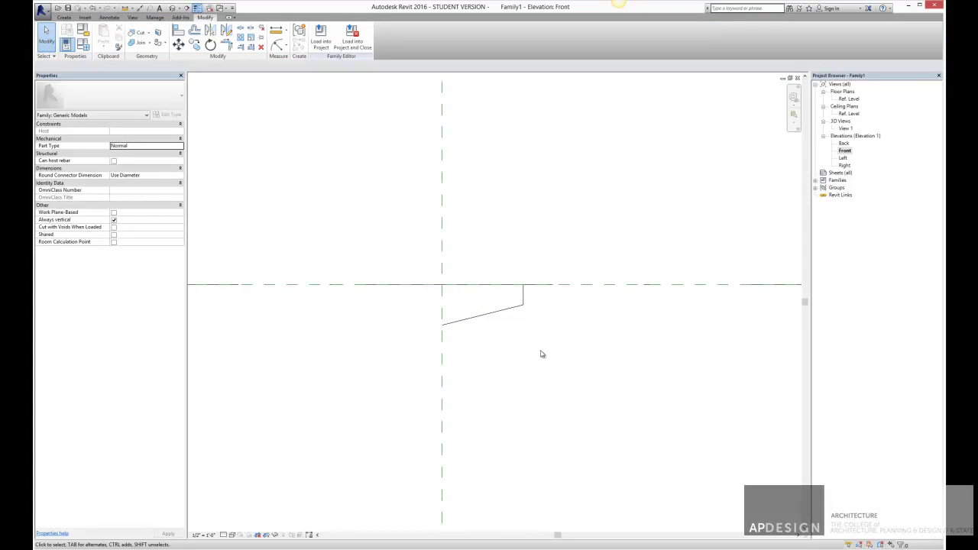
scroll(532, 346, down, 1)
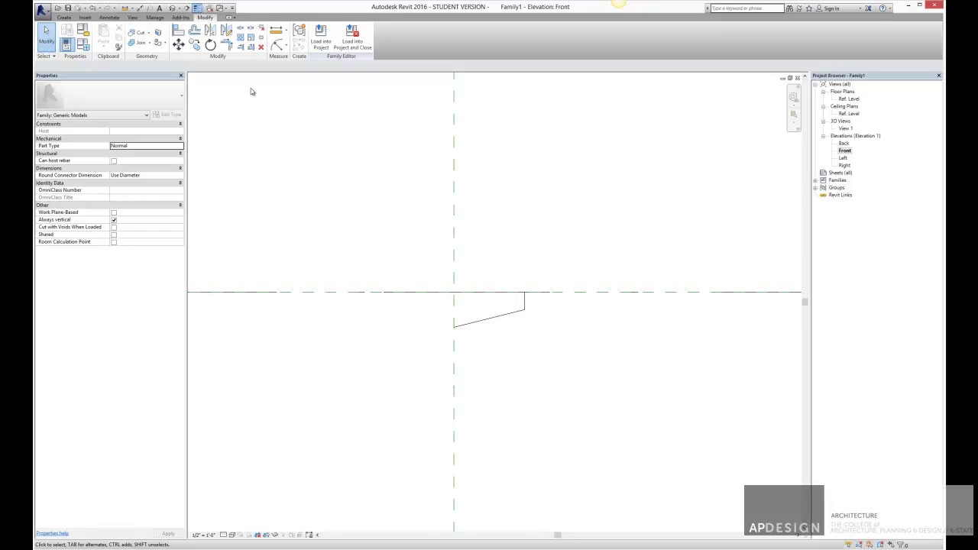
Step: Cycle the ribbon through its minimized display states and restore the full ribbon
click(226, 9)
click(297, 9)
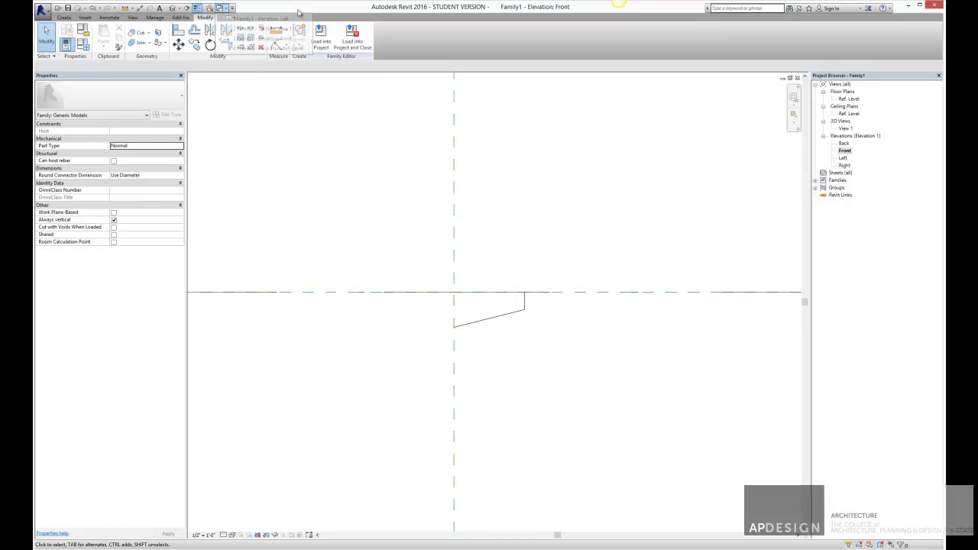
click(231, 18)
click(231, 18)
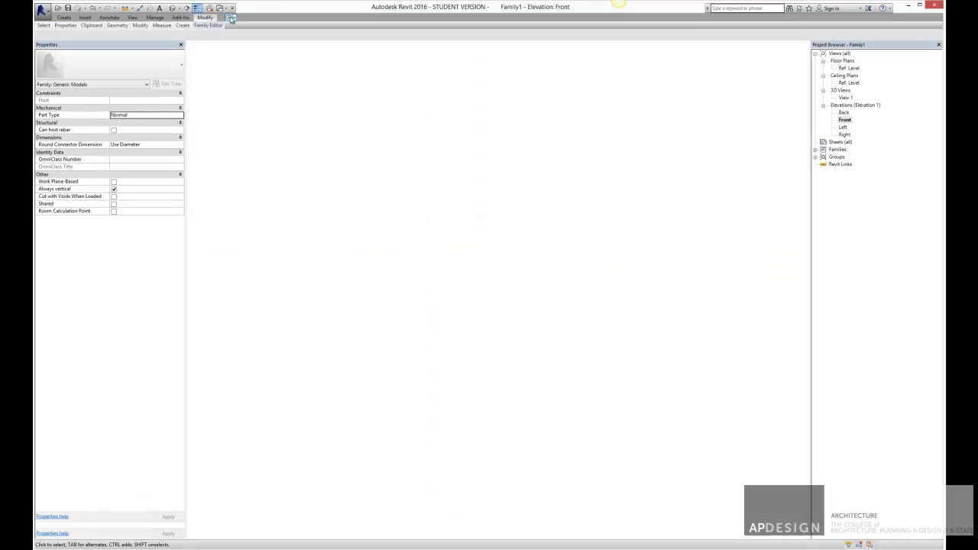
click(231, 19)
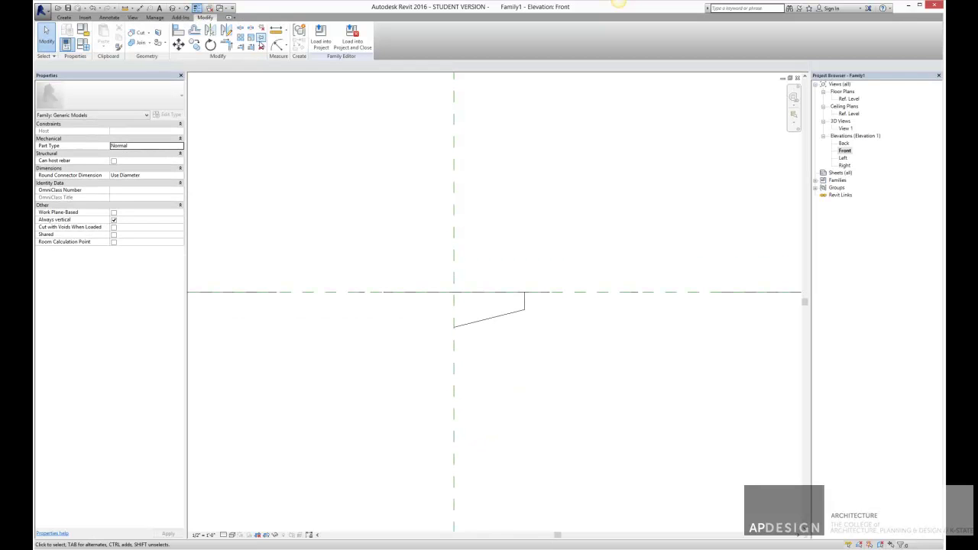
click(231, 18)
click(231, 18)
click(231, 18)
Step: Hide the Properties palette and show it again
click(158, 18)
click(132, 18)
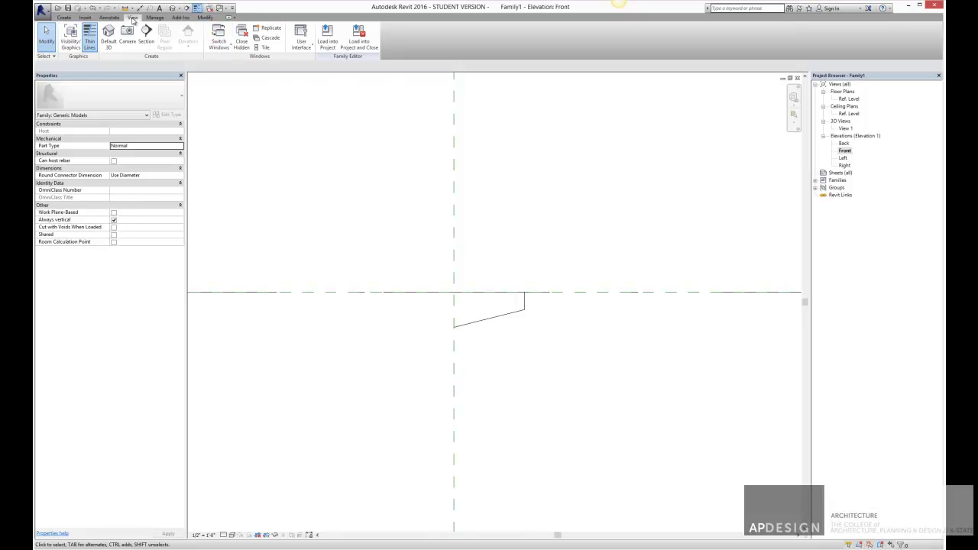
click(304, 46)
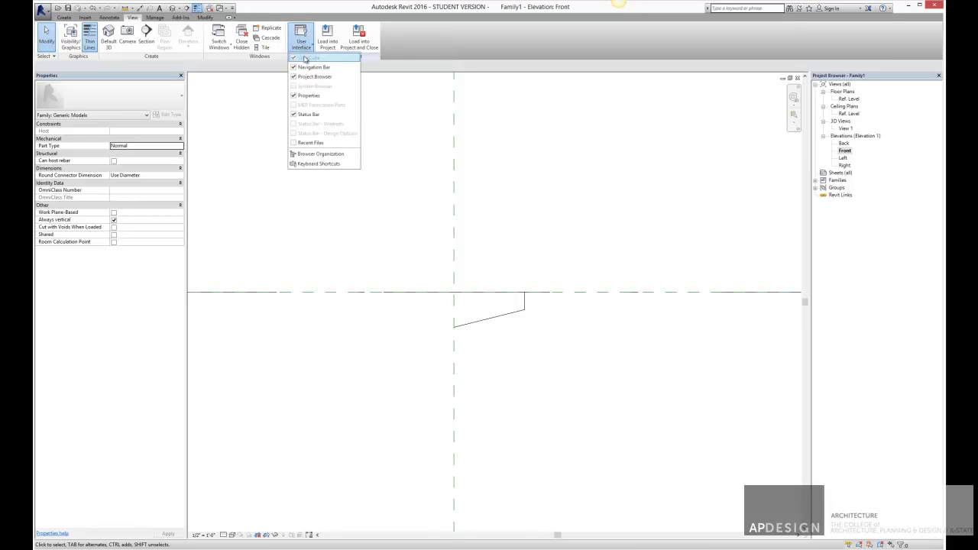
click(299, 97)
click(304, 48)
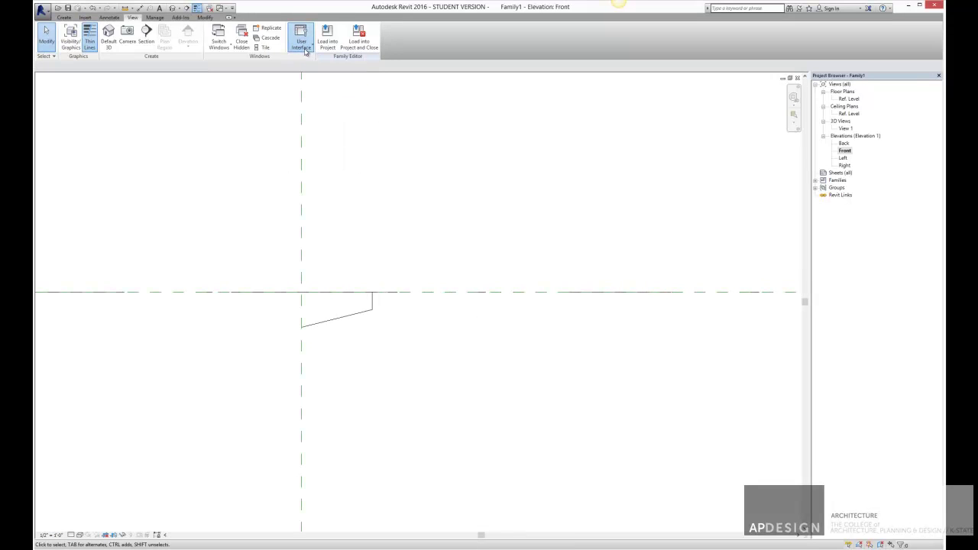
click(304, 47)
click(298, 97)
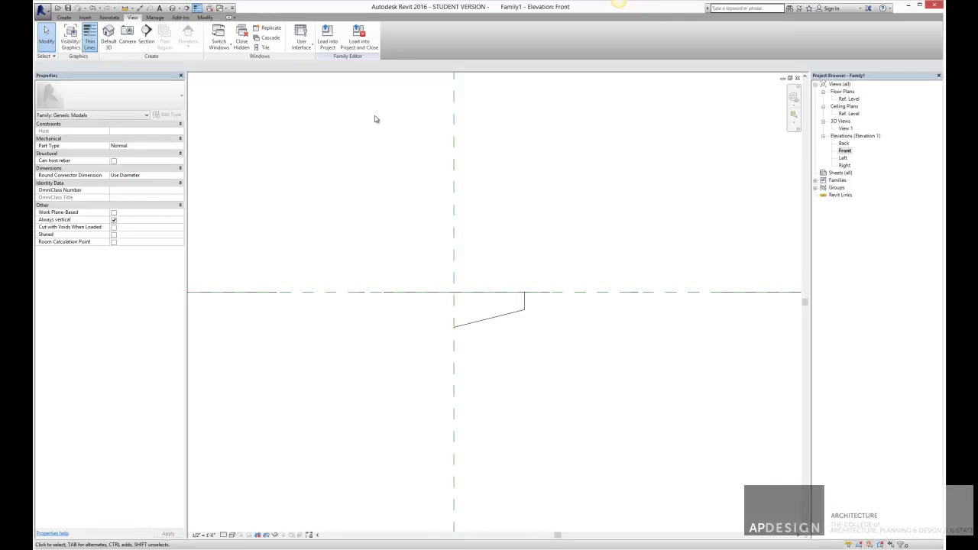
Step: Examine the half profile and the overlapping lines at the reference level in the Front elevation
middle_drag(482, 246, 535, 258)
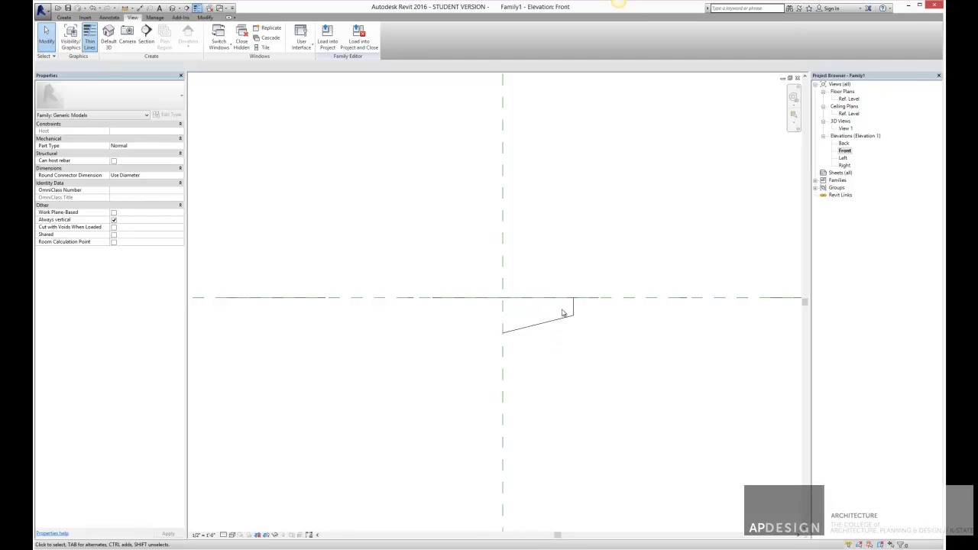
scroll(603, 316, up, 1)
scroll(576, 300, up, 2)
key(Tab)
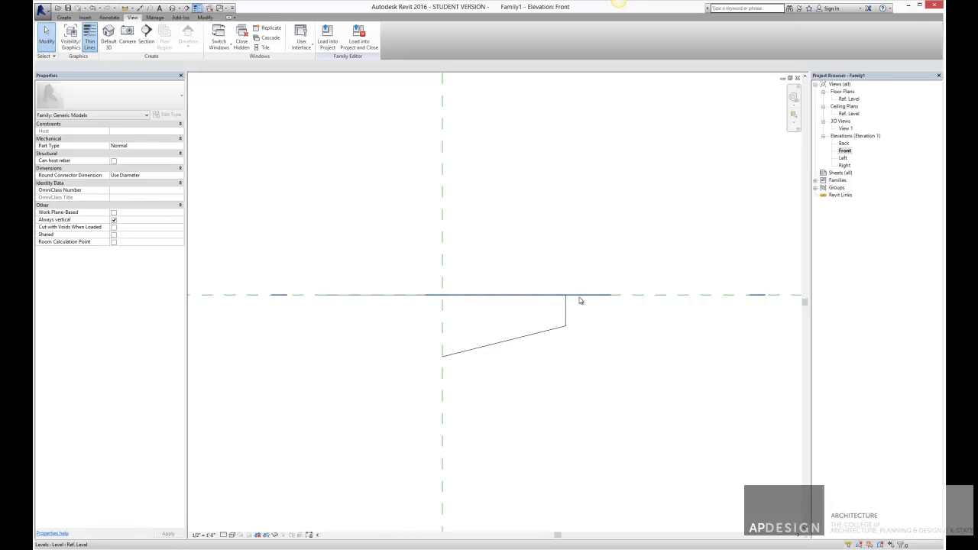
scroll(633, 301, down, 1)
scroll(633, 300, down, 1)
scroll(640, 311, up, 1)
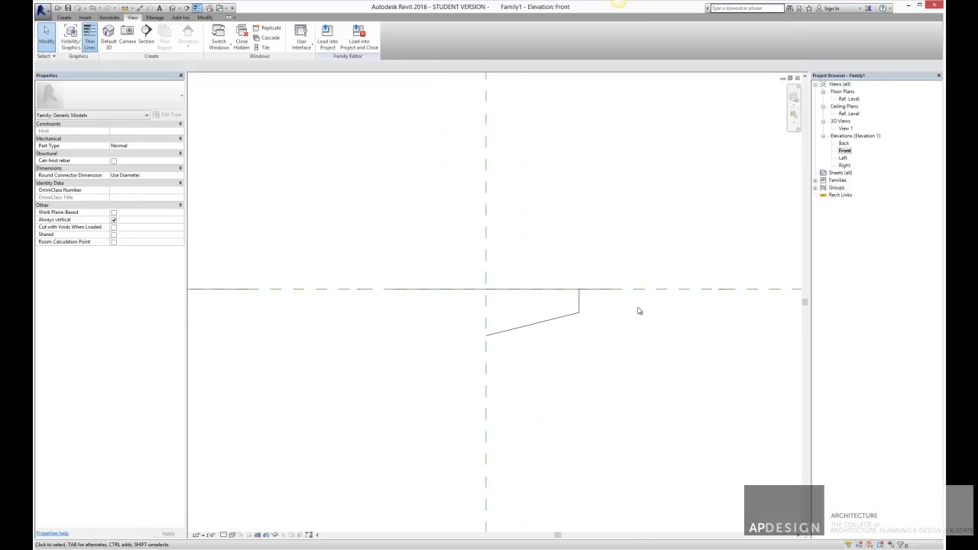
scroll(638, 311, down, 3)
middle_drag(649, 325, 508, 308)
scroll(504, 299, up, 2)
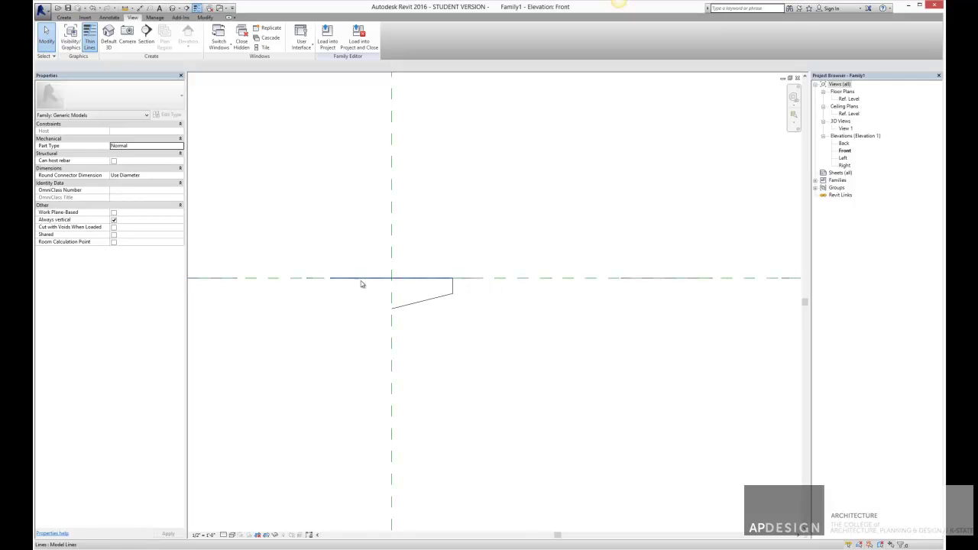
Step: Examine the reference level and its properties in the Front elevation
click(293, 281)
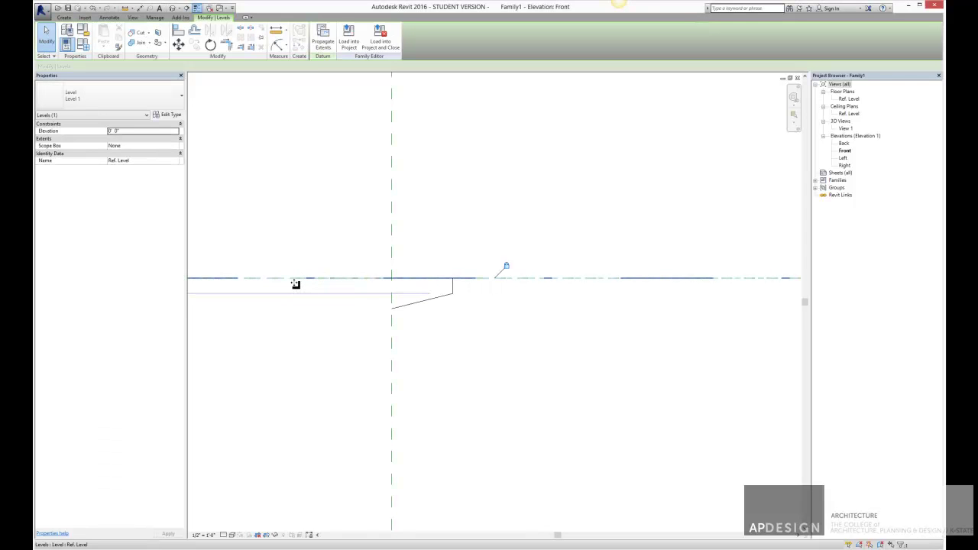
click(295, 317)
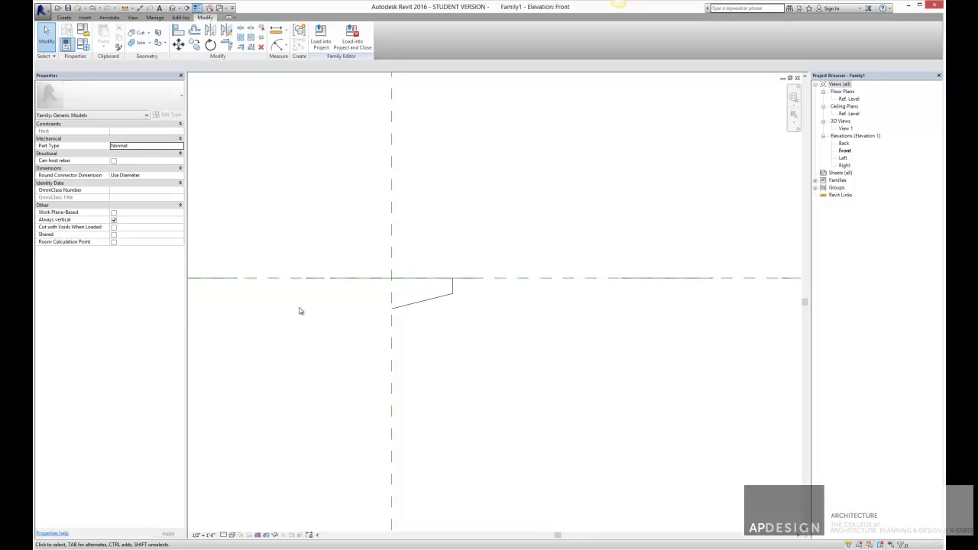
click(298, 281)
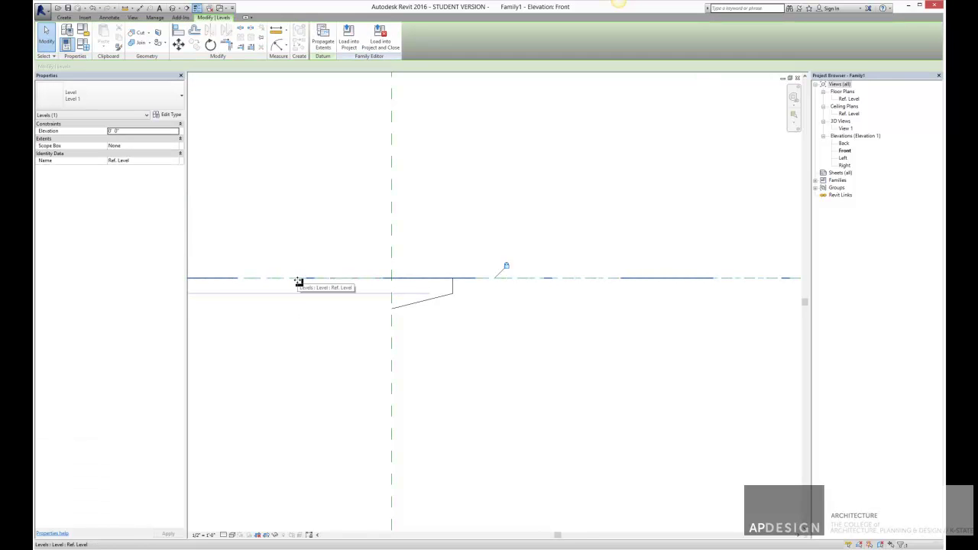
click(308, 298)
scroll(314, 299, down, 2)
middle_drag(314, 299, 379, 305)
scroll(379, 304, down, 2)
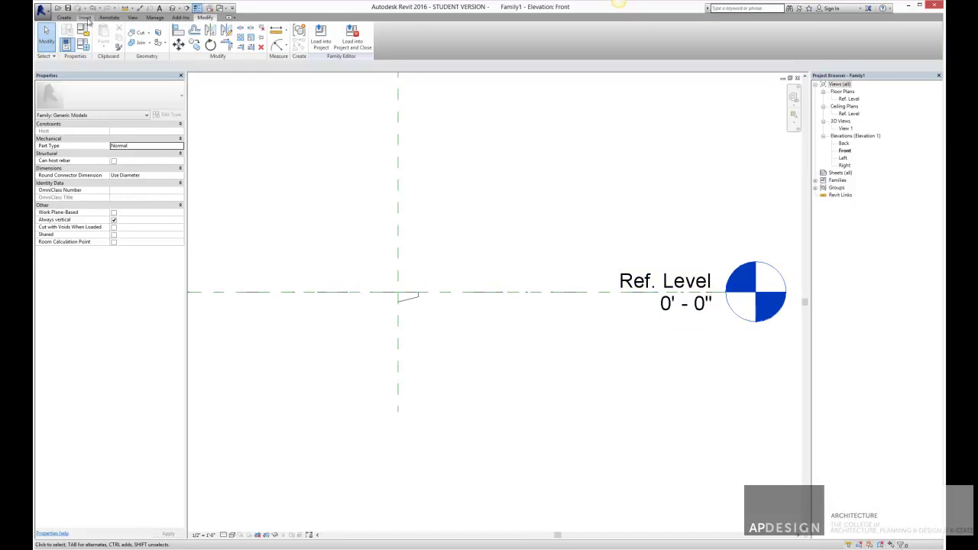
Step: Draw a horizontal reference line about 3' 6" long just above the reference level, crossing the centre plane, and select it
click(64, 17)
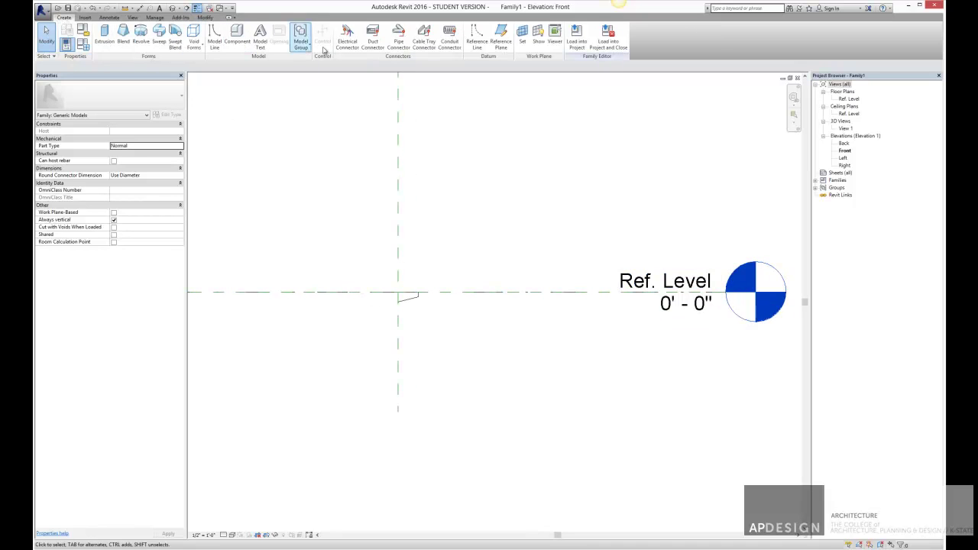
click(482, 47)
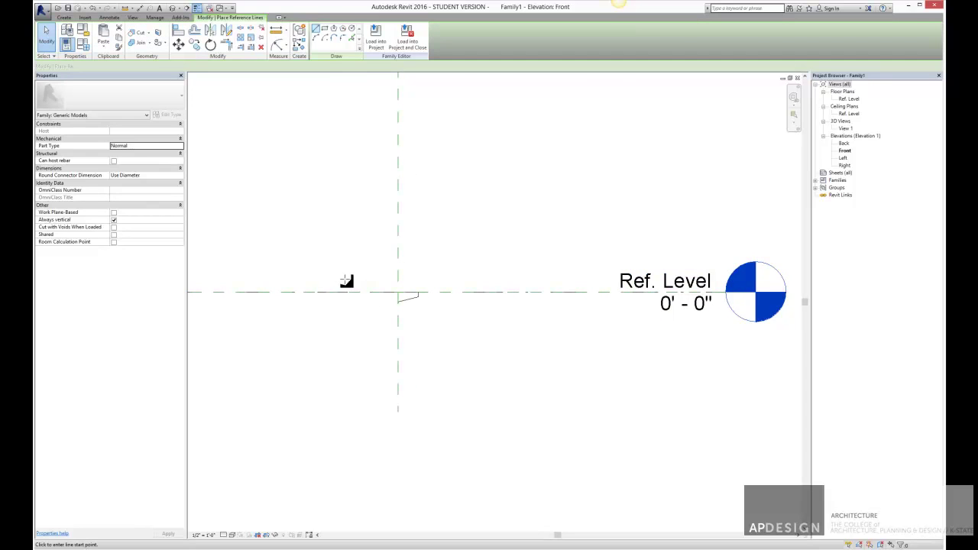
scroll(330, 288, up, 1)
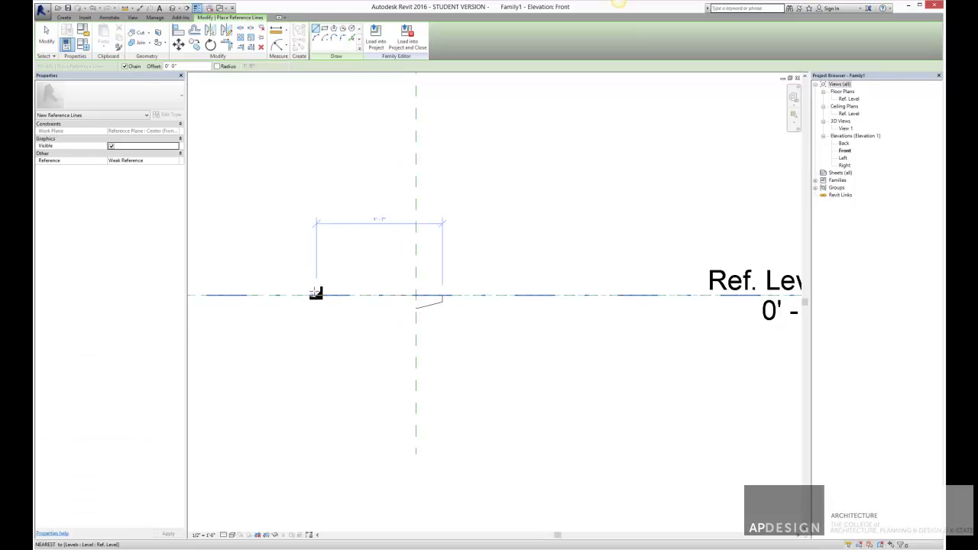
click(314, 284)
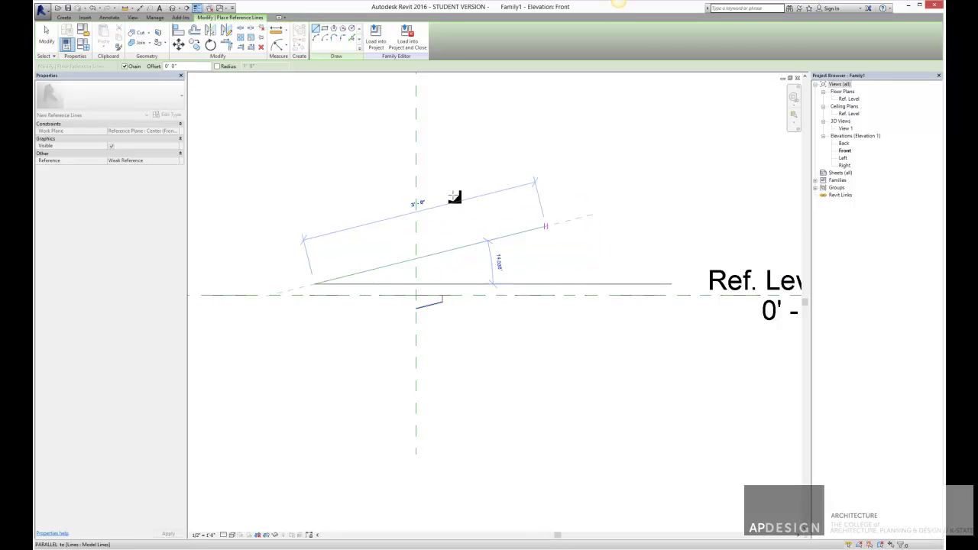
click(593, 283)
key(Escape)
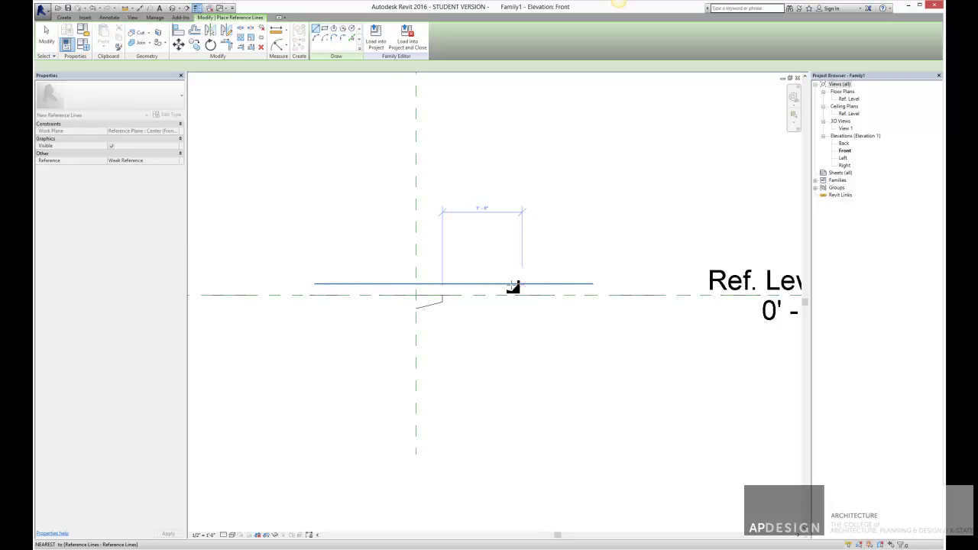
key(Escape)
click(452, 284)
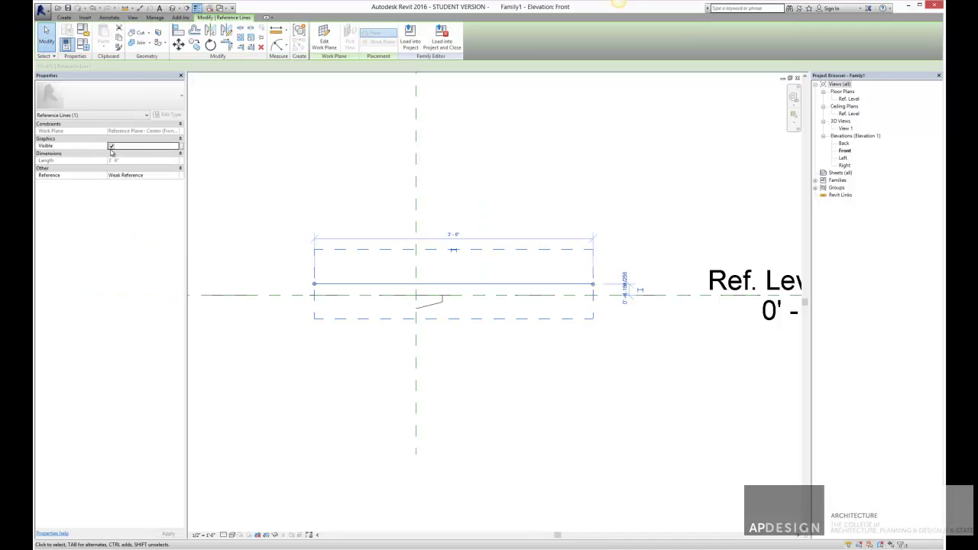
Step: Delete the reference line just above the reference level
click(306, 204)
click(380, 285)
key(Delete)
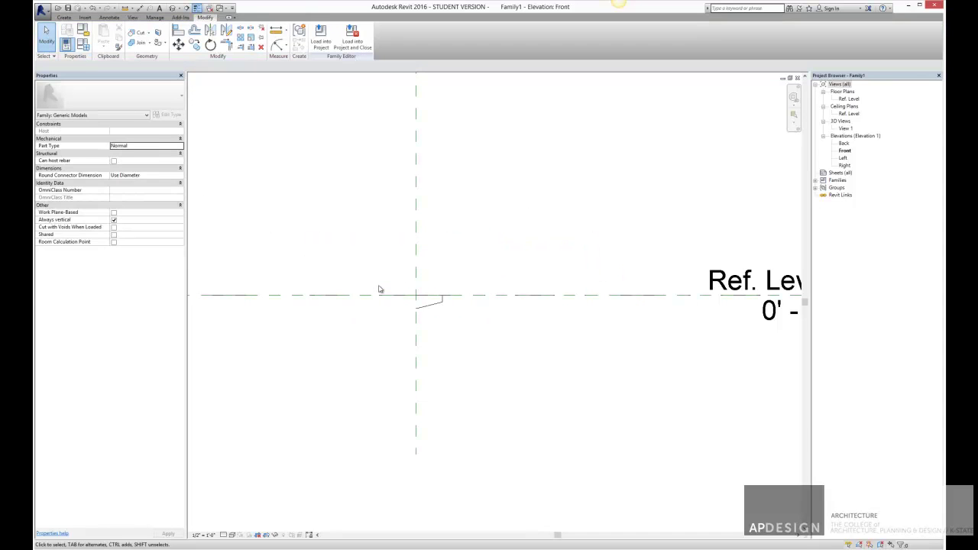
Step: Draw a horizontal reference line about 3' 5" long just above the reference level and select it
click(63, 18)
click(479, 35)
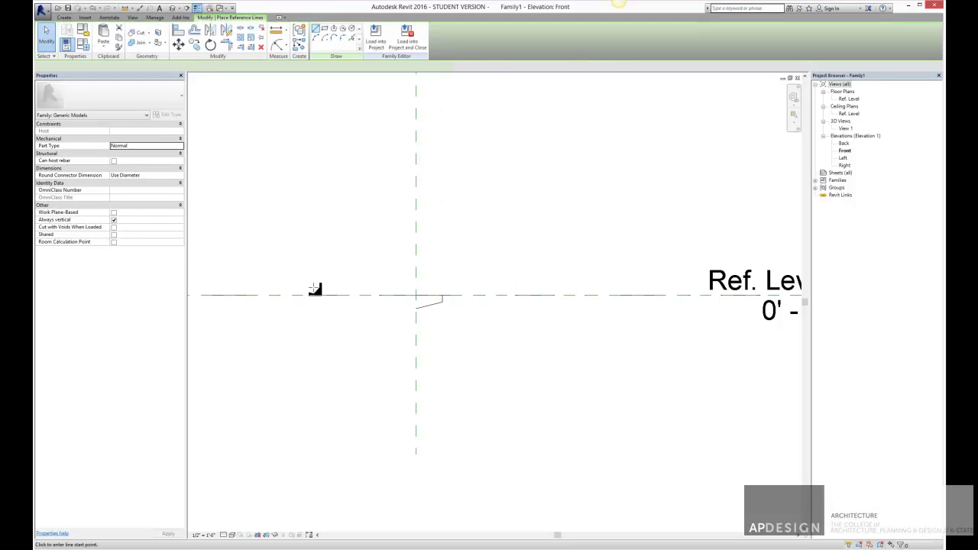
click(290, 288)
click(565, 288)
key(Escape)
key(Escape)
click(464, 288)
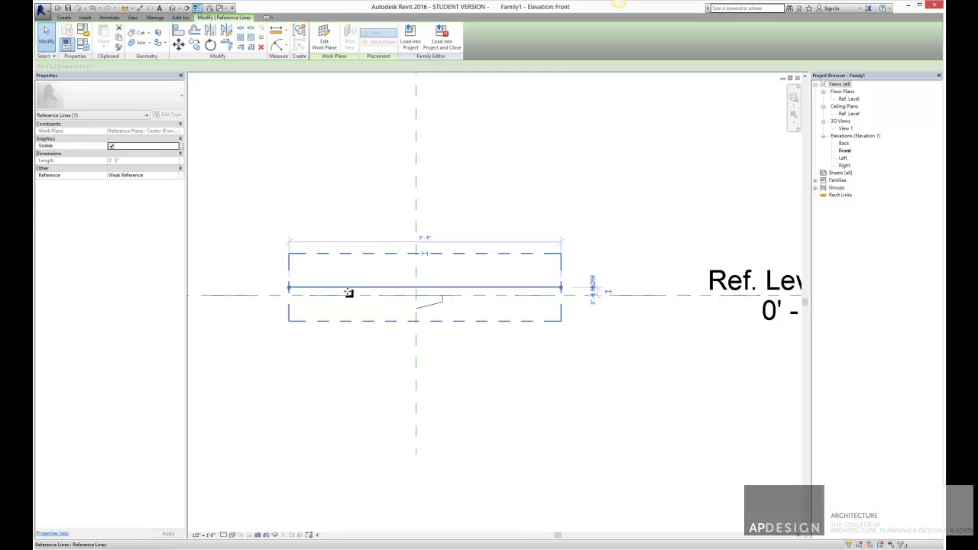
Step: Switch the reference line's Reference property to Strong Reference and back to Weak Reference
click(142, 176)
click(175, 177)
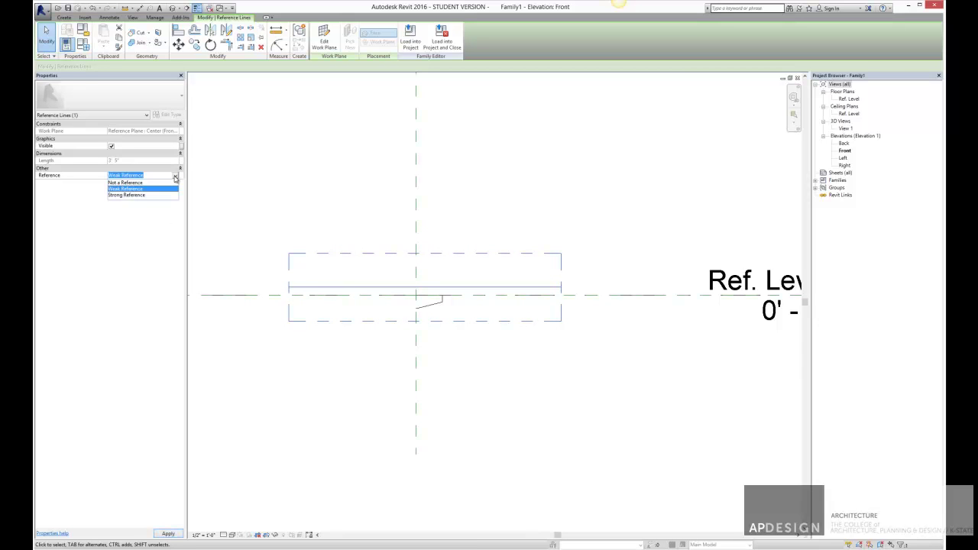
click(160, 196)
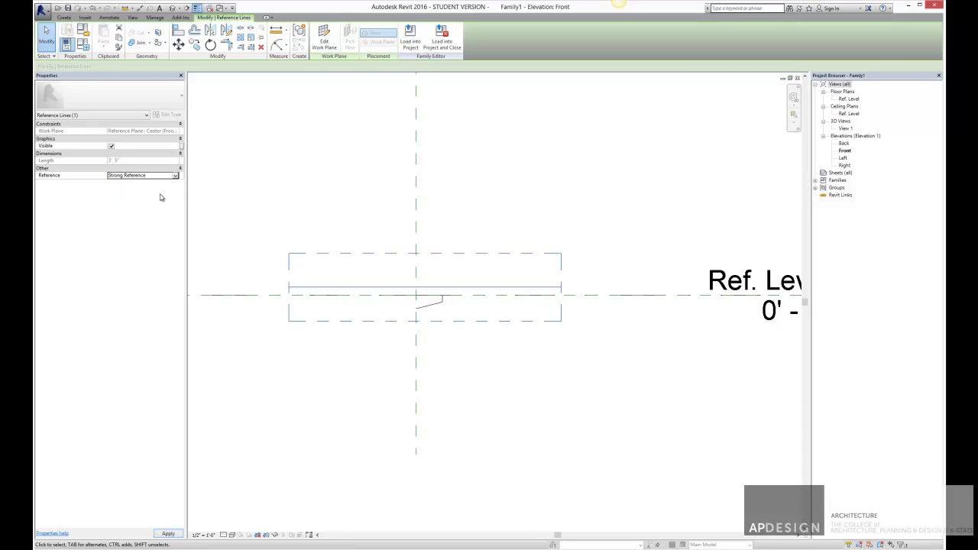
click(174, 178)
click(145, 184)
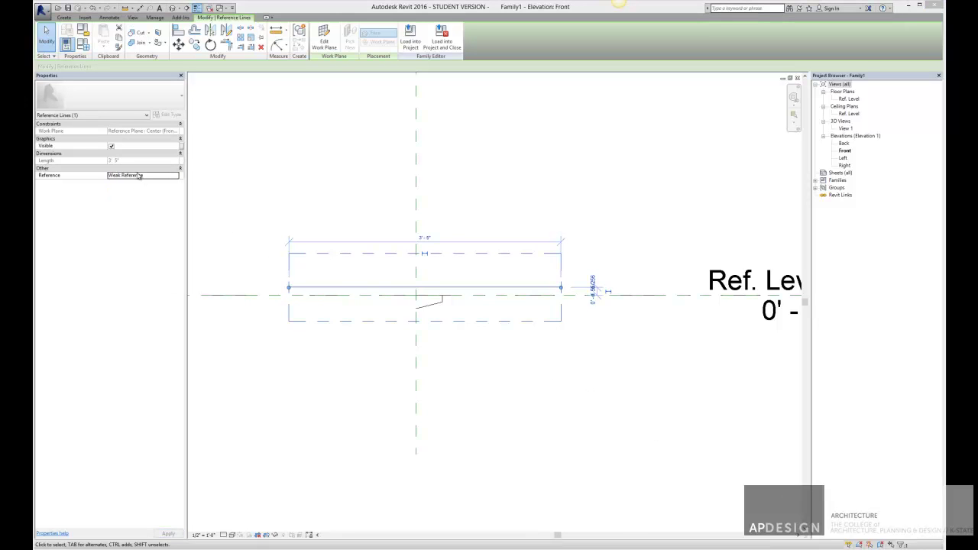
Step: Try to enter FrontGlass as the reference line's Reference value and check the available reference options
click(152, 176)
drag(158, 176, 121, 176)
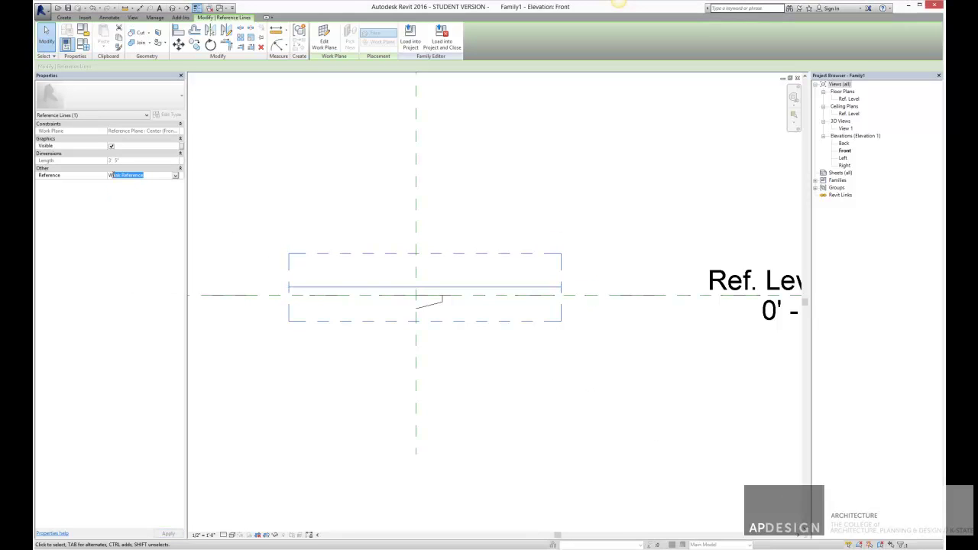
text(FrontGlass)
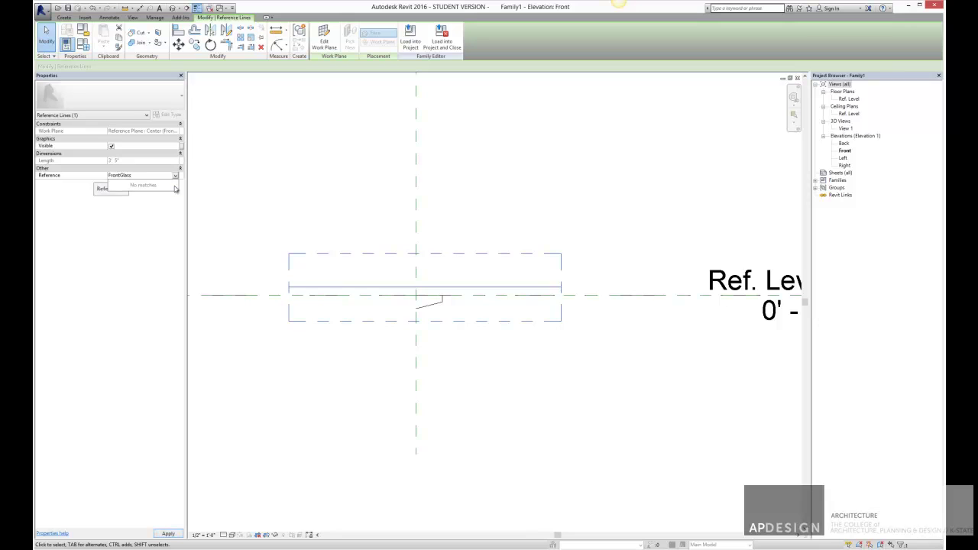
key(Escape)
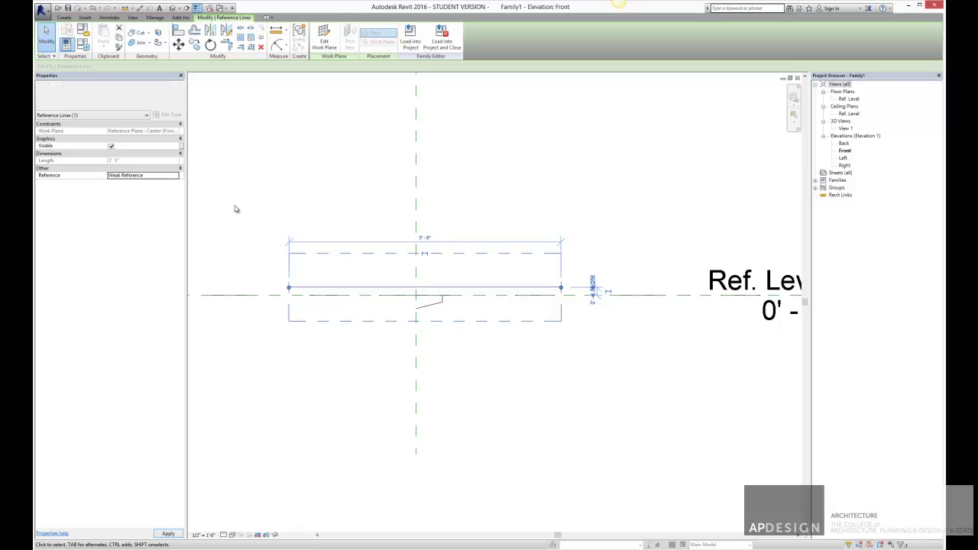
click(175, 177)
click(175, 176)
click(169, 177)
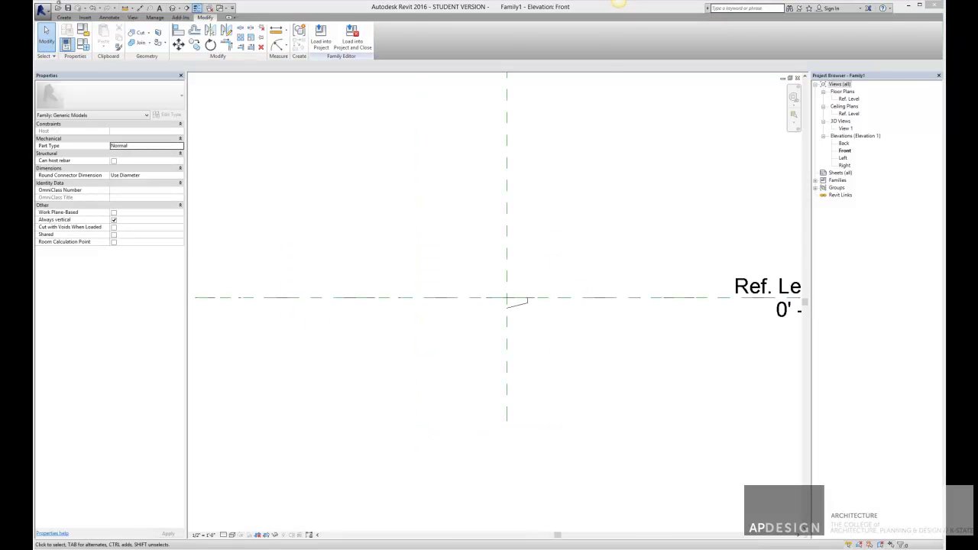
Step: Place a horizontal reference plane just above the reference level, extending to both sides of the vertical centre plane
click(64, 16)
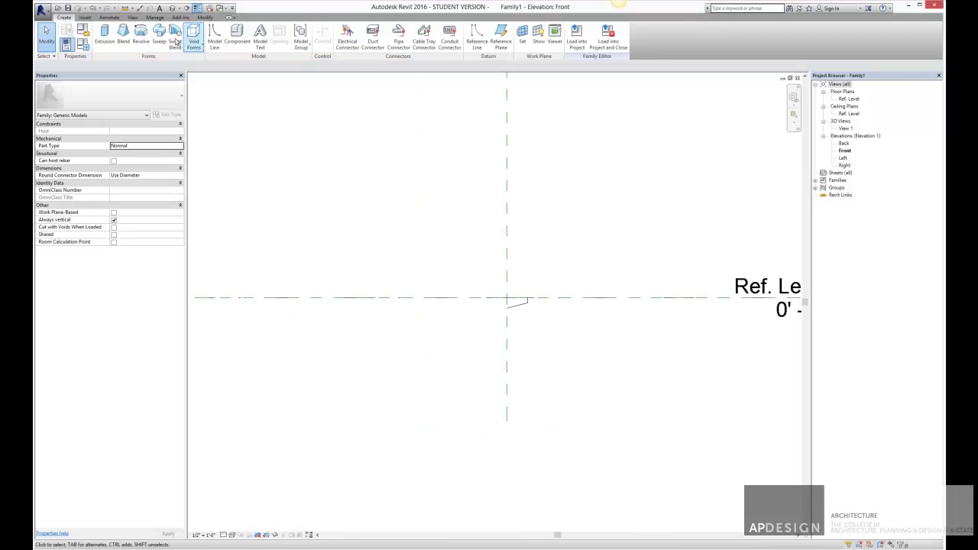
click(503, 46)
click(574, 284)
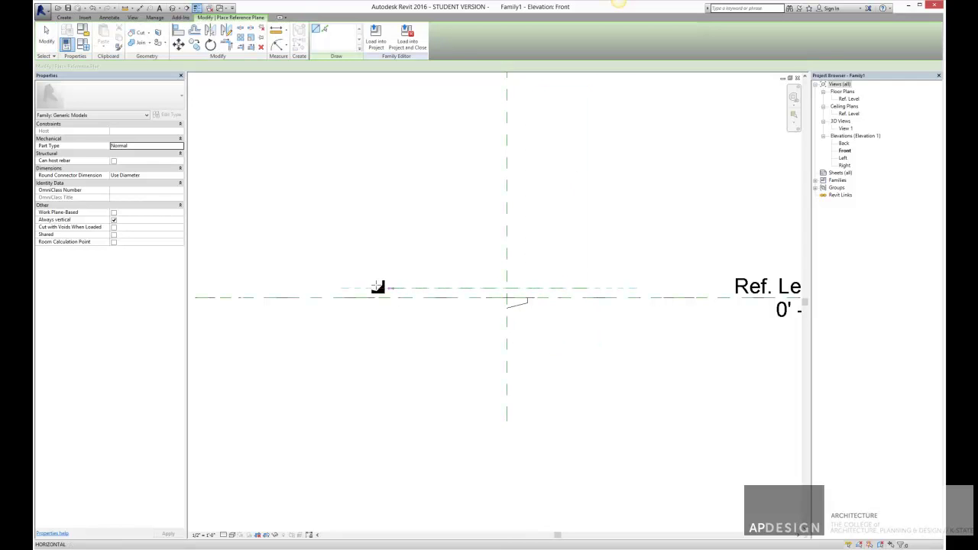
click(363, 288)
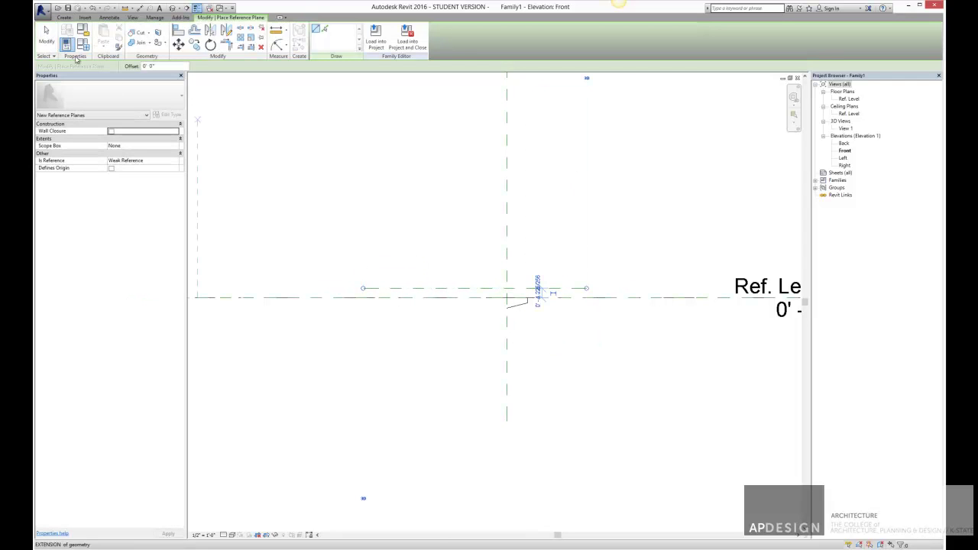
click(67, 46)
click(46, 35)
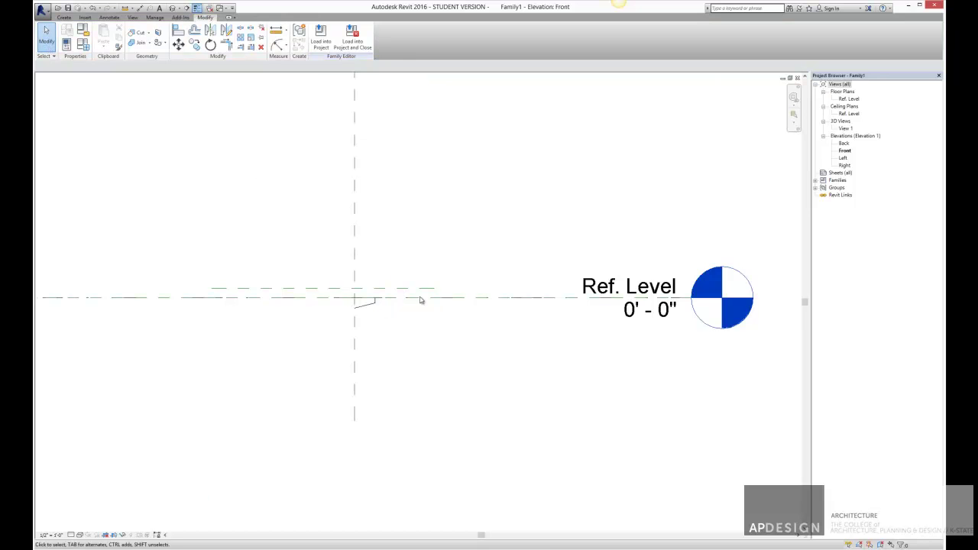
Step: Restore the hidden Properties palette and clear the selection of the reference level
scroll(417, 314, up, 2)
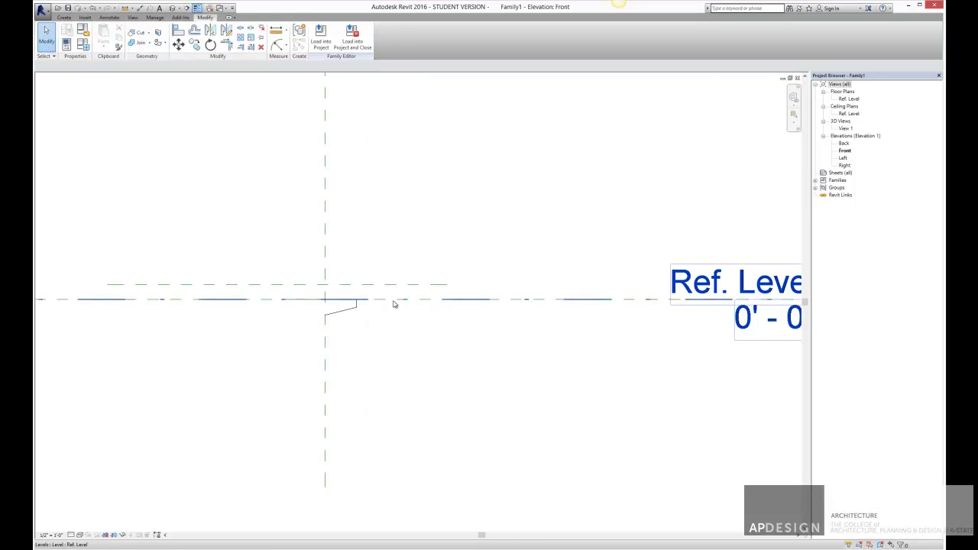
click(394, 302)
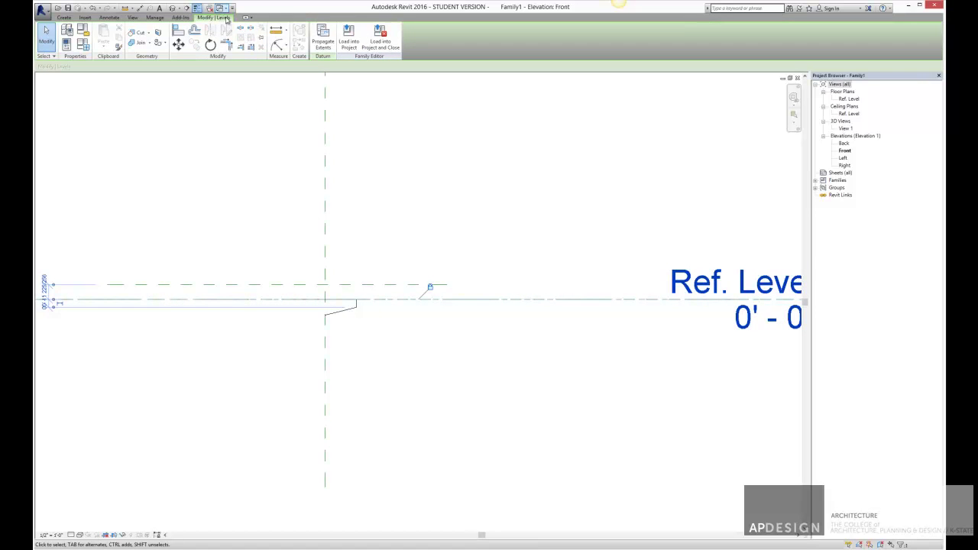
click(133, 17)
click(301, 42)
click(305, 96)
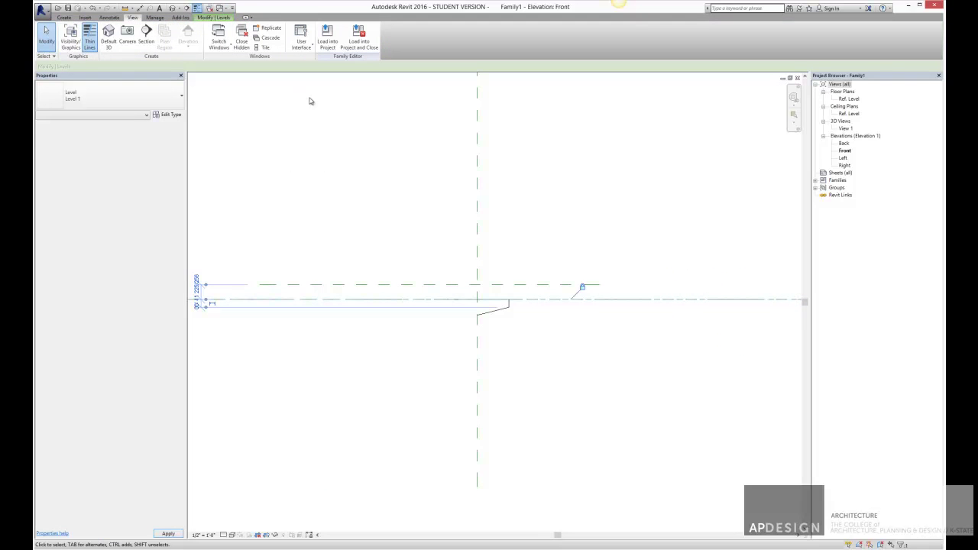
click(535, 260)
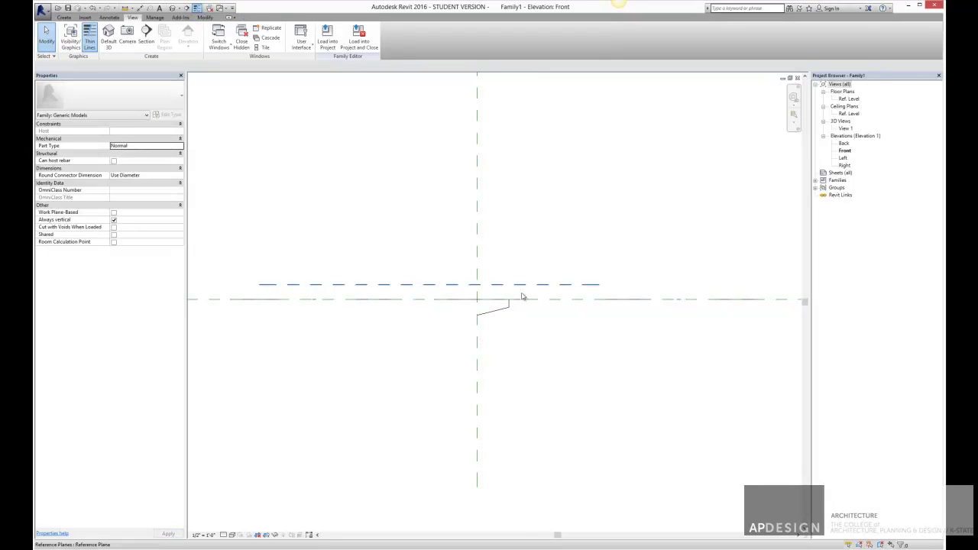
Step: Name the new reference plane above the reference level FrontGlass
click(521, 286)
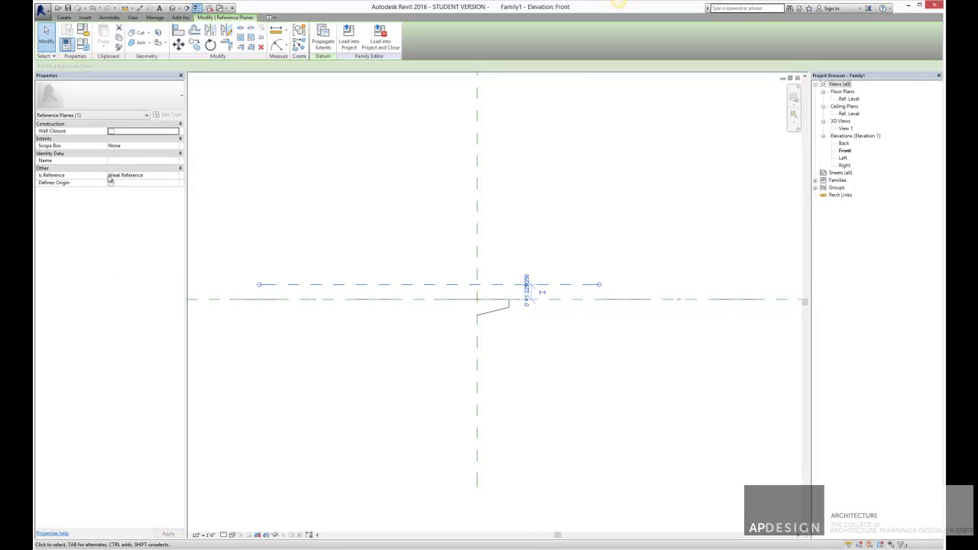
click(117, 161)
text(FrontGlass)
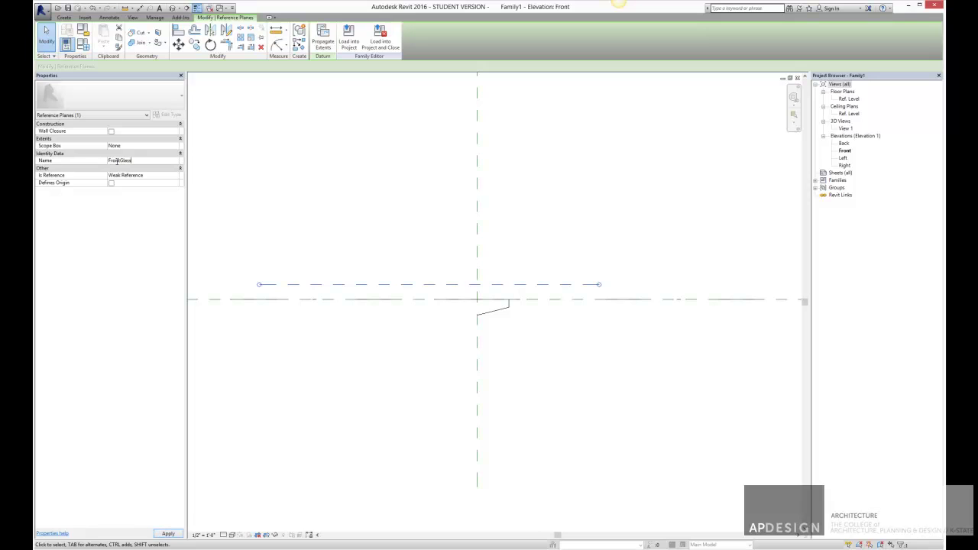
click(260, 198)
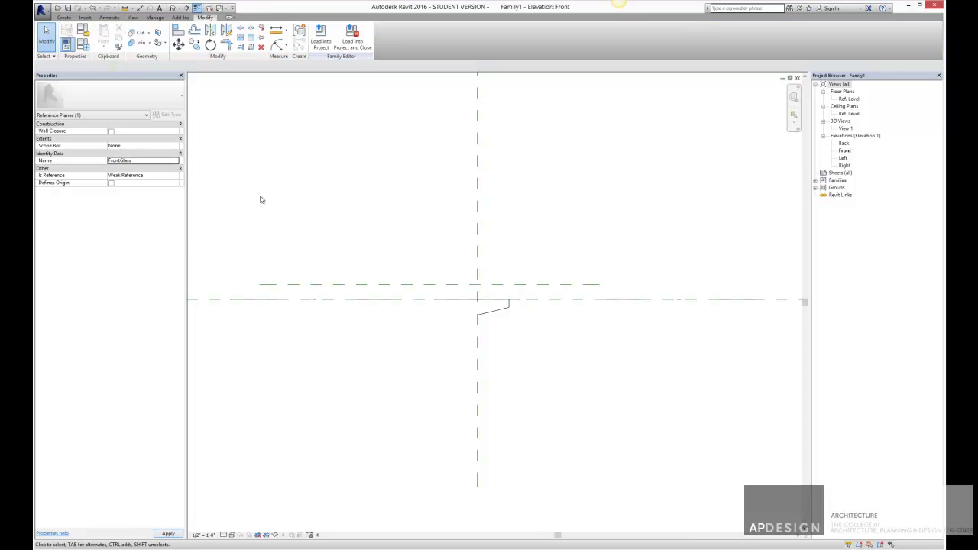
Step: Name the horizontal reference plane that coincides with the reference level Back
click(420, 301)
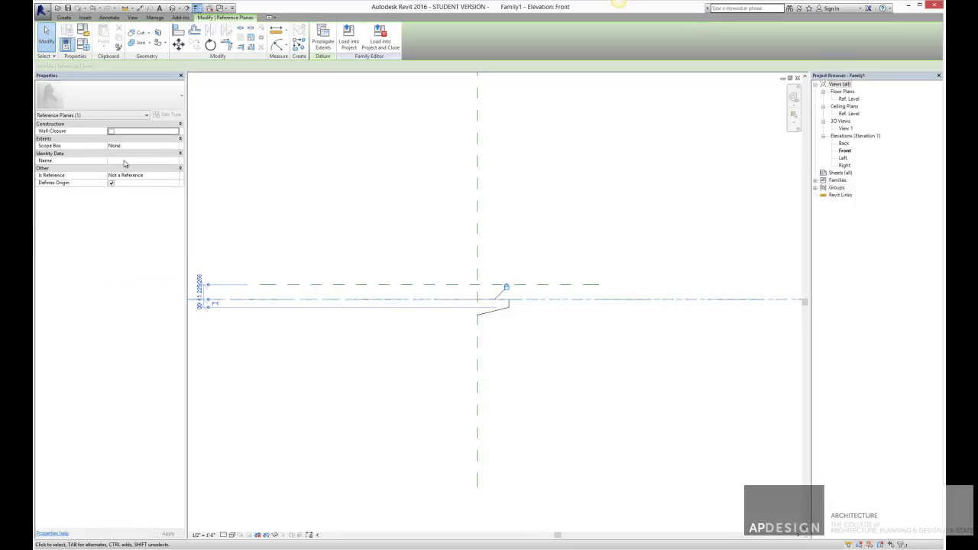
click(124, 161)
text(Back)
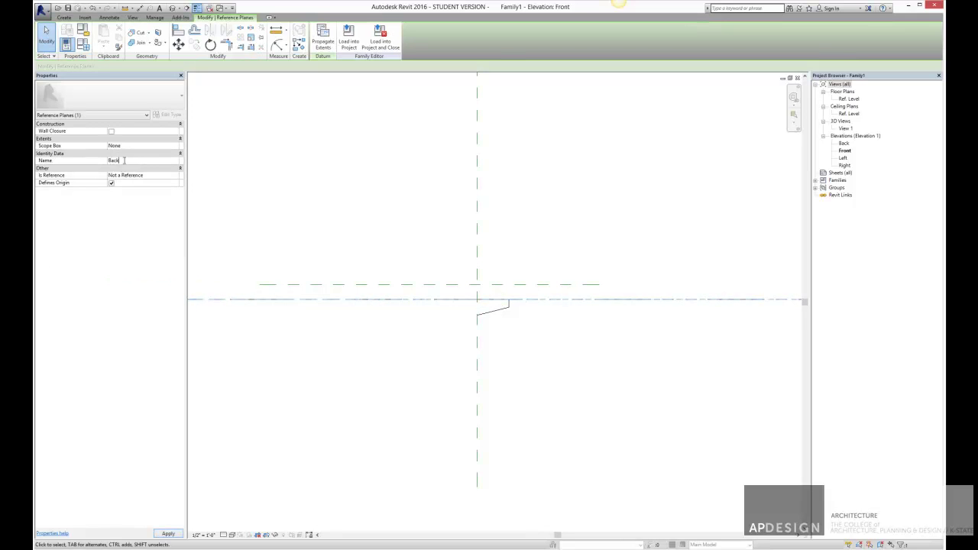
click(325, 214)
Step: Try making the temporary dimension between the FrontGlass and Back reference planes permanent, and undo it
scroll(510, 313, up, 3)
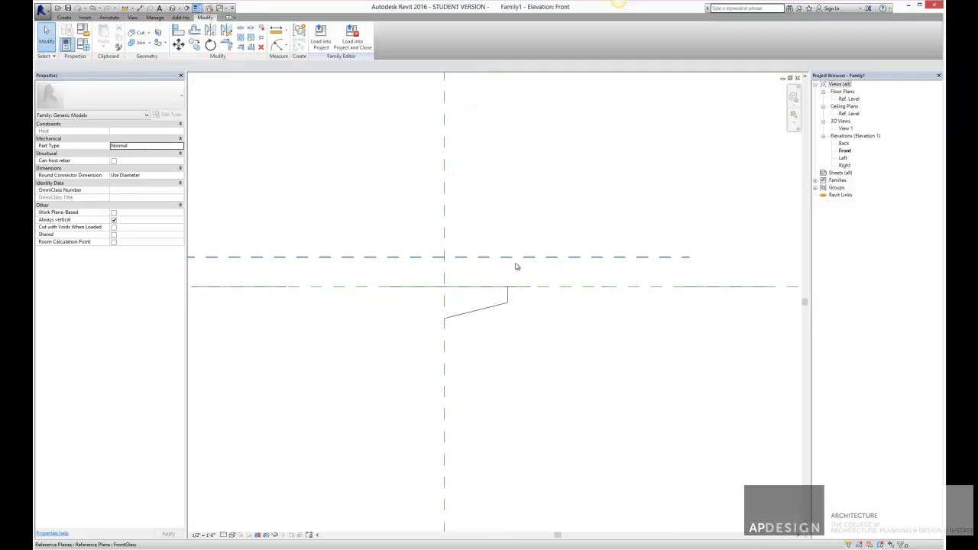
click(524, 258)
scroll(530, 263, down, 1)
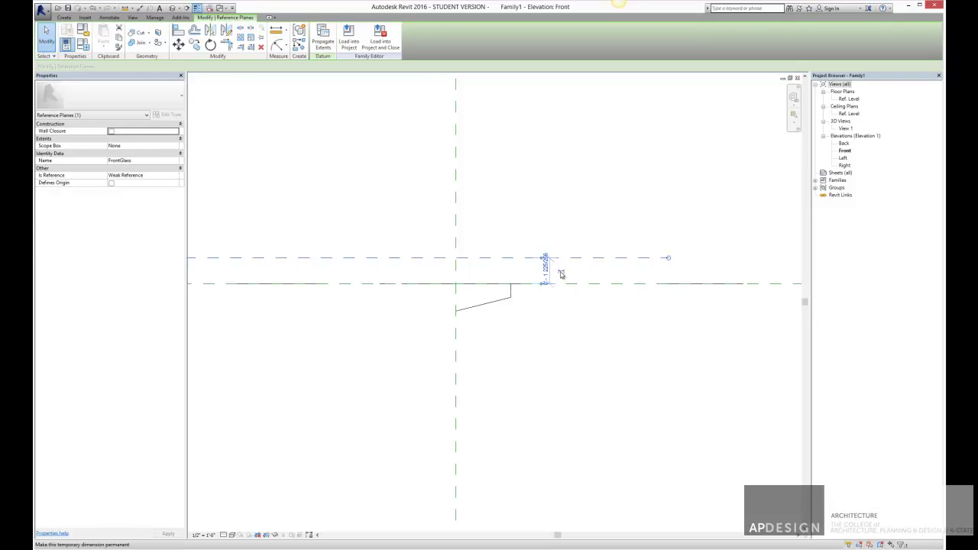
click(560, 274)
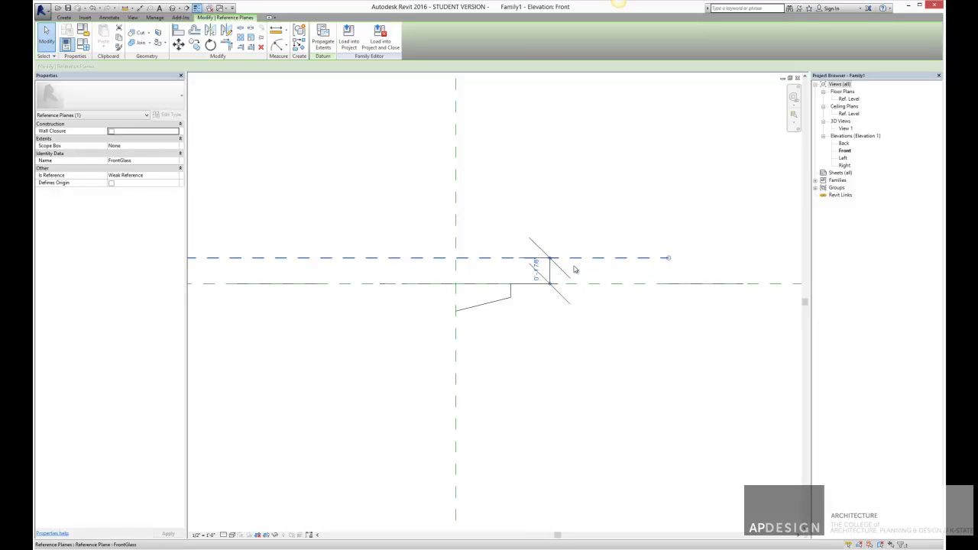
click(568, 273)
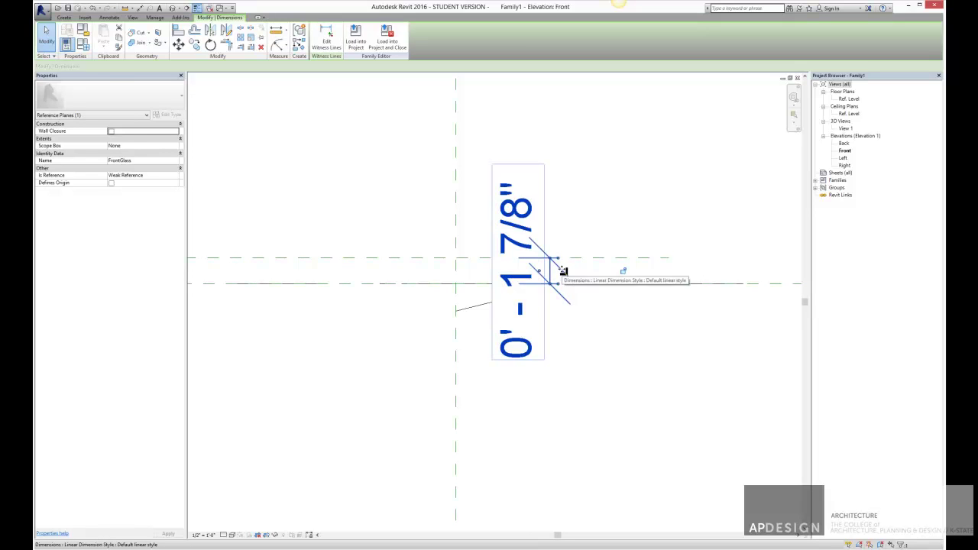
click(569, 271)
scroll(569, 271, up, 1)
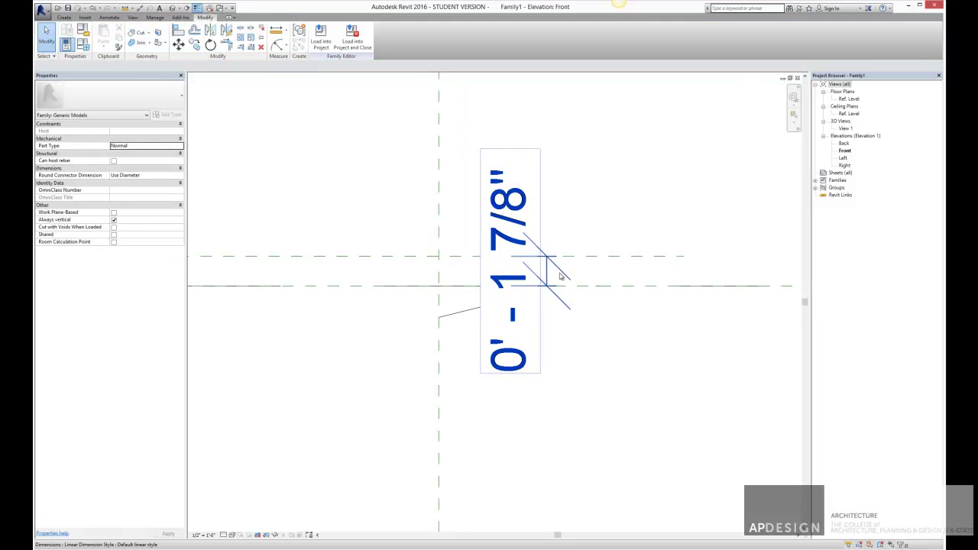
key(ctrl+z)
Step: Add a permanent dimension between the FrontGlass reference plane and the Back plane from the temporary dimension
click(550, 259)
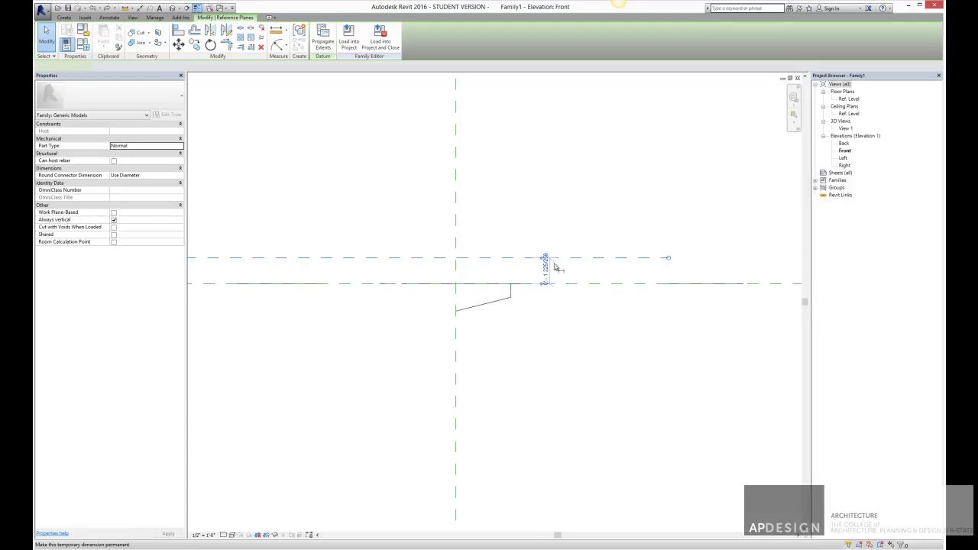
scroll(558, 273, up, 1)
click(559, 273)
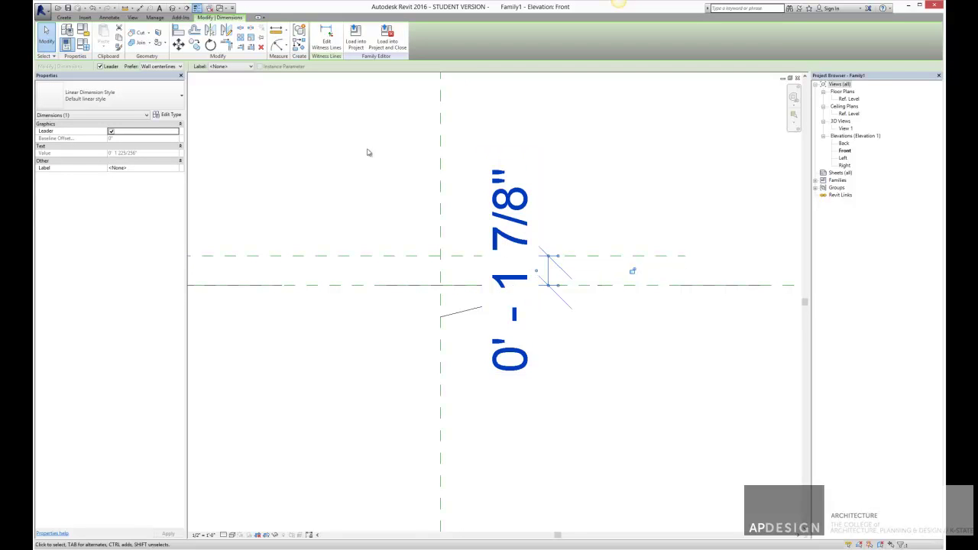
click(240, 68)
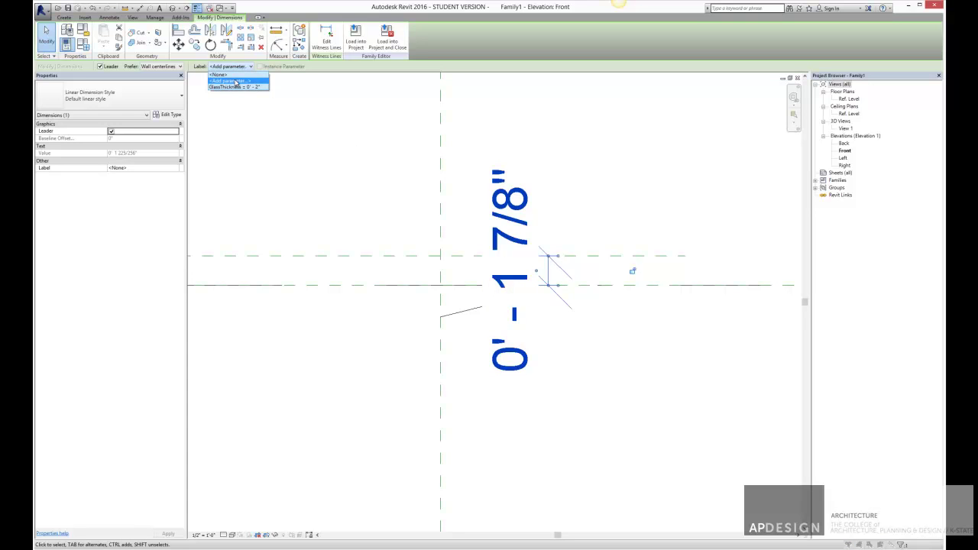
click(235, 81)
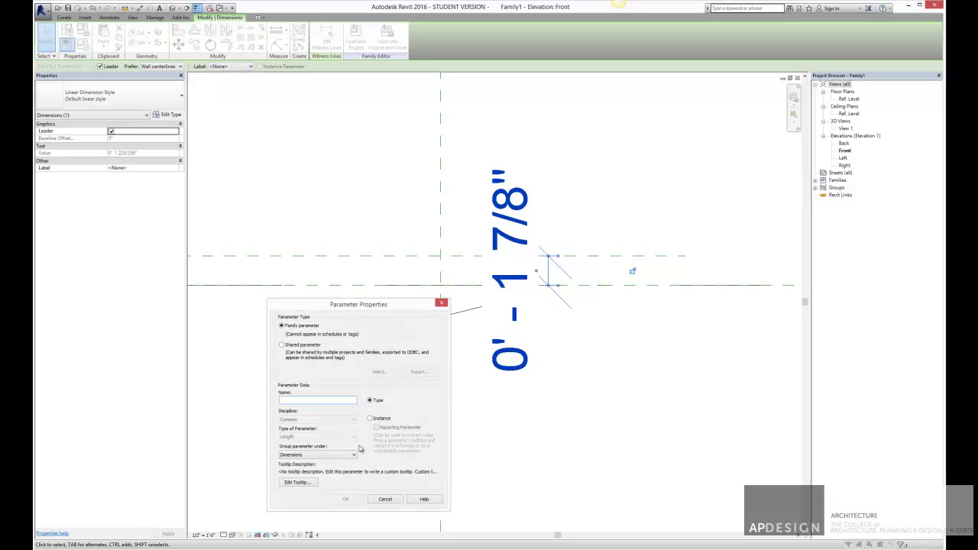
click(387, 498)
Step: Delete the existing GlassThickness parameter from the family types
click(82, 44)
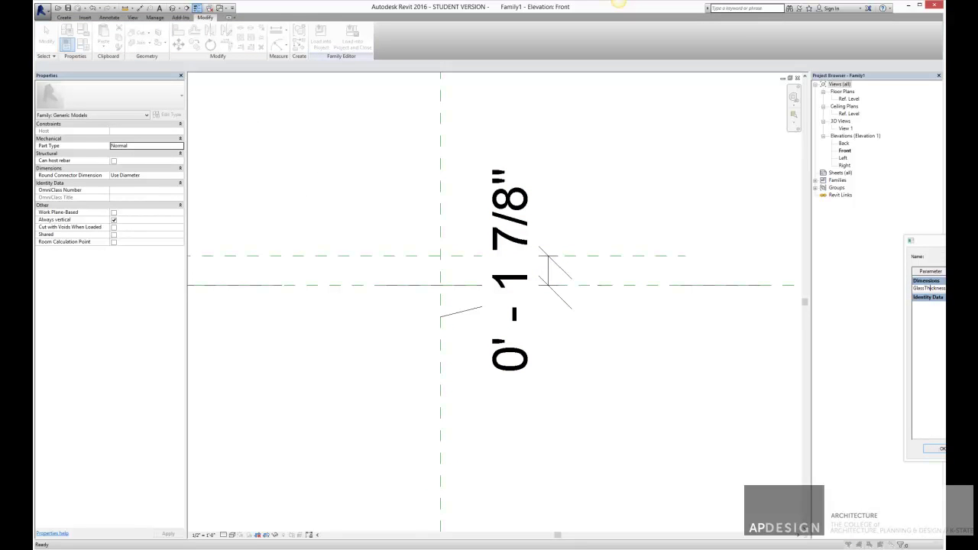
click(945, 357)
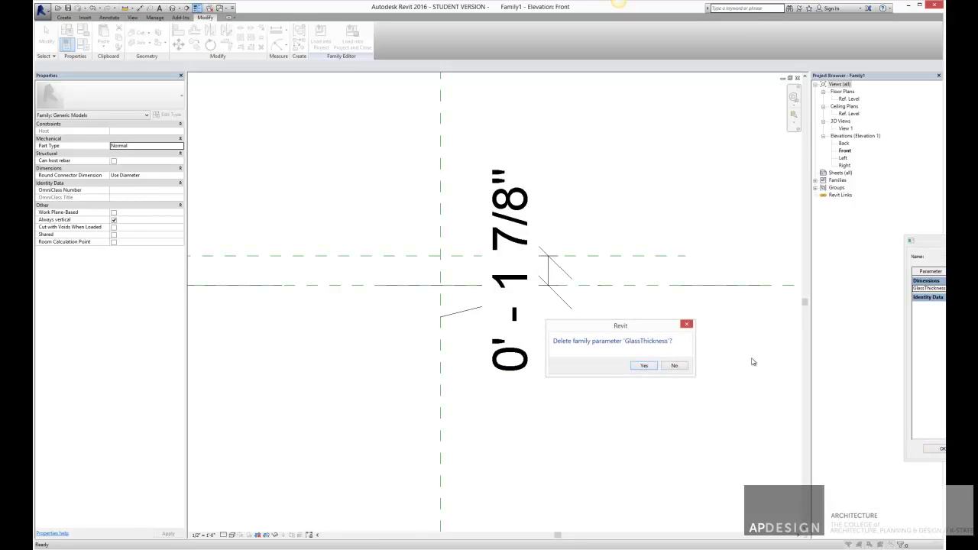
click(645, 366)
click(941, 448)
Step: Label the dimension between the FrontGlass and Back planes with a new family type parameter named GlassThickness
click(549, 263)
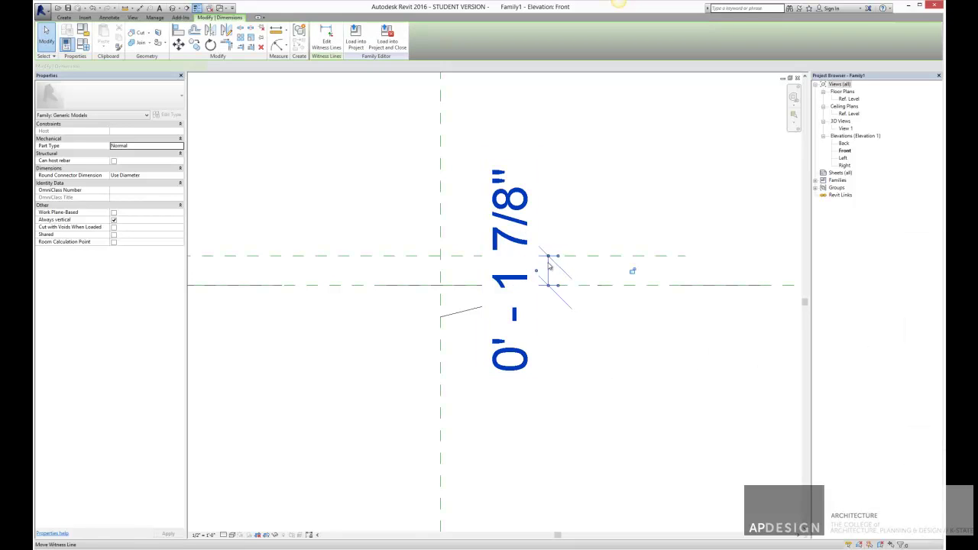
click(244, 67)
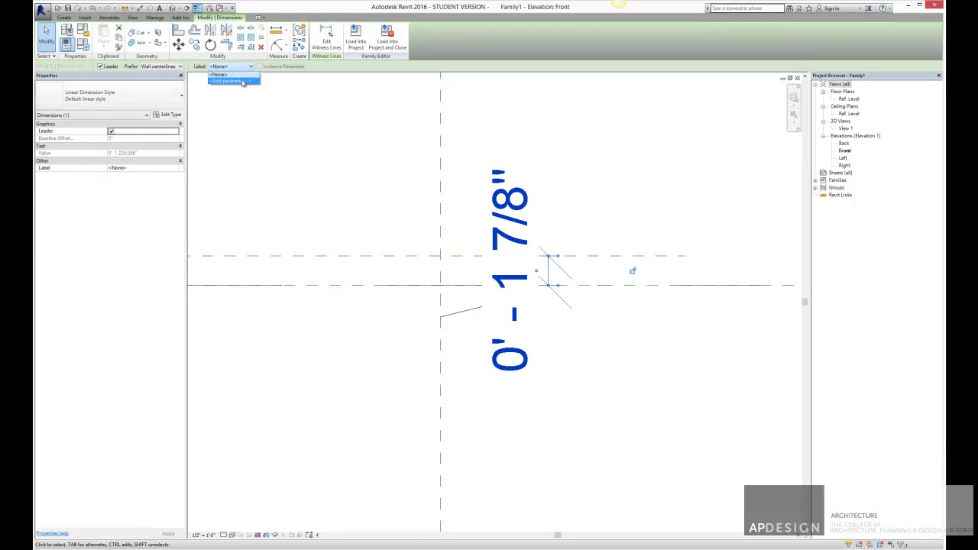
click(243, 81)
text(GlassThickness)
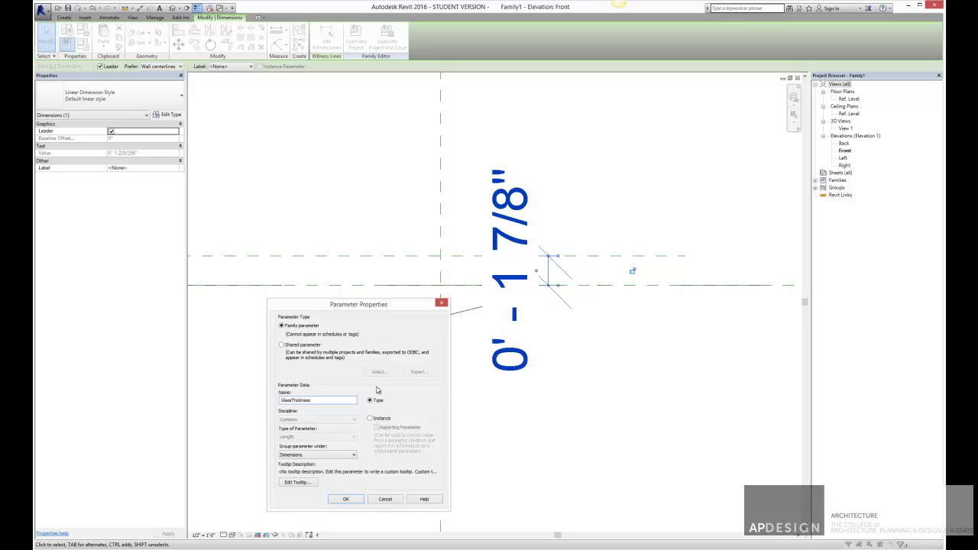
click(346, 499)
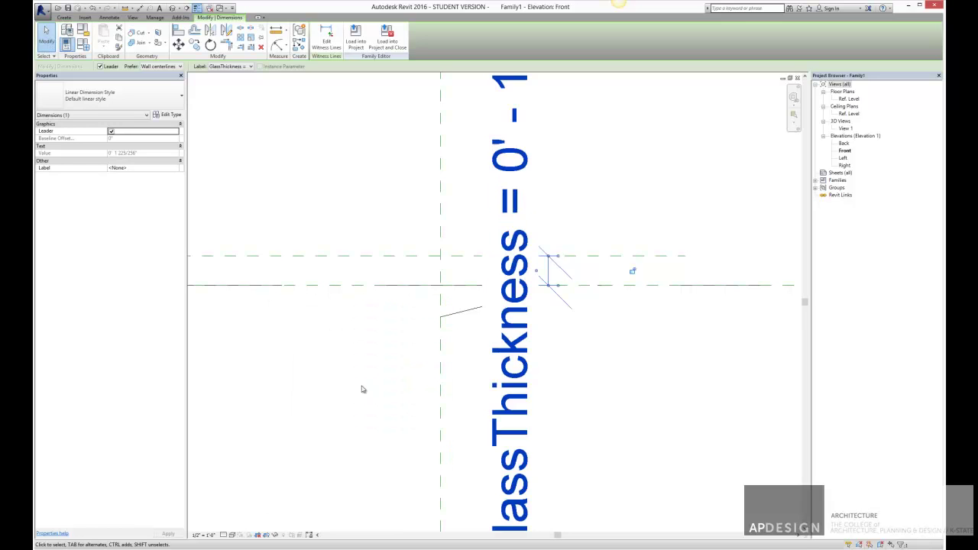
click(260, 135)
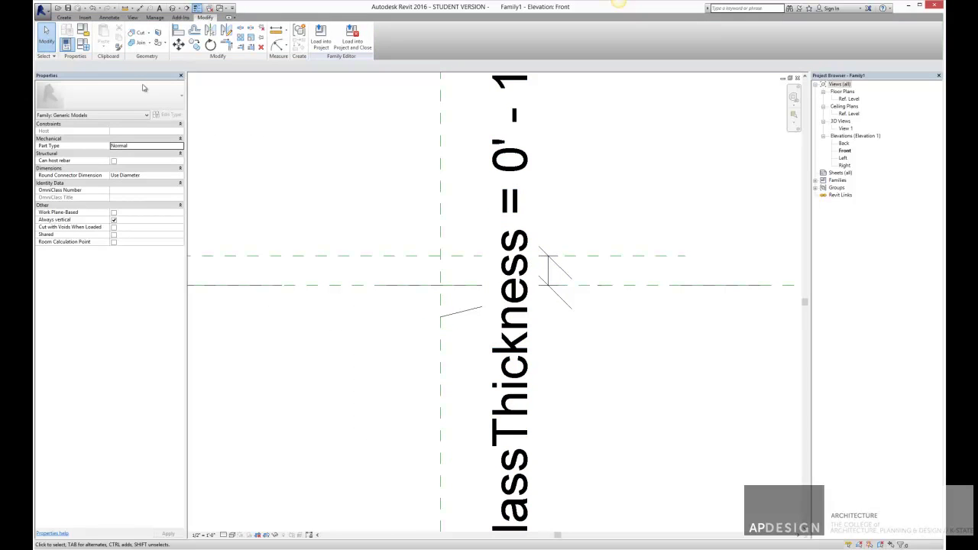
Step: Set the GlassThickness parameter to 1" in the family types
click(82, 46)
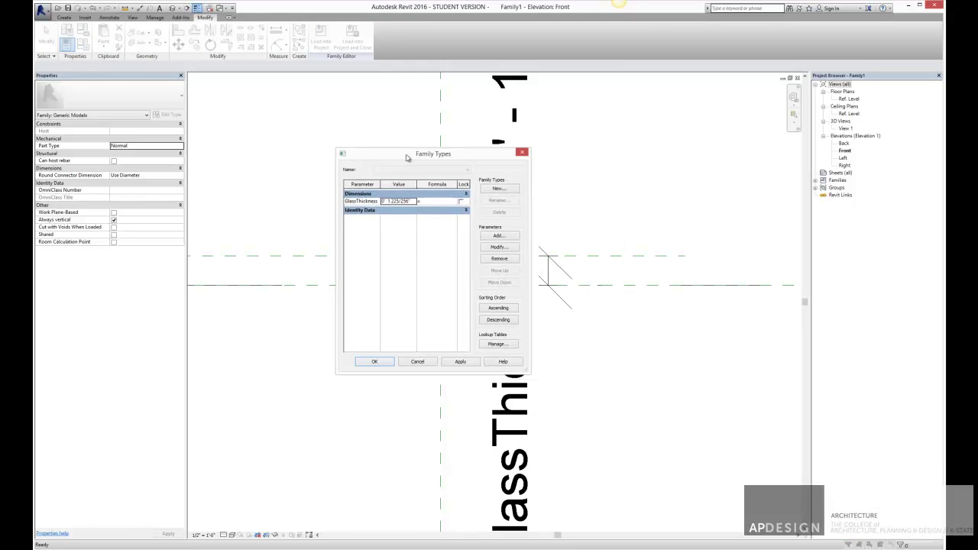
drag(412, 201, 336, 203)
text(1)
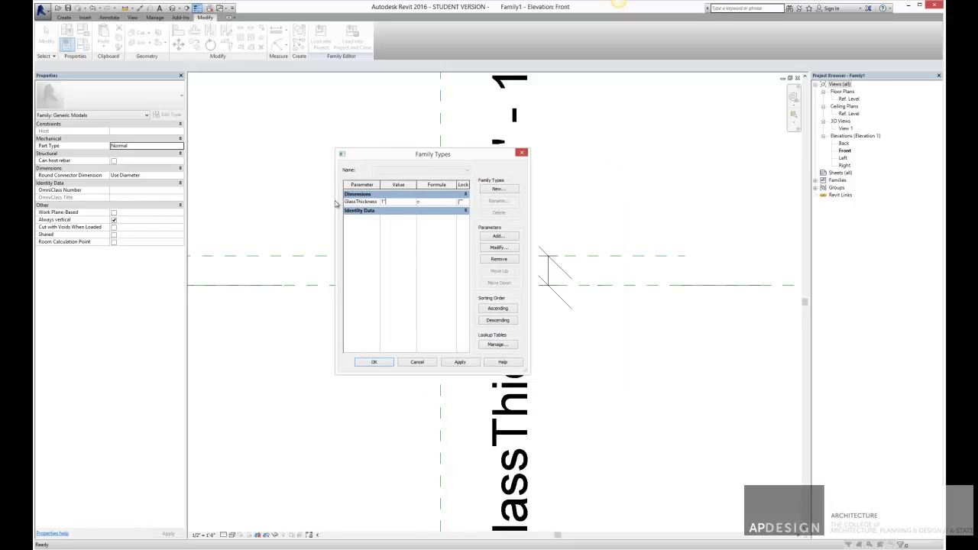
click(374, 363)
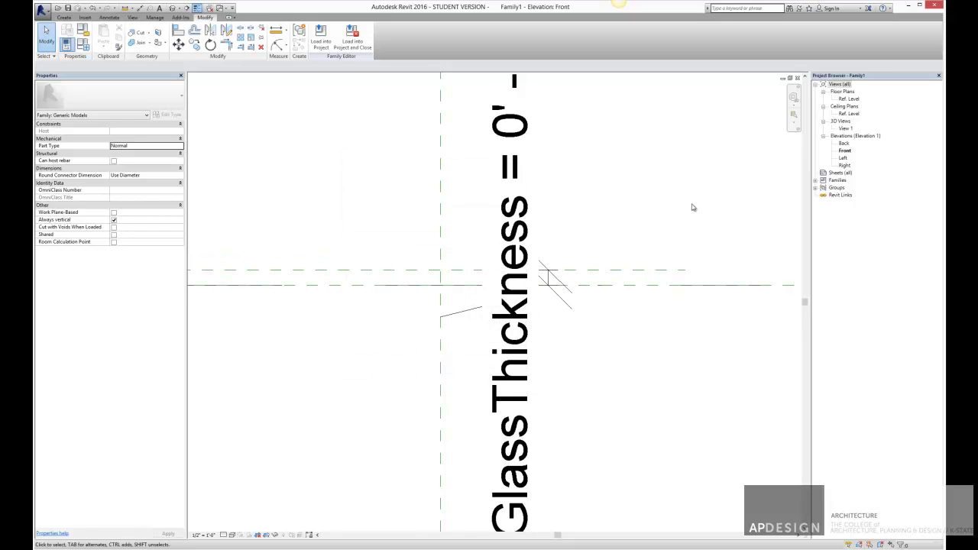
Step: Set the front elevation's view scale to 6" = 1'-0" so the GlassThickness label is legible beside the profile
scroll(601, 245, down, 2)
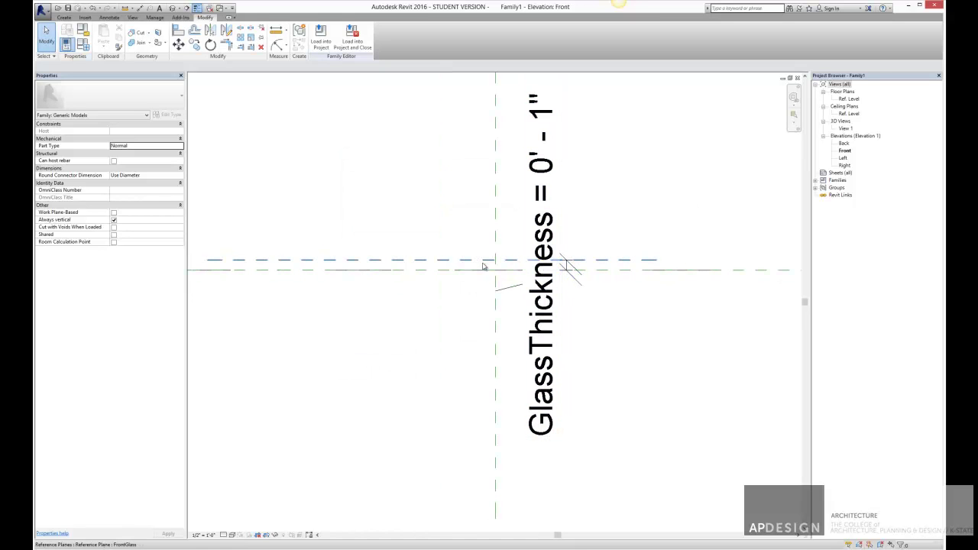
scroll(573, 264, up, 1)
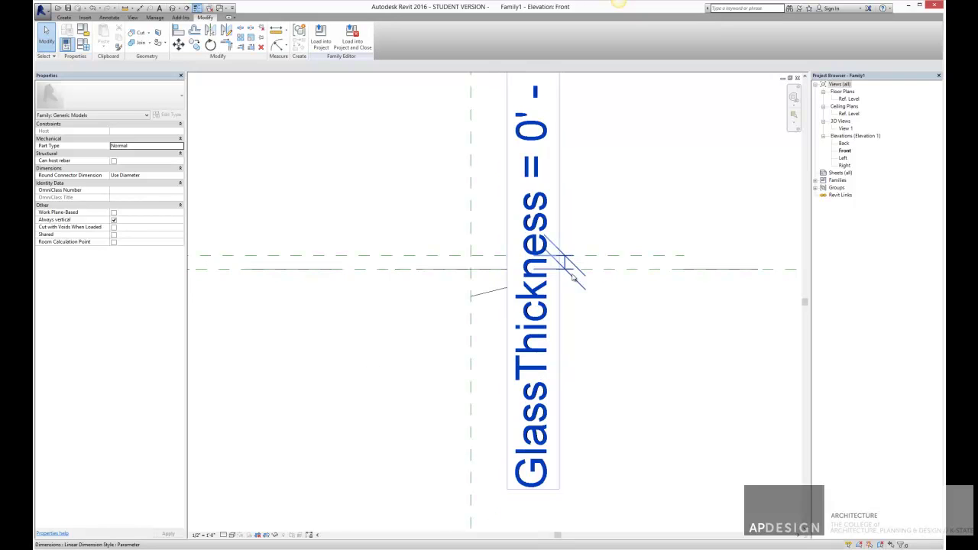
scroll(614, 229, down, 1)
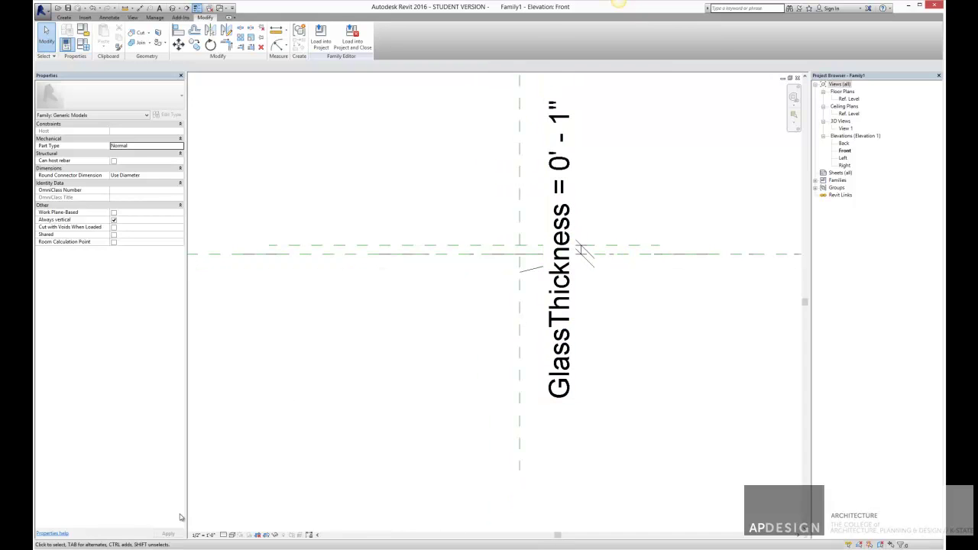
click(215, 536)
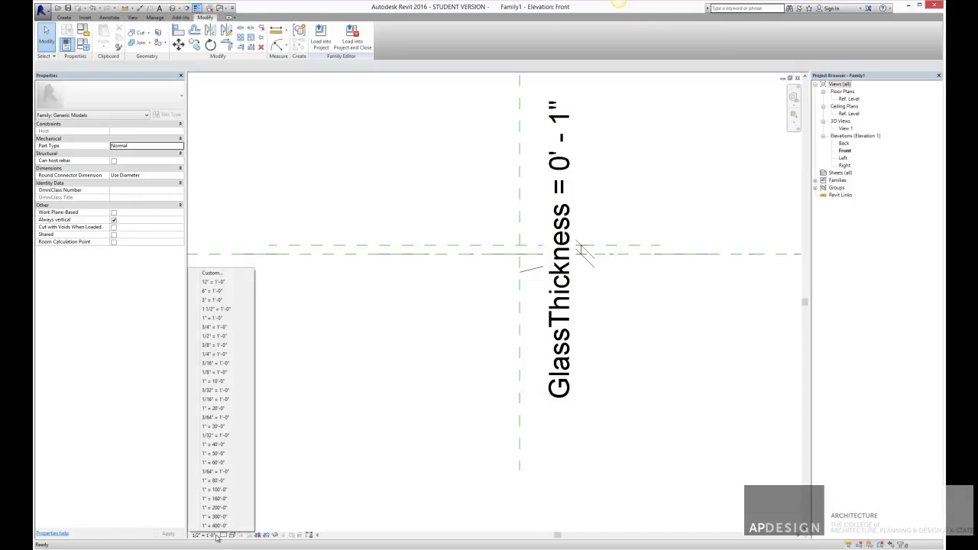
click(228, 282)
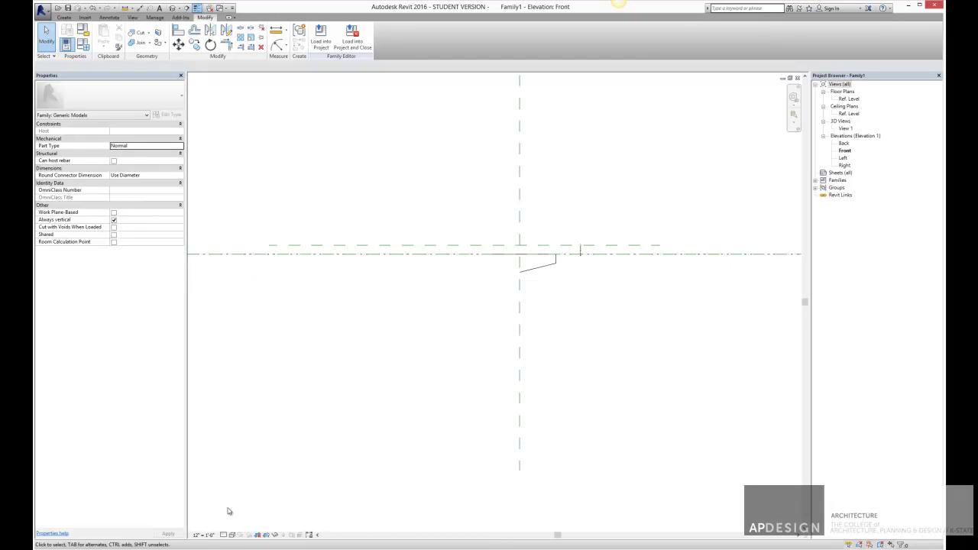
click(206, 535)
click(228, 295)
scroll(578, 277, up, 4)
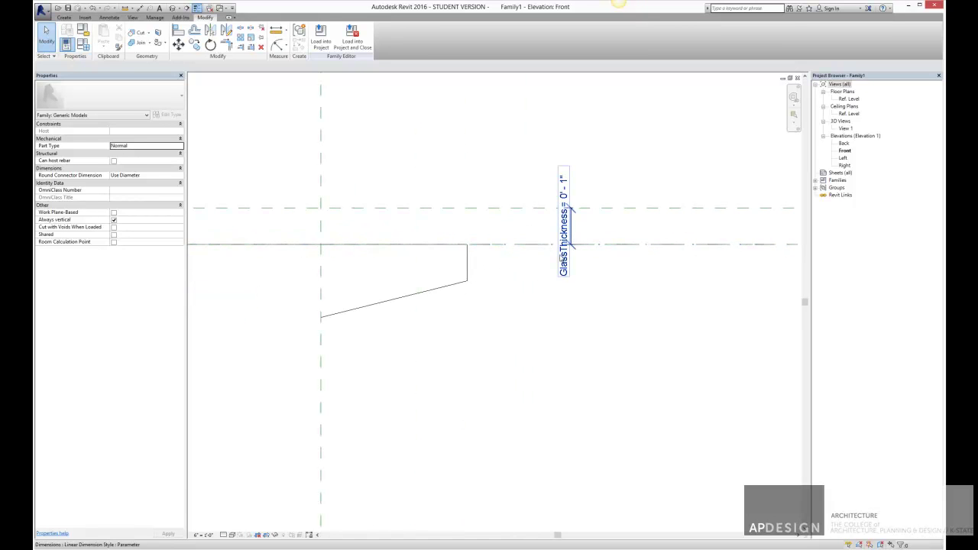
scroll(527, 273, up, 1)
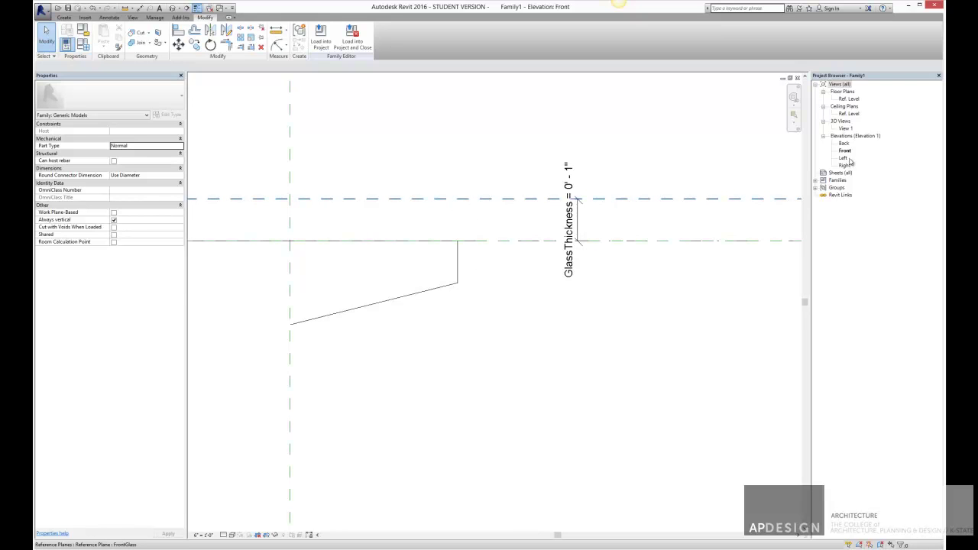
Step: Open the Ref. Level floor plan and inspect the circular model line and the Center (Front/Back) reference plane
double_click(844, 99)
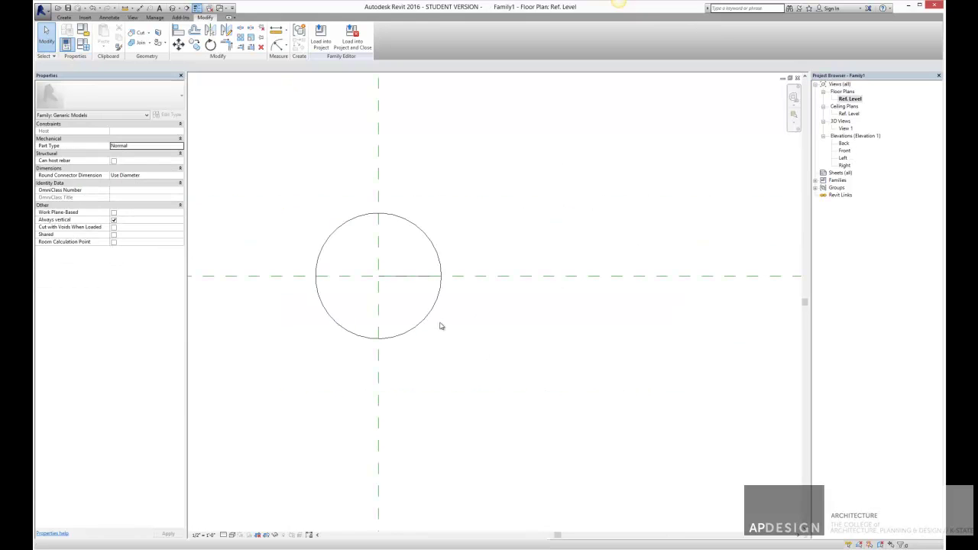
scroll(417, 301, up, 3)
scroll(417, 301, down, 1)
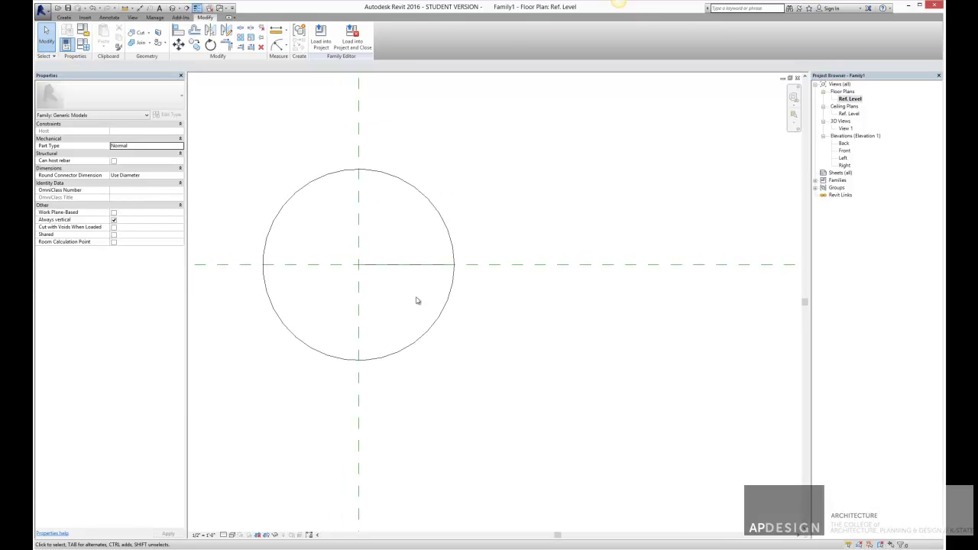
click(424, 267)
click(430, 293)
click(449, 293)
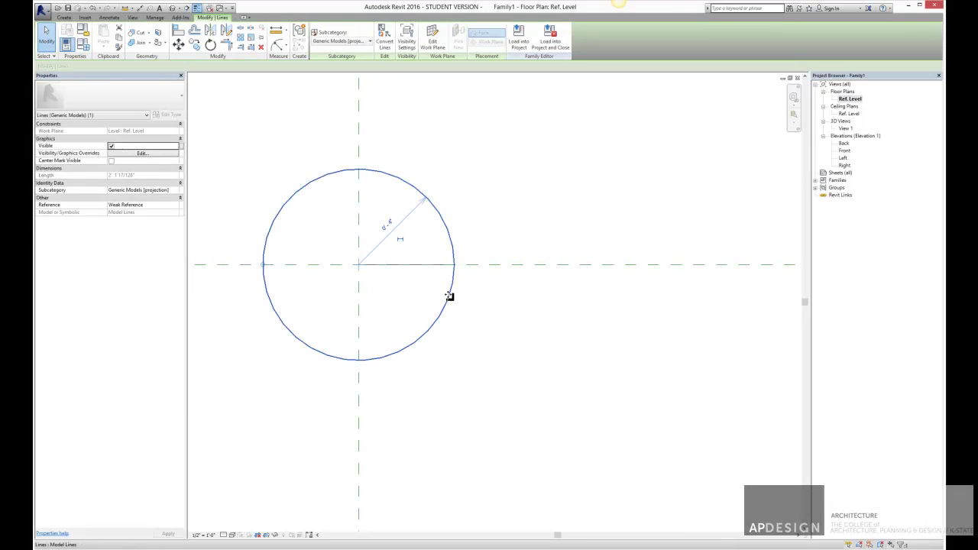
click(475, 304)
scroll(469, 308, up, 2)
middle_drag(476, 314, 573, 325)
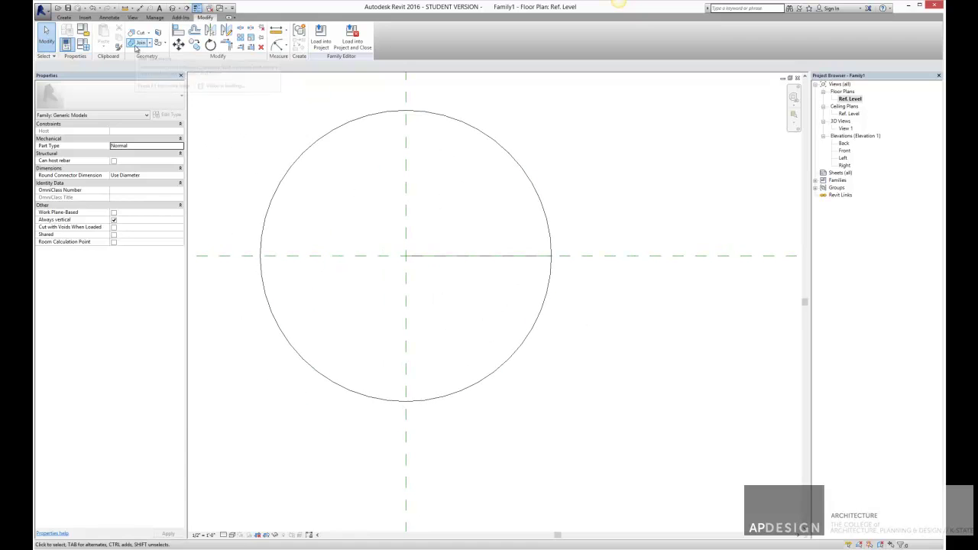
click(311, 258)
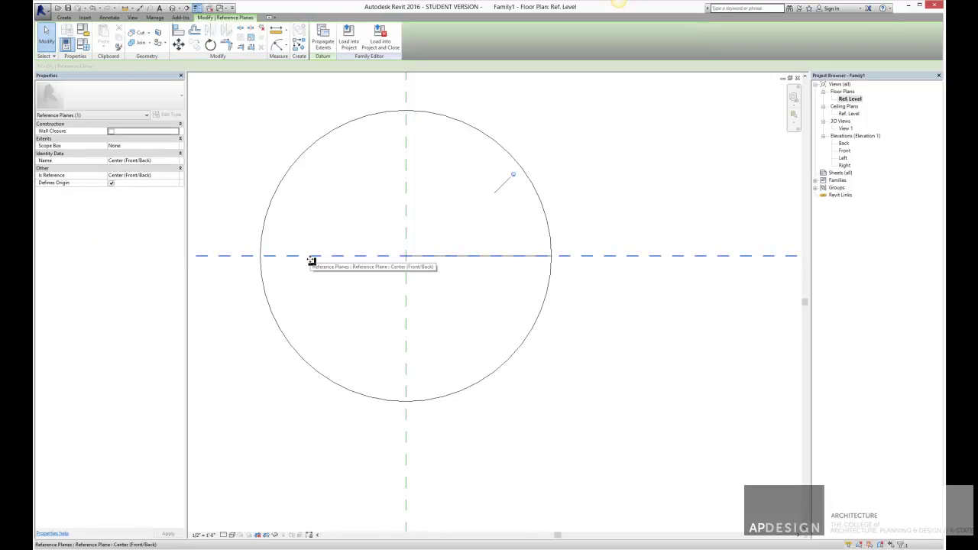
click(326, 222)
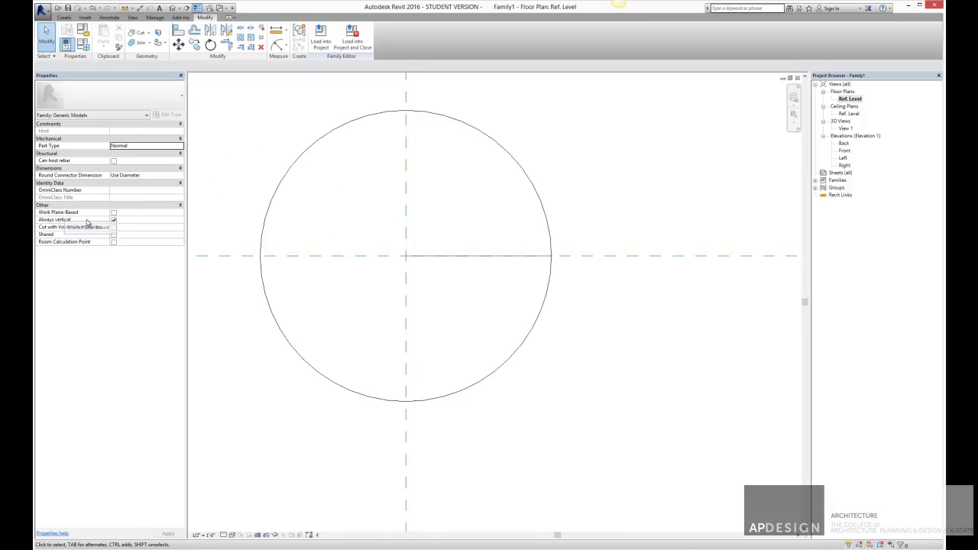
Step: Turn off Always vertical and make the family Work Plane-Based
click(114, 220)
click(114, 212)
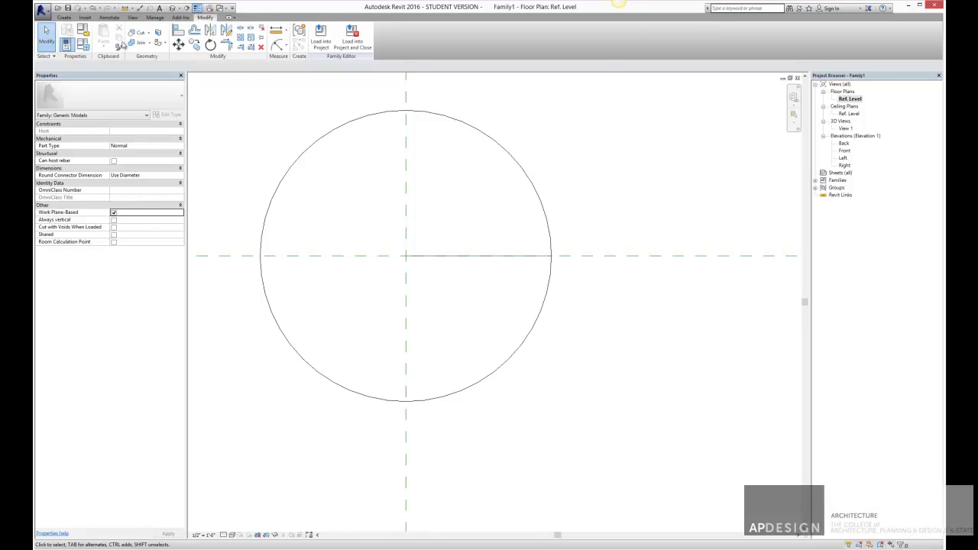
Step: Start a solid blend and sketch its circular base with a 3/4" radius where the large circle meets the Center (Front/Back) plane
click(64, 17)
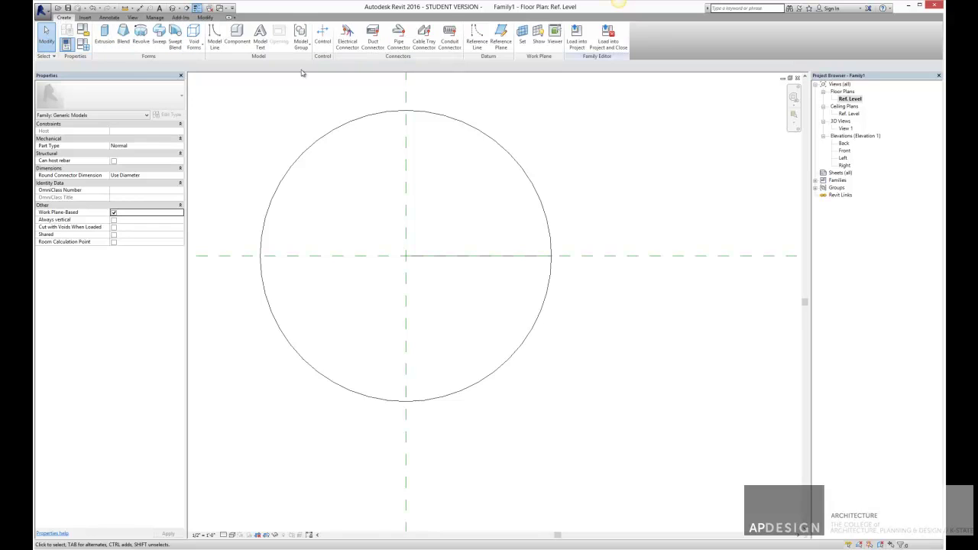
click(122, 40)
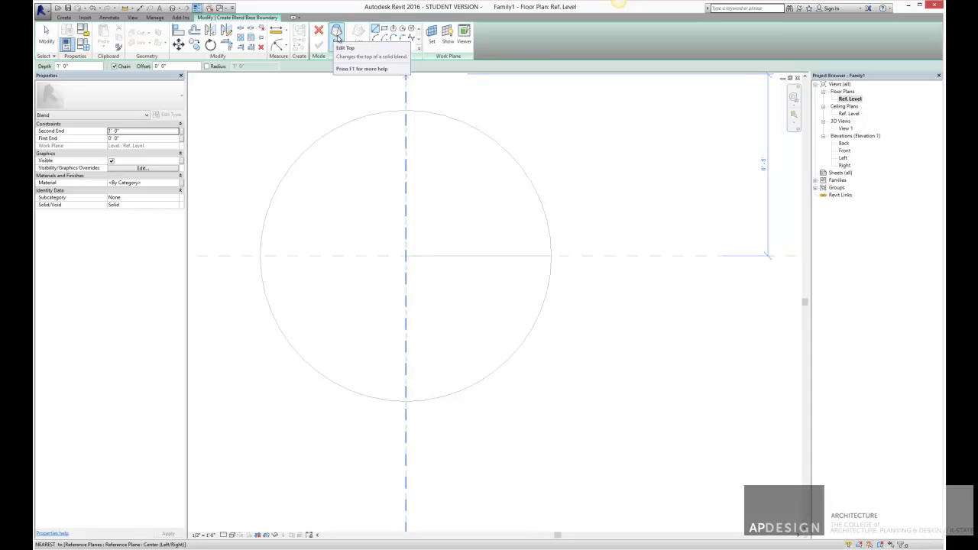
click(336, 32)
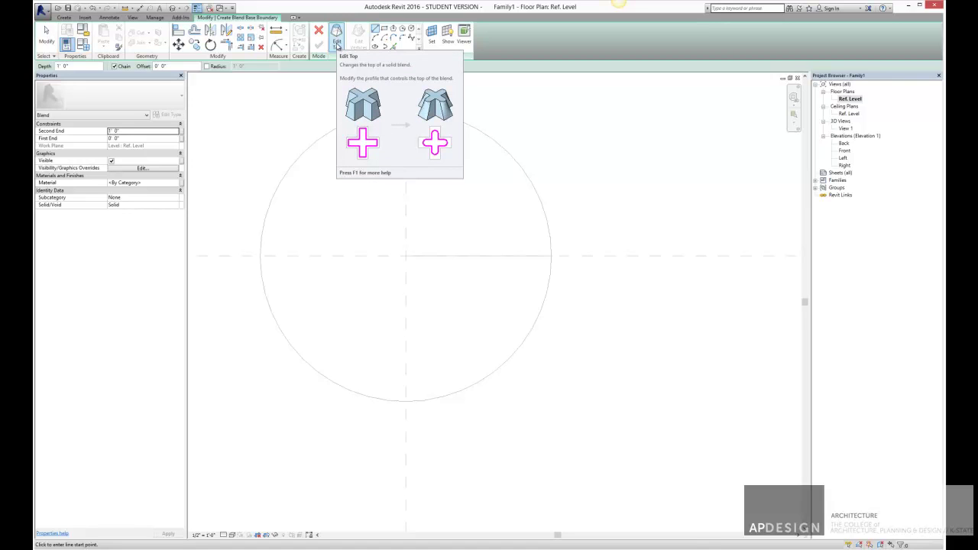
click(412, 29)
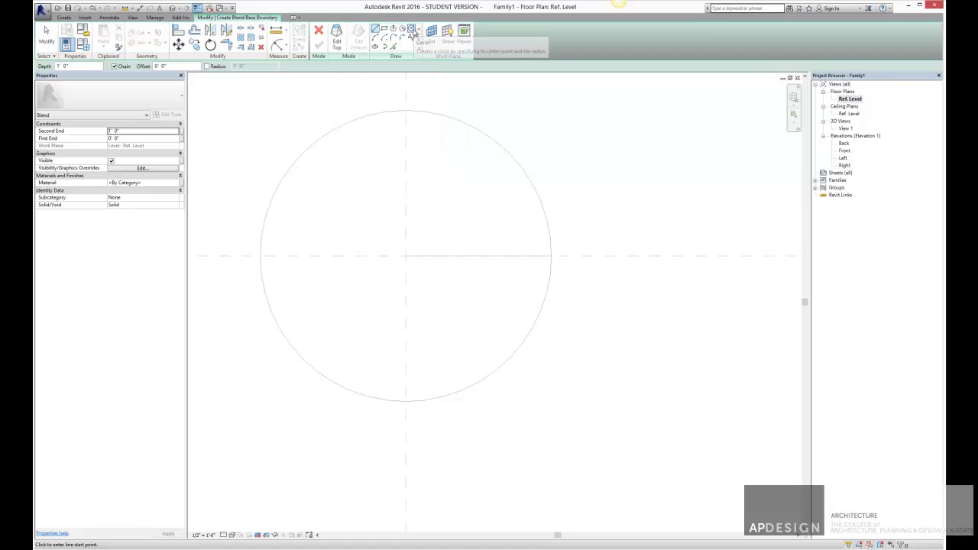
click(551, 256)
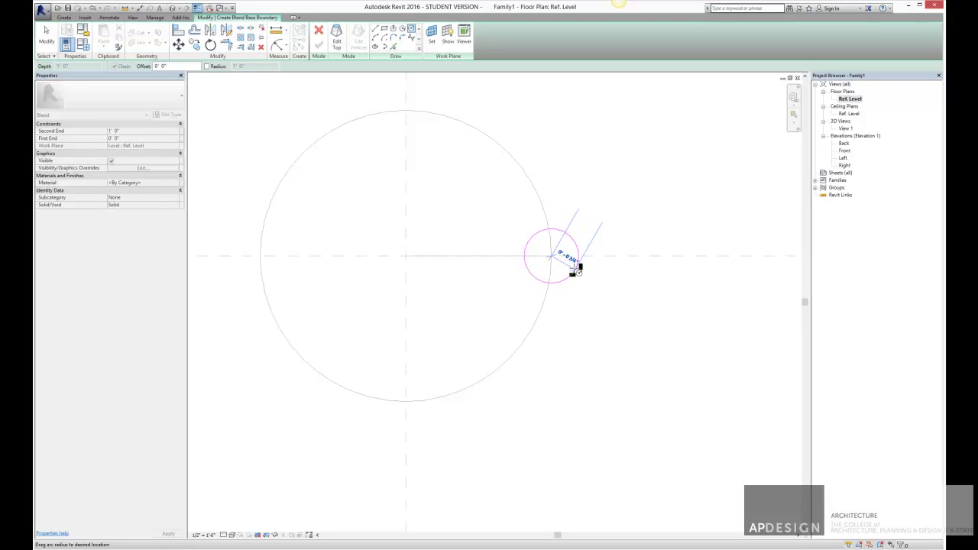
click(576, 269)
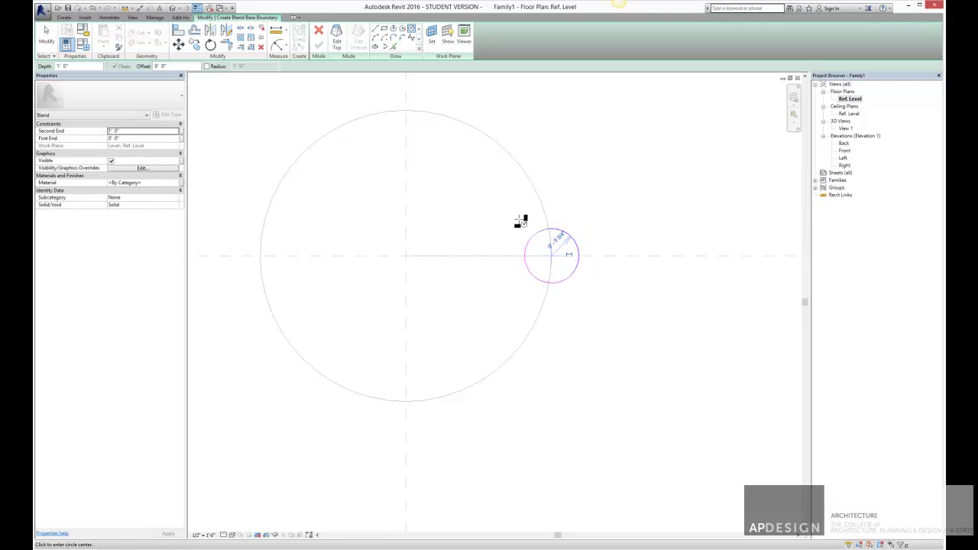
Step: Sketch a concentric circle with a 1/2" radius as the blend's top boundary and finish the blend
click(335, 46)
click(551, 257)
click(576, 268)
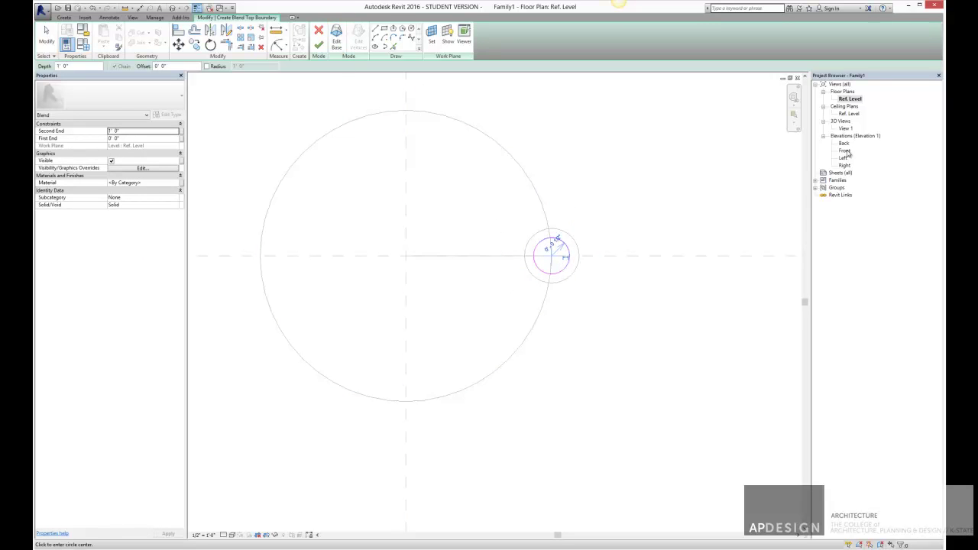
click(318, 43)
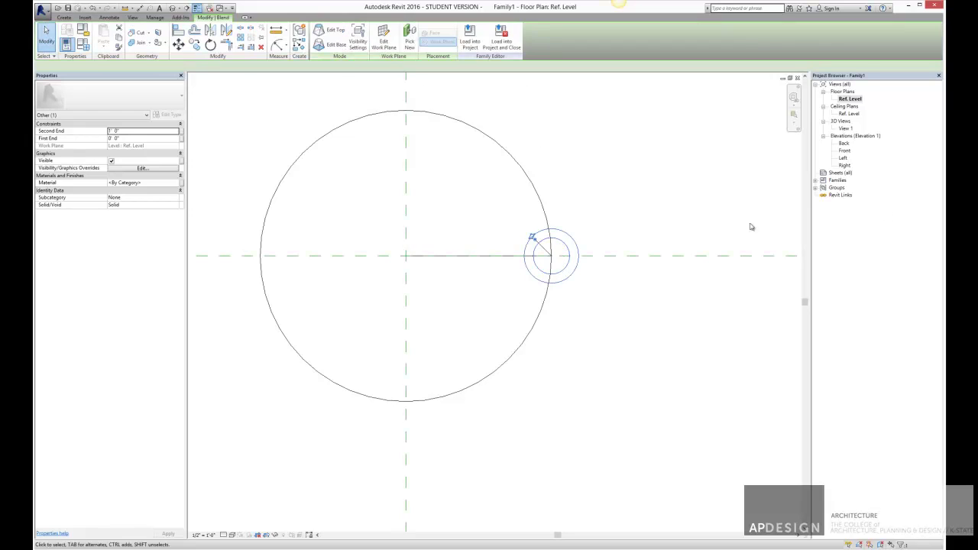
Step: In the Front elevation, set the blend's Second End to 0.25"
double_click(845, 151)
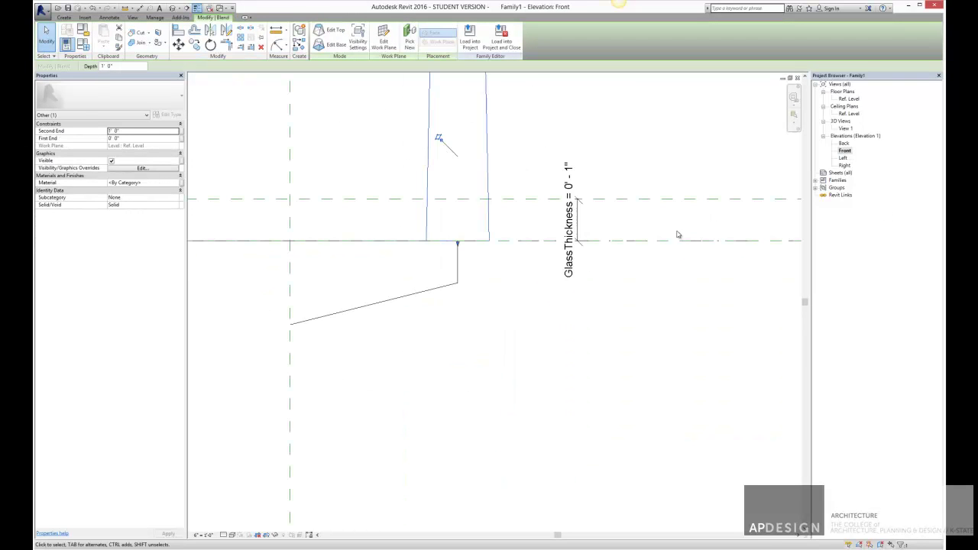
scroll(588, 221, down, 3)
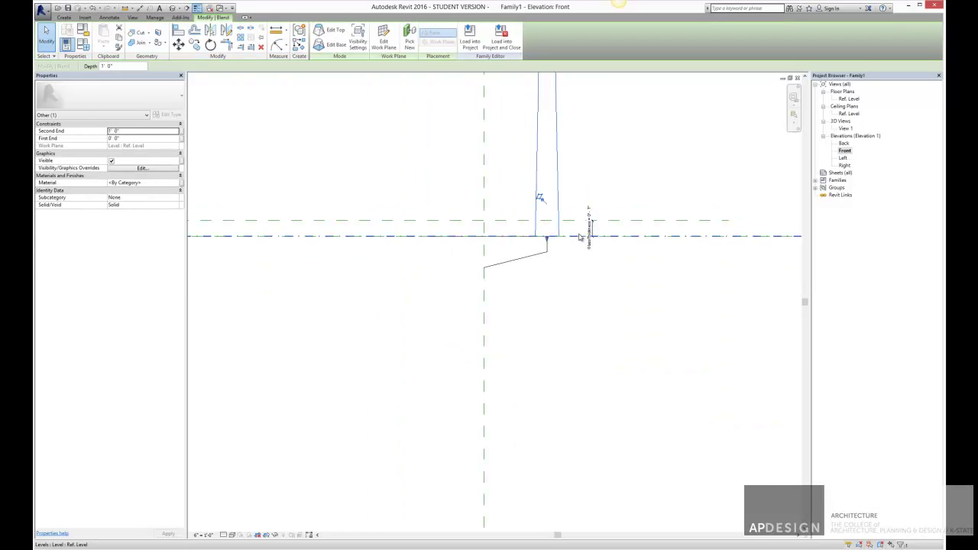
scroll(563, 227, up, 2)
scroll(577, 231, up, 1)
middle_drag(576, 230, 576, 369)
scroll(576, 369, down, 3)
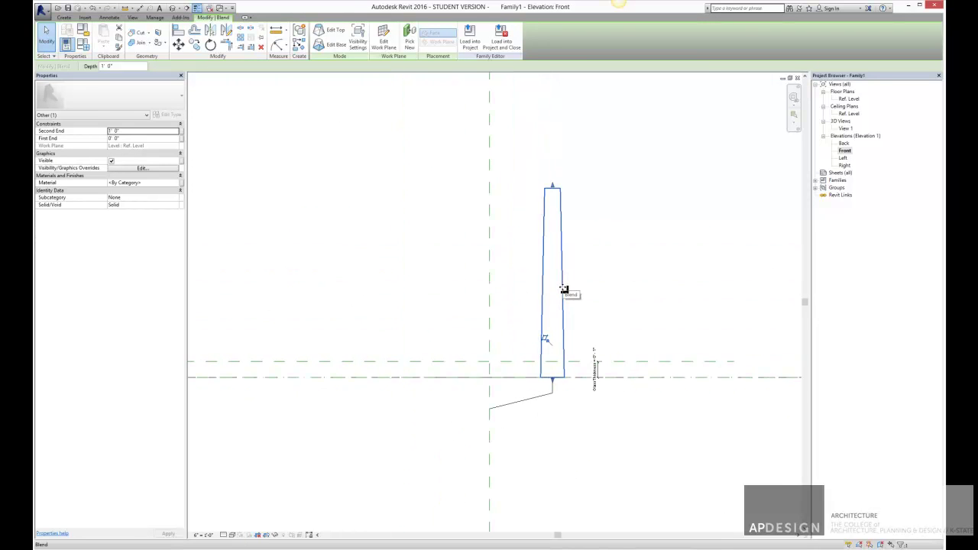
click(124, 134)
drag(126, 131, 94, 132)
key(BackSpace)
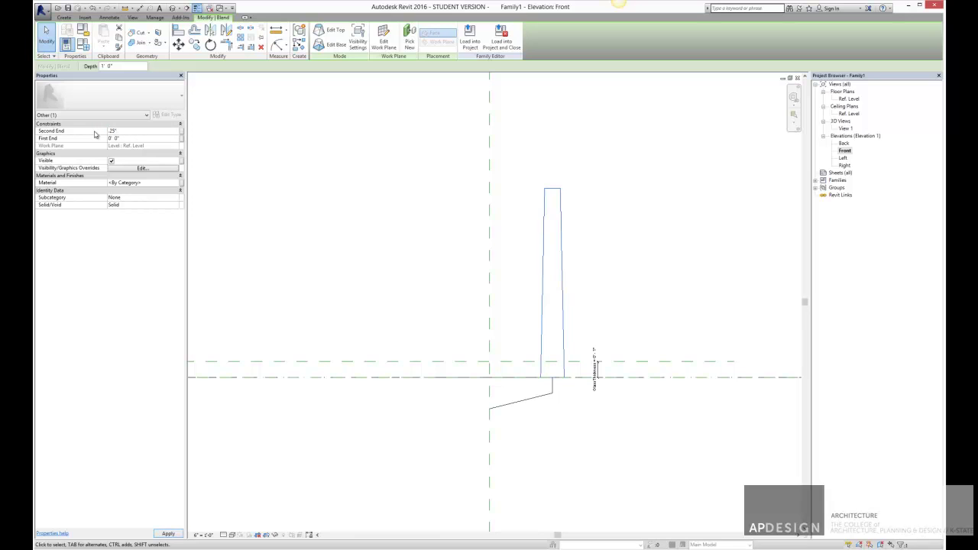
key(Return)
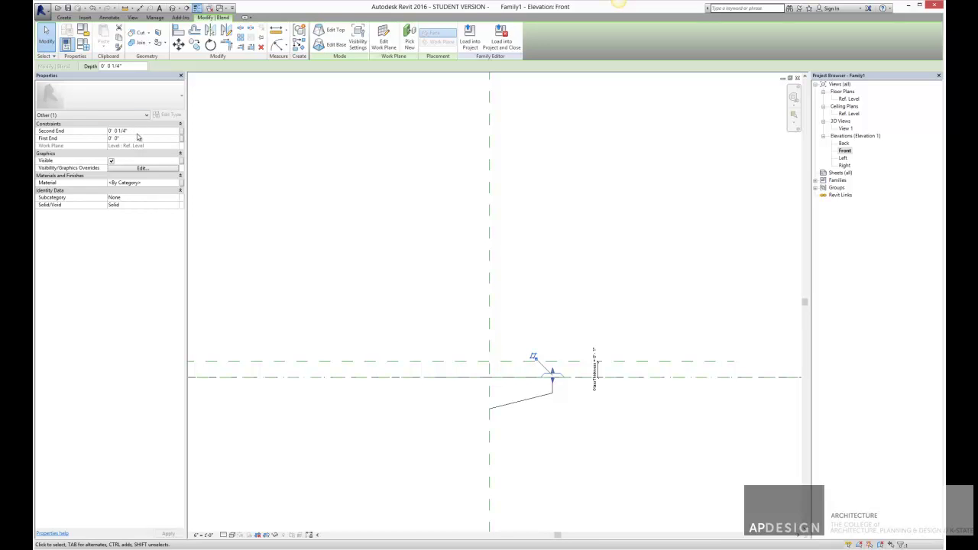
Step: Set the blend's Second End to -1/4" so it tapers below the Ref. Level, and check its shape
click(126, 130)
click(110, 131)
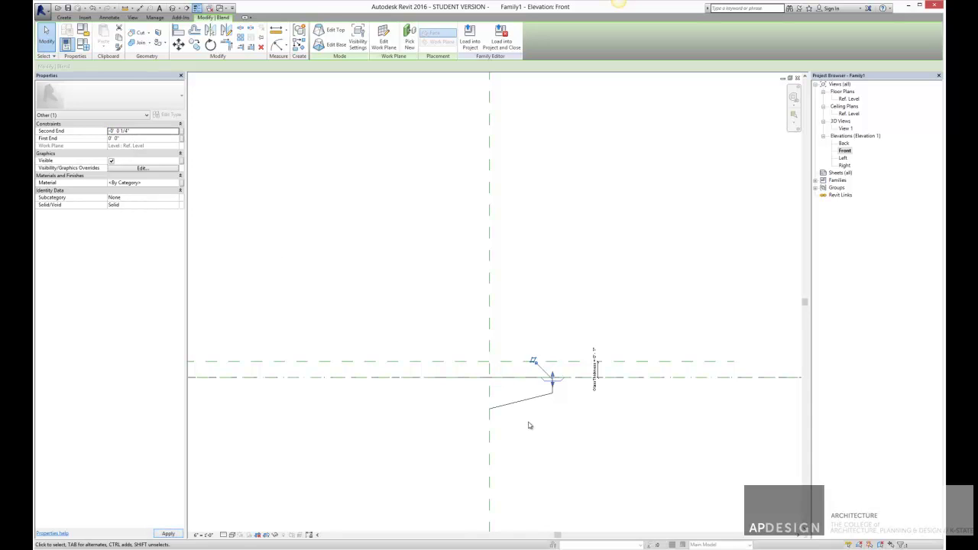
click(567, 389)
scroll(567, 390, up, 2)
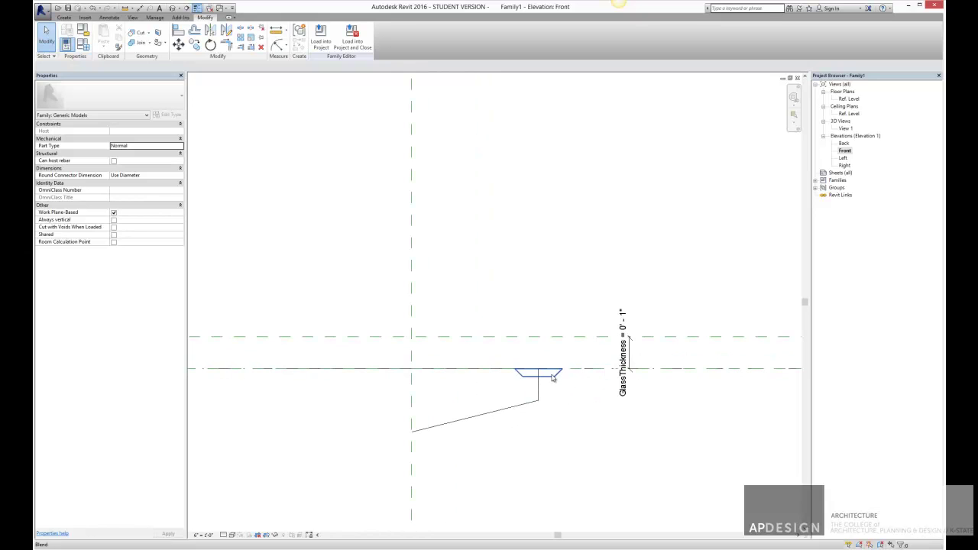
click(554, 379)
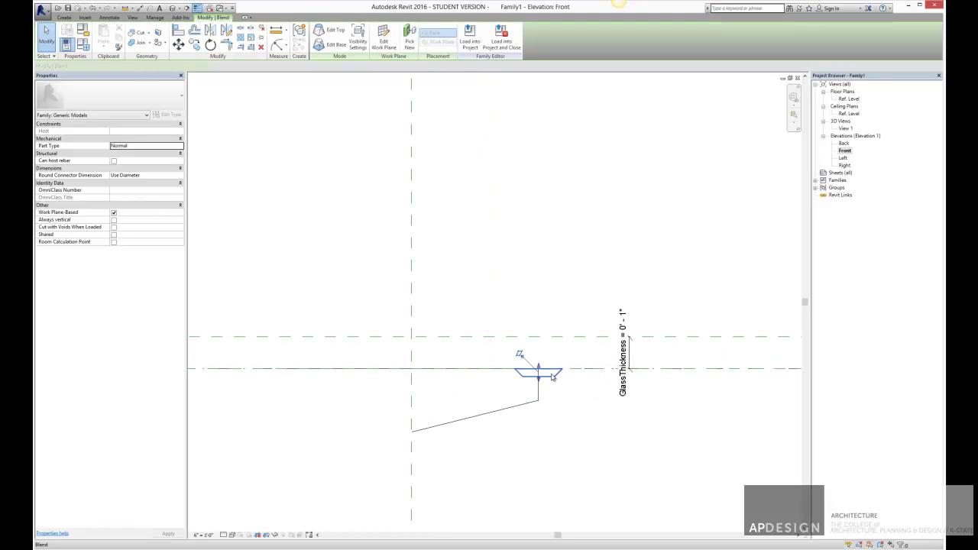
click(575, 393)
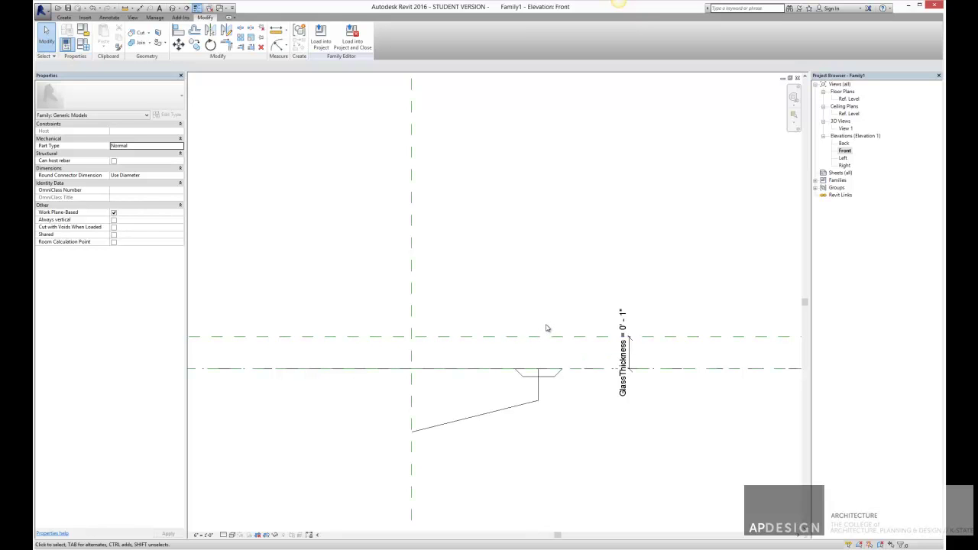
Step: Check the FrontGlass plane, then start a second blend in the Ref. Level plan using the existing blend's outer circle as its base
click(543, 334)
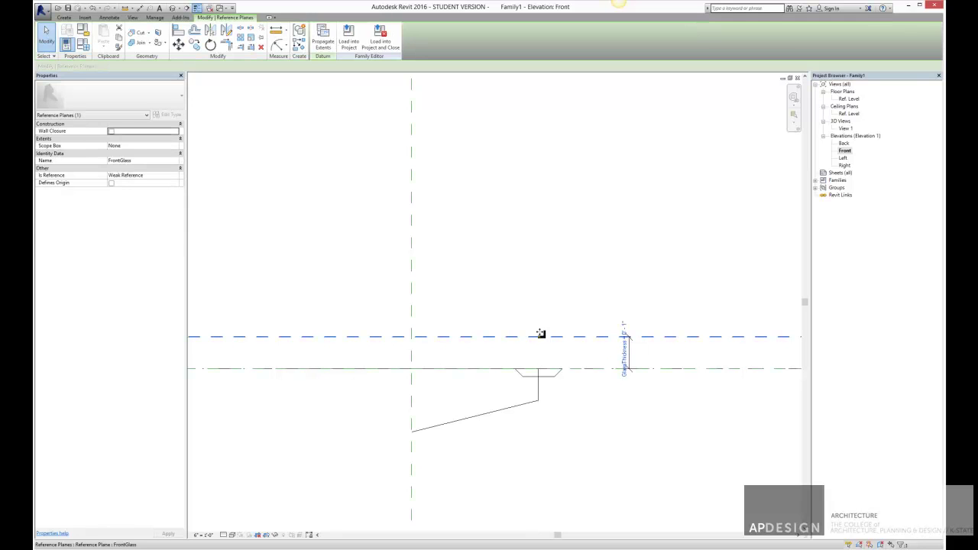
click(736, 252)
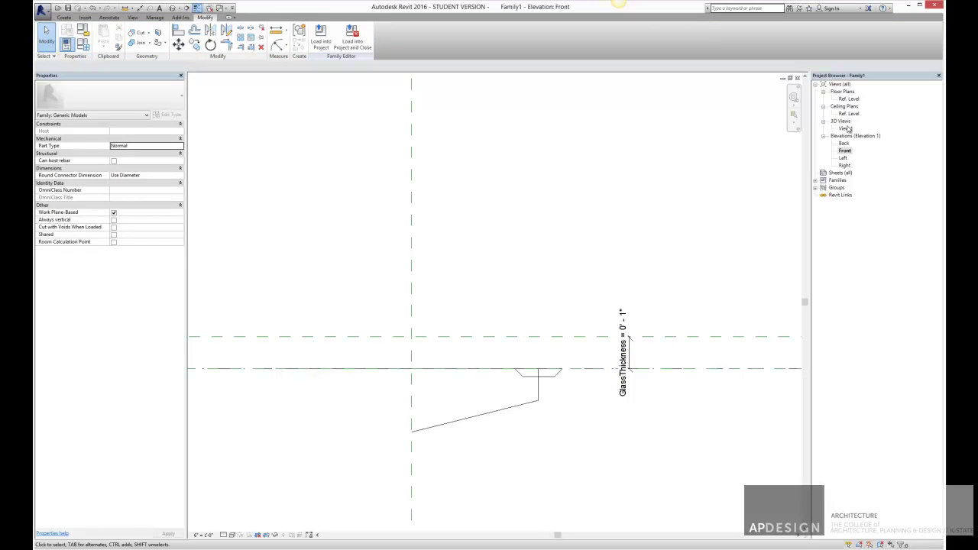
double_click(848, 98)
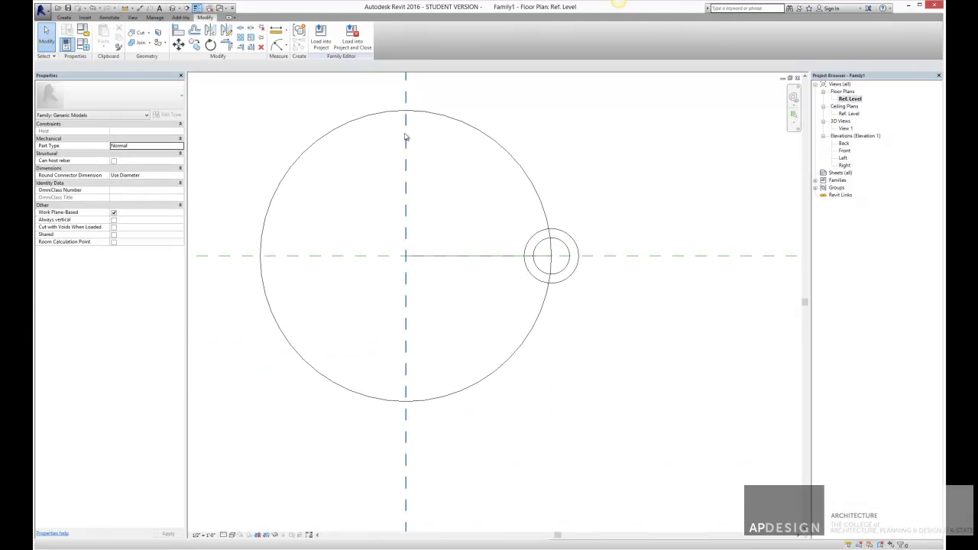
click(64, 17)
click(130, 34)
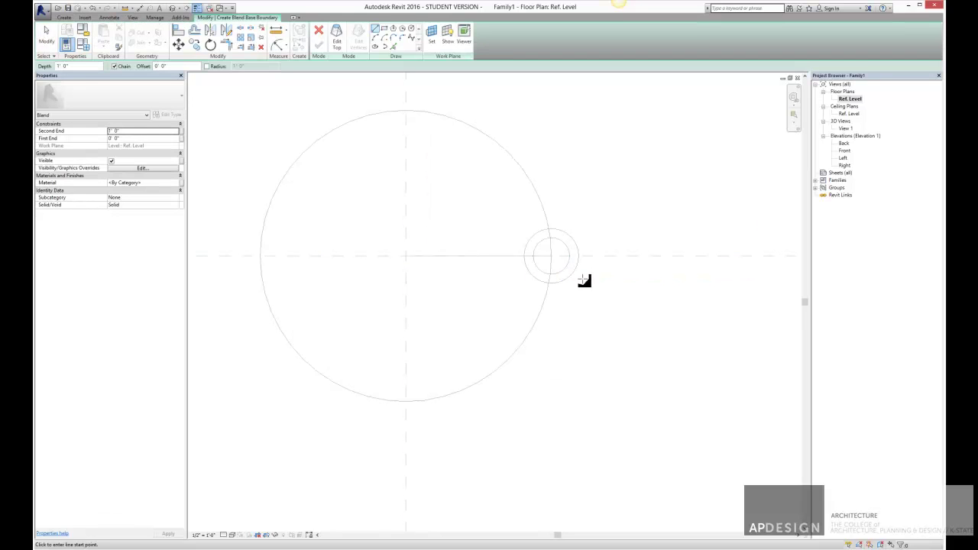
click(570, 276)
click(393, 46)
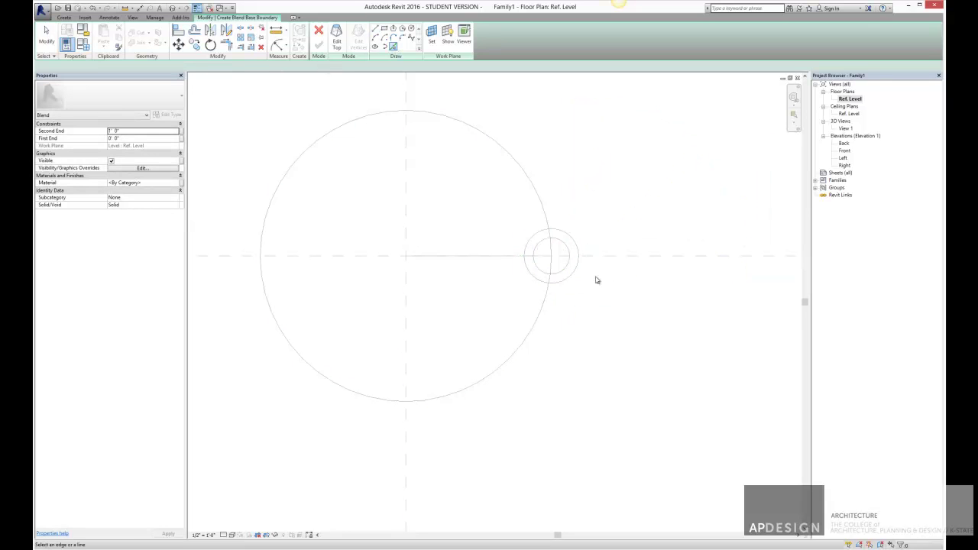
click(576, 241)
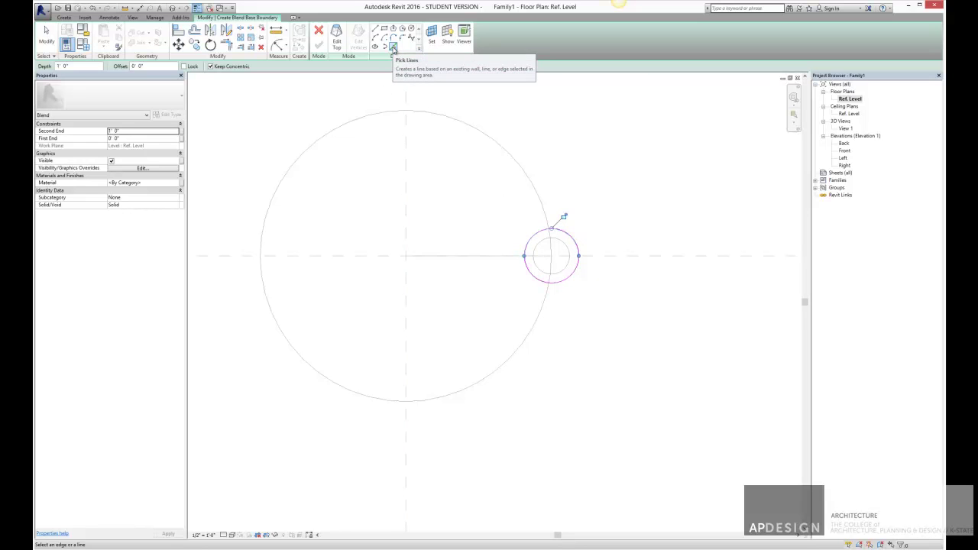
Step: Complete the second blend with the existing inner circle as its top boundary and open the Front elevation
click(336, 37)
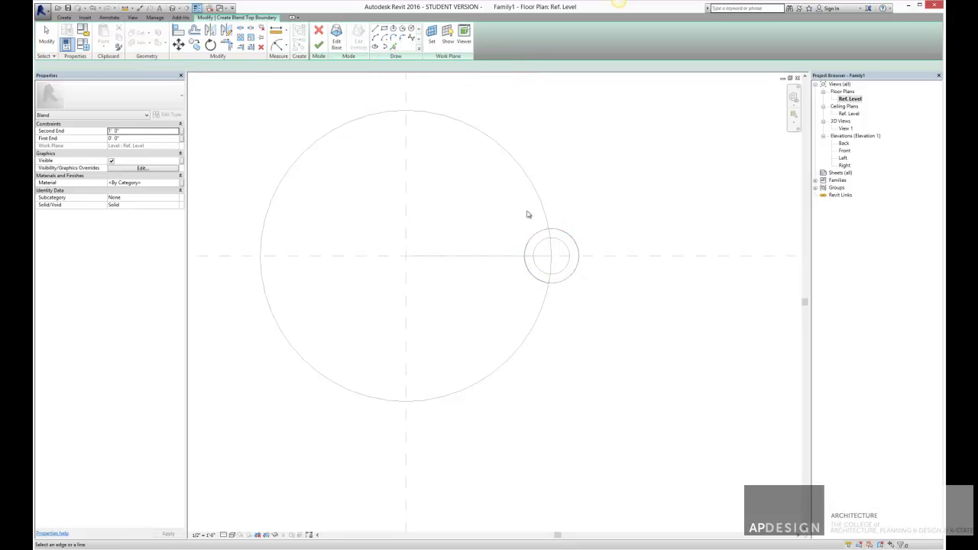
click(567, 251)
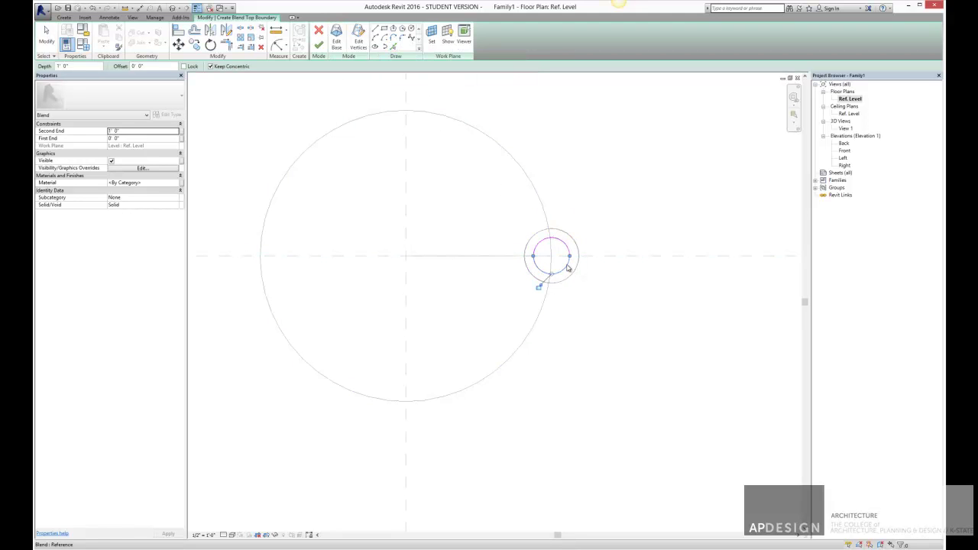
click(559, 154)
double_click(844, 152)
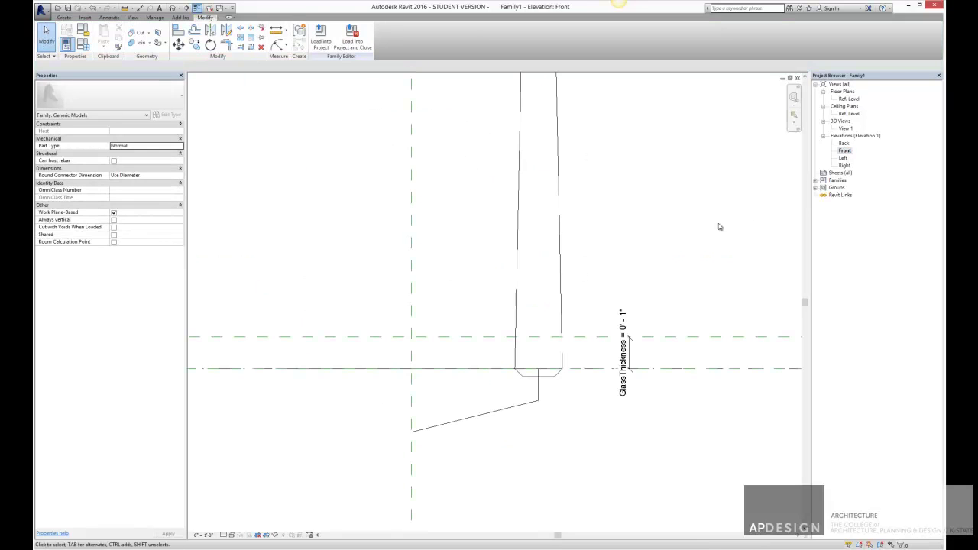
Step: Try to rehost the tall second blend onto the FrontGlass reference plane with Pick New
click(578, 259)
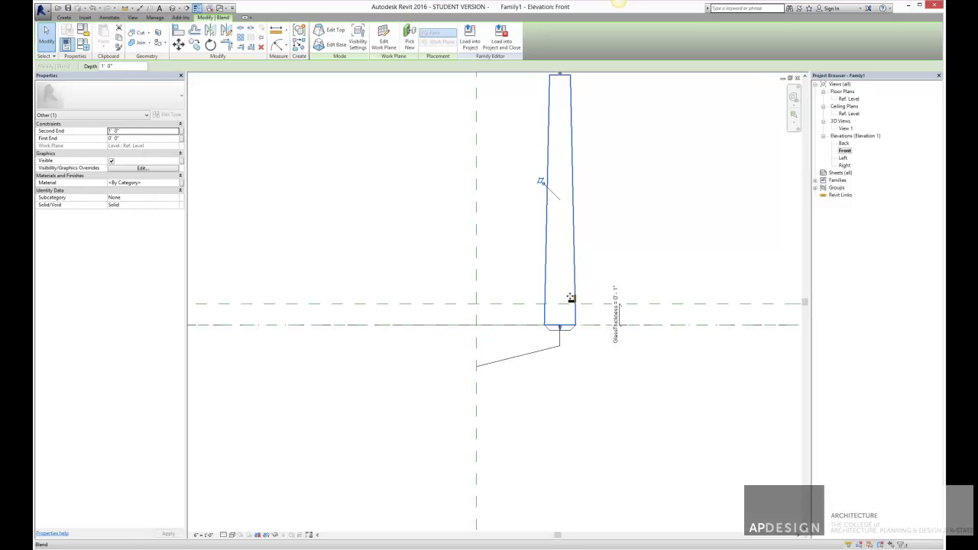
key(Escape)
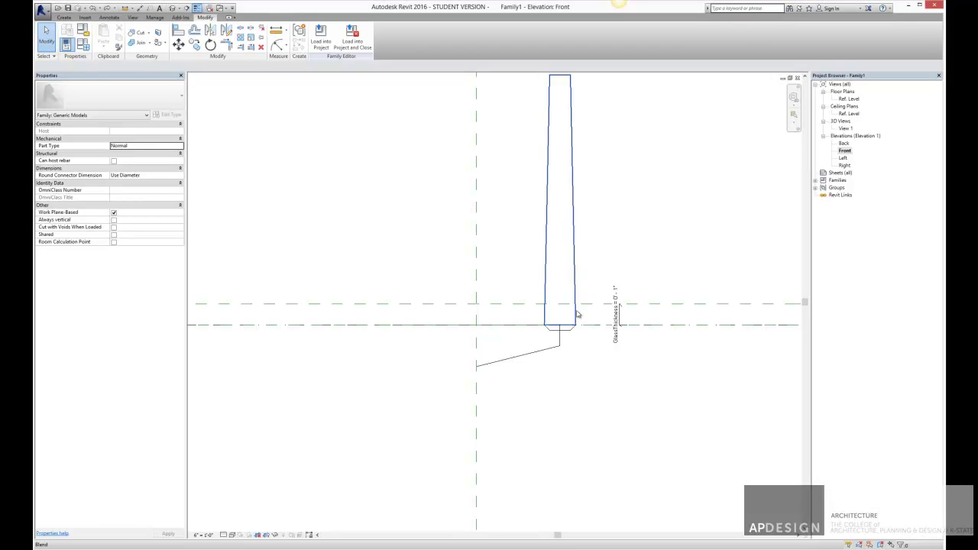
click(578, 271)
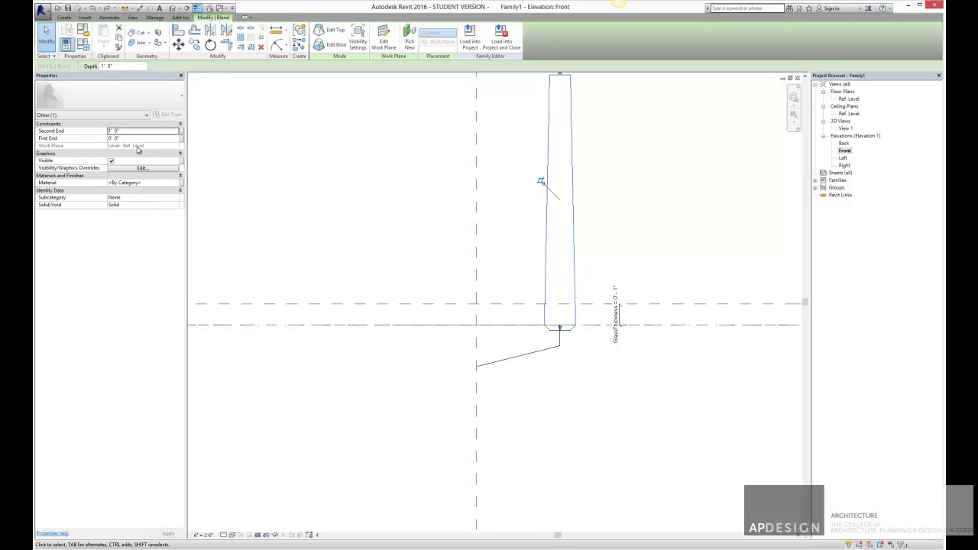
scroll(622, 291, down, 6)
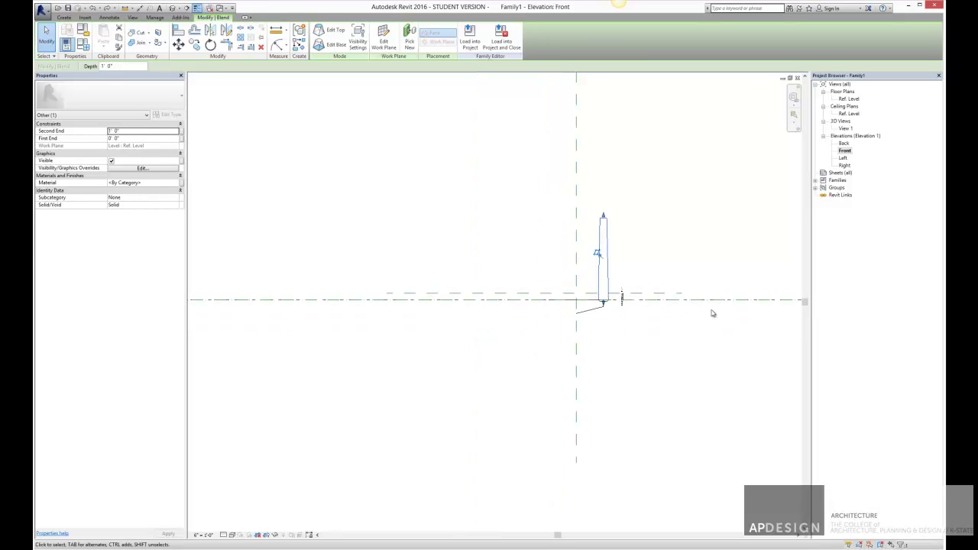
scroll(726, 308, up, 3)
scroll(535, 307, up, 2)
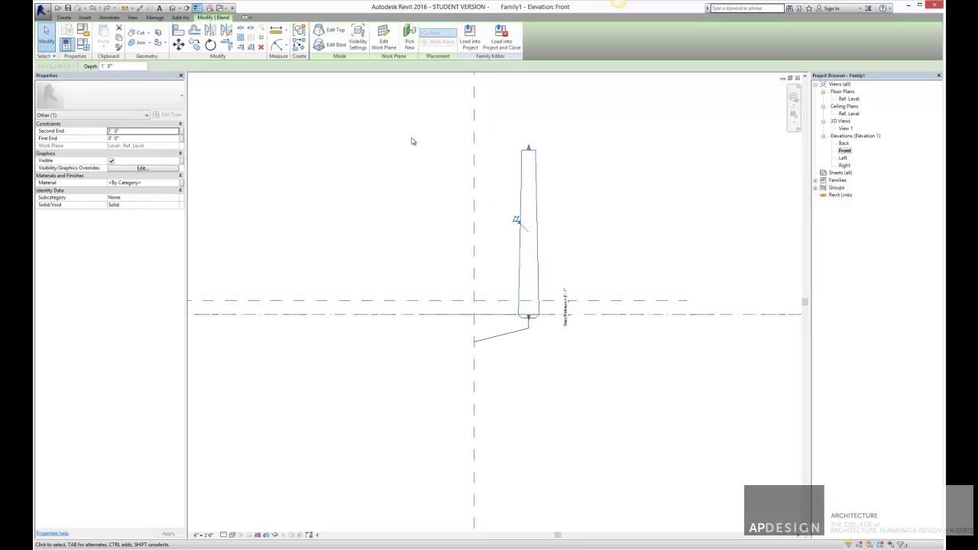
click(408, 46)
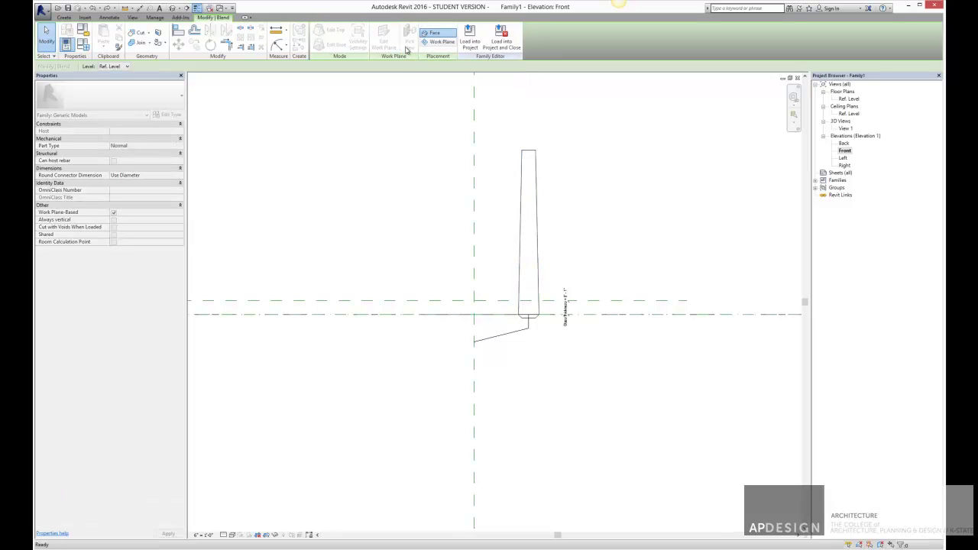
click(506, 298)
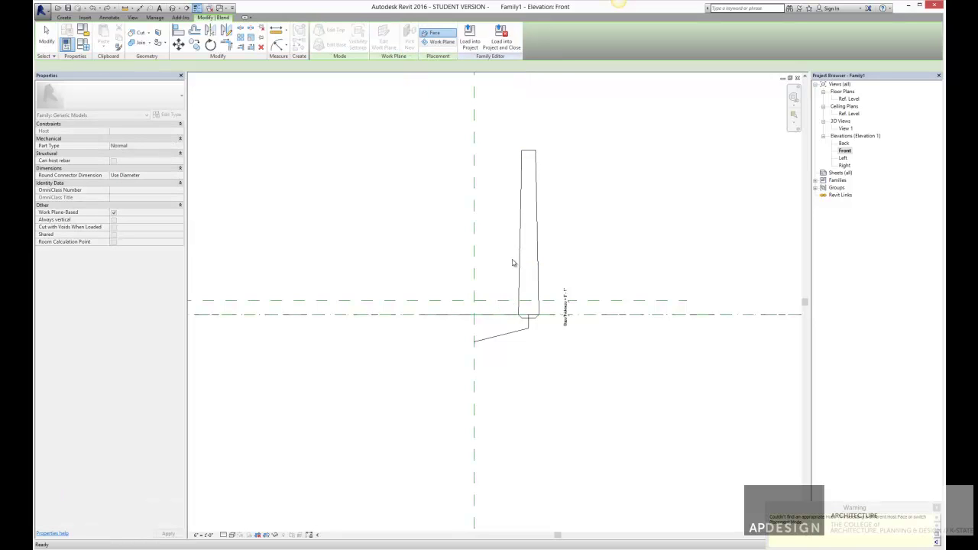
key(Escape)
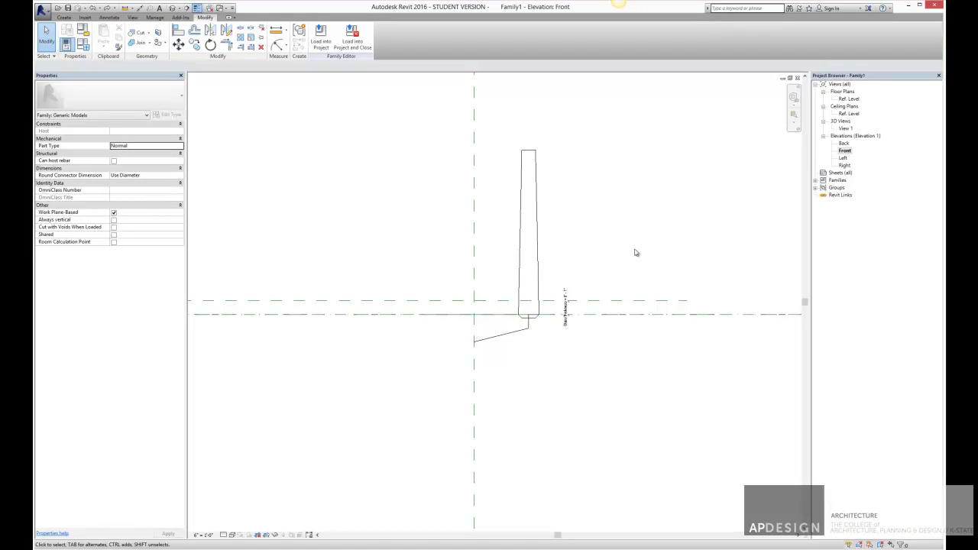
Step: Change the tall second blend's work plane to Reference Plane : FrontGlass
click(435, 301)
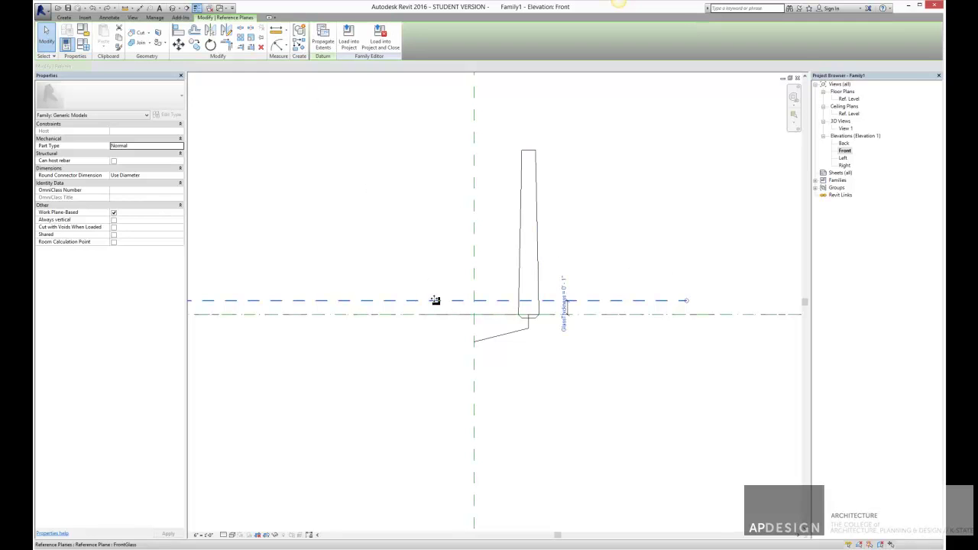
click(454, 276)
click(522, 229)
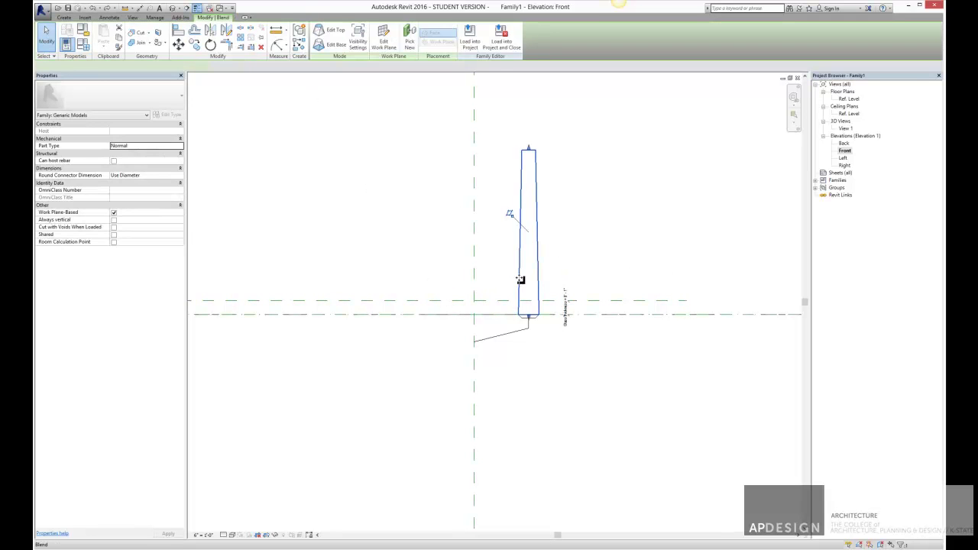
click(381, 45)
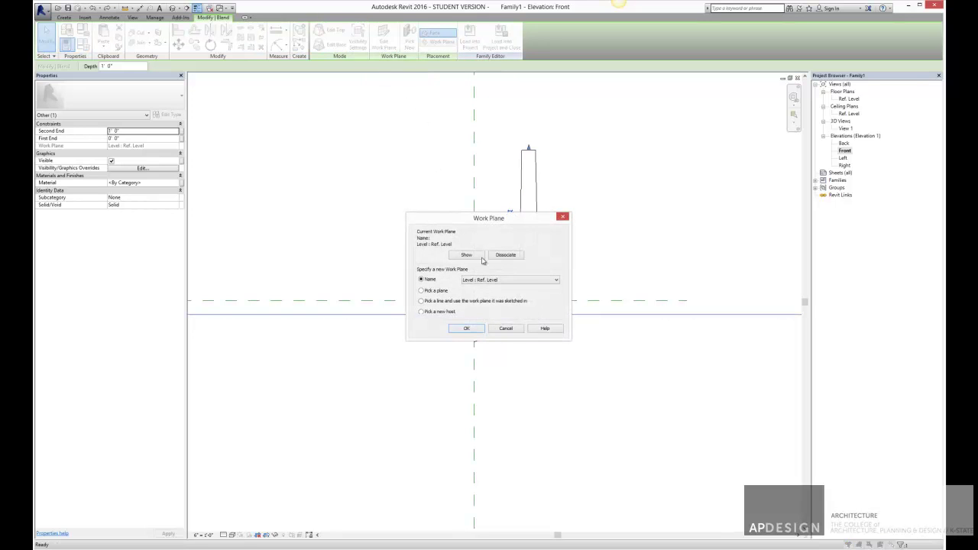
click(507, 280)
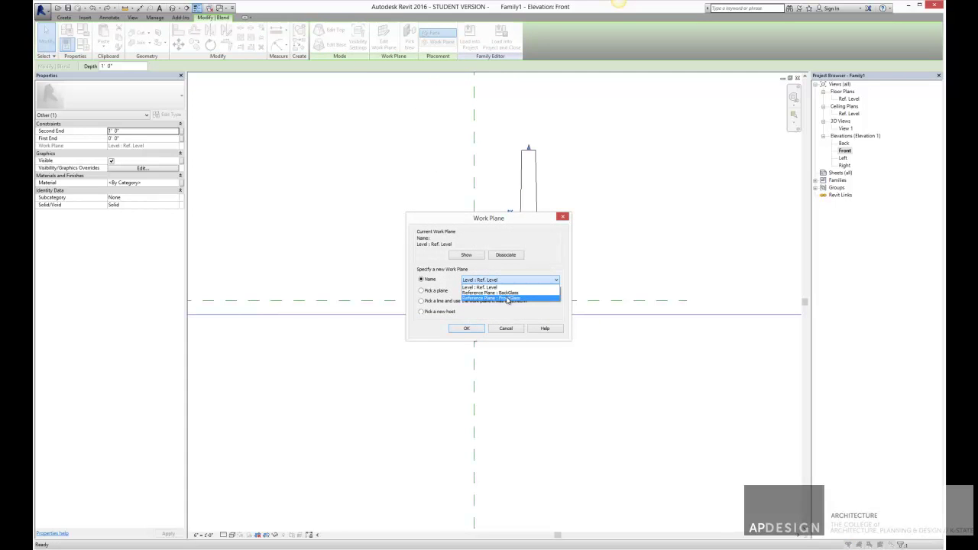
click(507, 298)
click(466, 328)
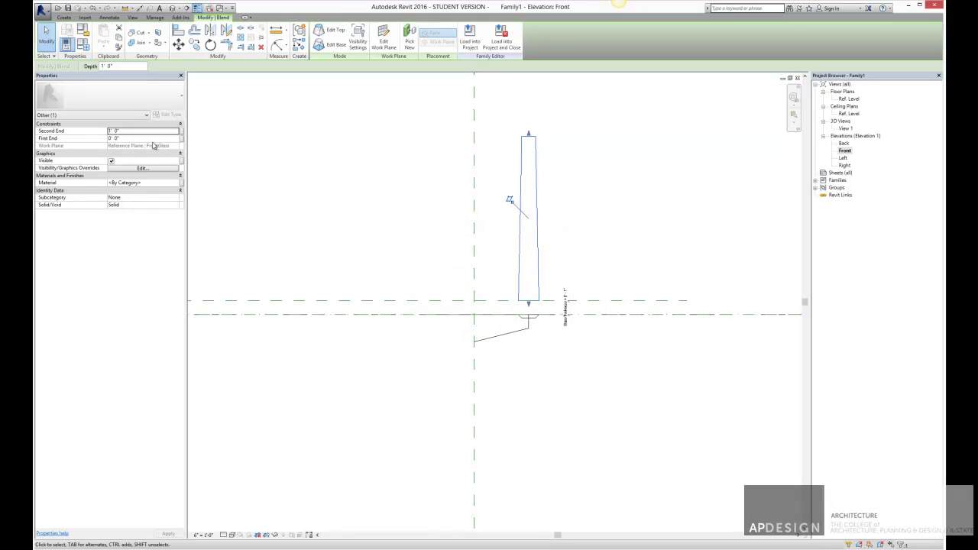
Step: Shorten the FrontGlass blend by setting its Second End to 1/4"
drag(529, 134, 529, 184)
click(150, 131)
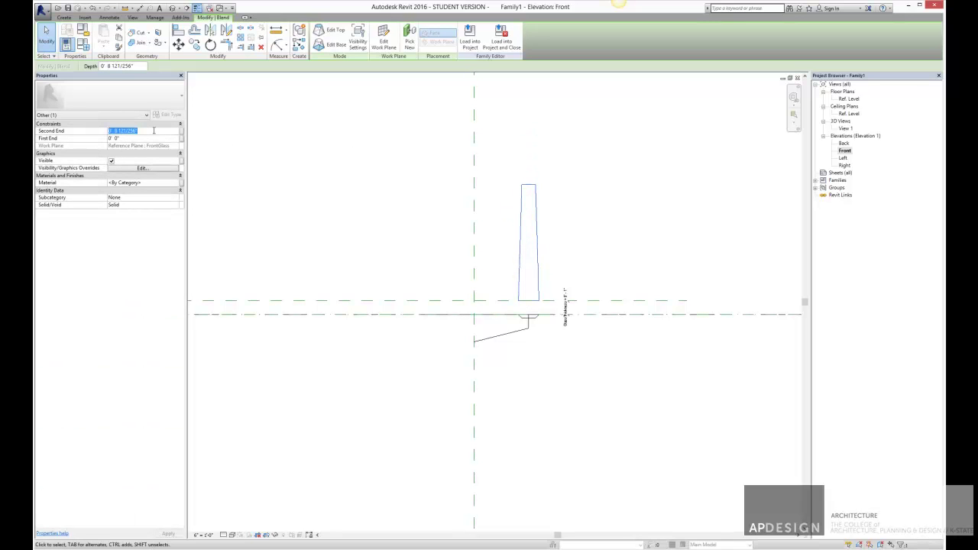
text(25)
key(Return)
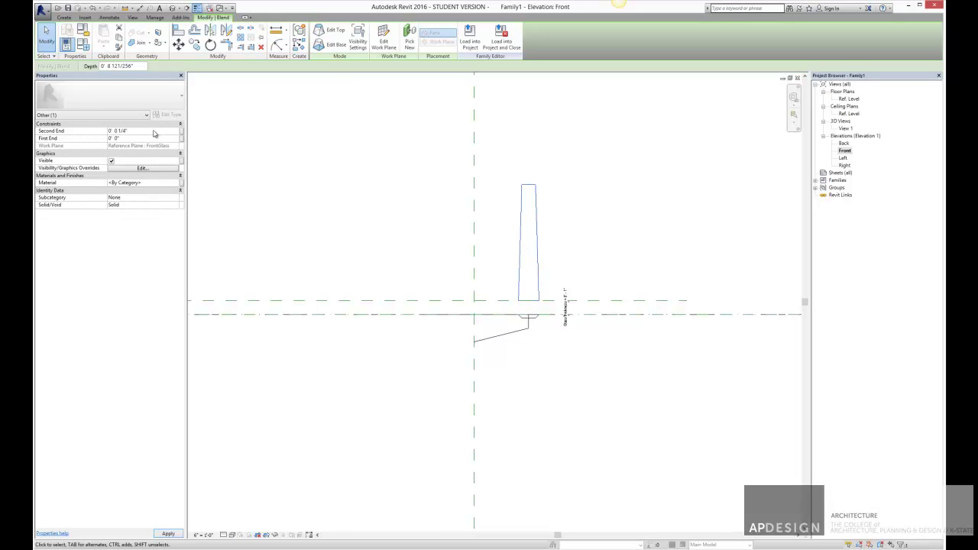
click(567, 268)
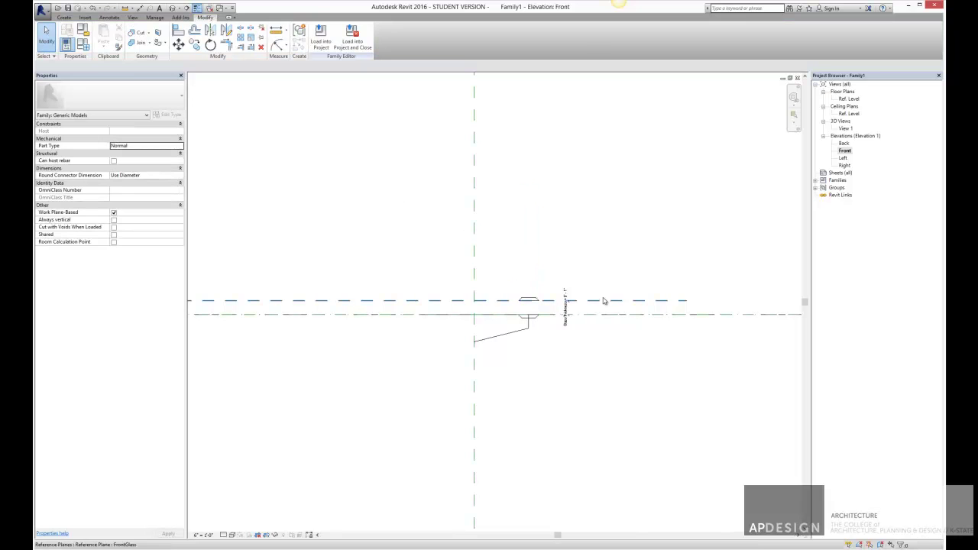
Step: Flex the family by applying a GlassThickness of 1/4" and restoring it to 1"
scroll(588, 283, up, 2)
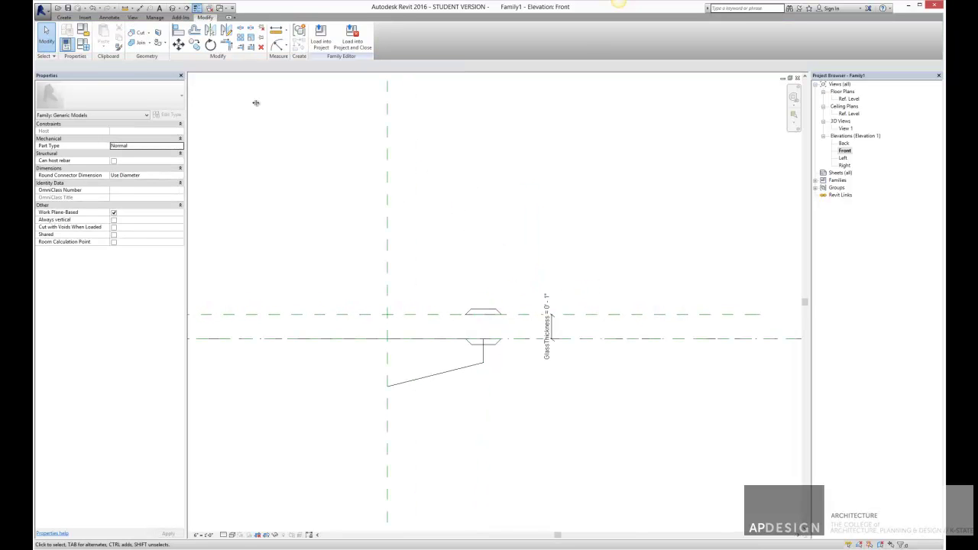
click(82, 45)
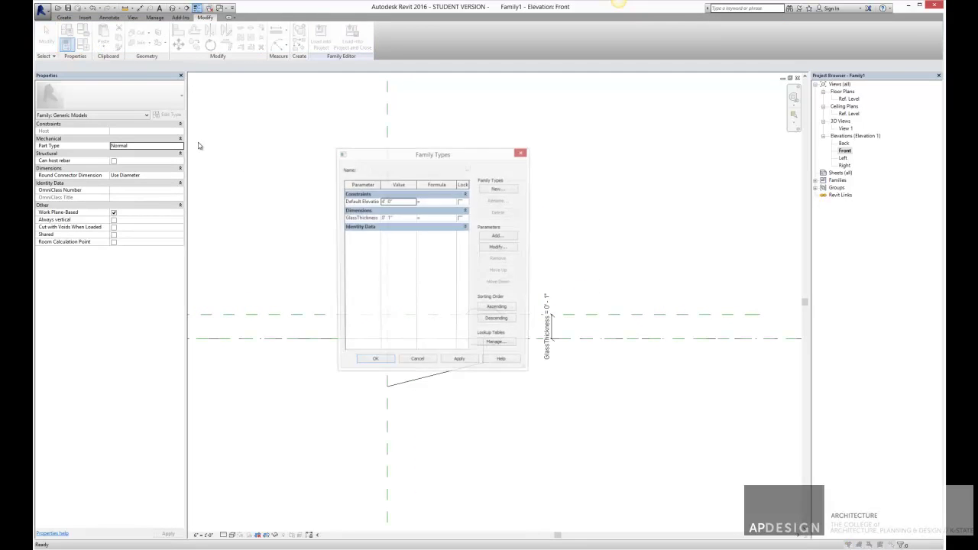
click(391, 218)
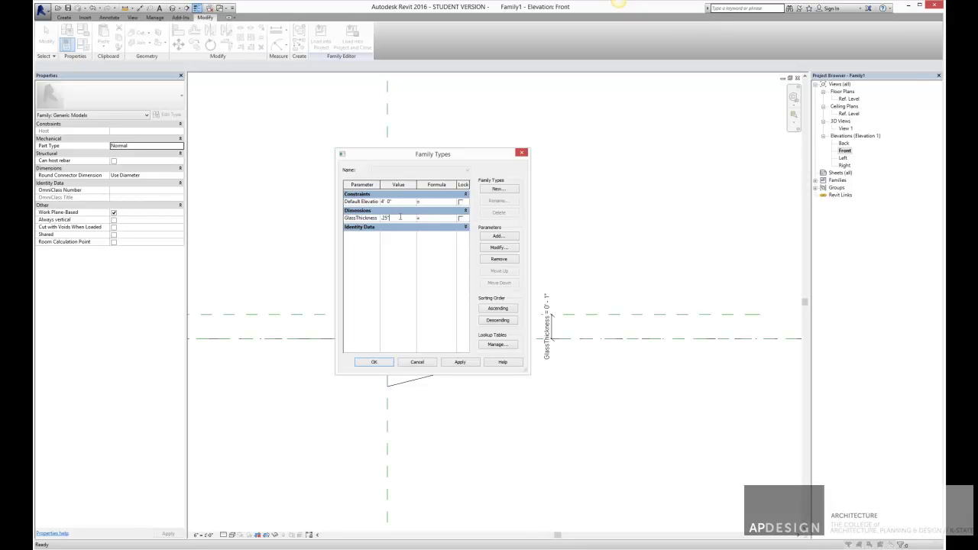
click(459, 362)
mouse_move(440, 147)
mouse_down()
mouse_move(646, 152)
mouse_move(734, 172)
mouse_up()
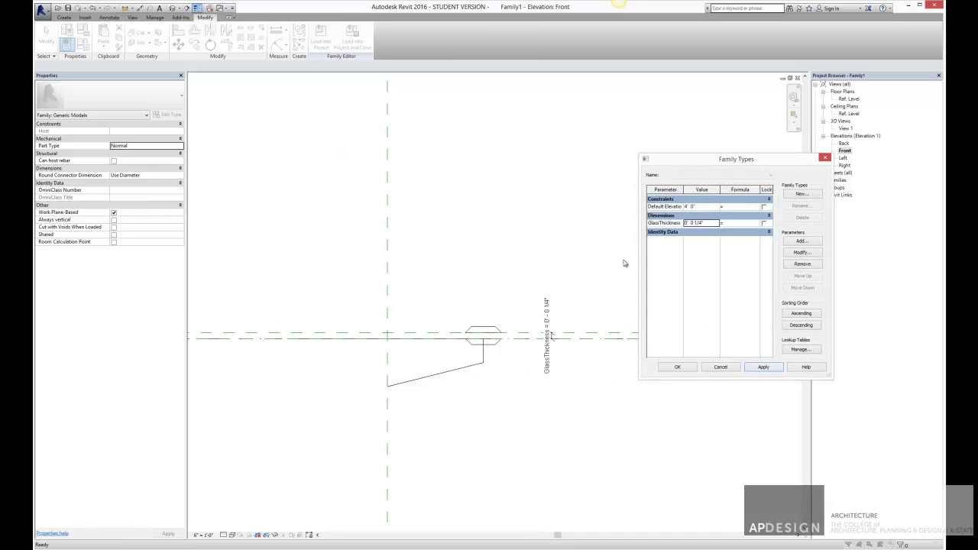
click(695, 222)
text(1")
key(Tab)
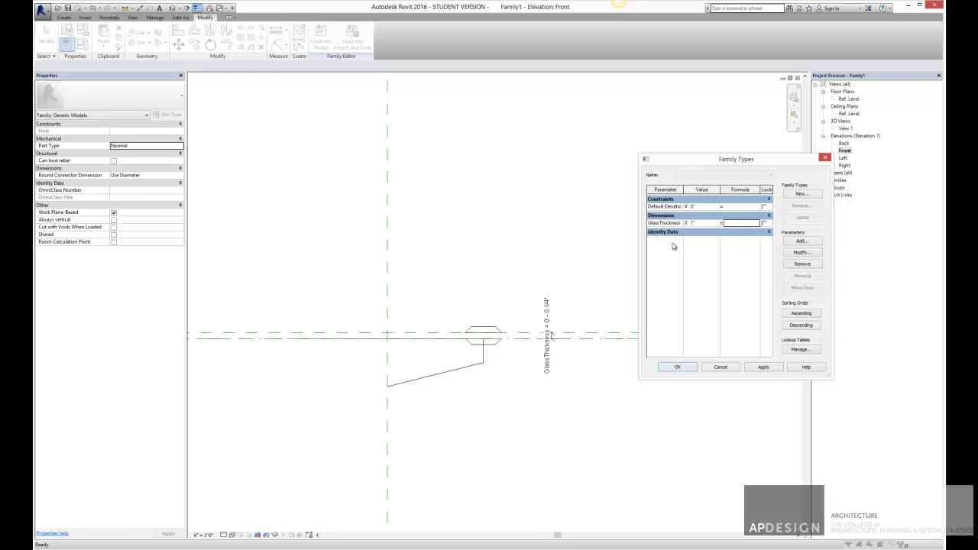
click(761, 368)
click(679, 366)
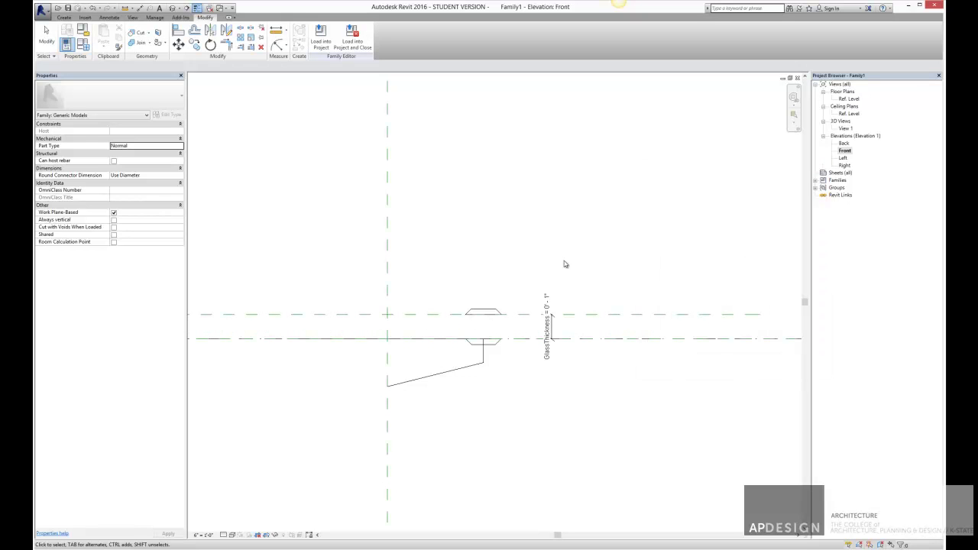
Step: Inspect the lower pad and the arm's path lines in the Front elevation, and open the Ref. Level floor plan
scroll(496, 332, up, 2)
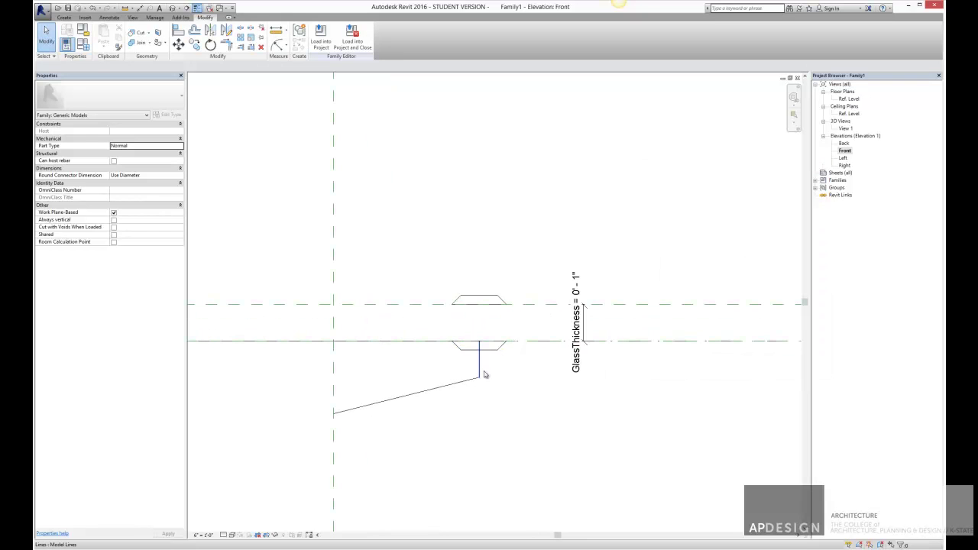
middle_drag(462, 401, 549, 302)
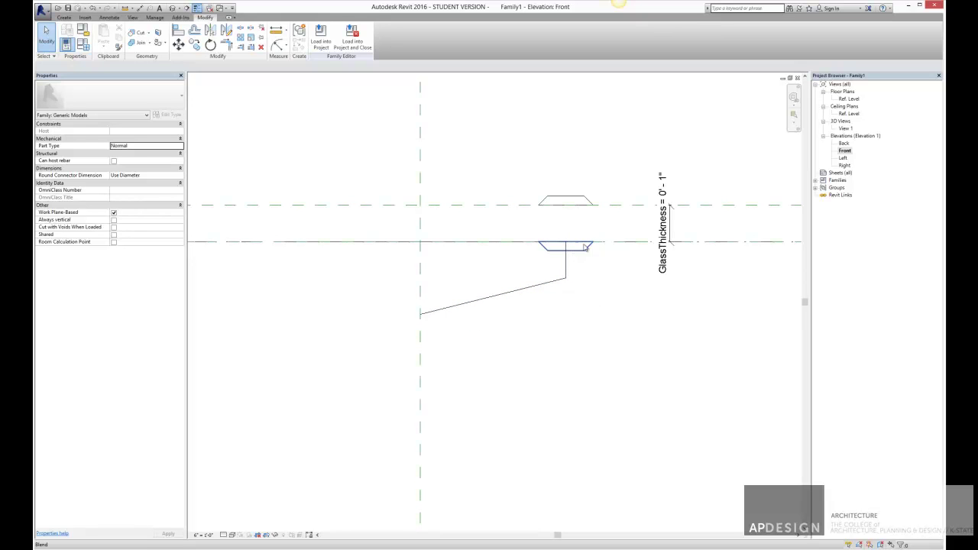
click(565, 243)
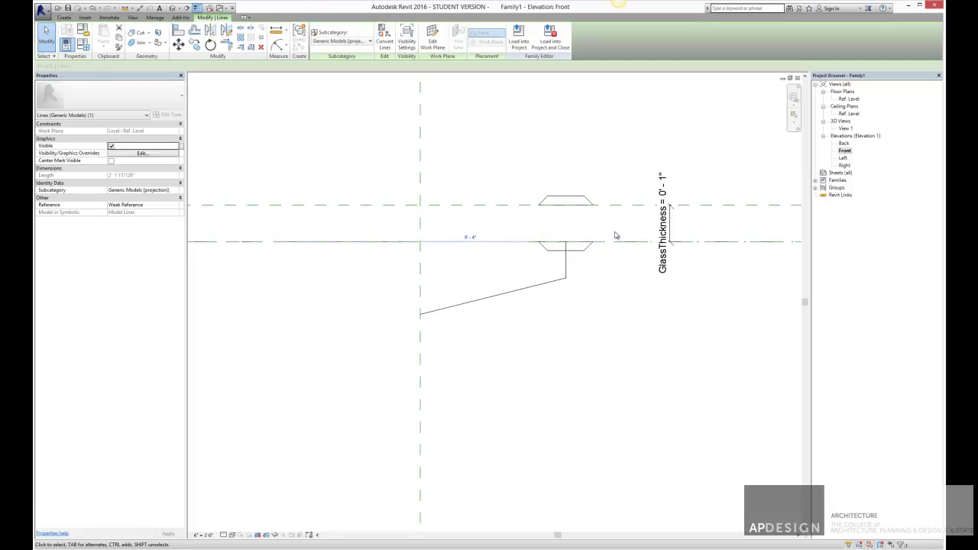
click(647, 273)
double_click(849, 113)
double_click(849, 100)
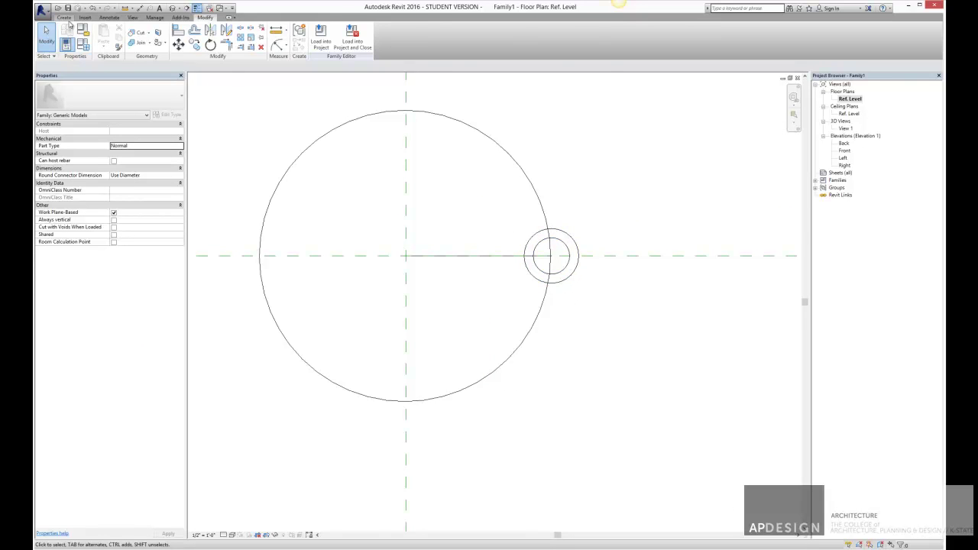
click(63, 17)
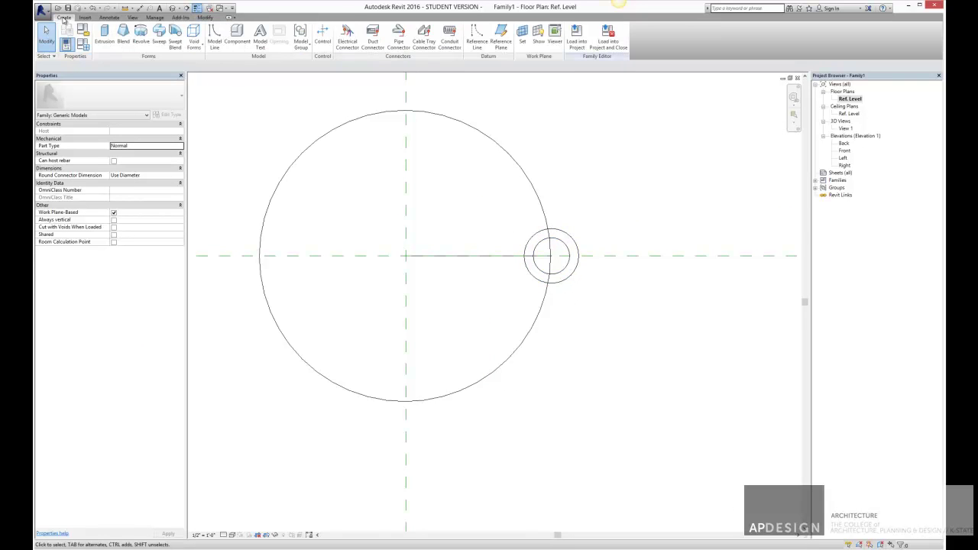
click(104, 40)
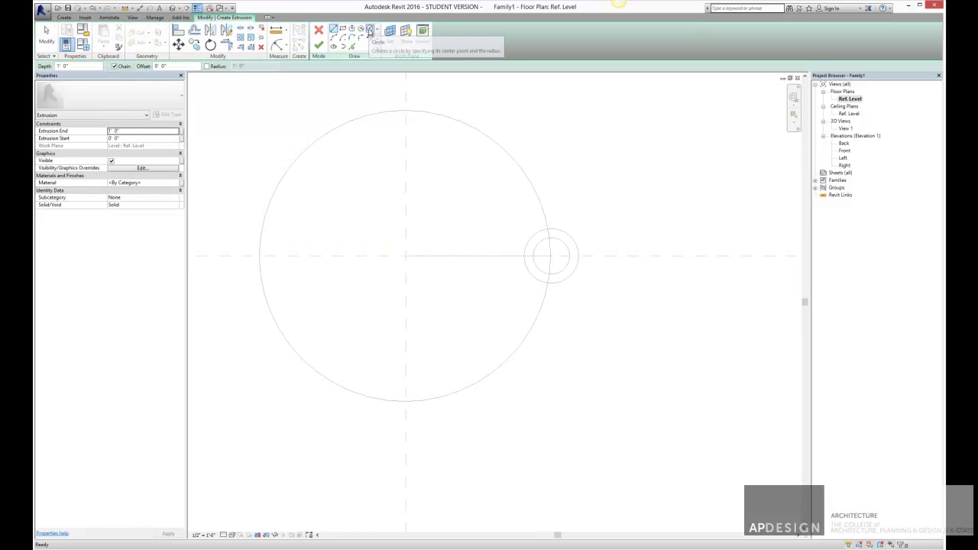
click(63, 17)
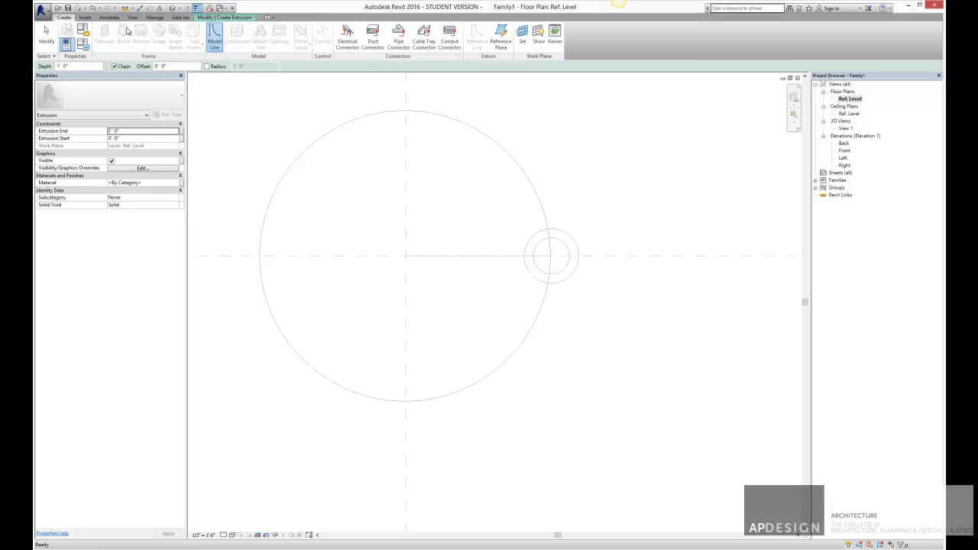
key(Escape)
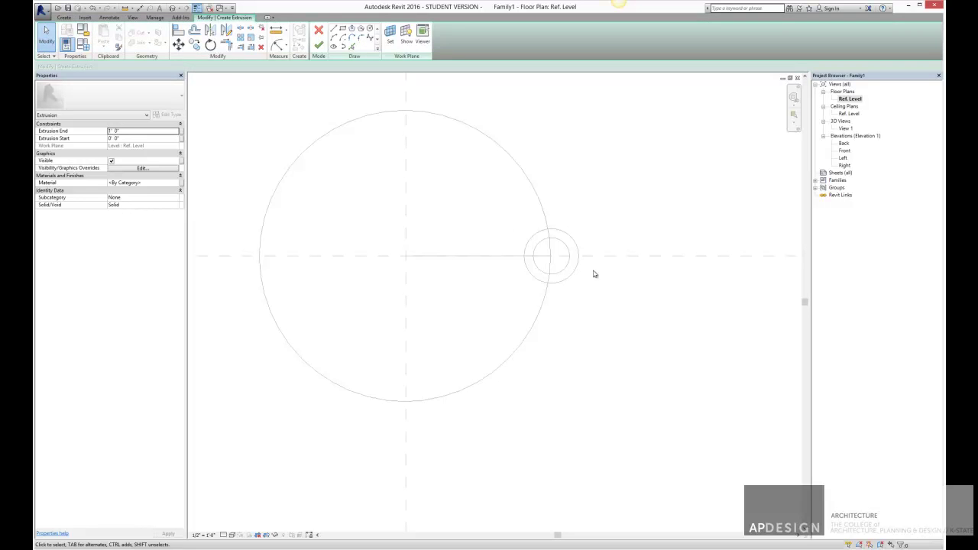
click(319, 31)
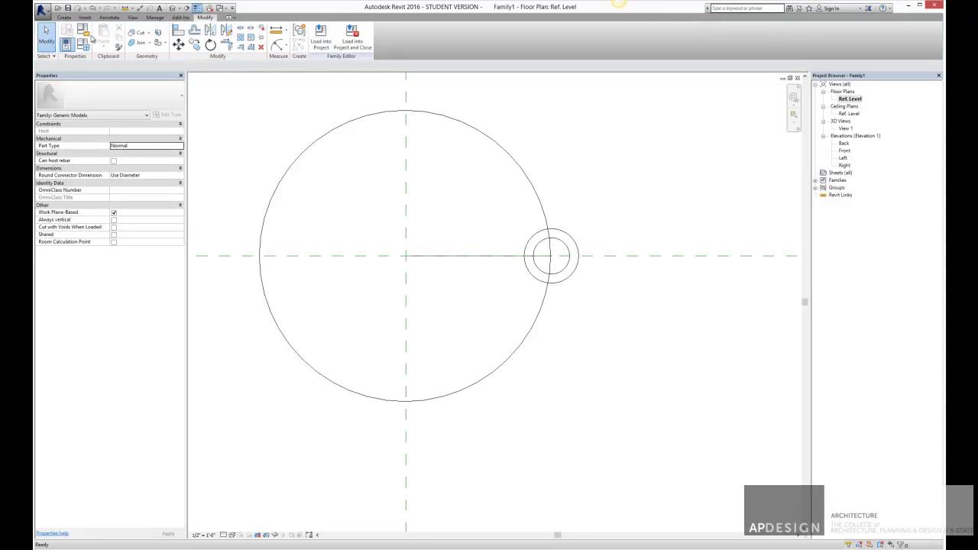
Step: Create an extrusion from a circle of about 1/4" radius centred on the pads' concentric circles
click(64, 17)
click(104, 34)
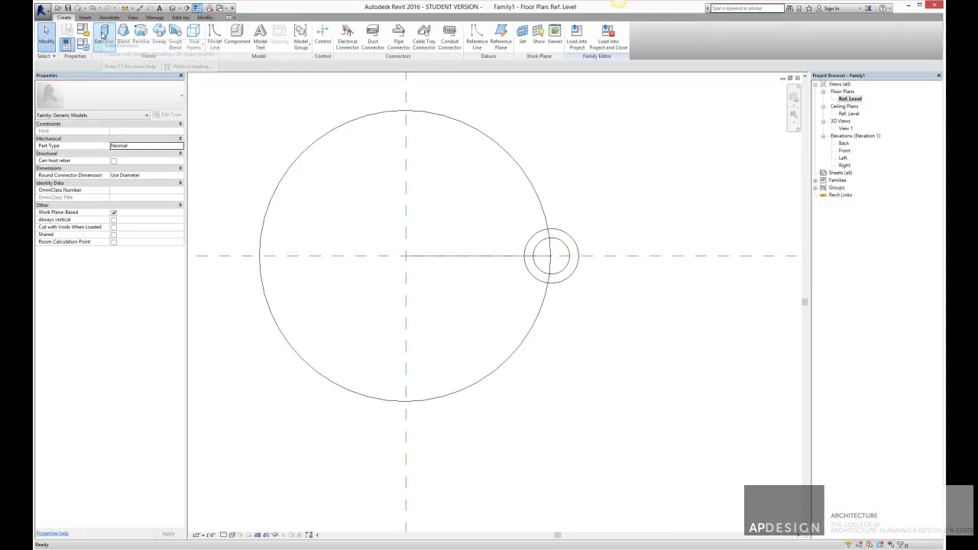
click(369, 29)
click(552, 255)
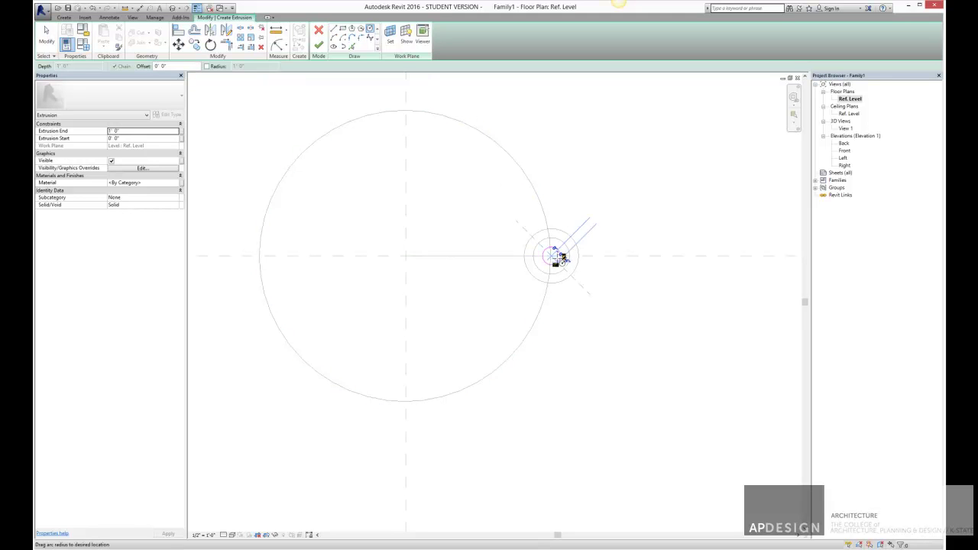
scroll(561, 264, up, 1)
scroll(564, 262, up, 1)
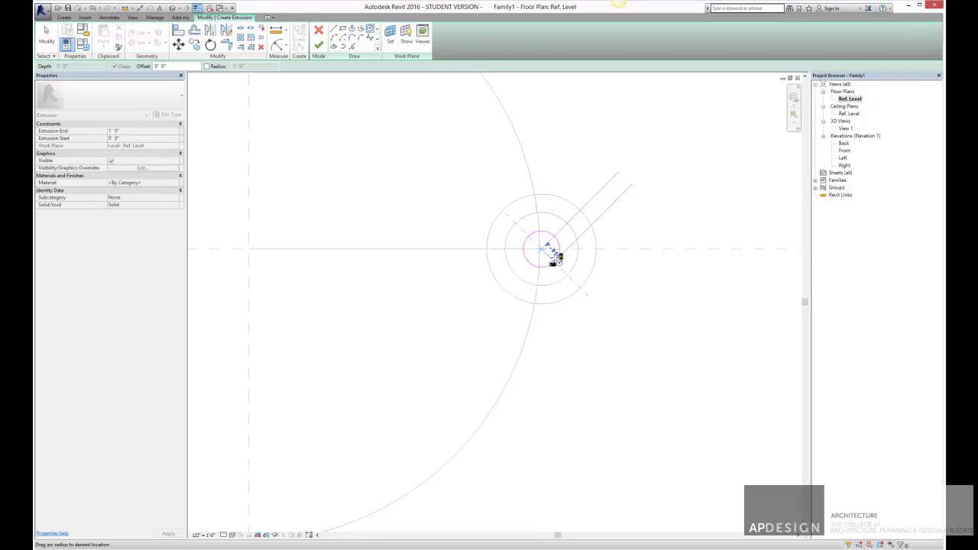
click(557, 258)
click(46, 34)
click(552, 240)
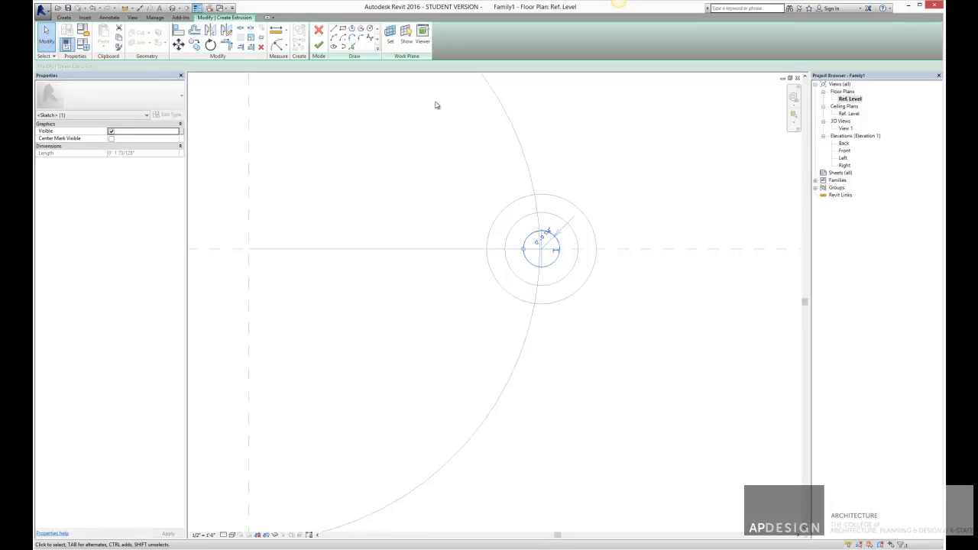
click(318, 45)
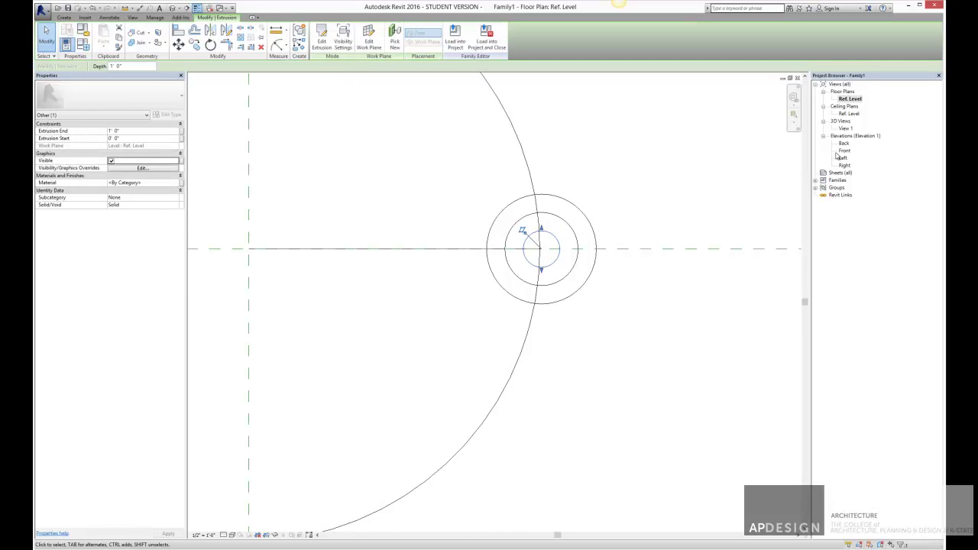
Step: In the Front elevation, change the new cylindrical extrusion's work plane to Reference Plane : FrontGlass
double_click(845, 151)
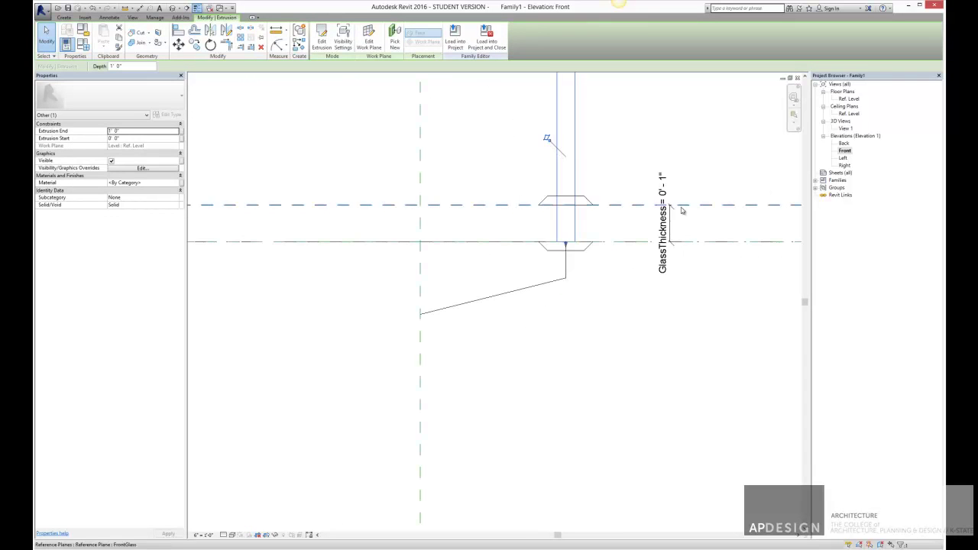
click(617, 244)
scroll(615, 233, down, 2)
scroll(611, 212, up, 2)
scroll(611, 207, down, 3)
click(599, 193)
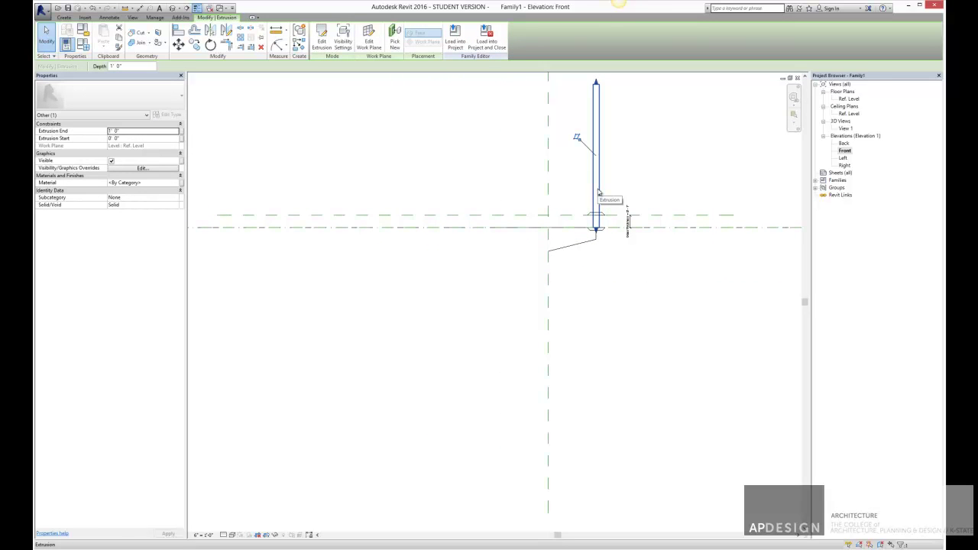
click(368, 40)
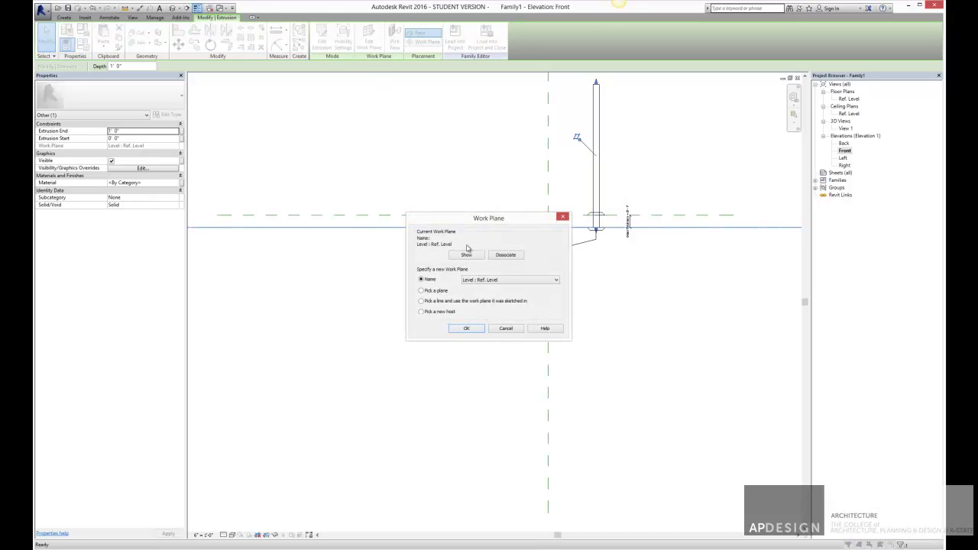
click(494, 280)
click(502, 302)
click(467, 327)
click(611, 283)
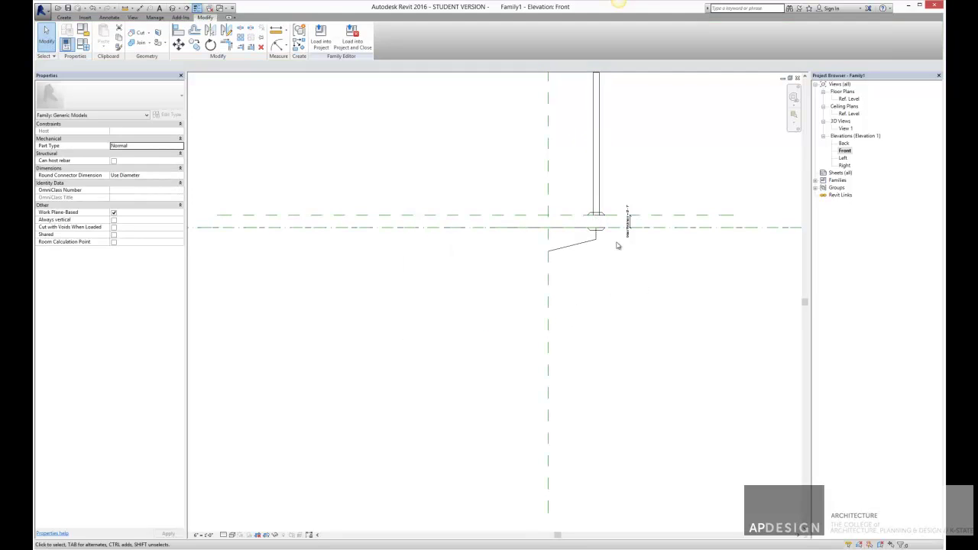
Step: Associate the cylindrical rod's Extrusion End with a new family type parameter named RodLength
click(599, 197)
middle_drag(628, 183, 578, 220)
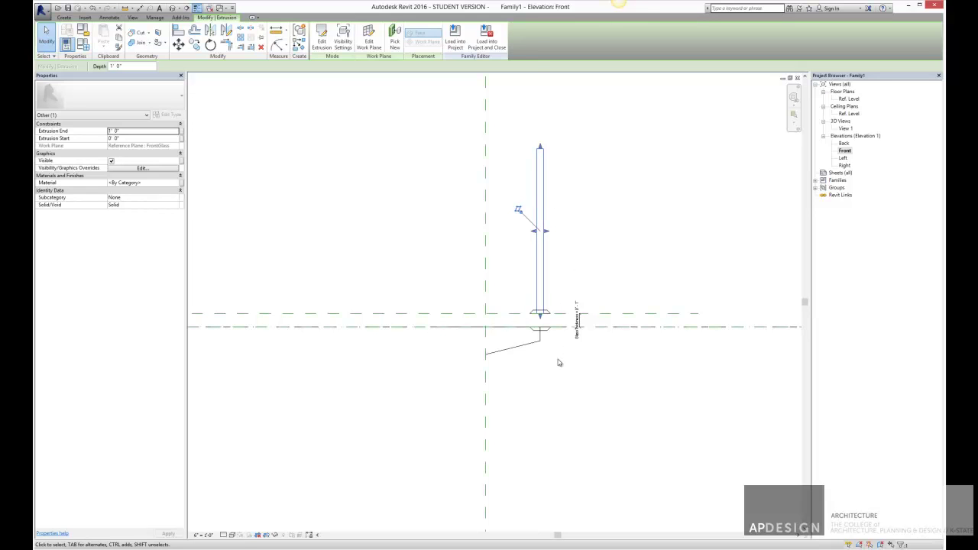
scroll(556, 350, up, 2)
scroll(558, 244, down, 3)
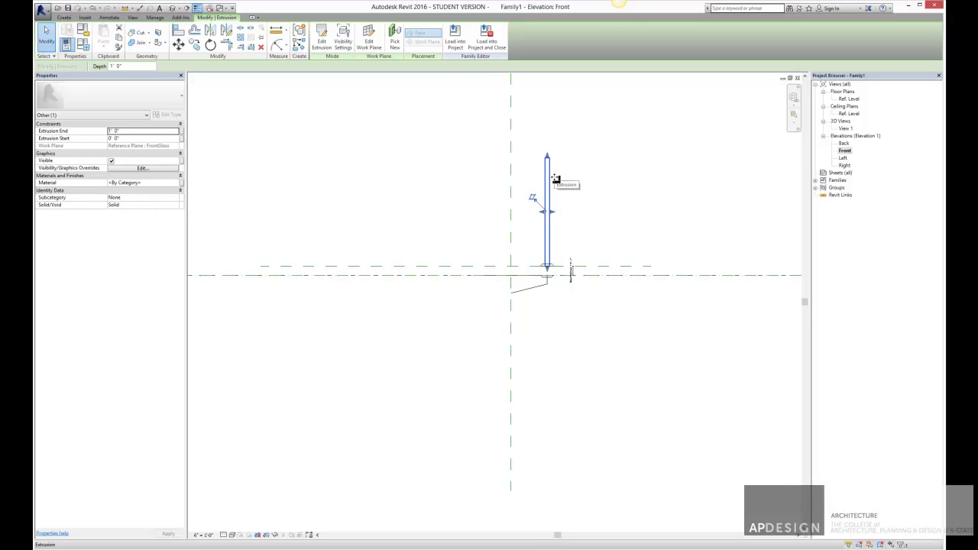
click(180, 132)
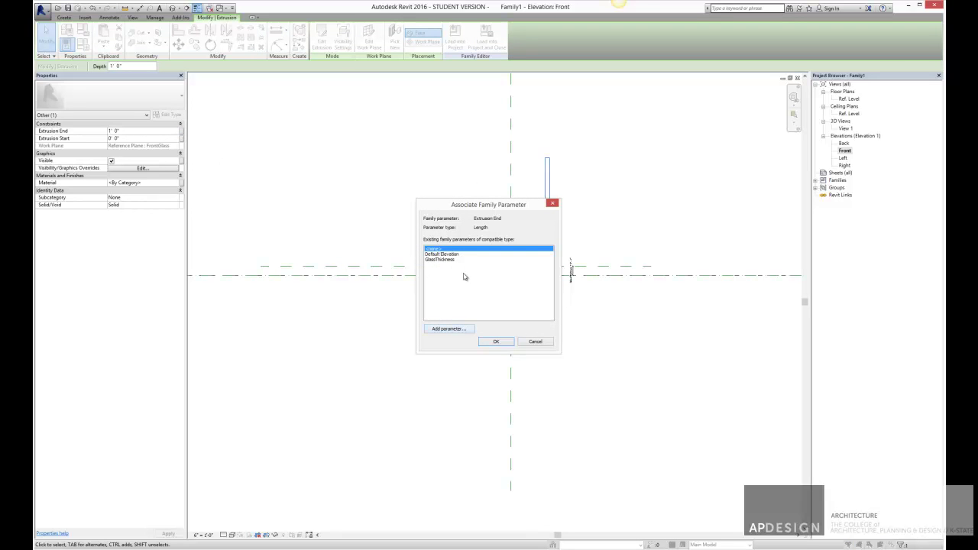
click(458, 329)
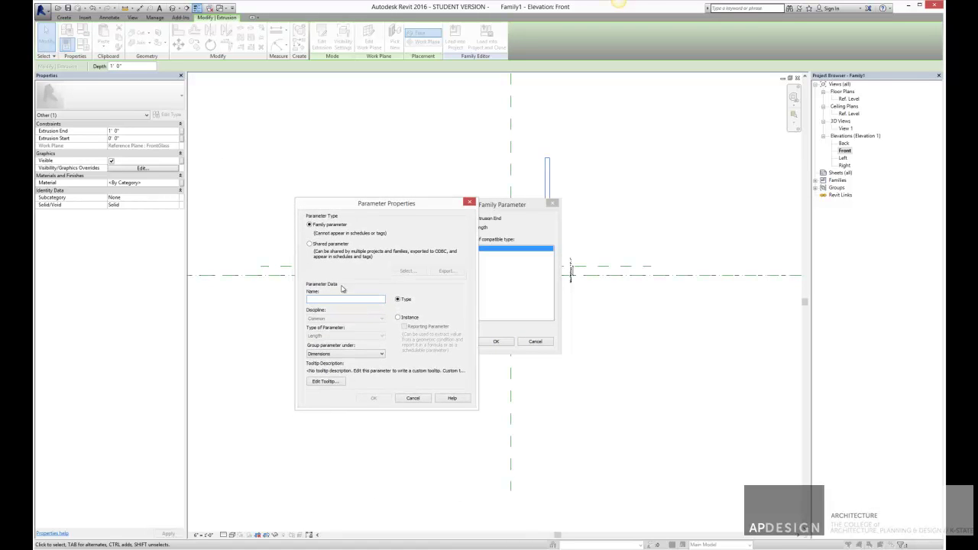
text(RodLength)
click(373, 399)
click(495, 342)
Step: Drive the RodLength parameter with the formula GlassThickness + 0.5" and apply it to the rod
click(84, 42)
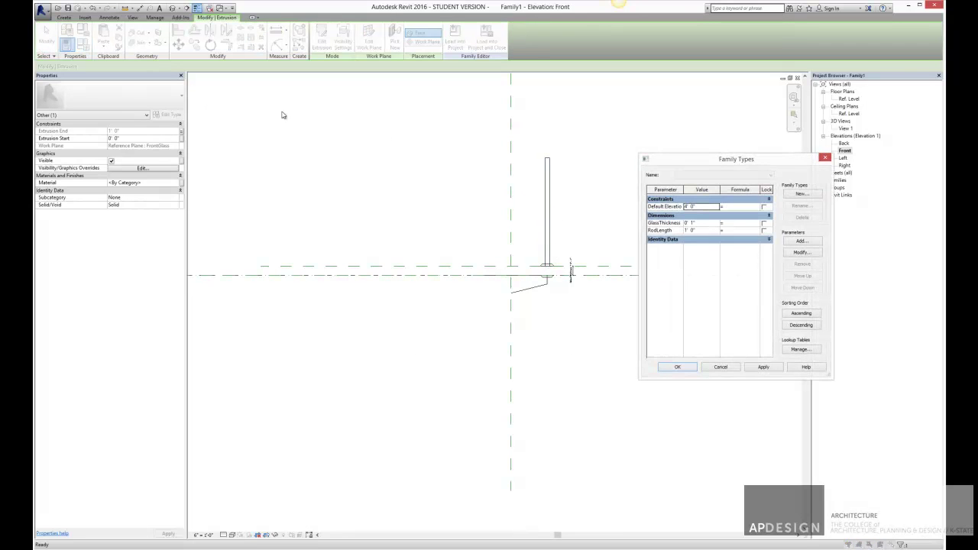
drag(672, 162, 298, 143)
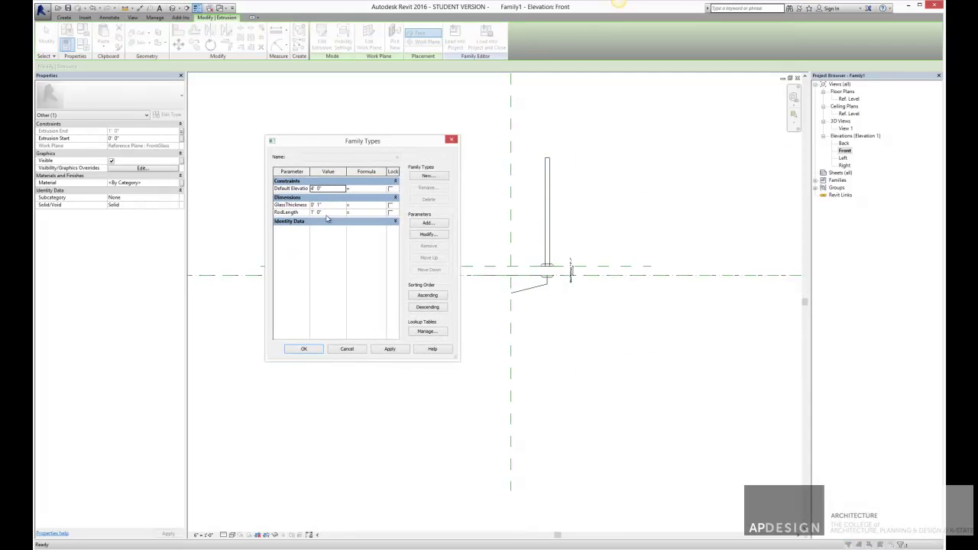
click(327, 212)
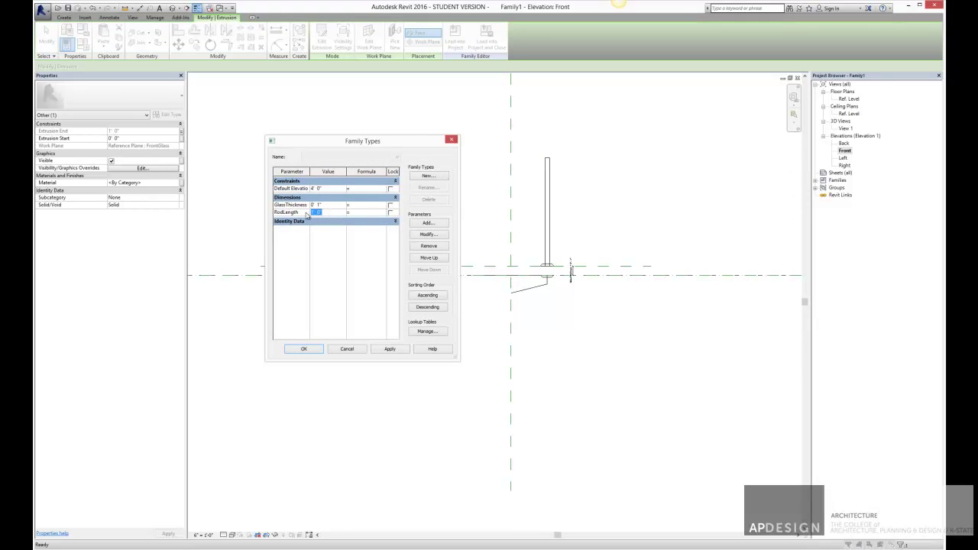
click(363, 213)
drag(353, 212, 386, 211)
click(385, 212)
text(+ 6)
text(.5')
click(372, 207)
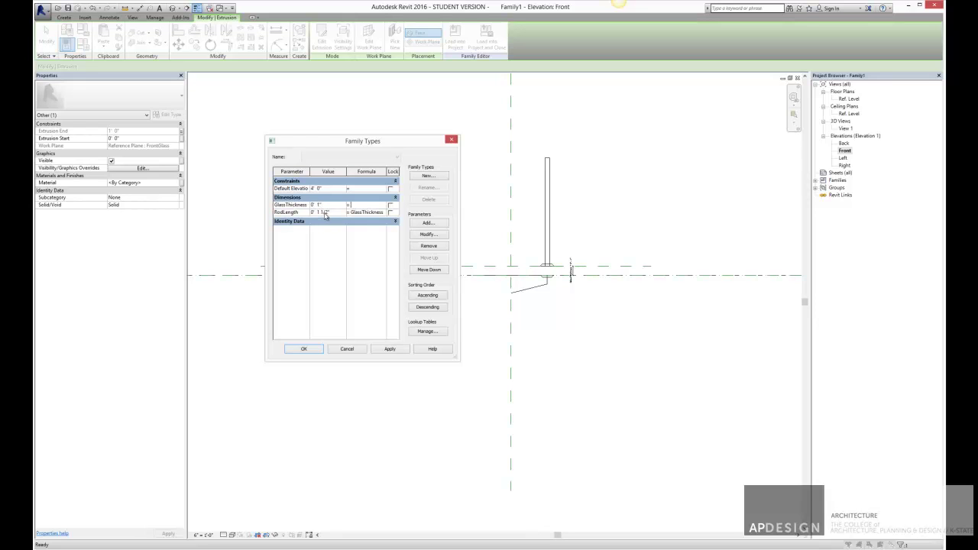
click(389, 348)
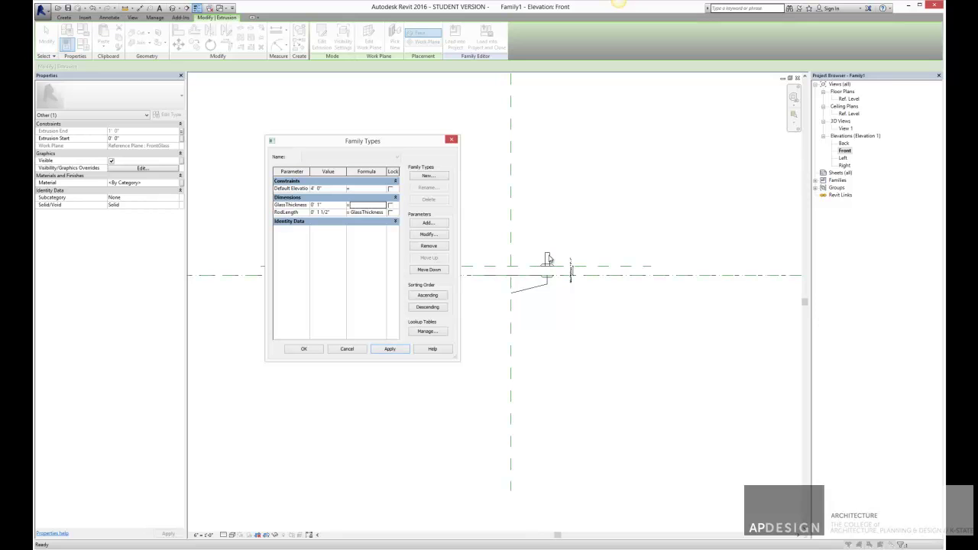
Step: Make both terms of the RodLength formula negative so the rod extends downward from the upper pad through the glass
click(352, 213)
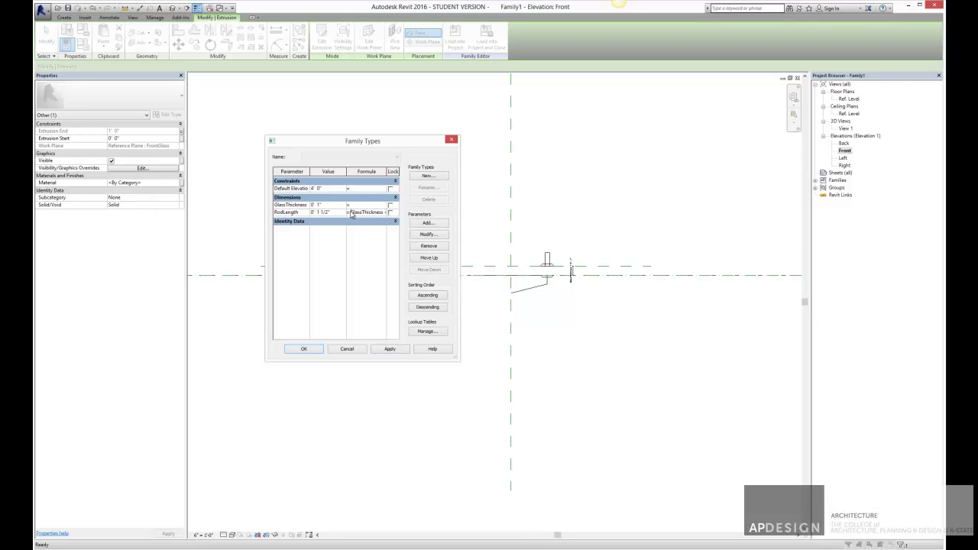
text(-)
click(389, 349)
click(376, 212)
drag(365, 213, 398, 217)
click(367, 213)
text(-)
click(389, 348)
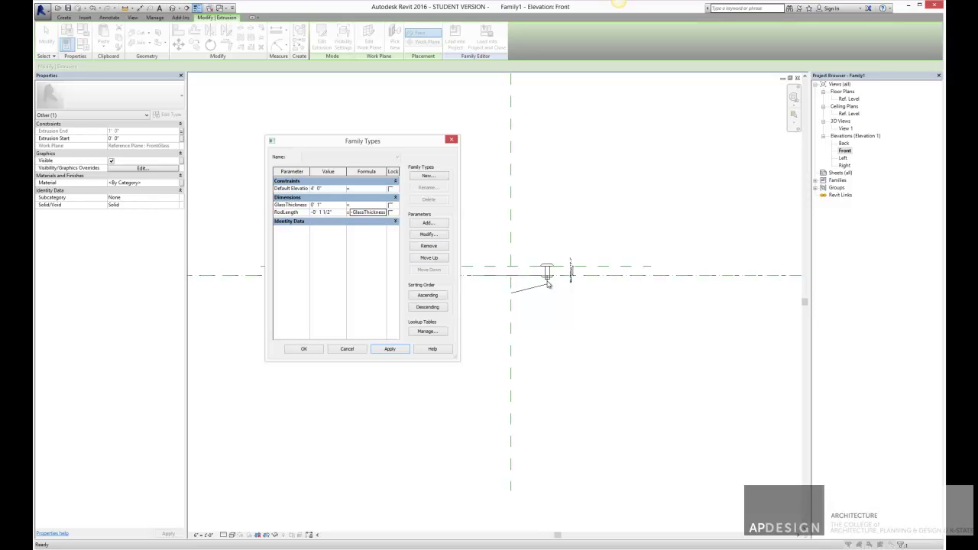
Step: Increase the constant in the RodLength formula to produce a value of -0' 1 3/4" and accept the family types
click(371, 212)
click(381, 212)
click(389, 349)
click(304, 348)
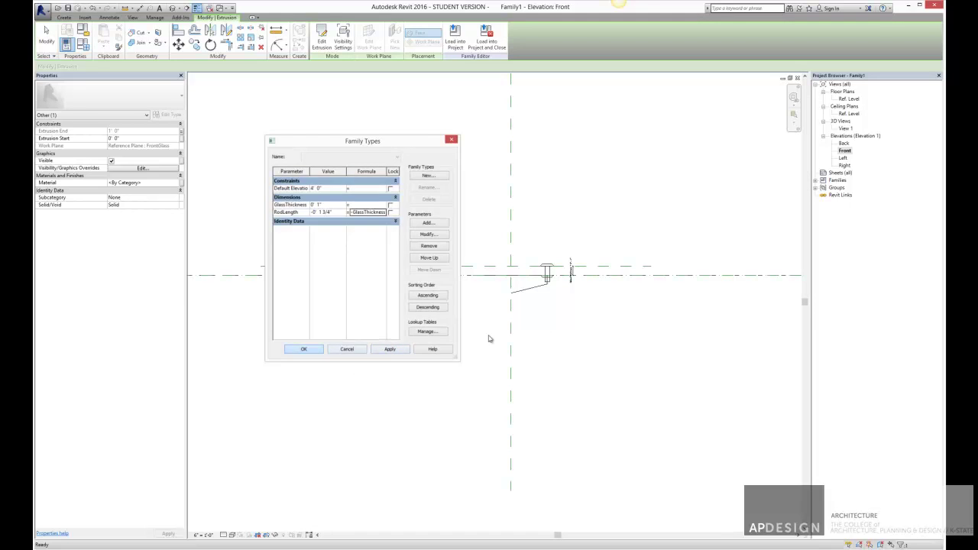
Step: Flex the rod and pads by applying a GlassThickness of 0.25" and restoring it to 1" in the family types
scroll(557, 267, up, 3)
scroll(556, 267, up, 2)
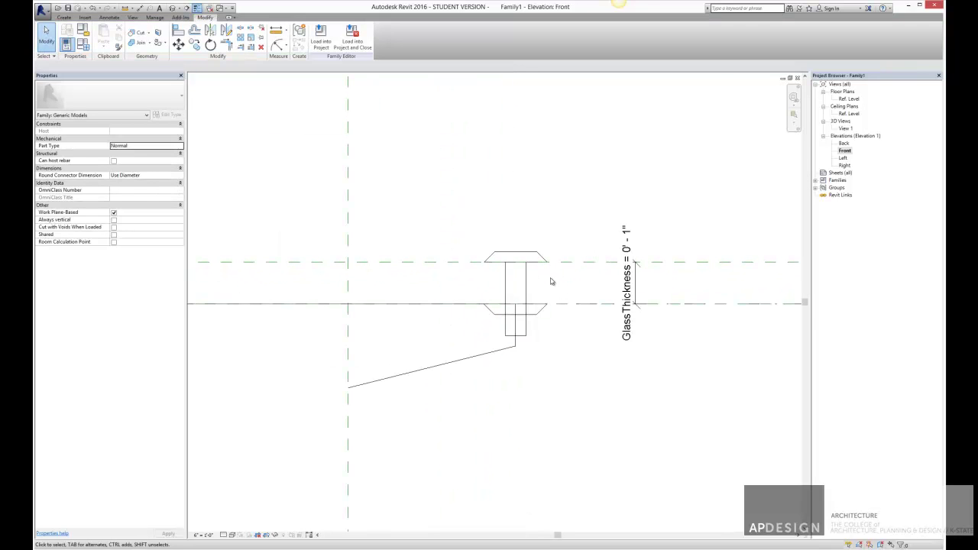
click(83, 43)
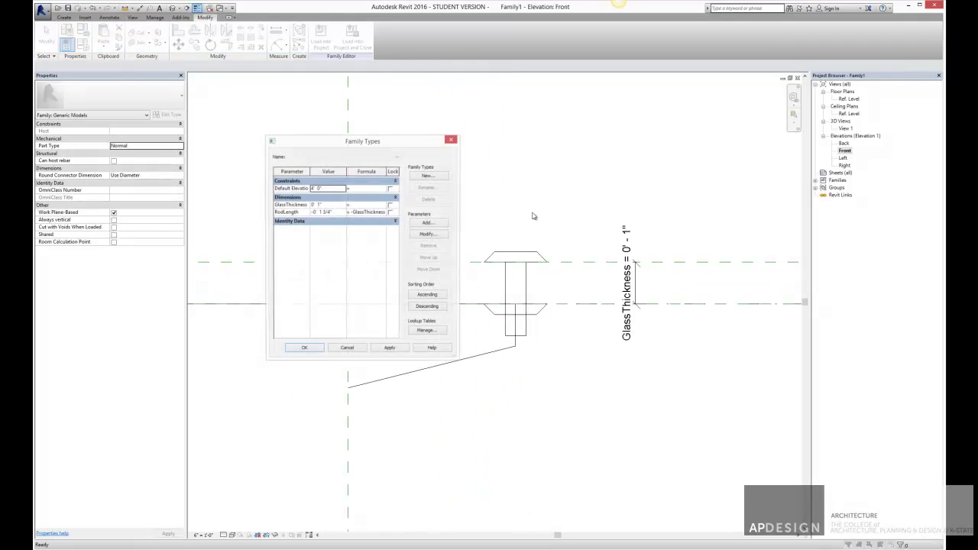
click(329, 205)
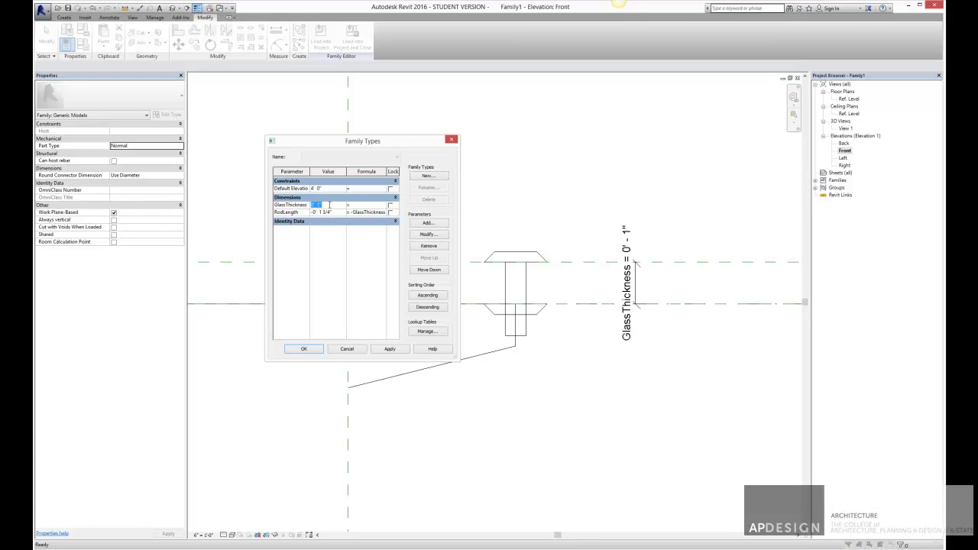
text(.25")
key(Tab)
click(386, 349)
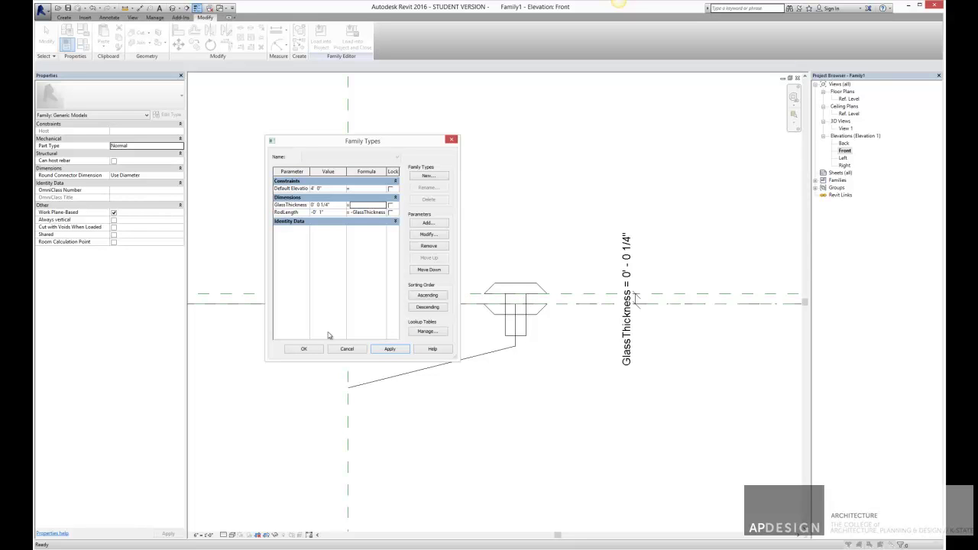
click(330, 206)
text(1")
key(Tab)
click(388, 348)
key(Return)
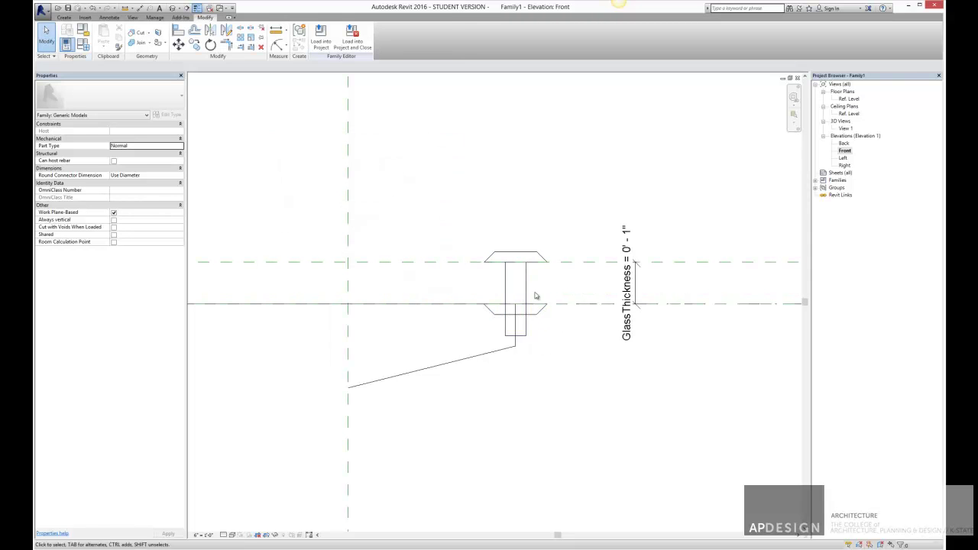
Step: In 3D View 1, join the lower pad's geometry with the cylindrical rod and check the joined solid
double_click(844, 129)
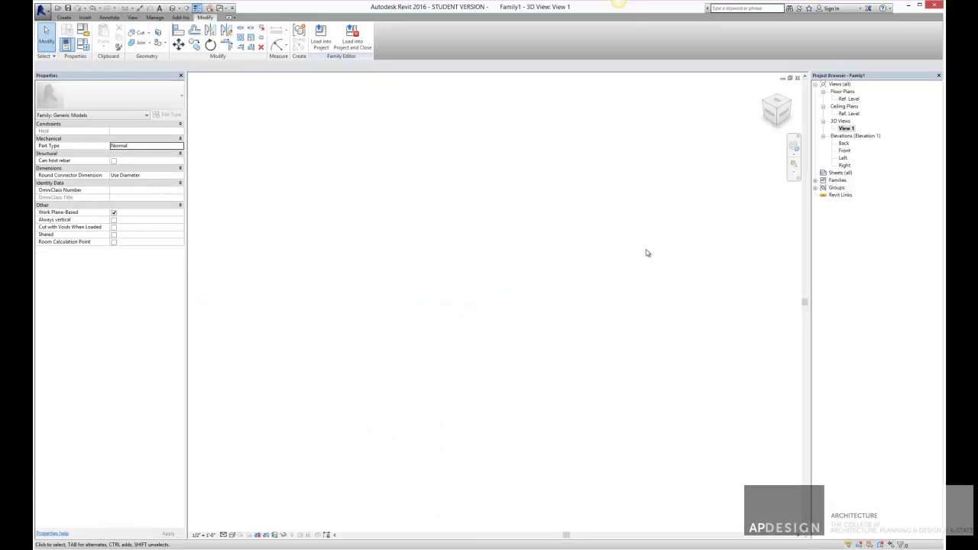
shift+middle_drag(662, 349, 621, 321)
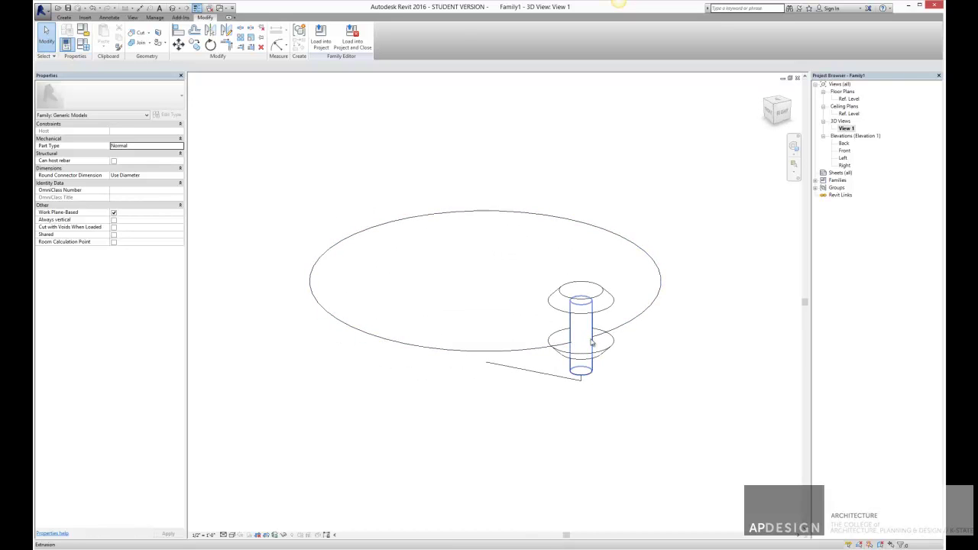
click(611, 355)
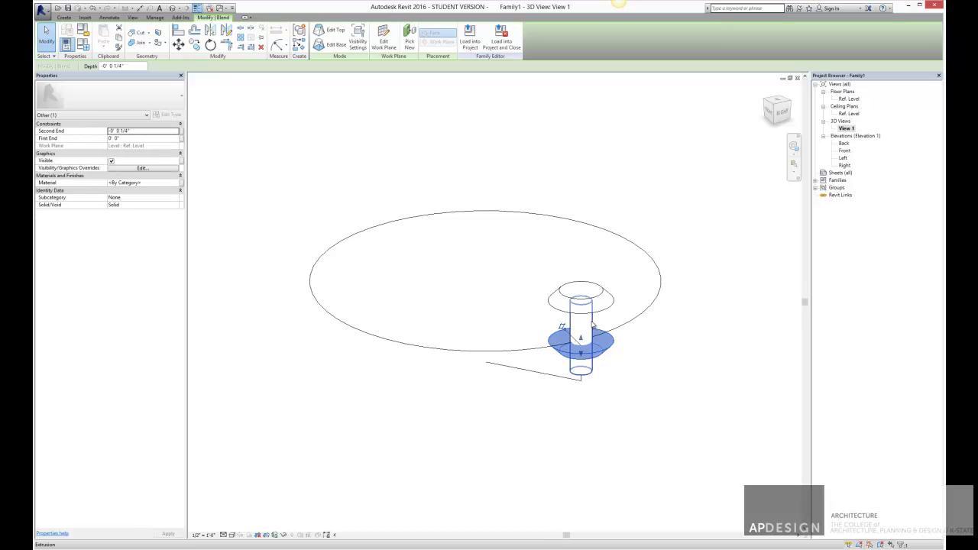
ctrl+click(594, 324)
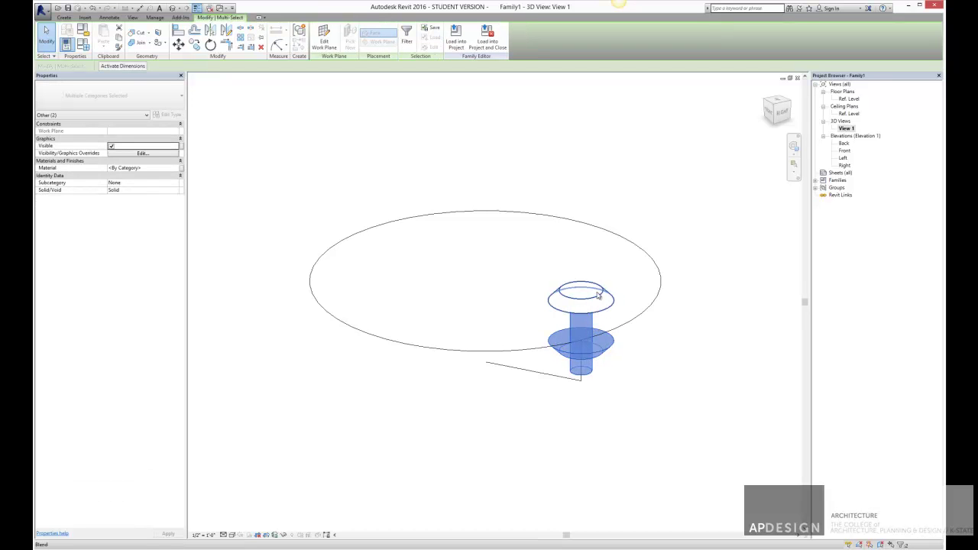
ctrl+click(615, 301)
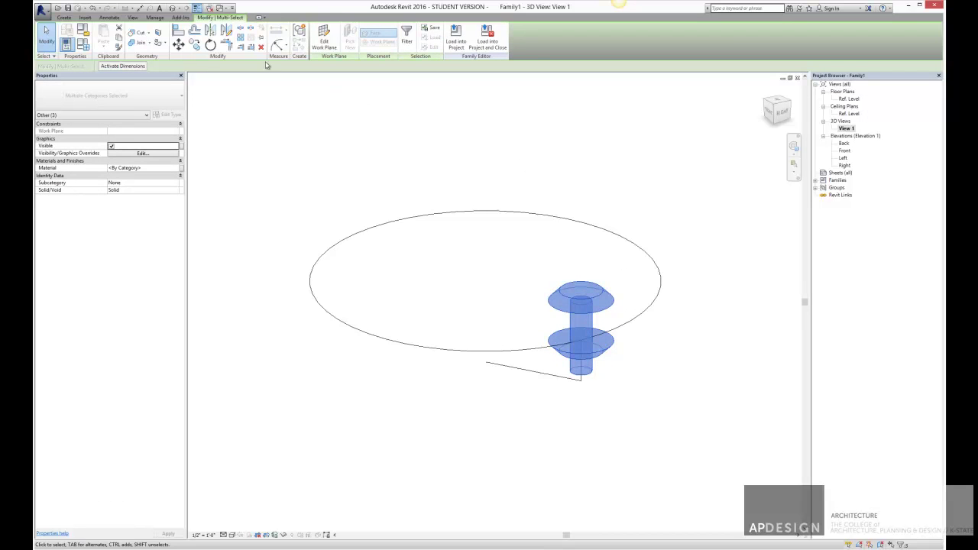
click(137, 43)
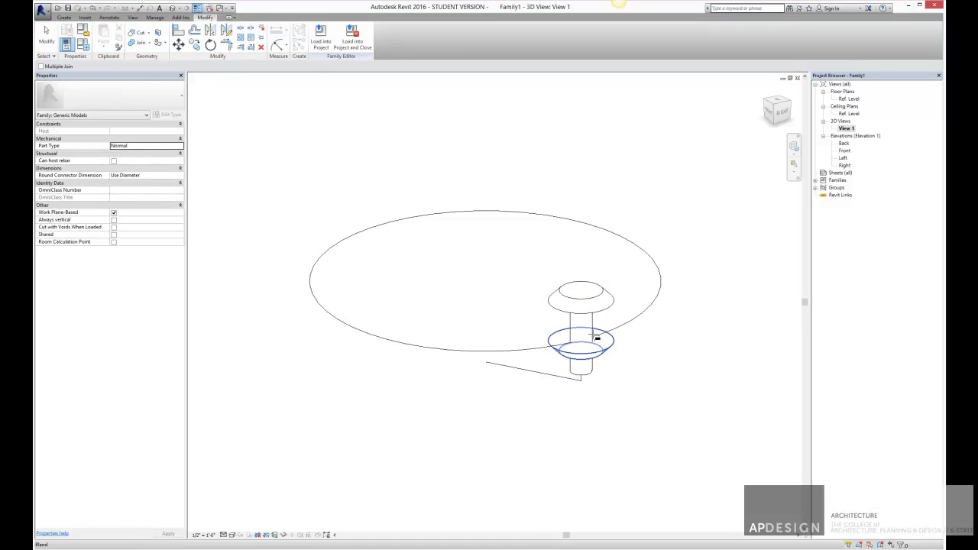
click(611, 349)
click(581, 325)
click(134, 43)
shift+middle_drag(624, 360, 652, 375)
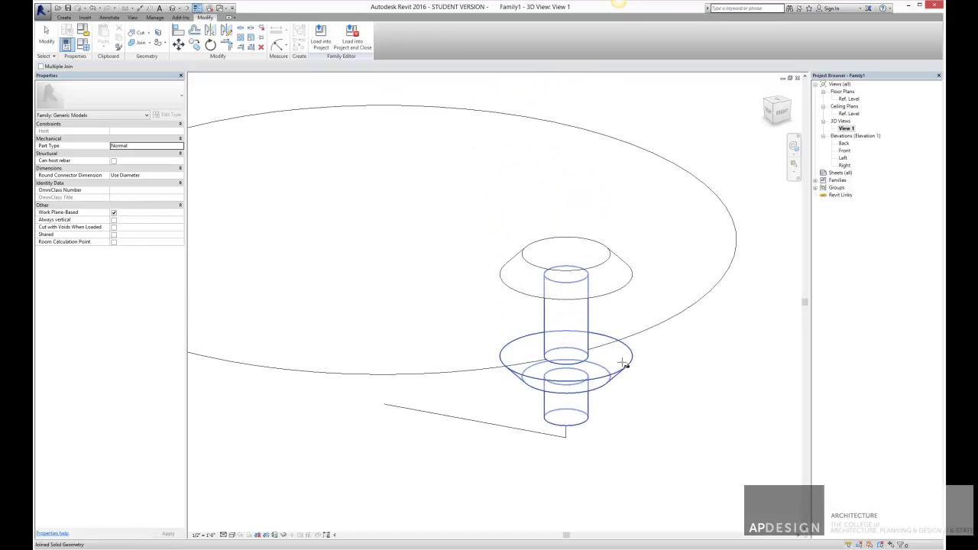
scroll(661, 371, down, 3)
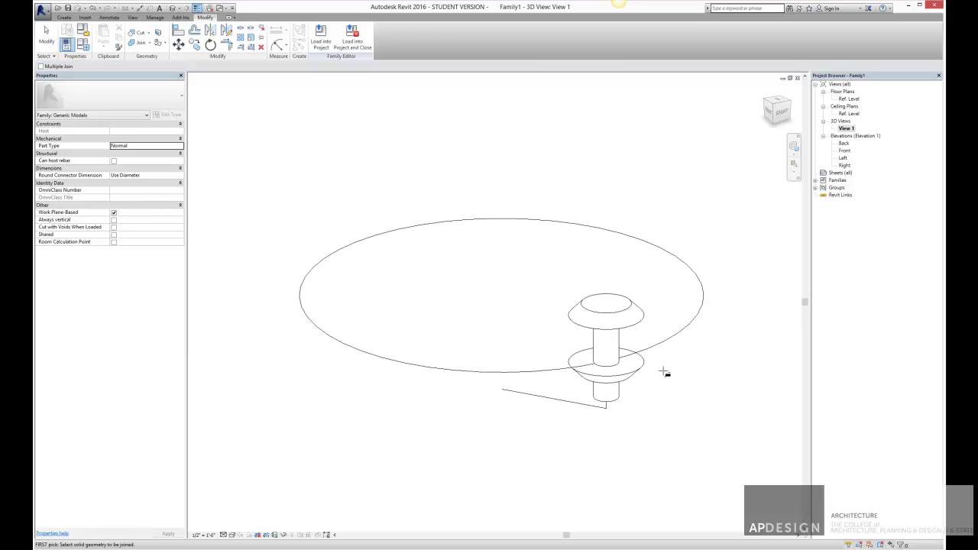
Step: In the Front elevation, begin an extrusion sketch with the arm's upper edge, sloping about 3 1/4" from the lower pad to the centre plane, and its 1/2" end
double_click(846, 151)
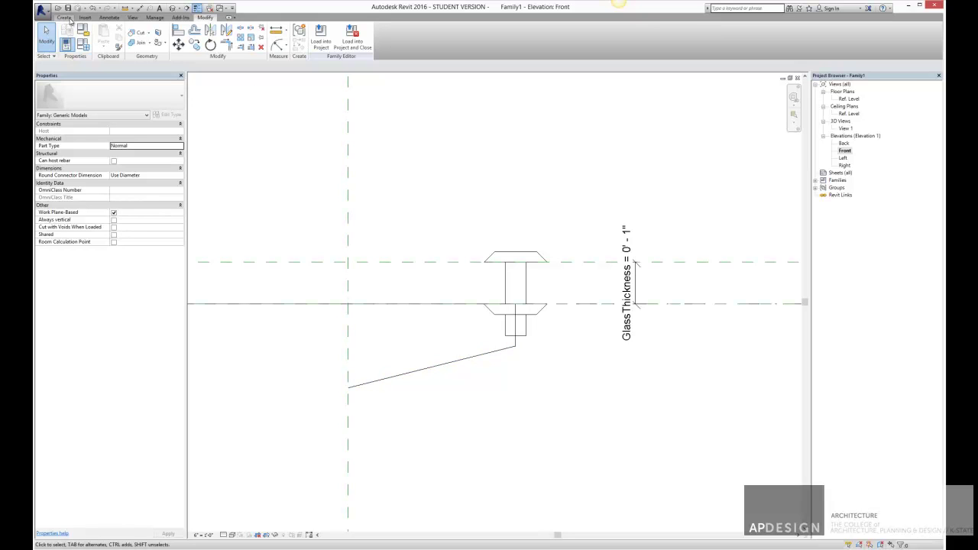
click(67, 19)
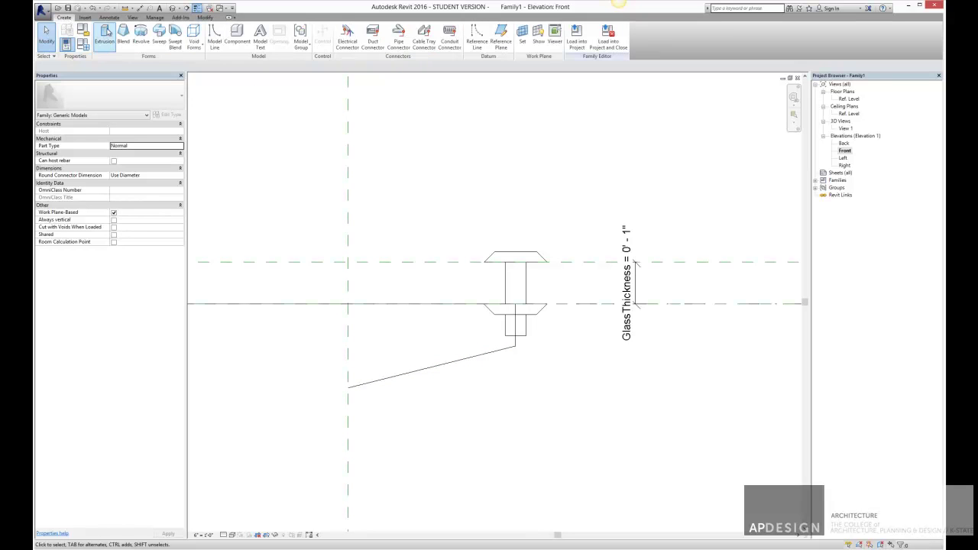
click(104, 30)
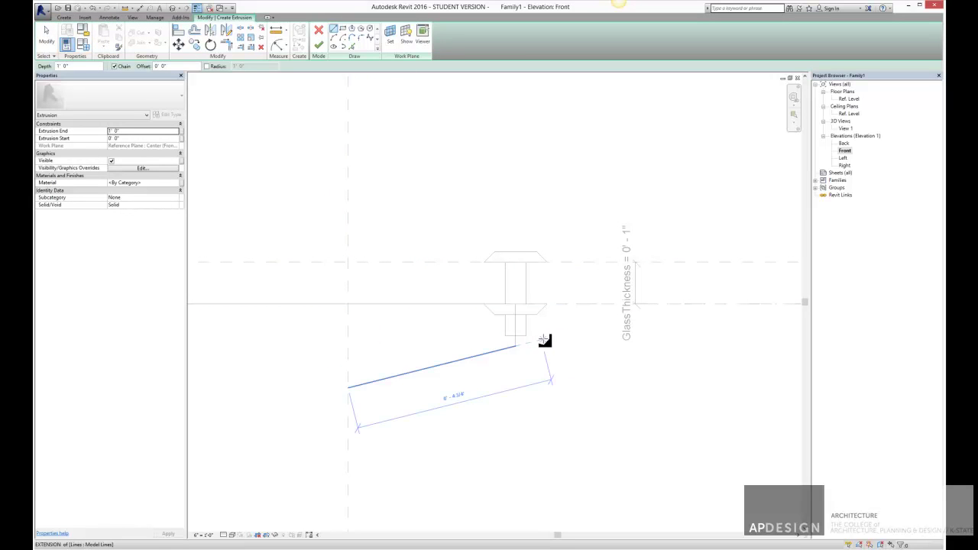
scroll(540, 339, up, 2)
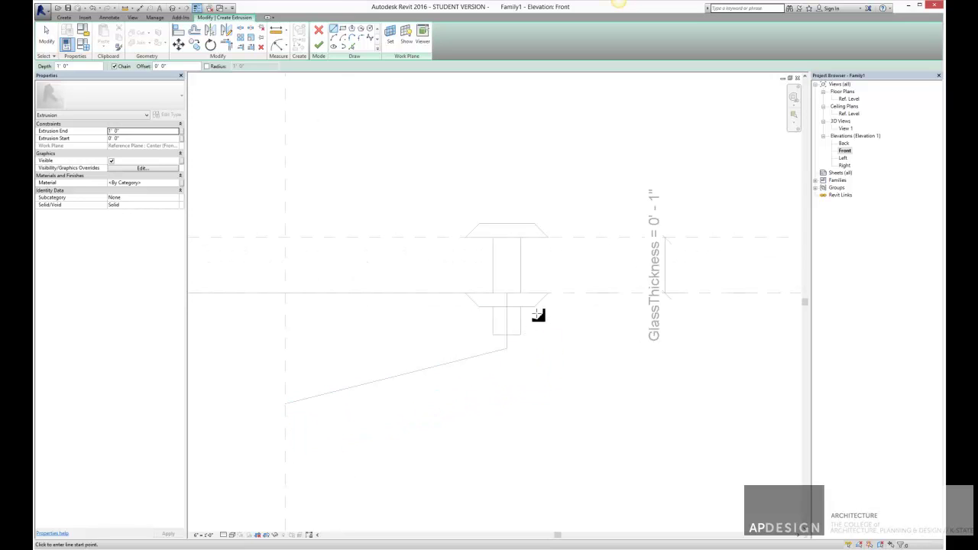
click(479, 307)
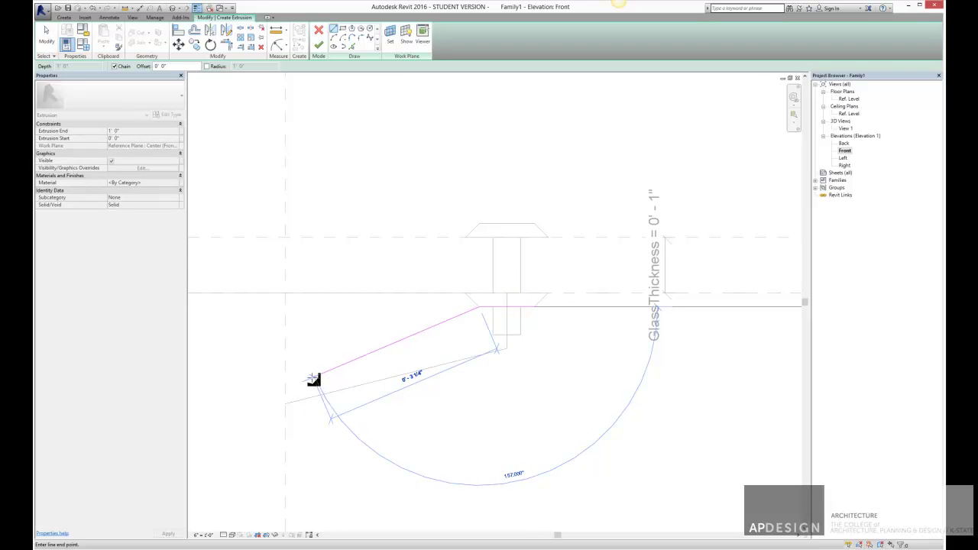
click(314, 377)
click(285, 378)
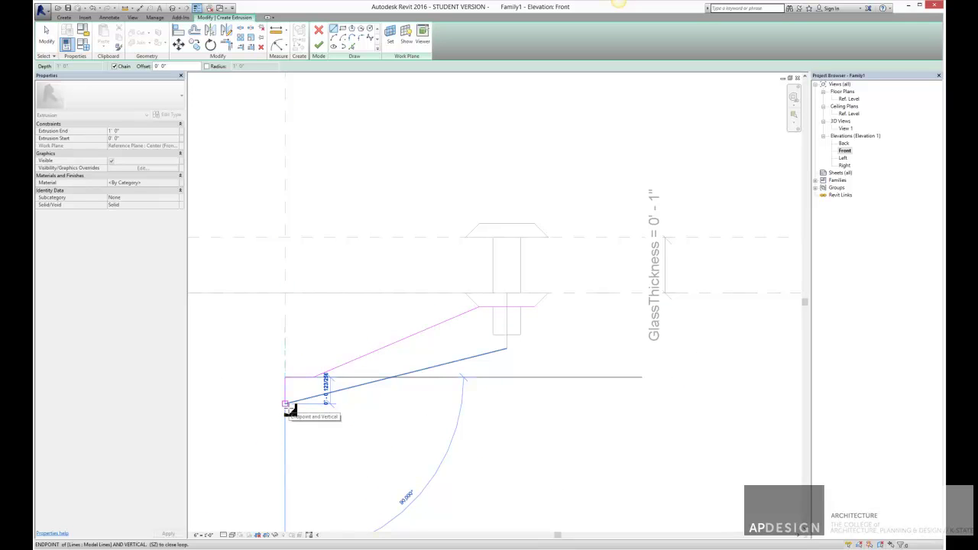
click(285, 403)
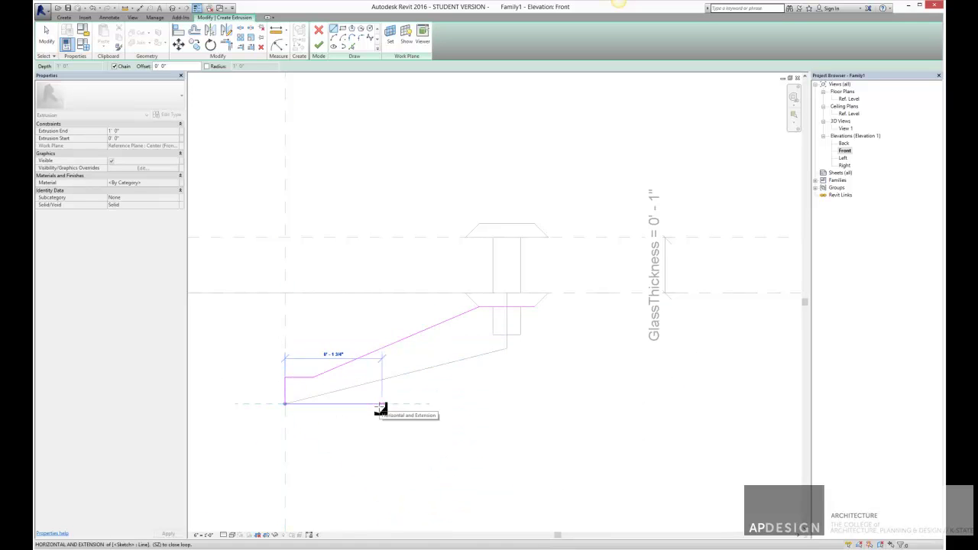
Step: Close the arm profile with a lower edge running back beneath the lower pad, and finish the 1' 0" deep extrusion
click(340, 404)
click(481, 309)
click(534, 306)
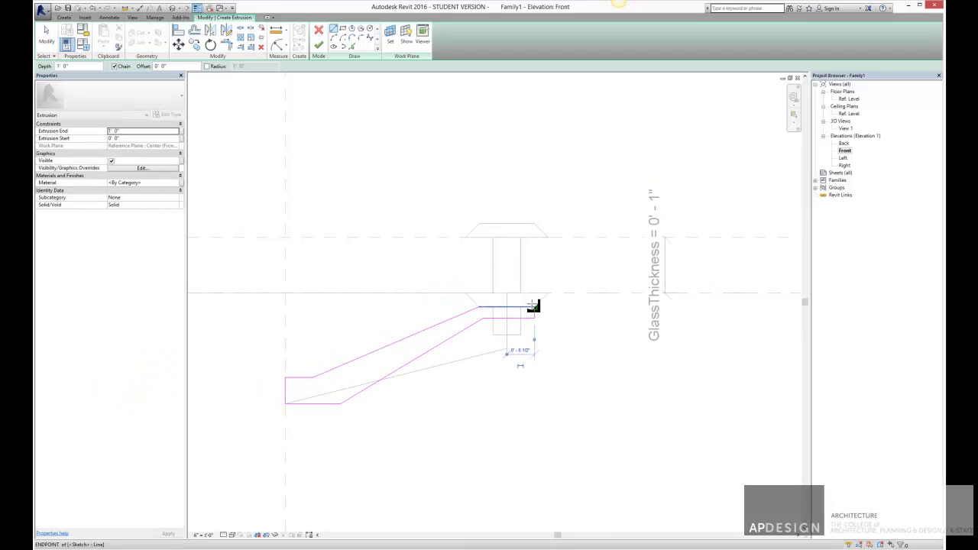
click(37, 39)
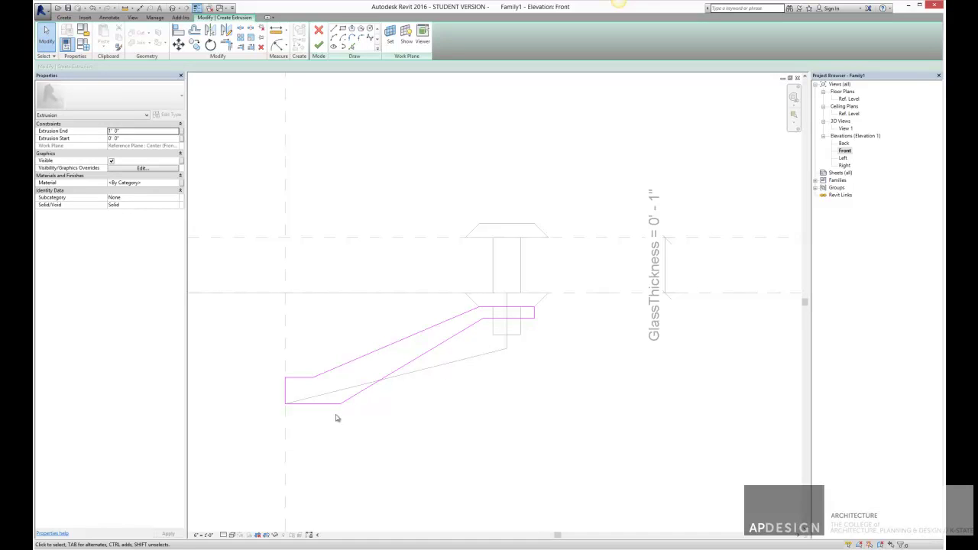
click(319, 46)
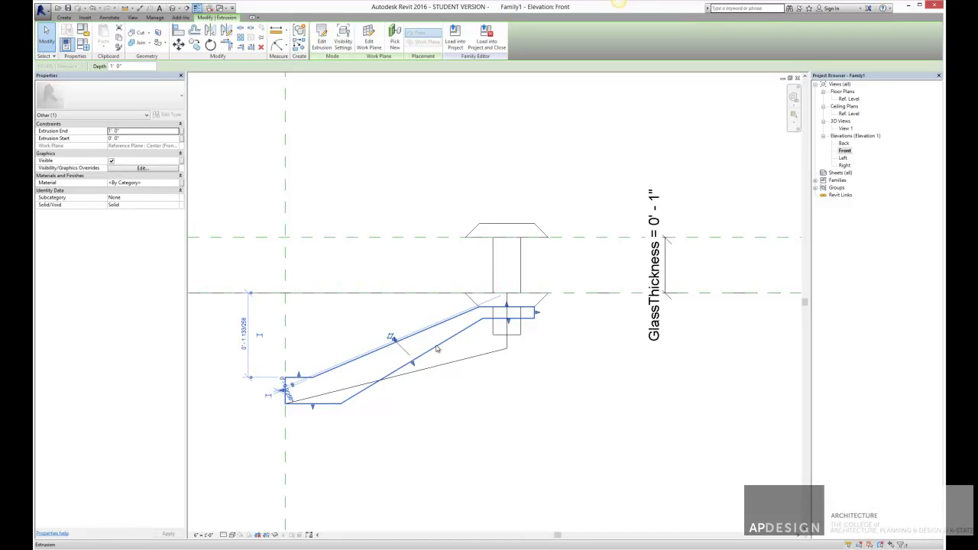
Step: Set the arm extrusion's end and start offsets, using .375", so its thickness is centred on the reference plane
click(133, 131)
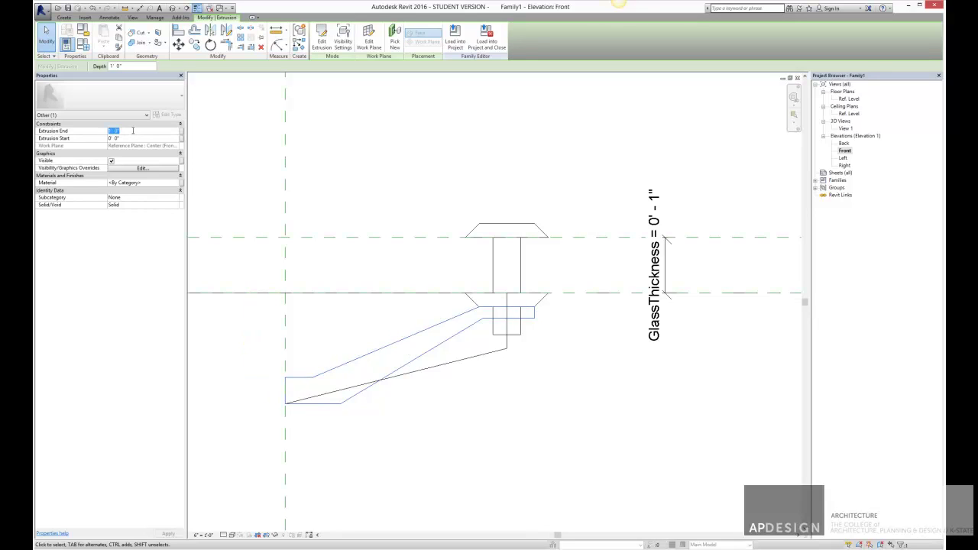
text(3')
click(133, 139)
click(135, 131)
key(BackSpace)
text(.375")
key(Return)
click(135, 138)
click(585, 364)
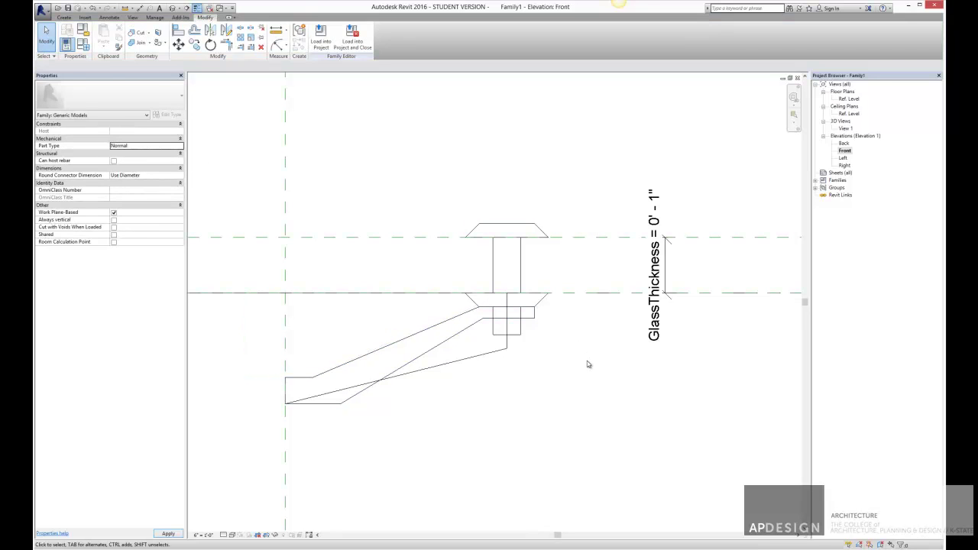
Step: Delete the leftover guide lines running down through the rod and diagonally across to the arm's inner end
click(507, 348)
click(518, 358)
drag(518, 359, 494, 343)
click(495, 343)
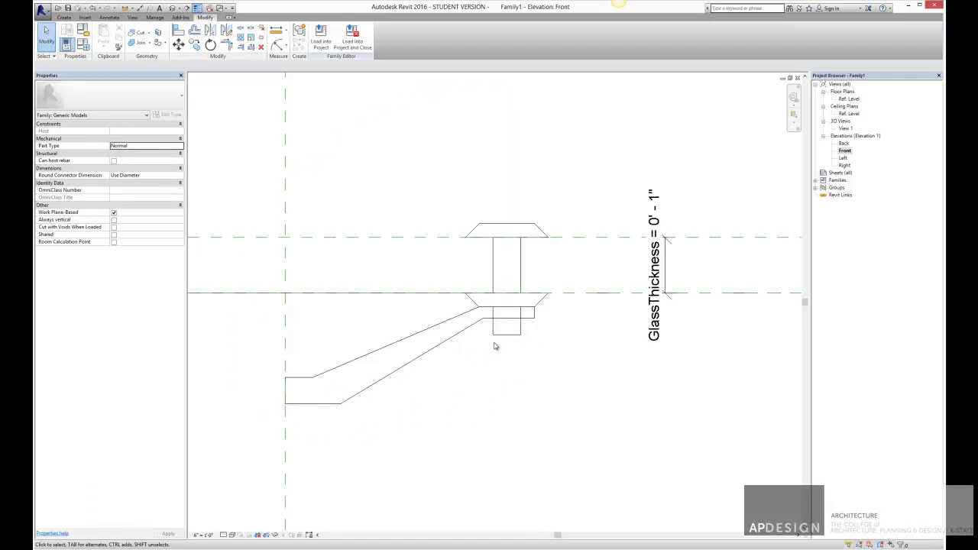
Step: Examine the arm, rod and pads from behind in 3D View 1
double_click(845, 128)
shift+middle_drag(665, 404, 395, 424)
scroll(427, 401, down, 3)
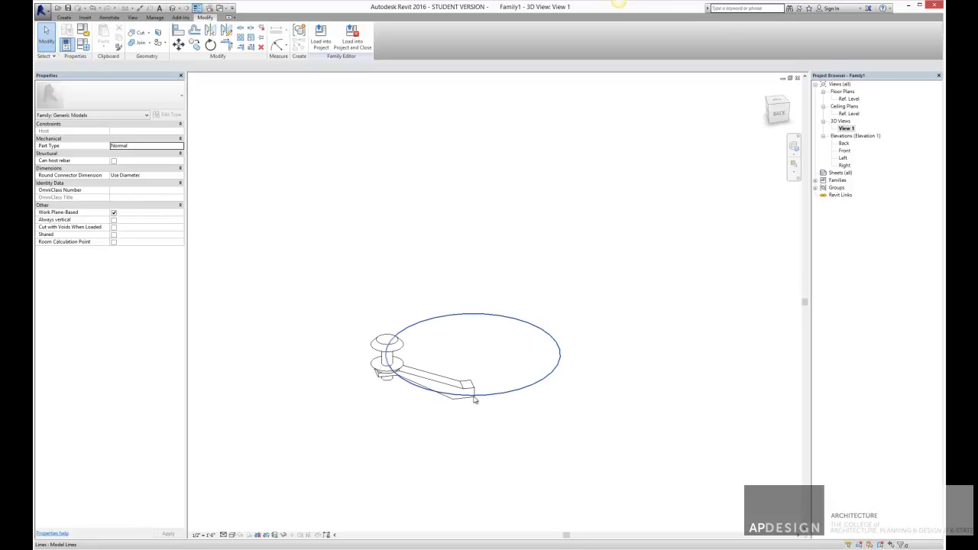
scroll(468, 414, up, 5)
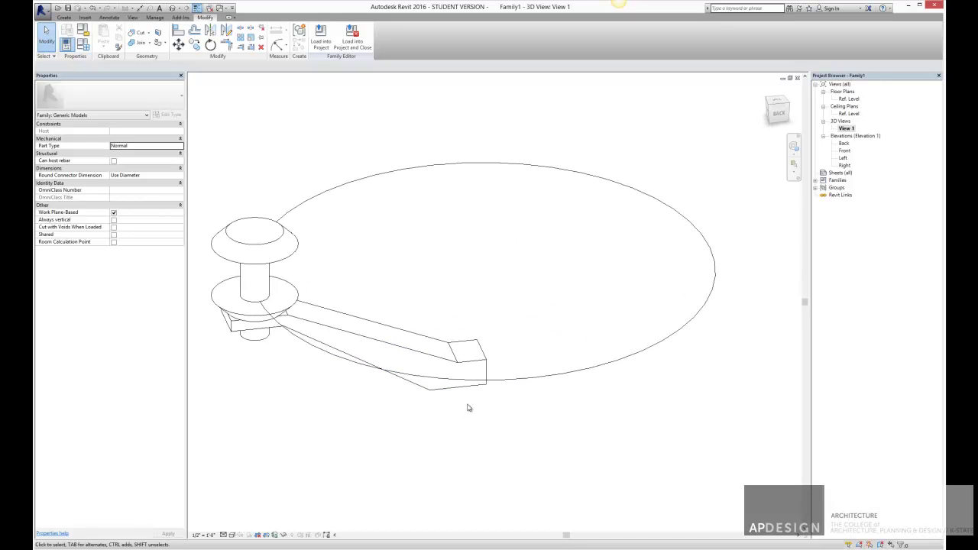
scroll(435, 394, down, 3)
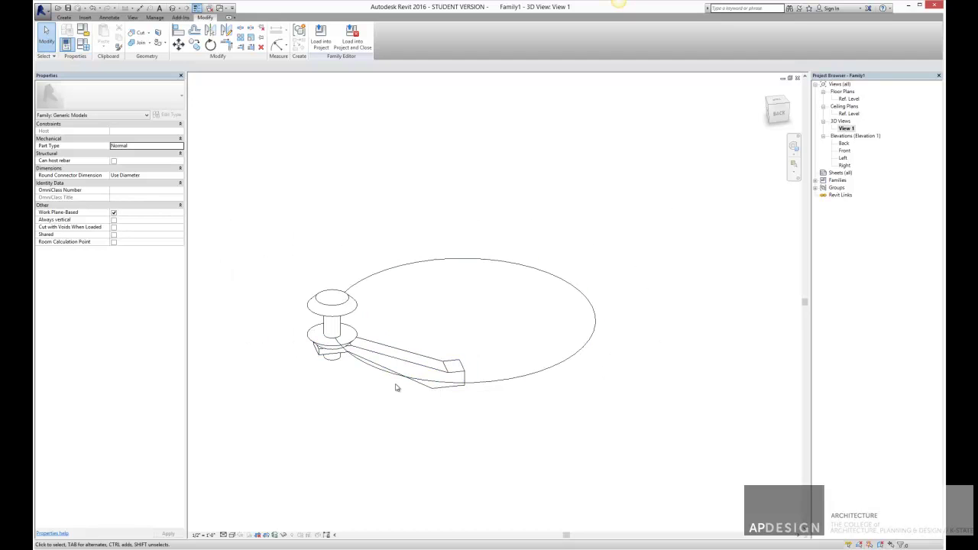
right_click(394, 415)
key(Escape)
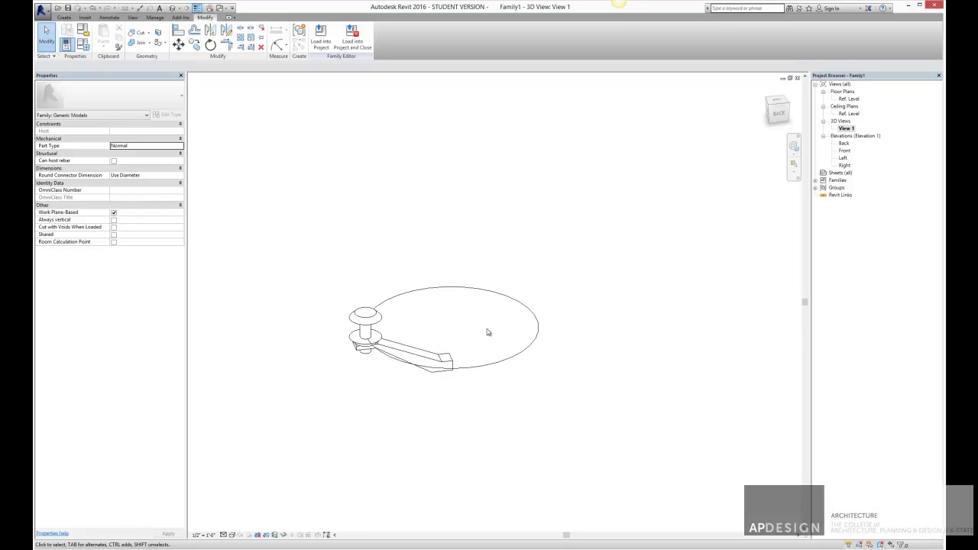
Step: Open the Ref. Level floor plan with the clip, its guide circle and the crossing reference planes in view
double_click(849, 99)
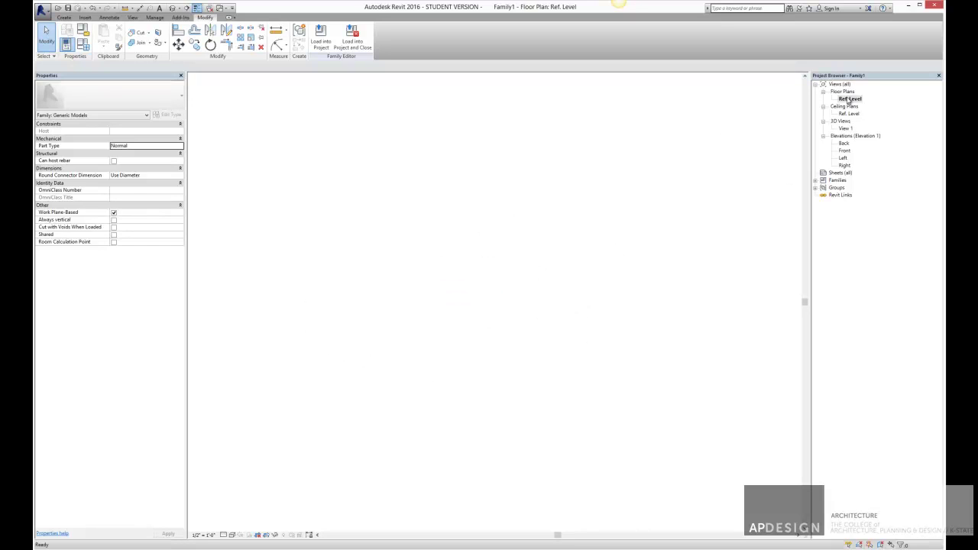
scroll(607, 325, down, 3)
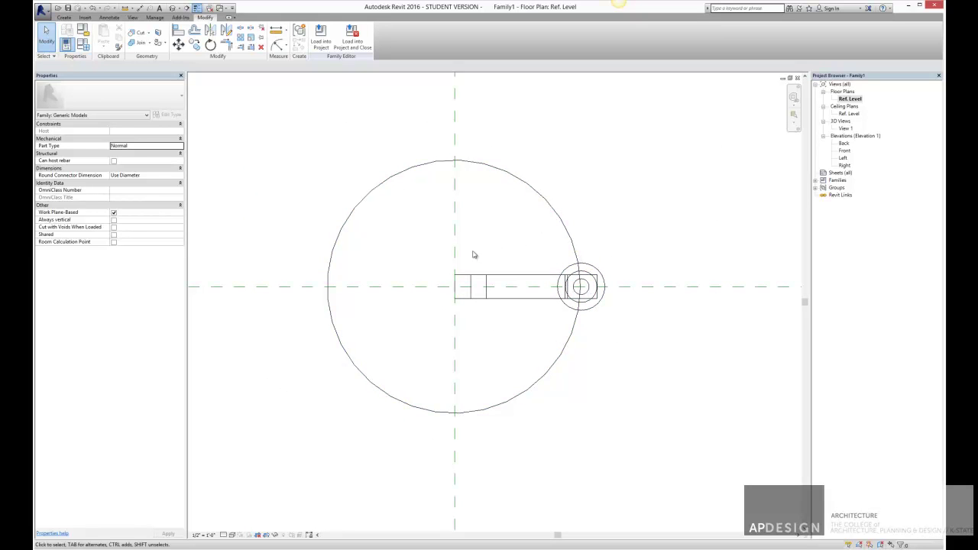
scroll(484, 259, down, 3)
scroll(566, 215, down, 2)
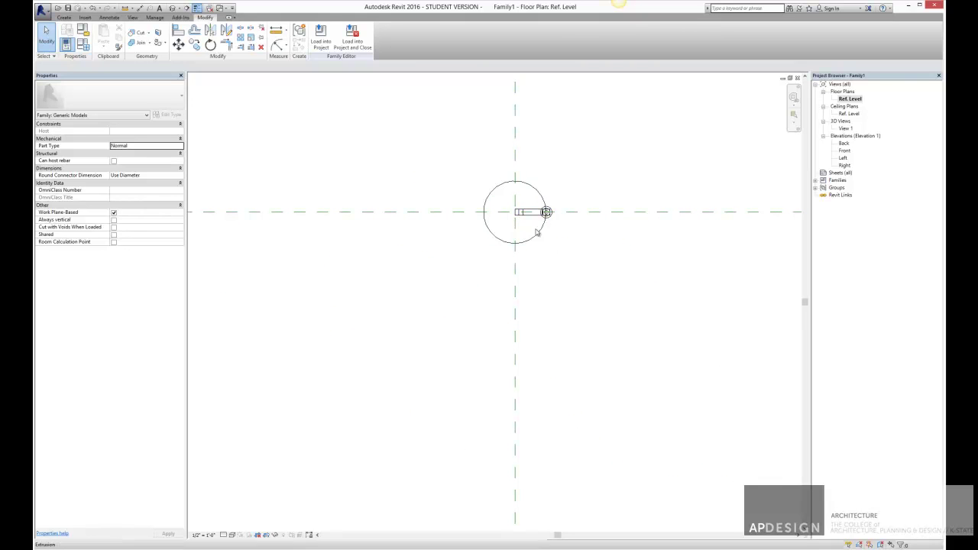
scroll(538, 216, up, 2)
Step: Try to rotate the clip together with the guide circle and reference planes about the centre intersection
drag(477, 181, 580, 241)
click(581, 236)
mouse_move(474, 184)
mouse_down()
mouse_move(597, 260)
mouse_move(482, 180)
mouse_up()
click(585, 236)
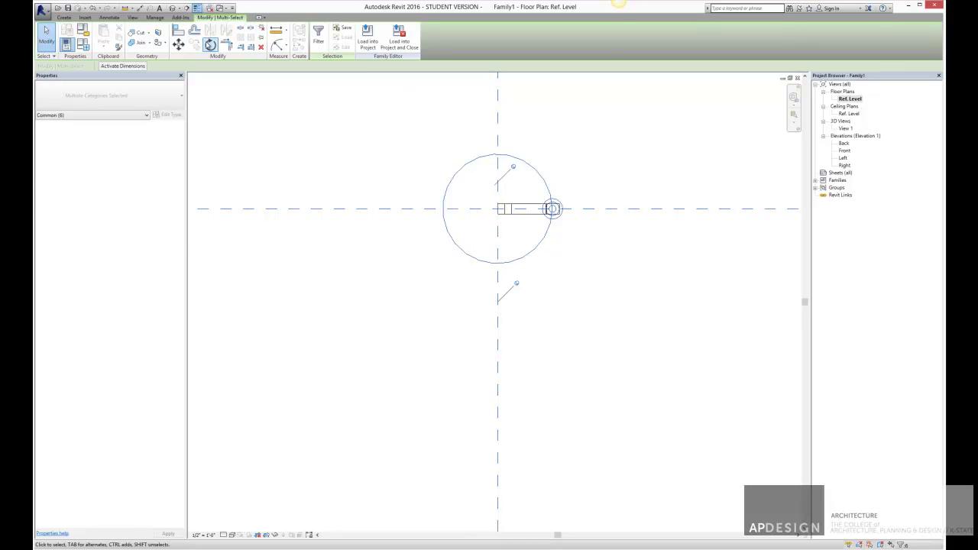
click(210, 45)
click(498, 209)
click(611, 218)
click(590, 306)
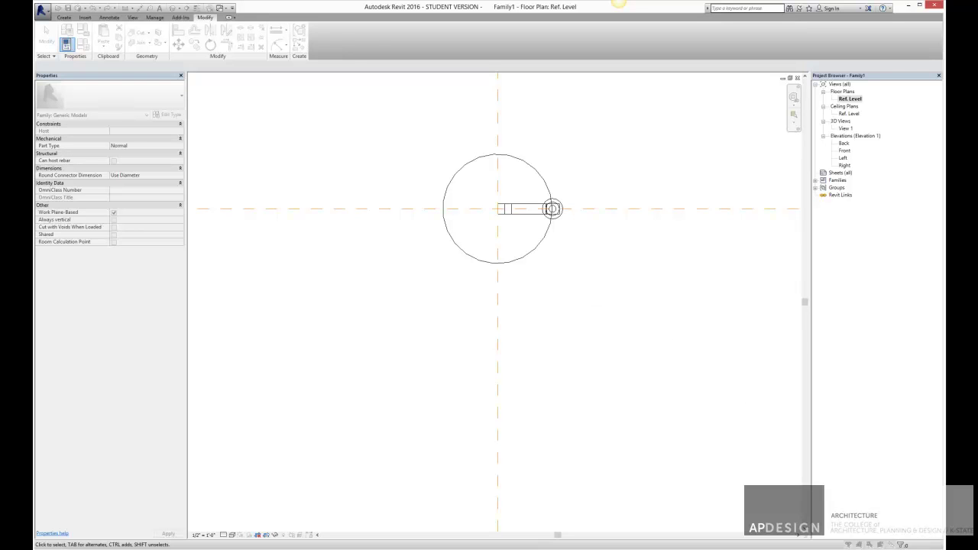
scroll(498, 209, up, 1)
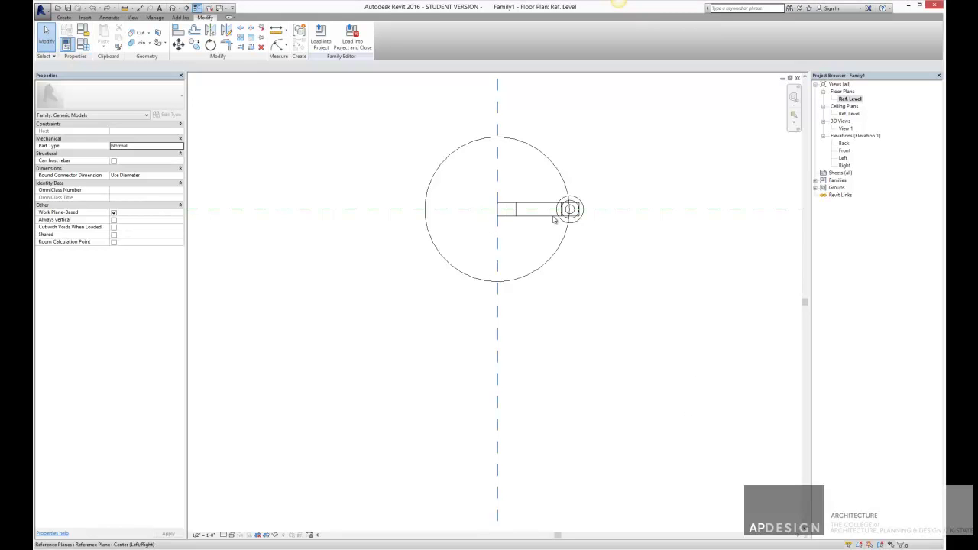
Step: Rotate only the arm, rod and pads 45° clockwise about the reference planes' intersection, and delete the circular guide line
drag(493, 185, 639, 266)
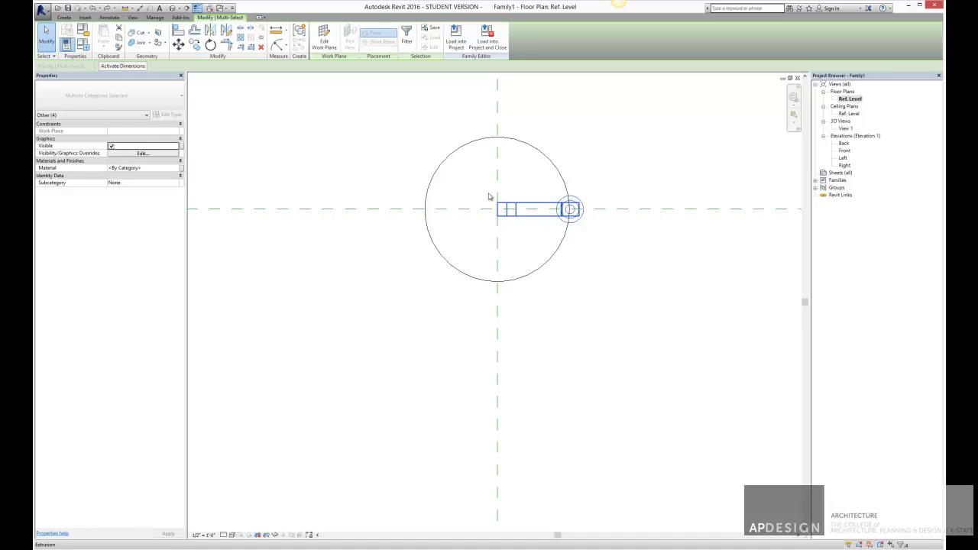
click(210, 45)
drag(540, 209, 497, 209)
click(675, 210)
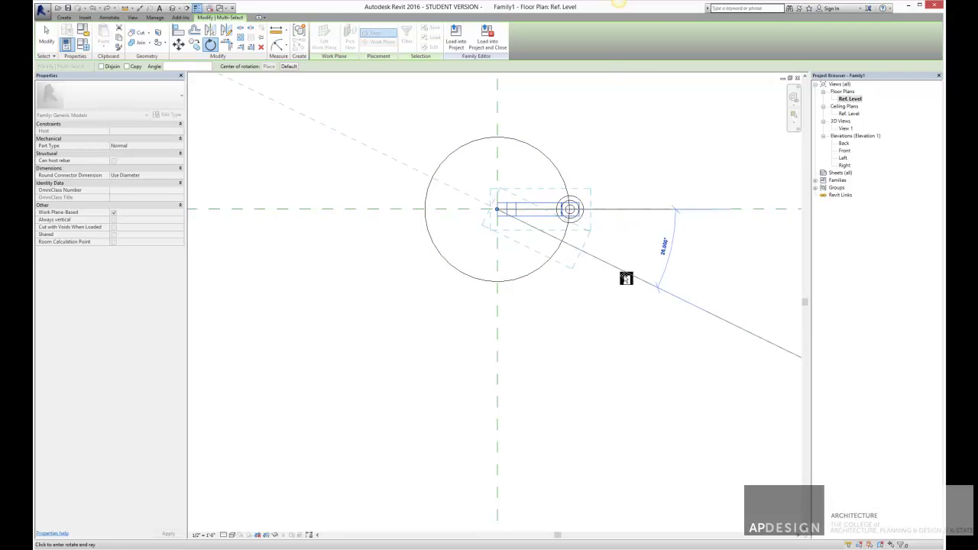
click(602, 325)
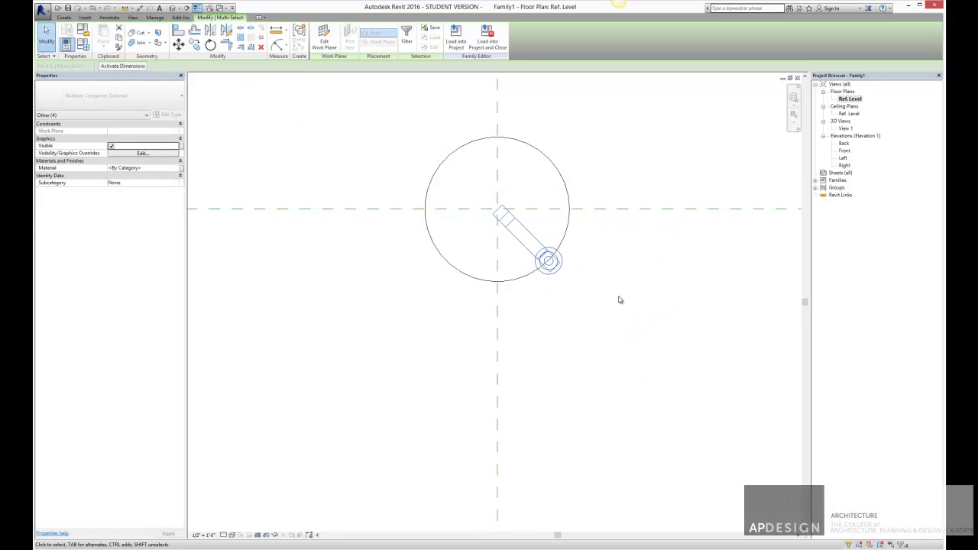
key(Escape)
middle_drag(626, 319, 596, 314)
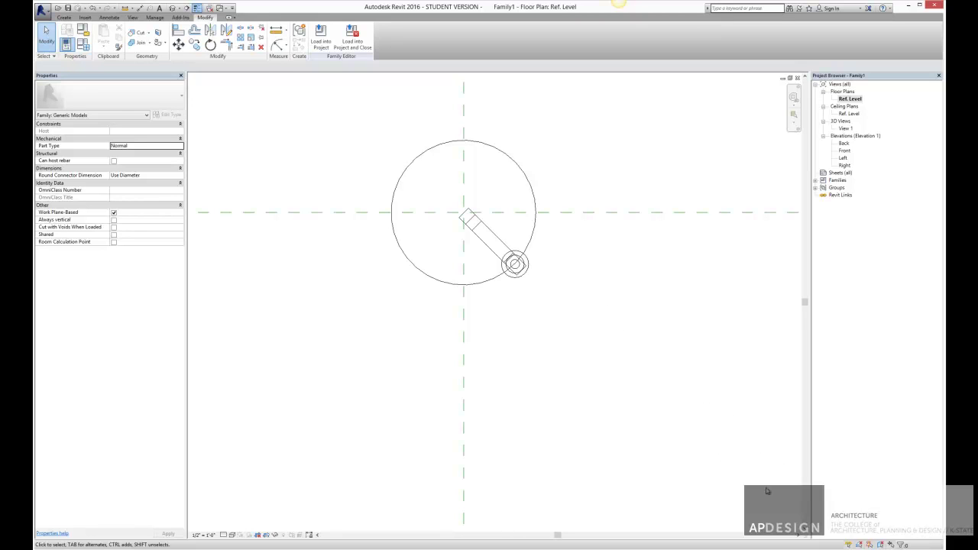
click(534, 222)
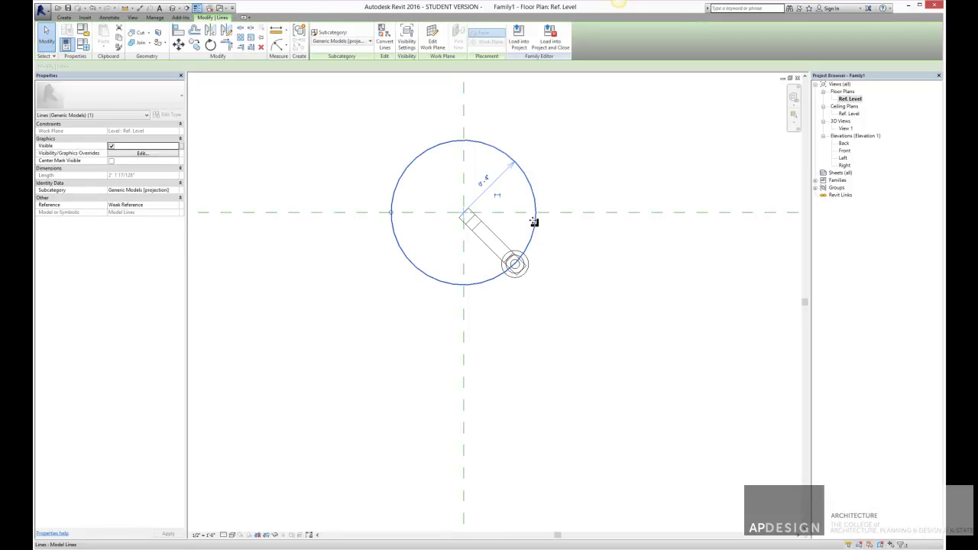
key(Delete)
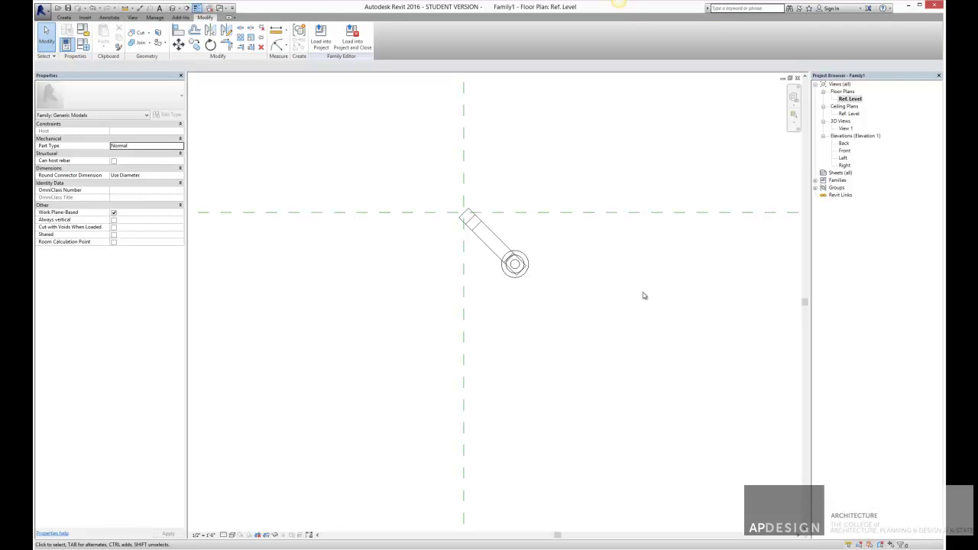
Step: Start saving the family under a new name and browse through Documents, 15-16_School, DA3 and Family to the NewSet folder
click(42, 11)
click(63, 85)
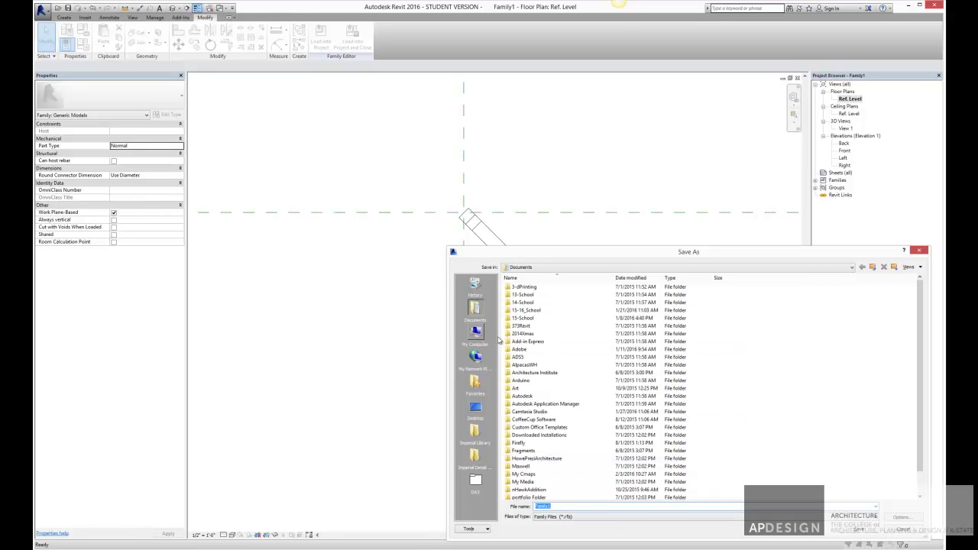
click(475, 406)
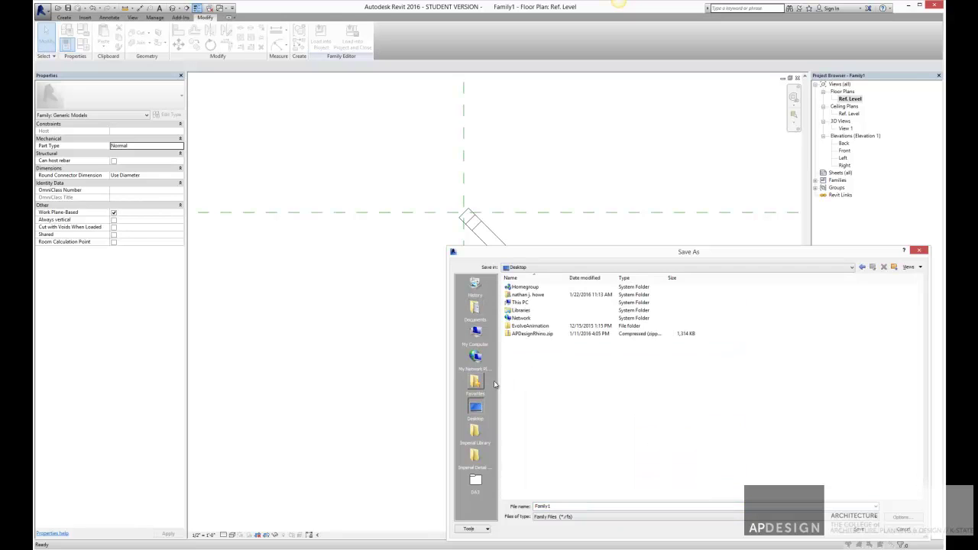
double_click(533, 298)
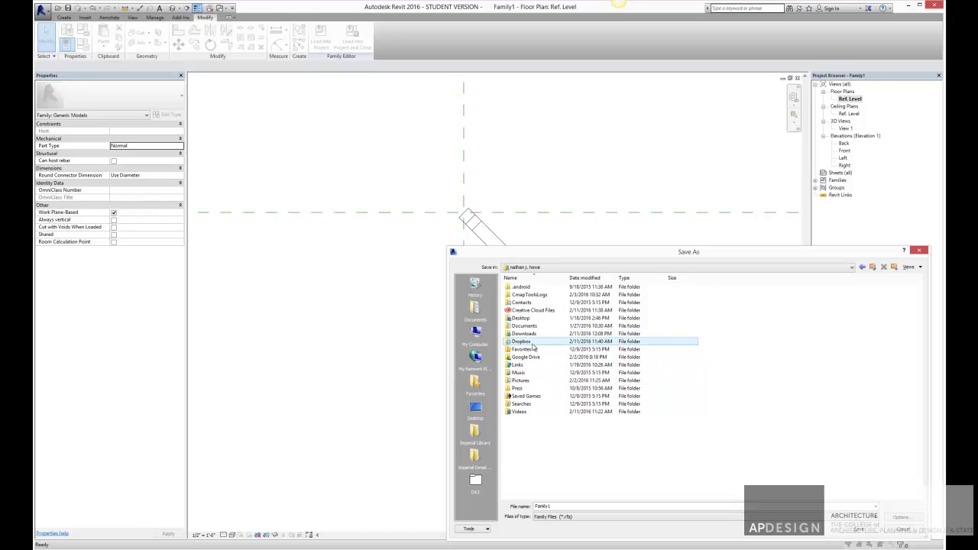
click(530, 326)
double_click(529, 326)
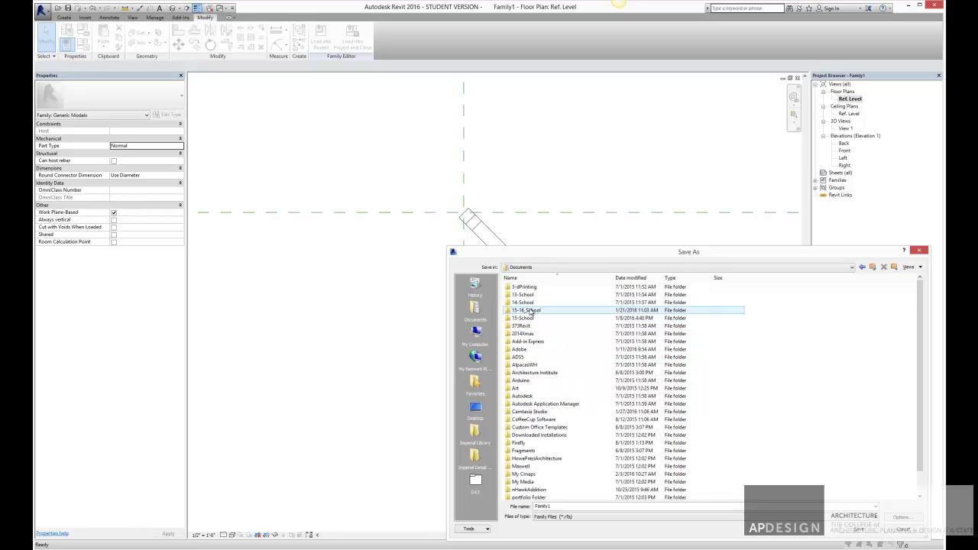
double_click(529, 307)
double_click(520, 295)
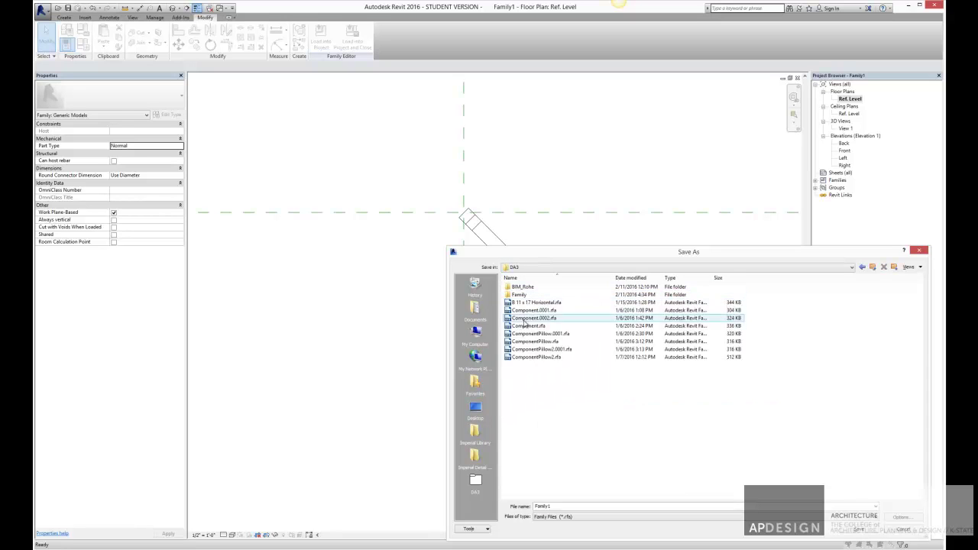
double_click(520, 295)
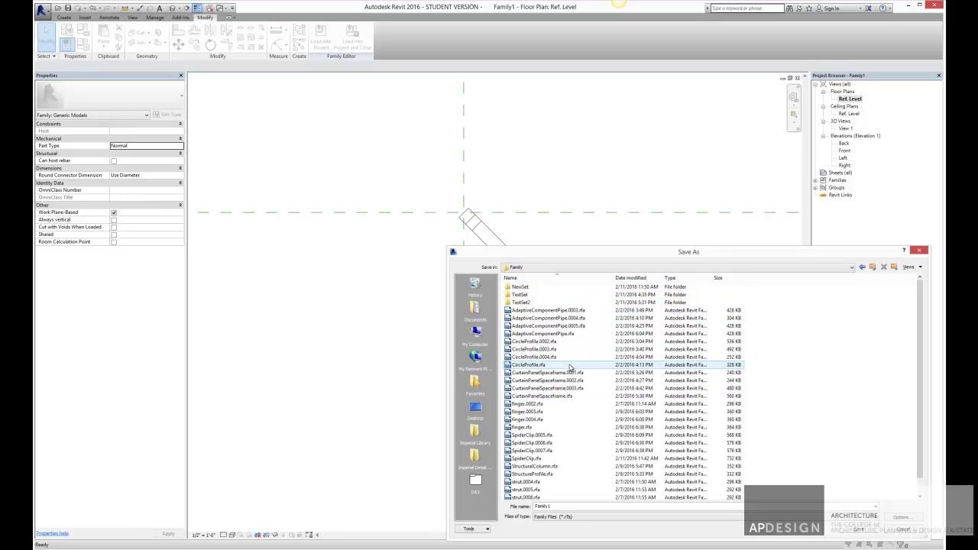
double_click(527, 288)
Step: Delete the old Pipes and SpiderClip family files from the NewSet folder
click(520, 288)
click(523, 311)
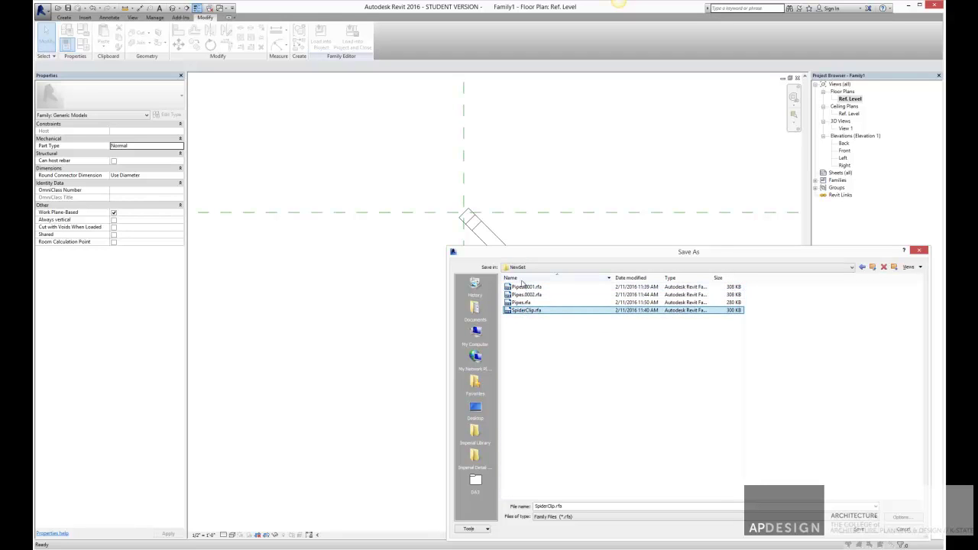
right_click(524, 288)
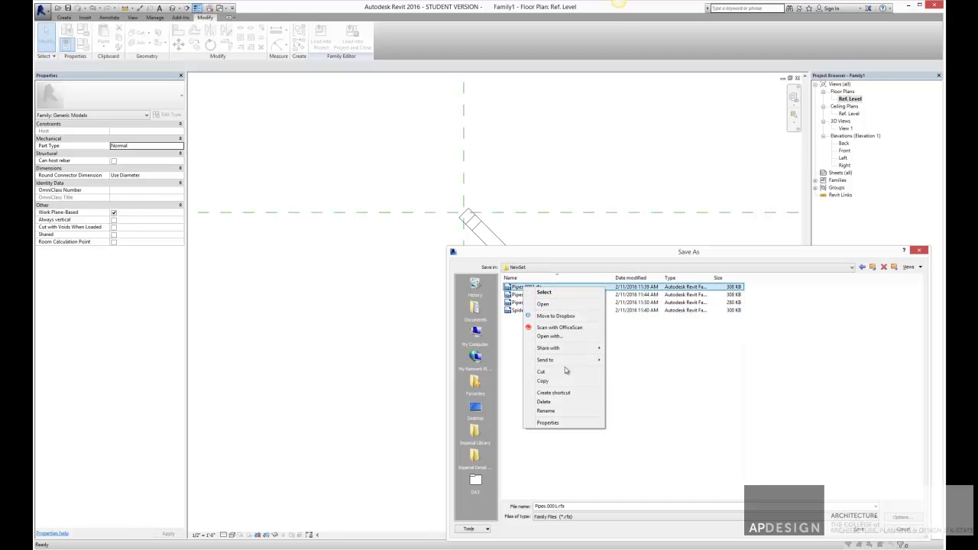
click(559, 402)
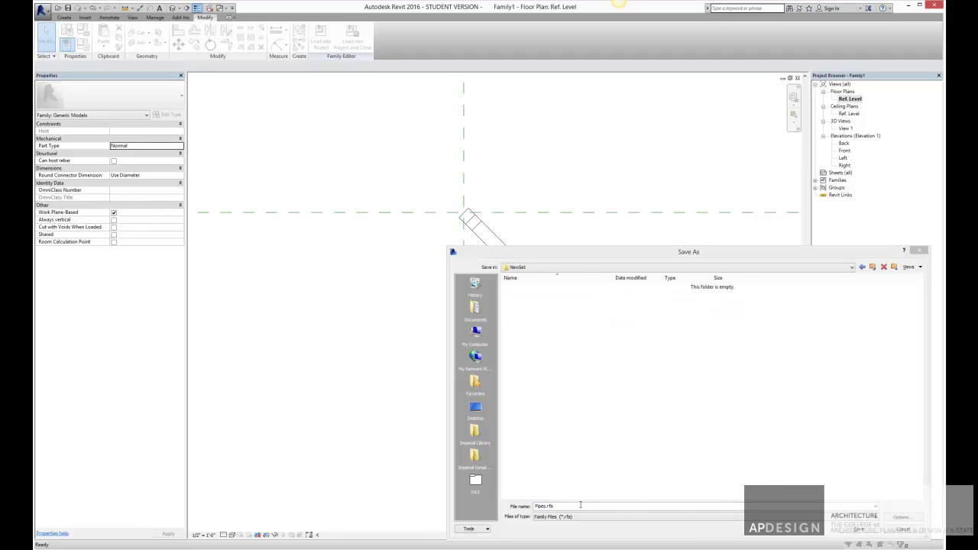
Step: Save the family in the NewSet folder as SpiderBracket
click(578, 506)
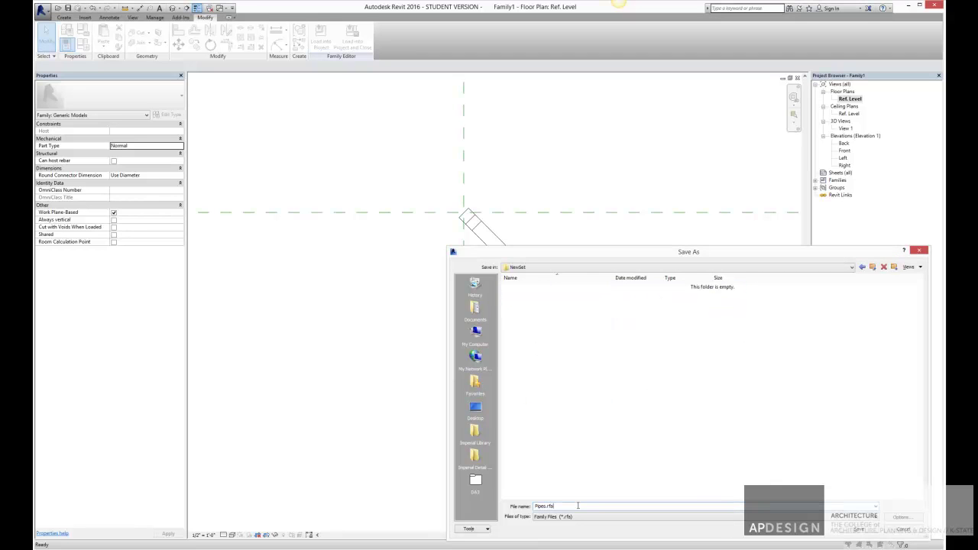
drag(578, 506, 521, 506)
text(S)
key(Return)
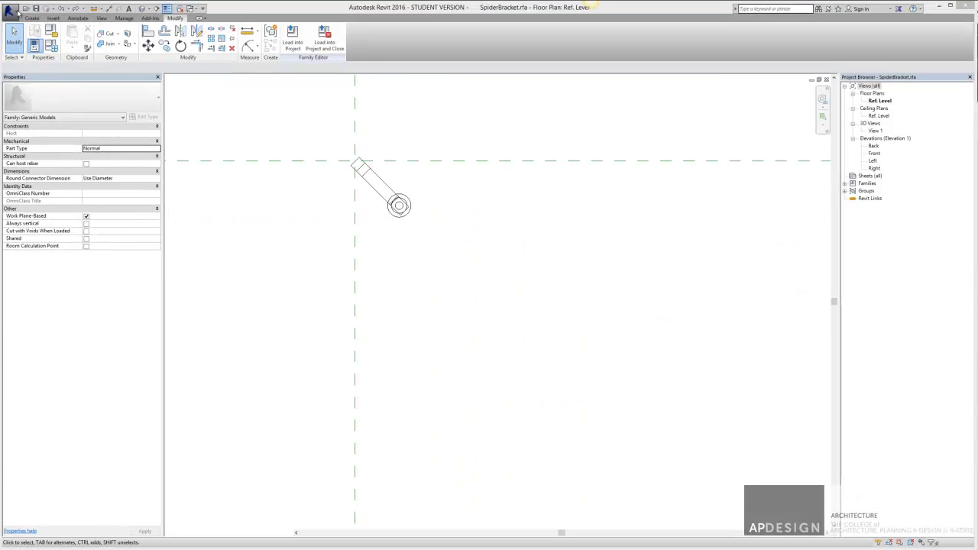
Step: Create a new family from a generic model template that opens in a conceptual 3D view
click(17, 13)
mouse_move(50, 43)
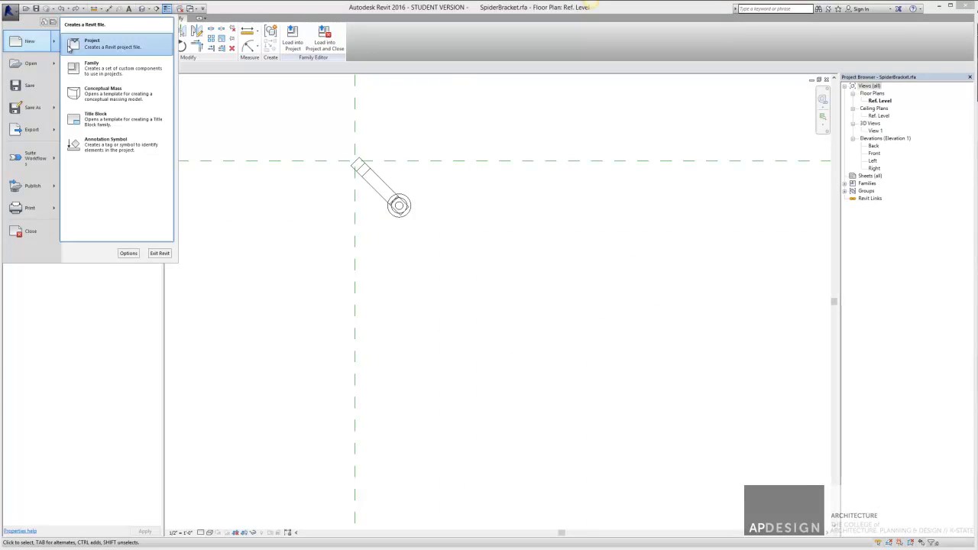
click(100, 71)
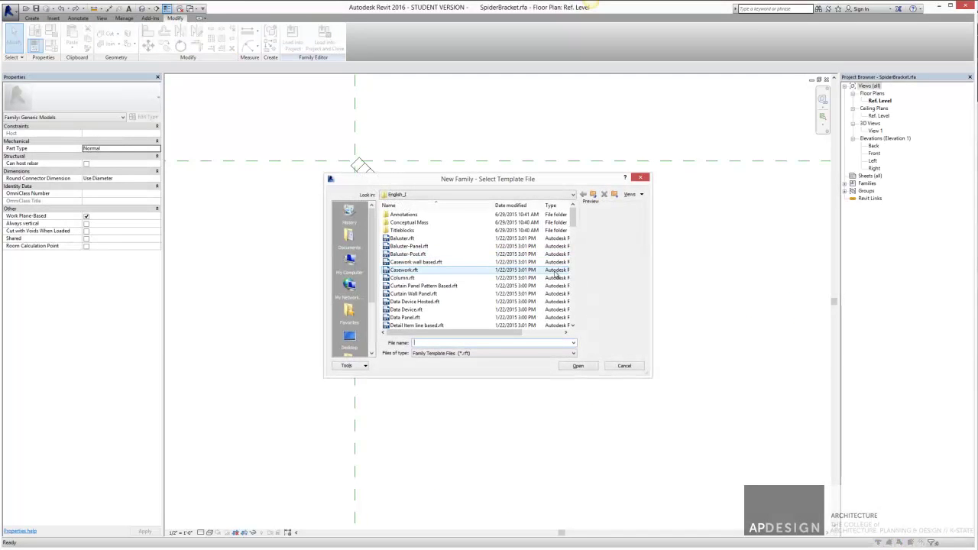
drag(576, 227, 572, 253)
double_click(449, 245)
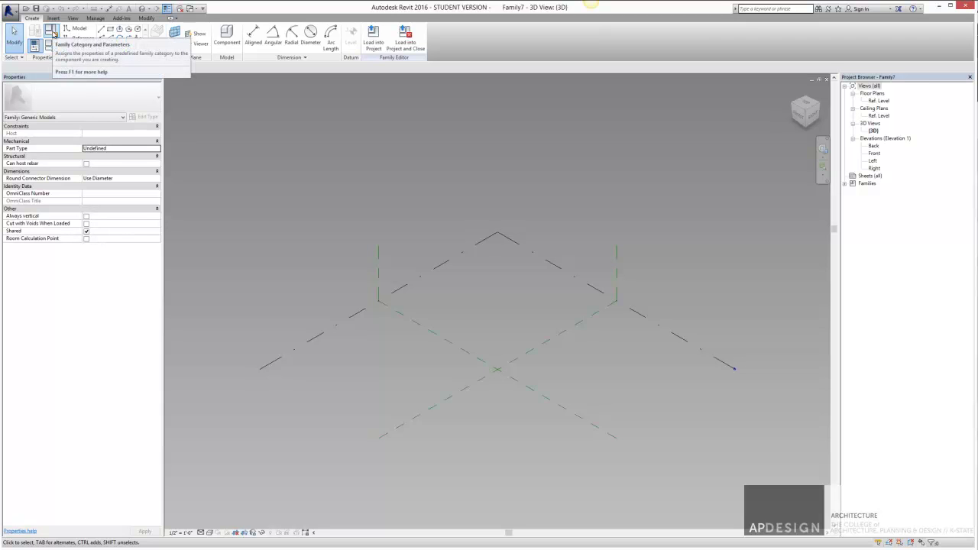
Step: Open the new family's category and parameter settings and go through its family parameters
click(51, 31)
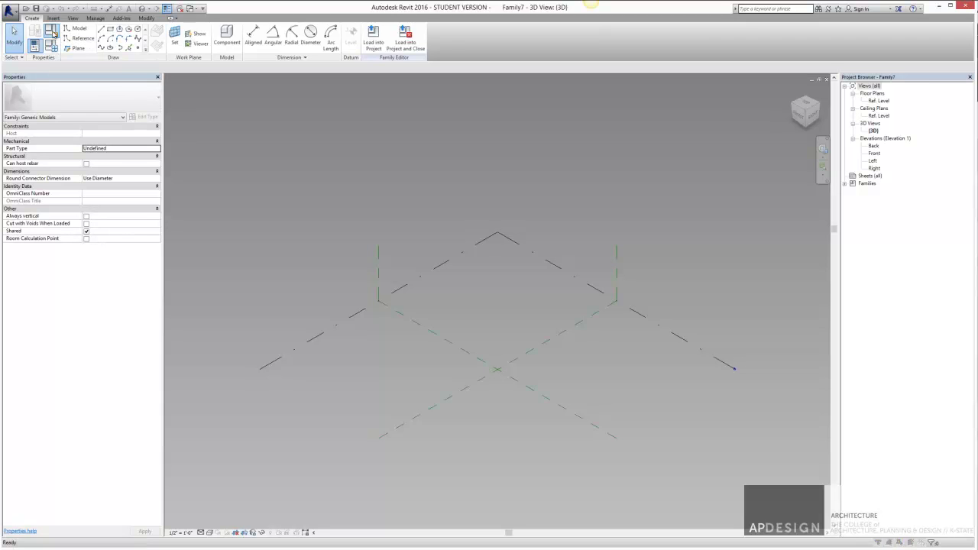
drag(547, 322, 548, 333)
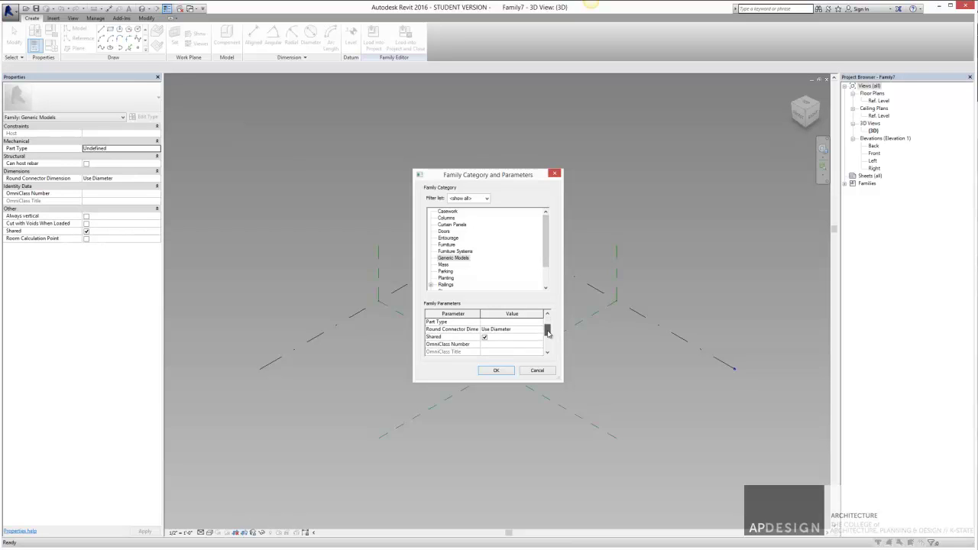
Step: Turn off the Shared parameter in the family category and parameters settings, keeping the Generic Models category
click(484, 337)
mouse_move(546, 237)
mouse_down()
mouse_move(550, 252)
mouse_move(547, 232)
mouse_up()
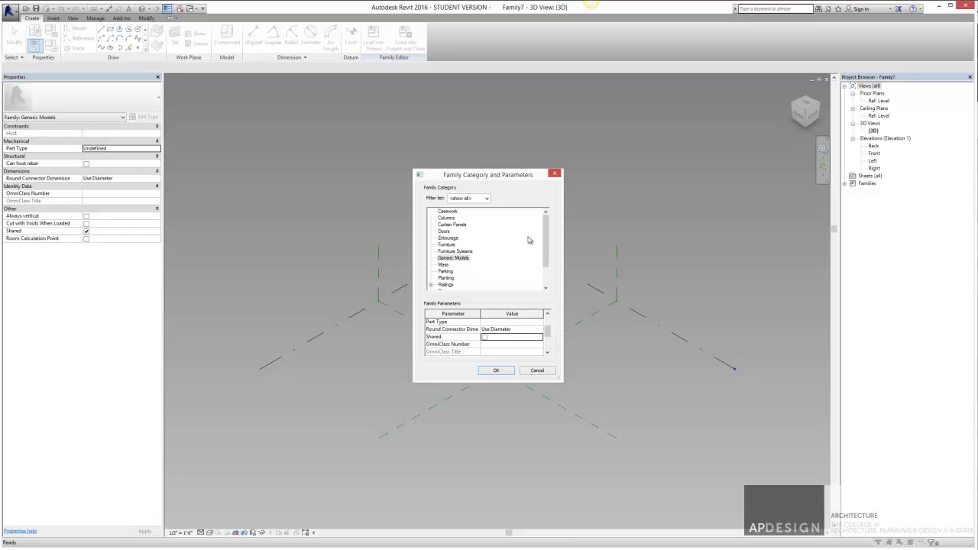
mouse_move(546, 243)
mouse_down()
mouse_move(545, 260)
mouse_move(546, 229)
mouse_move(547, 255)
mouse_up()
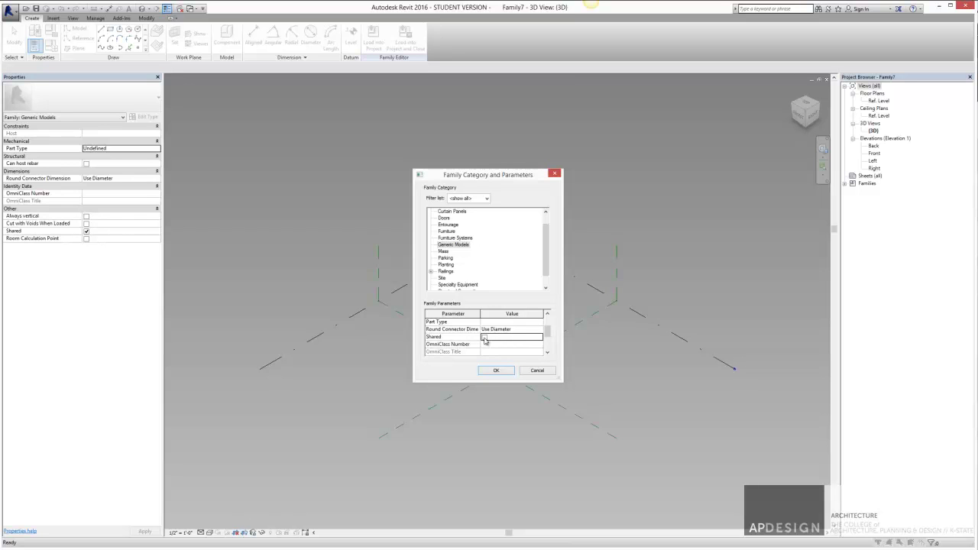
click(496, 369)
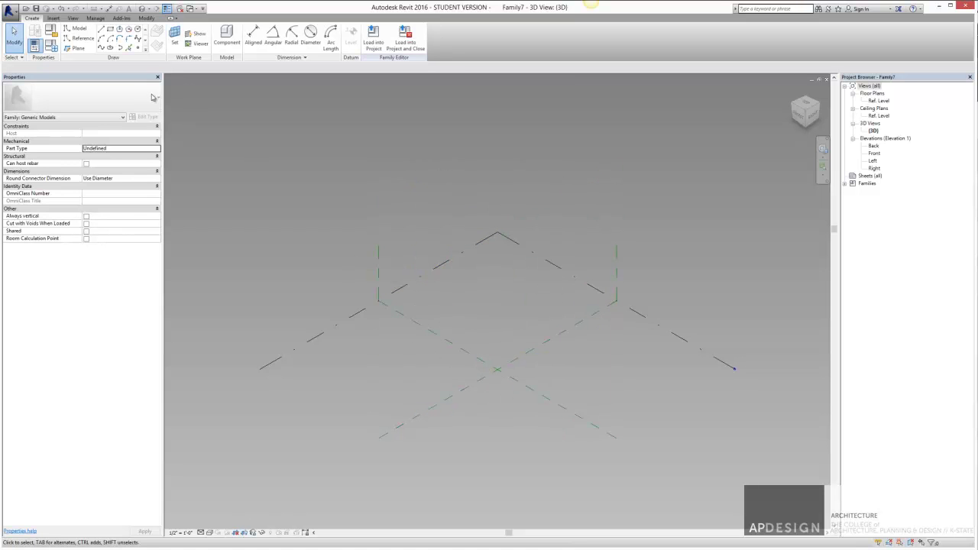
Step: Place one reference point on the Ref. Level work plane, just behind the intersection of the reference planes
click(136, 48)
click(496, 334)
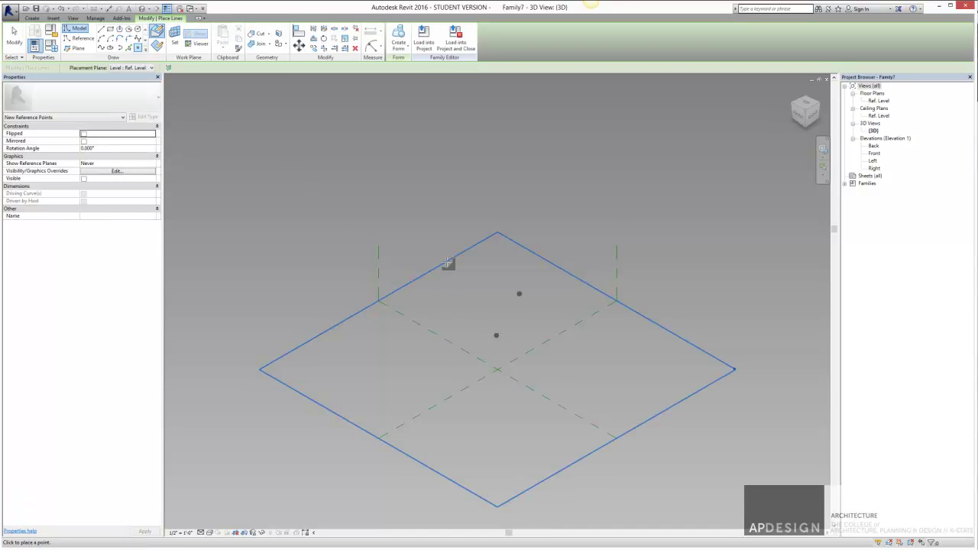
click(14, 37)
key(Escape)
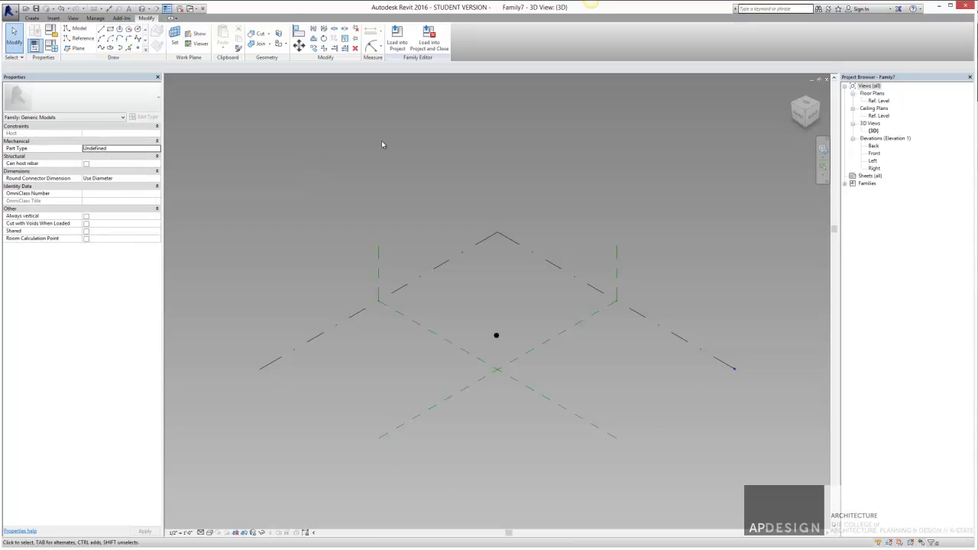
Step: Make the placed reference point adaptive
click(496, 334)
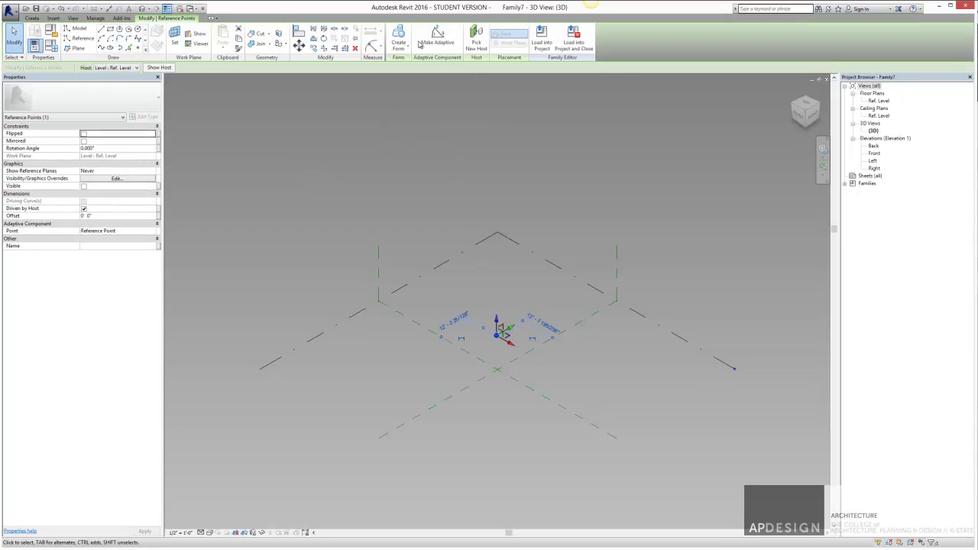
click(436, 39)
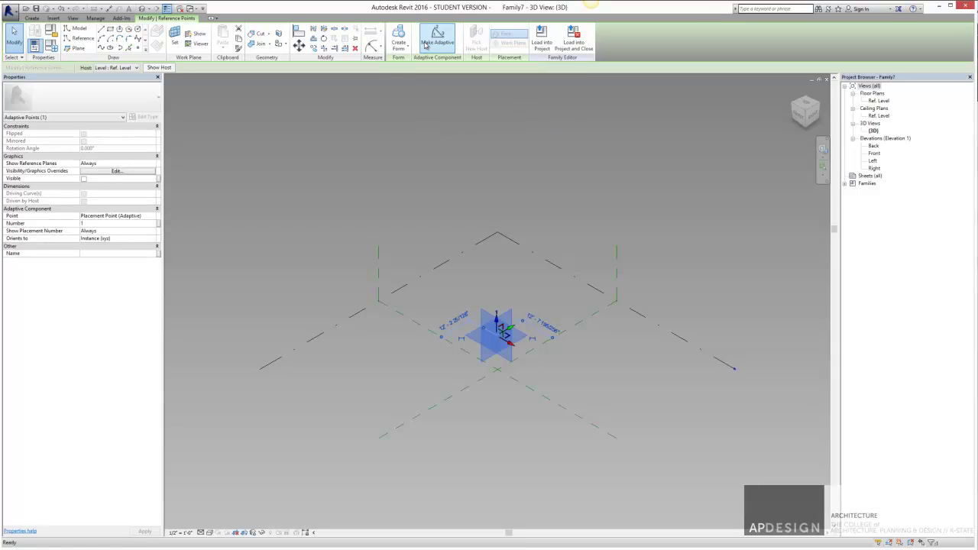
key(Escape)
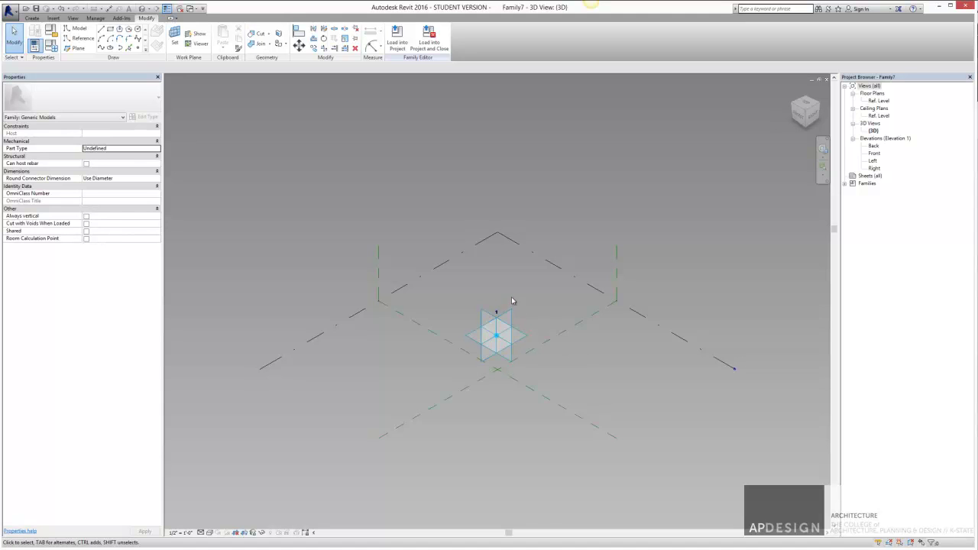
Step: Switch to the 3D view of Project2.rvt, edit BuildingMass in place and select the divided surface on its right-hand facade
click(197, 8)
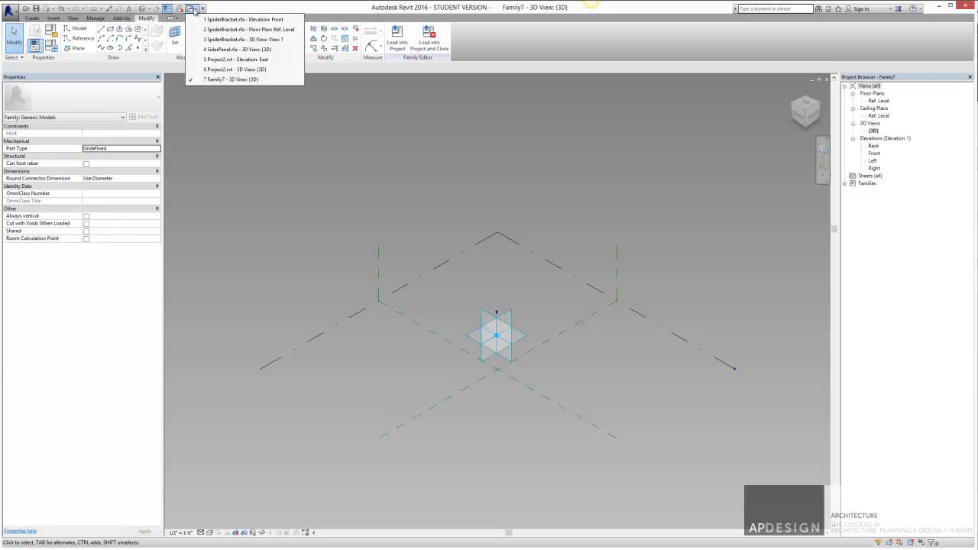
click(315, 200)
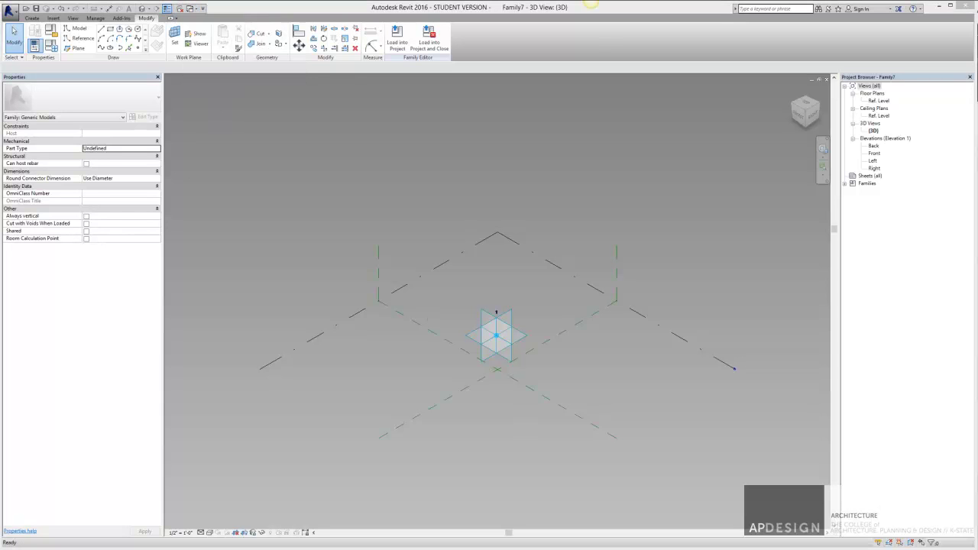
click(202, 10)
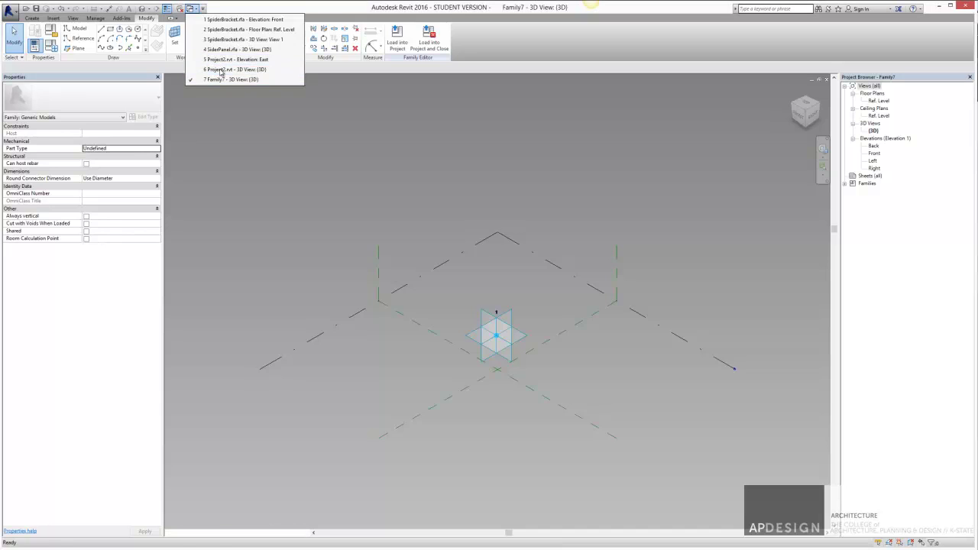
click(223, 68)
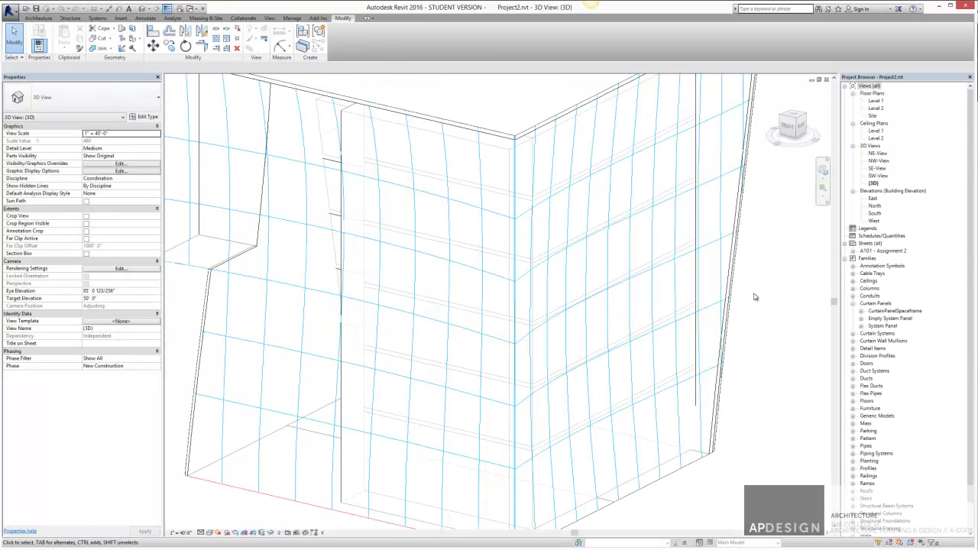
shift+middle_drag(749, 312, 694, 311)
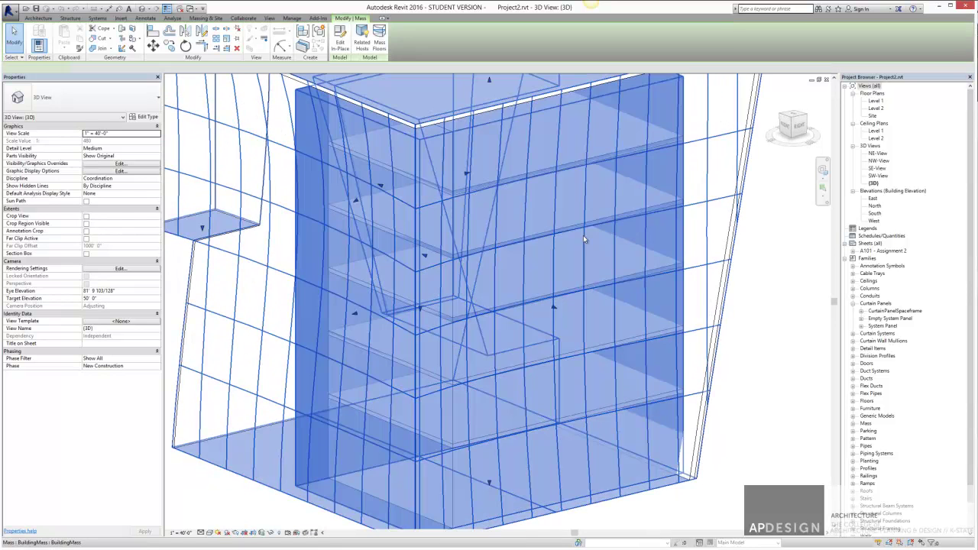
double_click(583, 238)
click(708, 207)
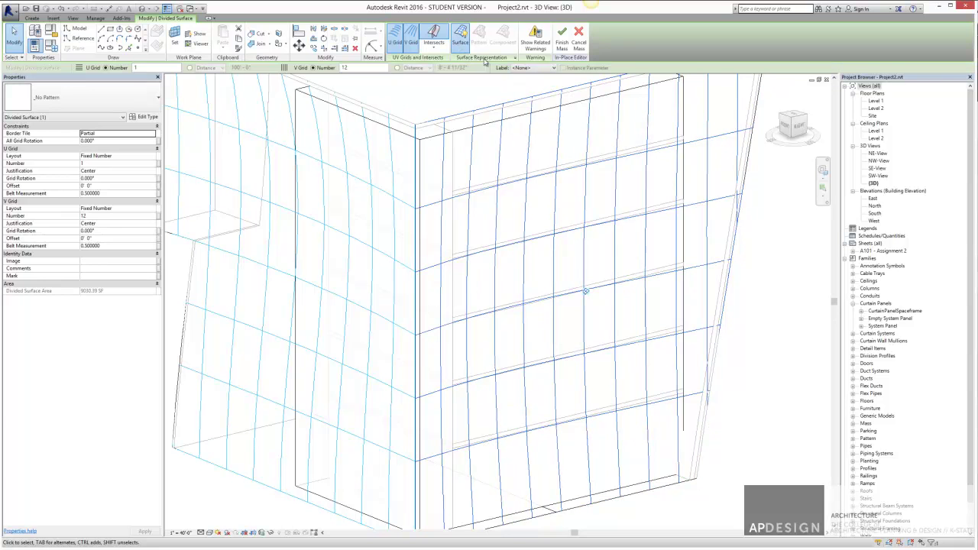
Step: Show the nodes and hide the UV grids and intersect lines in the divided surface's representation
click(514, 59)
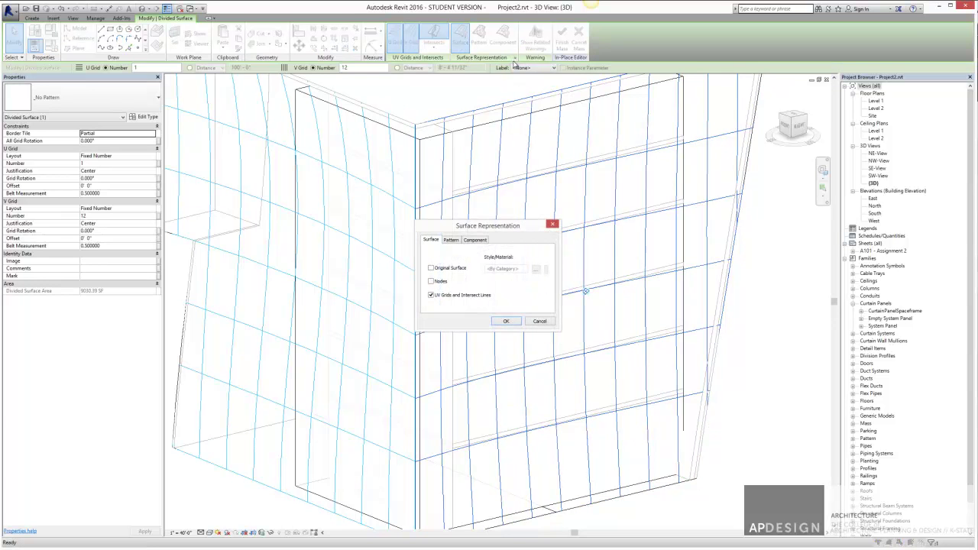
click(431, 281)
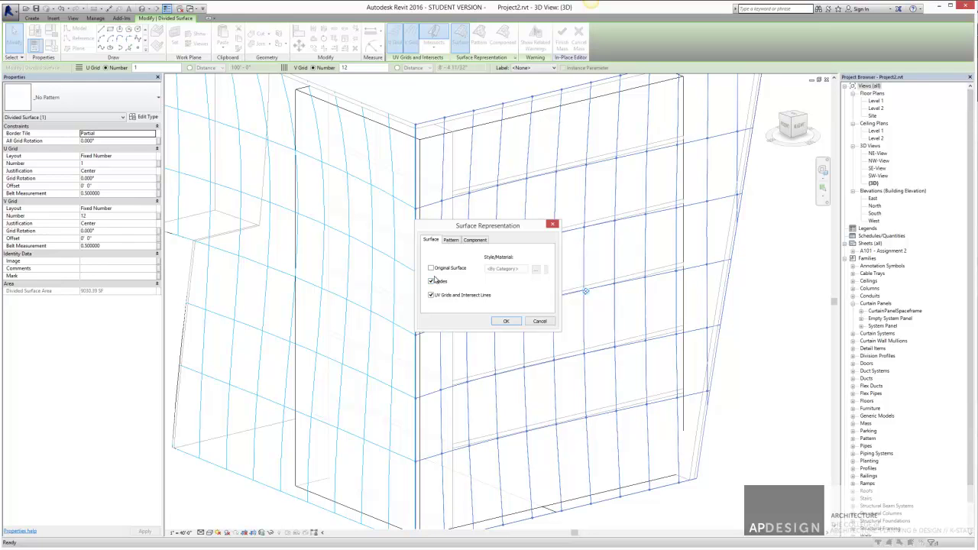
click(432, 296)
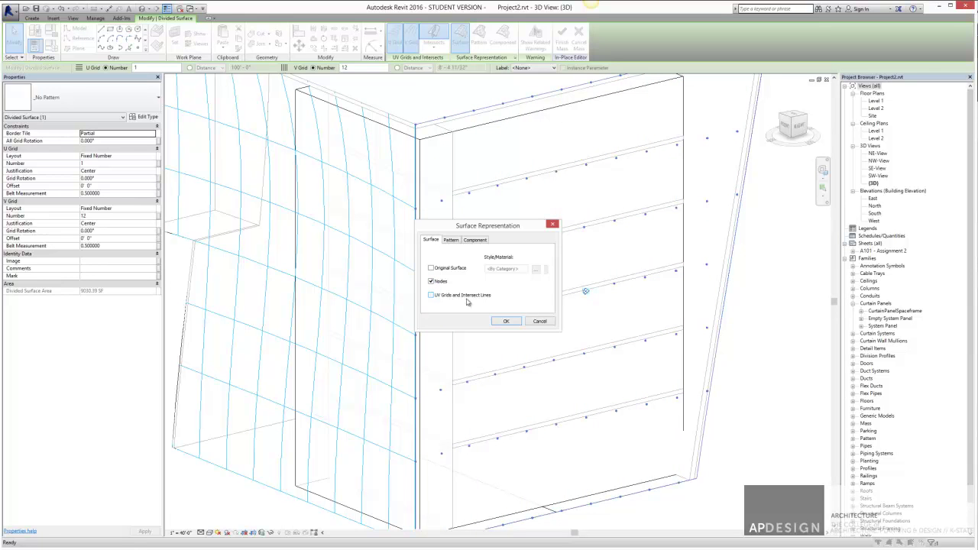
click(507, 322)
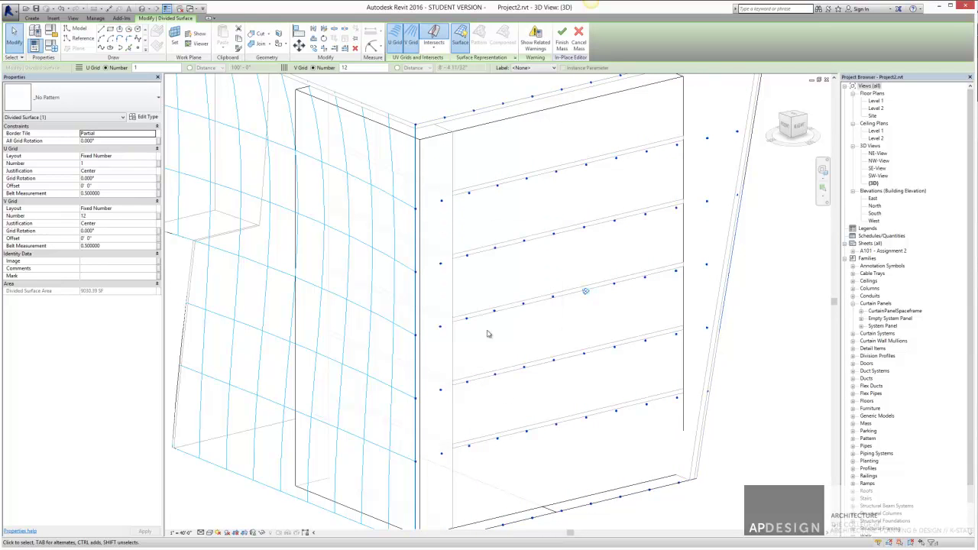
Step: Examine the divided surface's nodes around the building corner and cancel the in-place mass edit, discarding the changes
scroll(679, 192, down, 4)
scroll(597, 373, up, 3)
scroll(596, 373, up, 1)
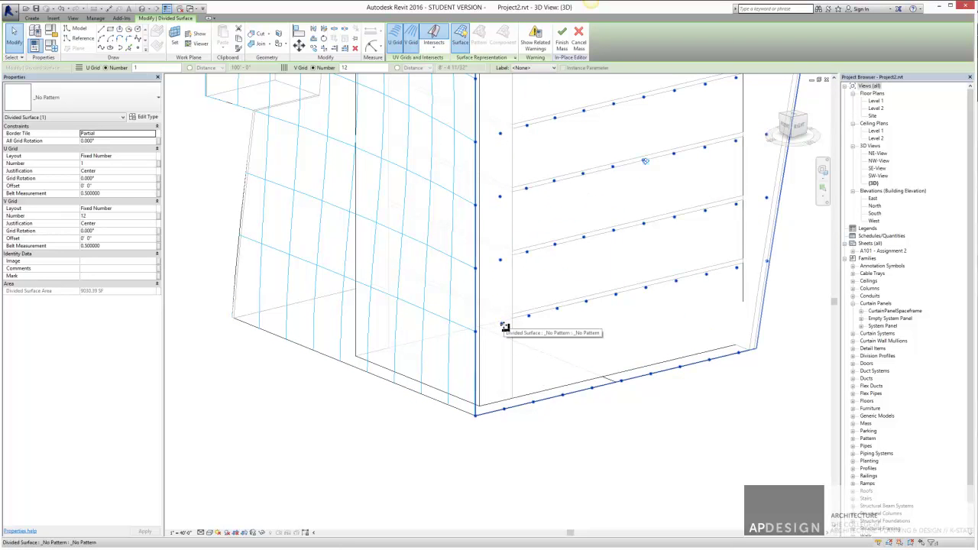
shift+middle_drag(505, 326, 657, 199)
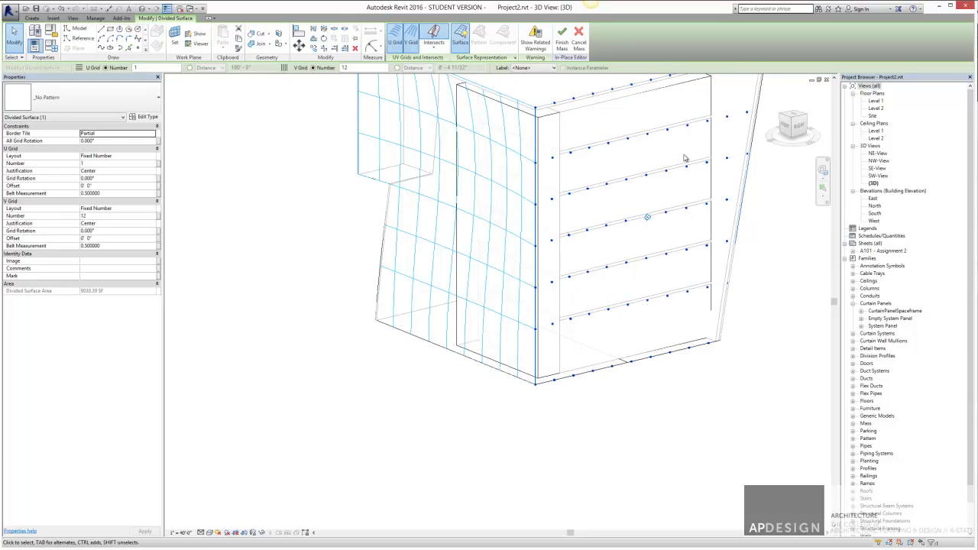
click(578, 37)
click(624, 380)
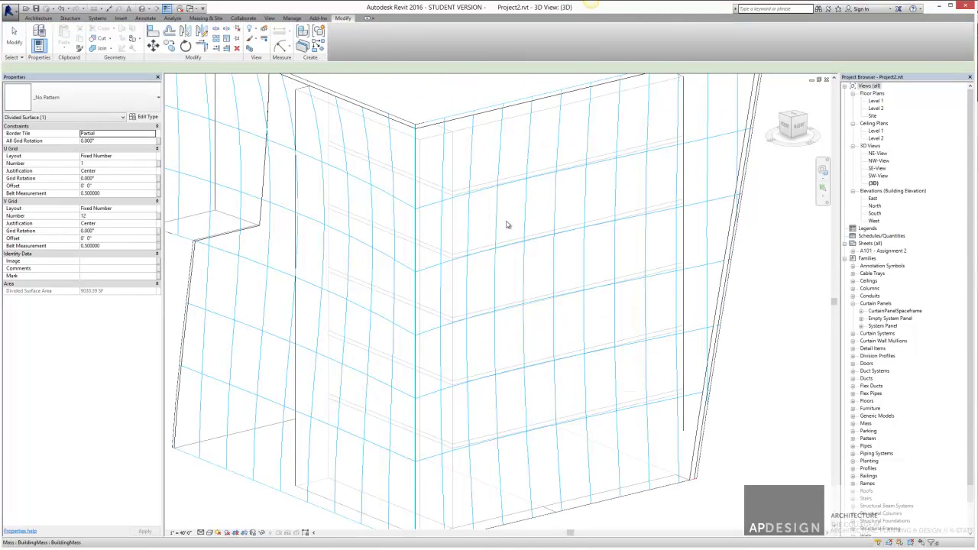
Step: Return to the Family7 3D view and save the family as SpiderClipAssembly.rfa, overwriting the existing file
click(196, 8)
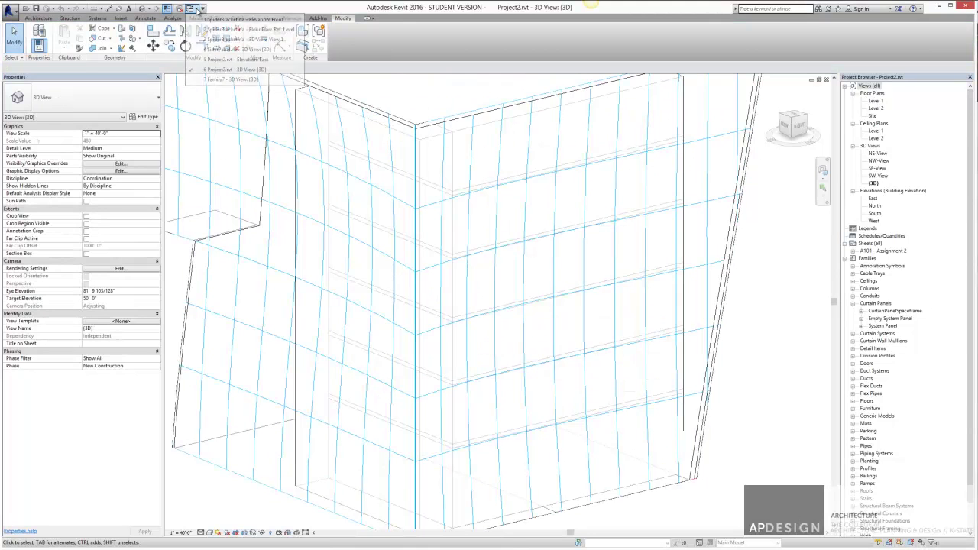
click(224, 81)
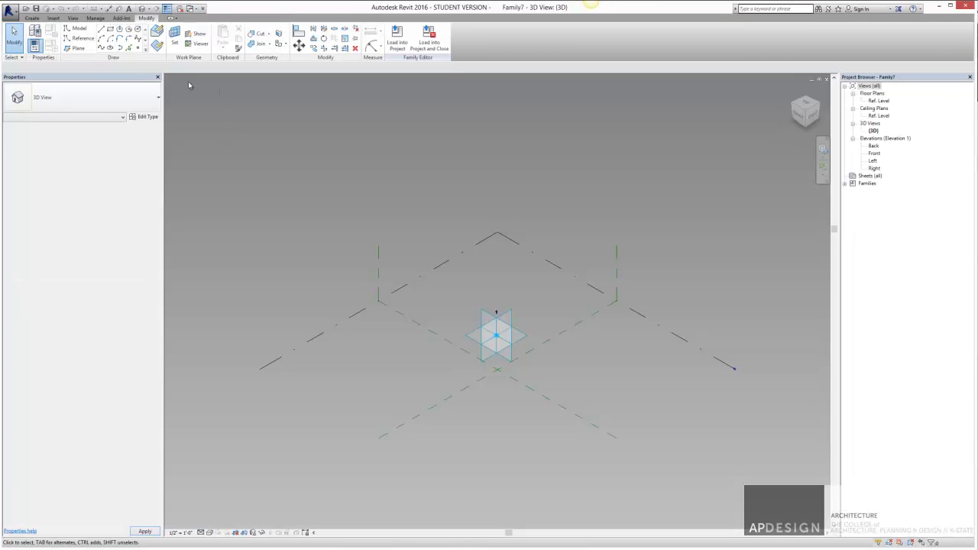
click(11, 11)
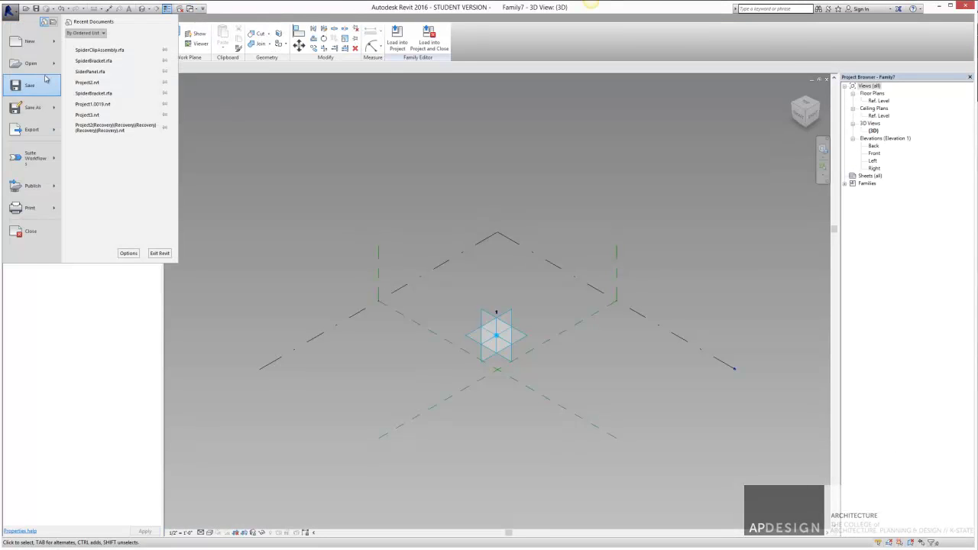
click(29, 85)
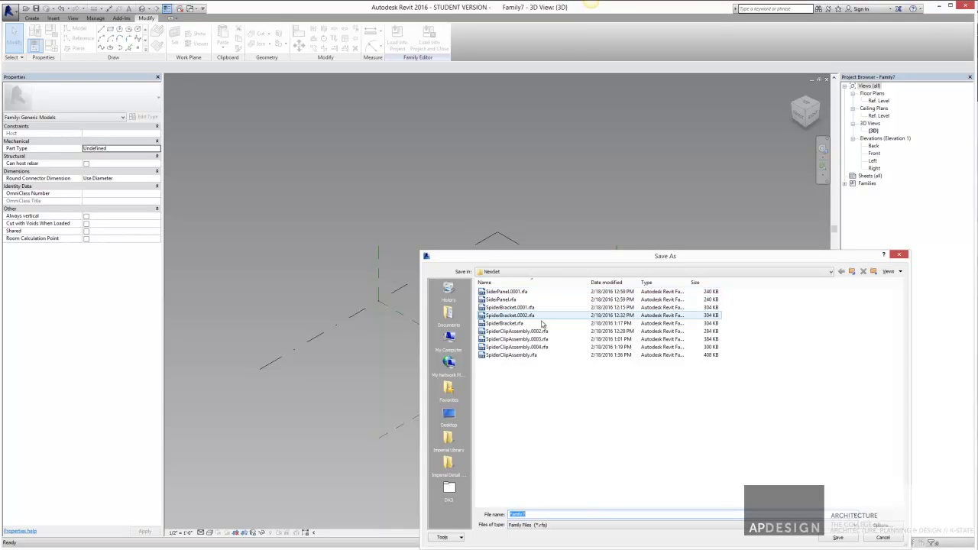
click(527, 355)
click(839, 538)
click(590, 375)
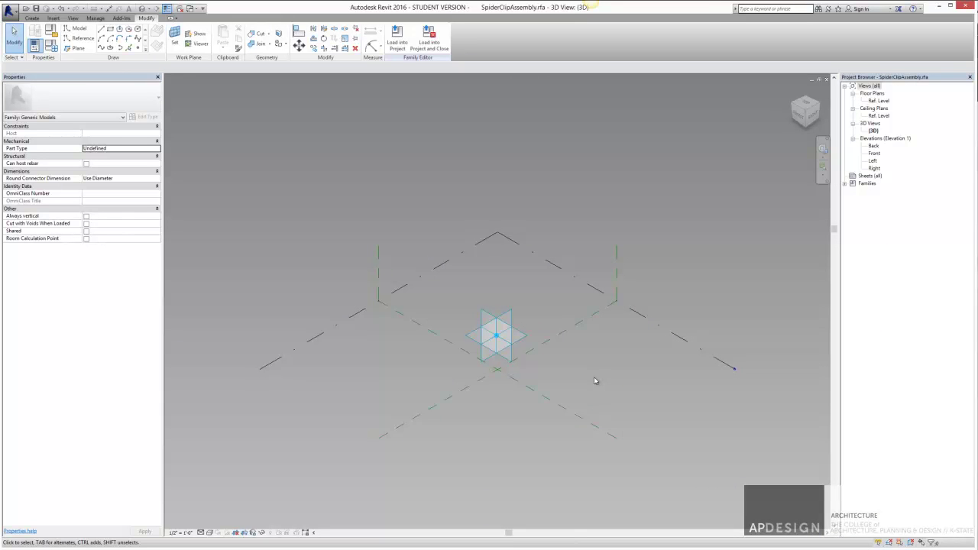
Step: Switch to the Front elevation of SpiderBracket.rfa and load that family into SpiderClipAssembly.rfa only
scroll(520, 342, up, 3)
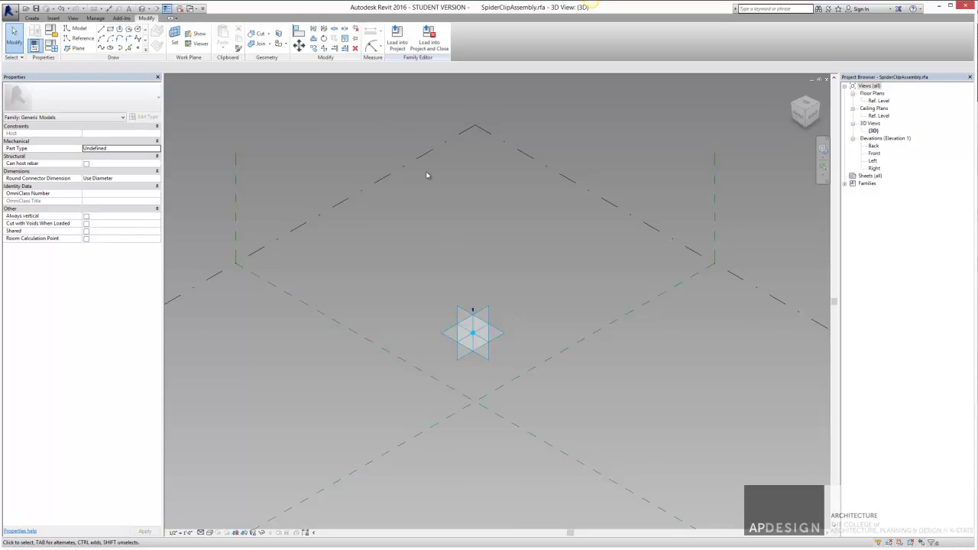
click(197, 9)
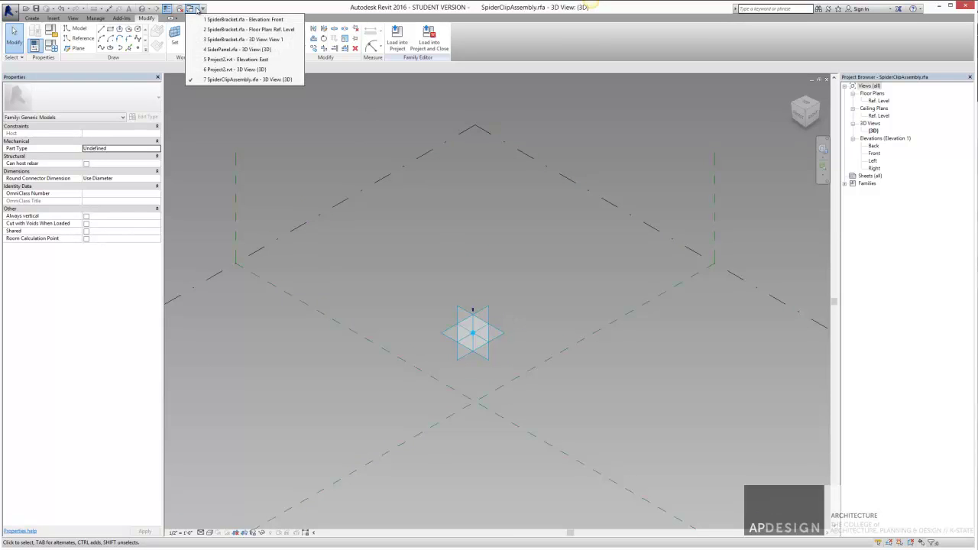
click(209, 19)
click(292, 40)
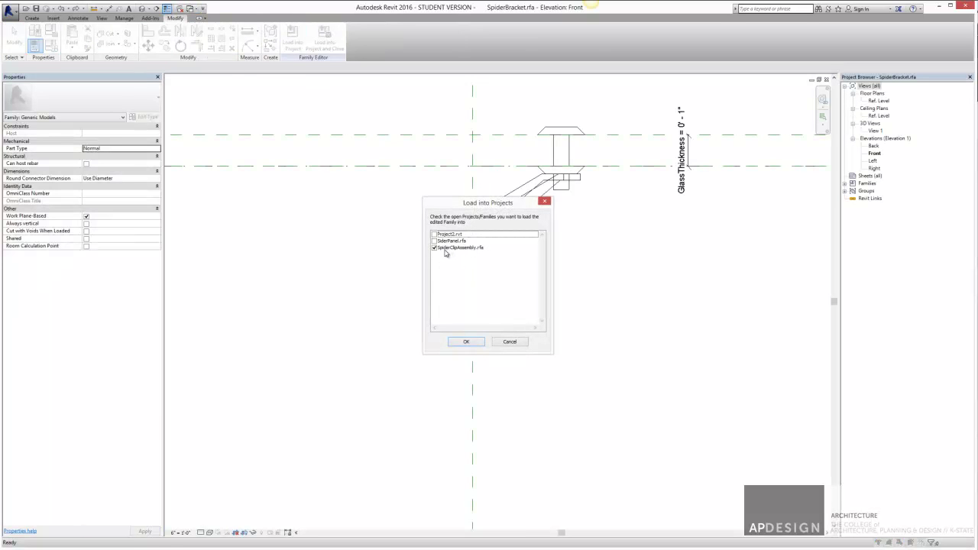
click(469, 345)
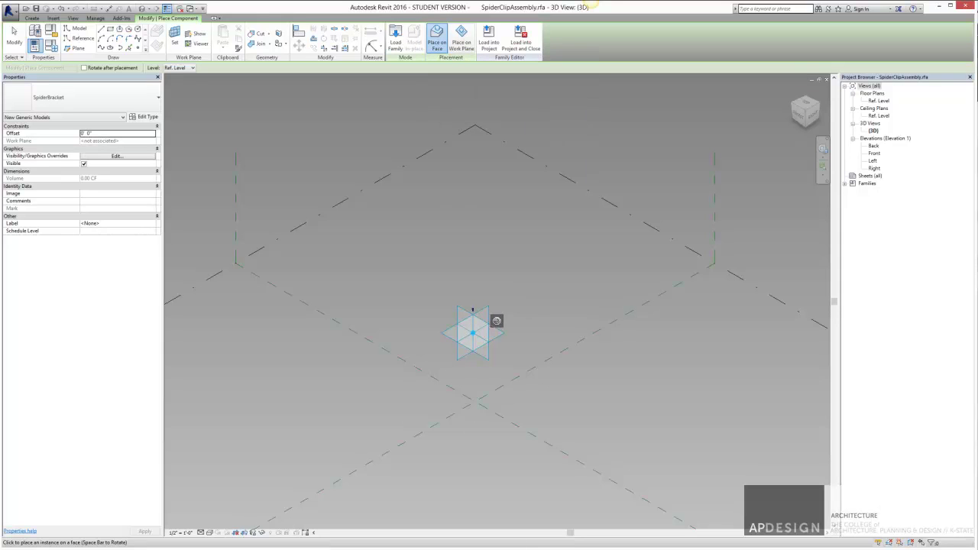
Step: Choose placement on the work plane for SpiderBracket and set the adaptive point's horizontal plane as the work plane
click(462, 44)
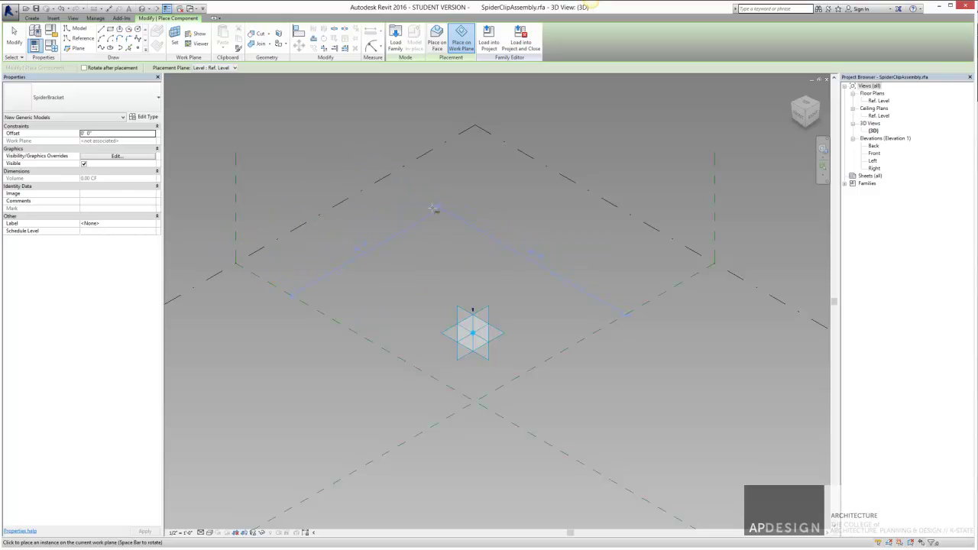
click(175, 43)
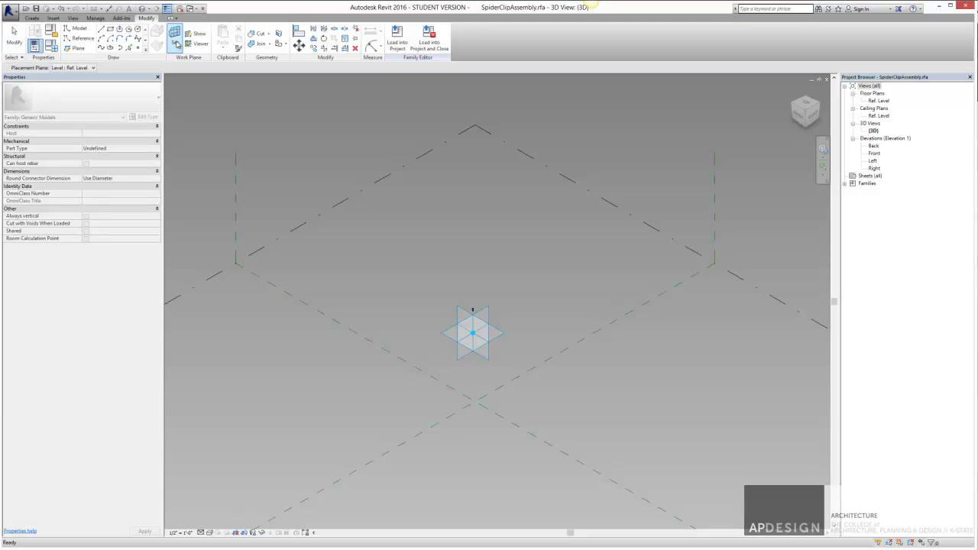
click(493, 337)
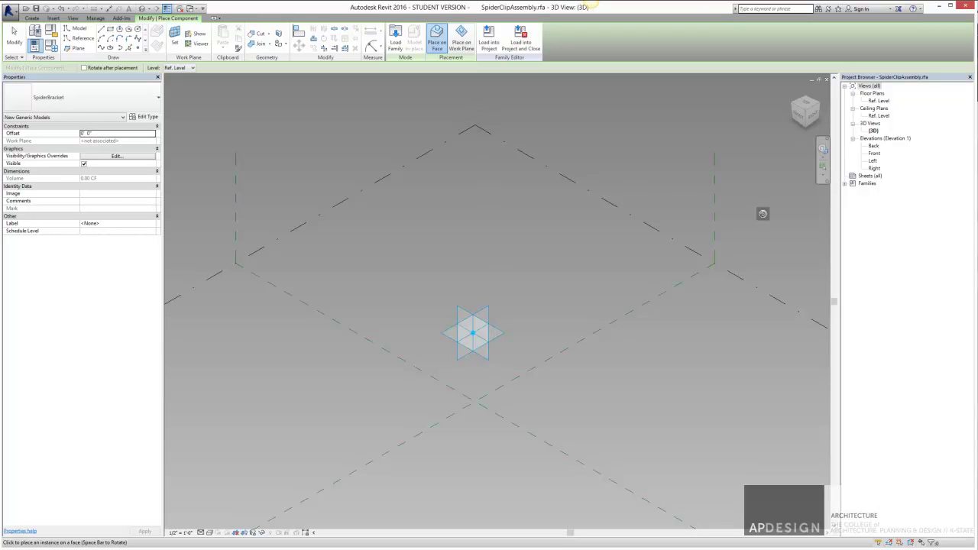
Step: Place a SpiderBracket instance from the family's loaded Generic Models on the adaptive point, hosted on its work plane, and end placement
click(848, 189)
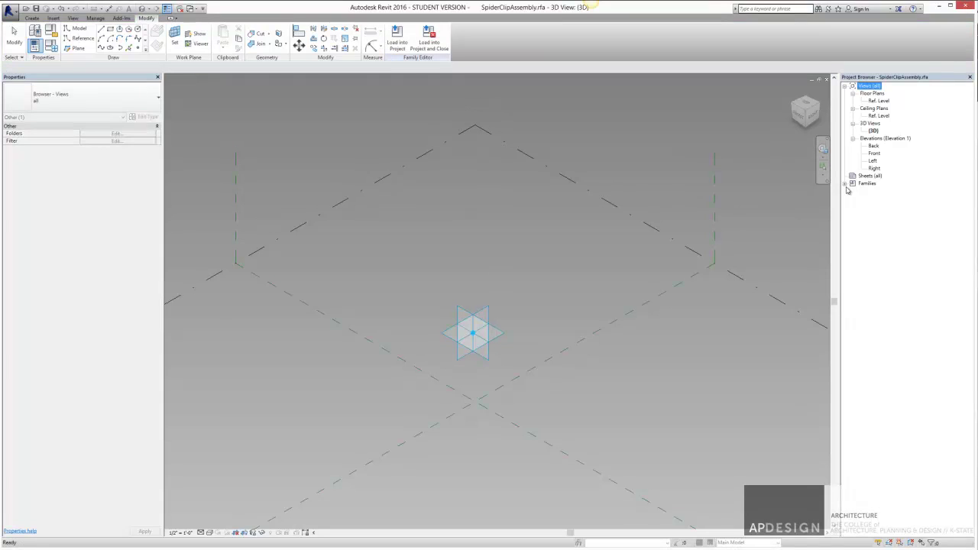
click(852, 184)
click(853, 198)
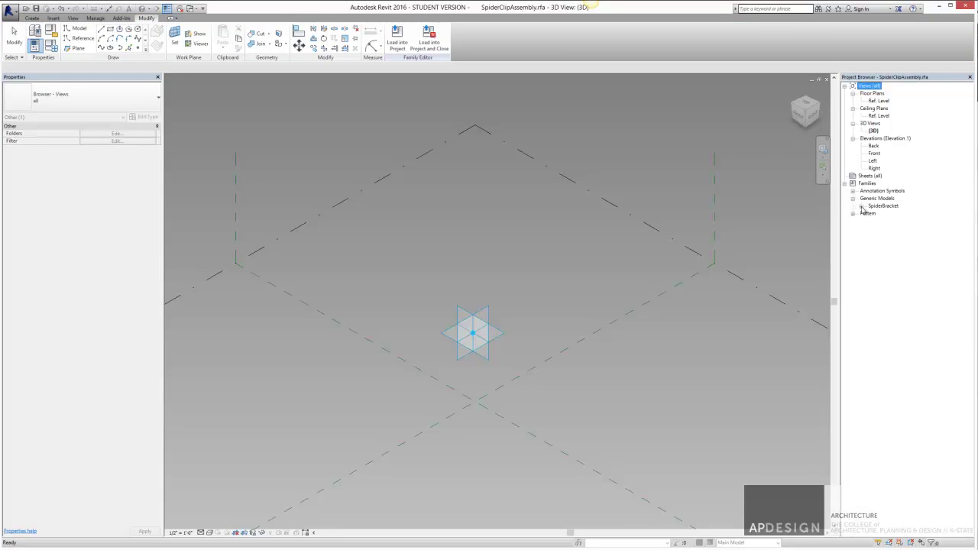
click(861, 206)
drag(891, 213, 475, 332)
click(461, 37)
click(472, 333)
scroll(482, 355, up, 4)
scroll(453, 278, up, 3)
scroll(454, 280, up, 4)
scroll(464, 316, down, 3)
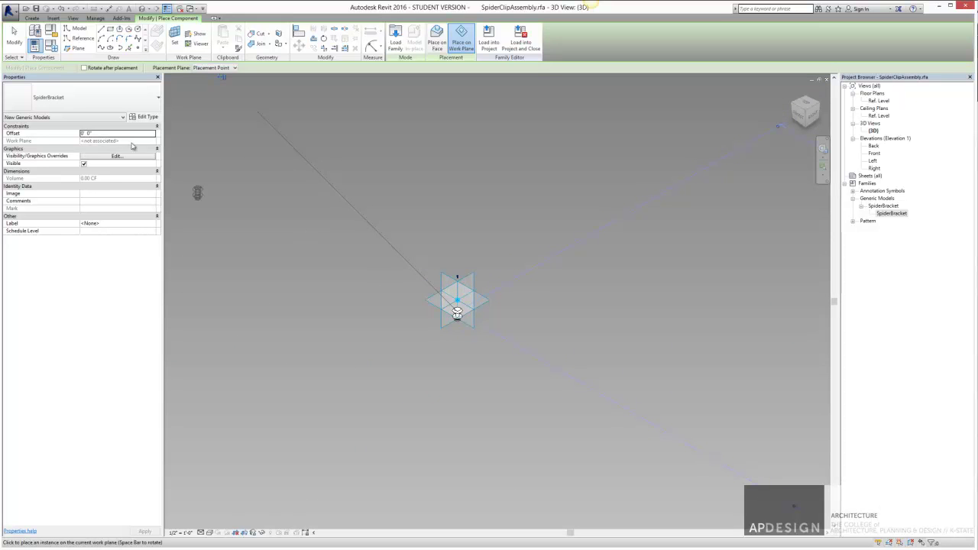
click(14, 38)
Step: Move the adaptive point along its red axis to test whether the hosted SpiderBracket follows, and check the pair from another angle
shift+middle_drag(380, 286, 372, 276)
scroll(364, 264, down, 4)
scroll(361, 232, up, 3)
scroll(340, 196, up, 2)
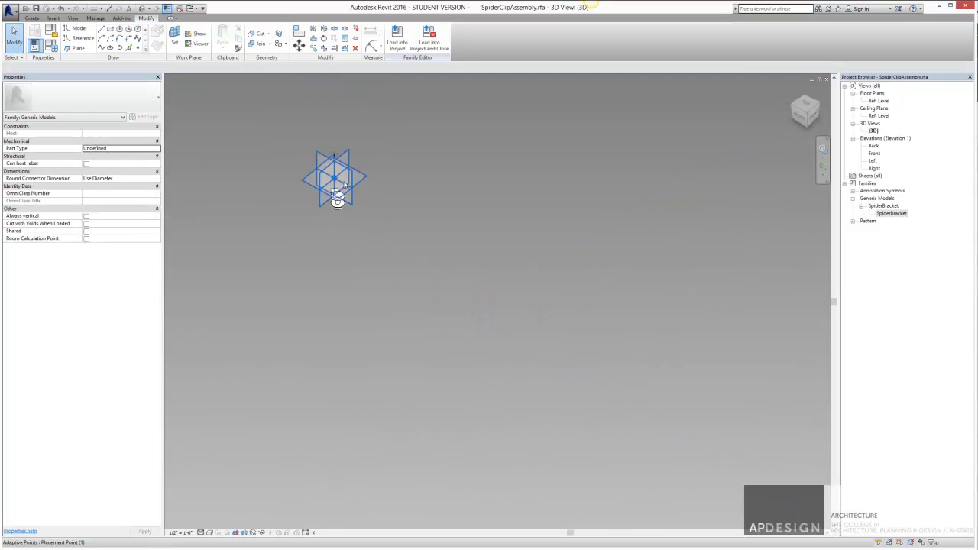
click(343, 180)
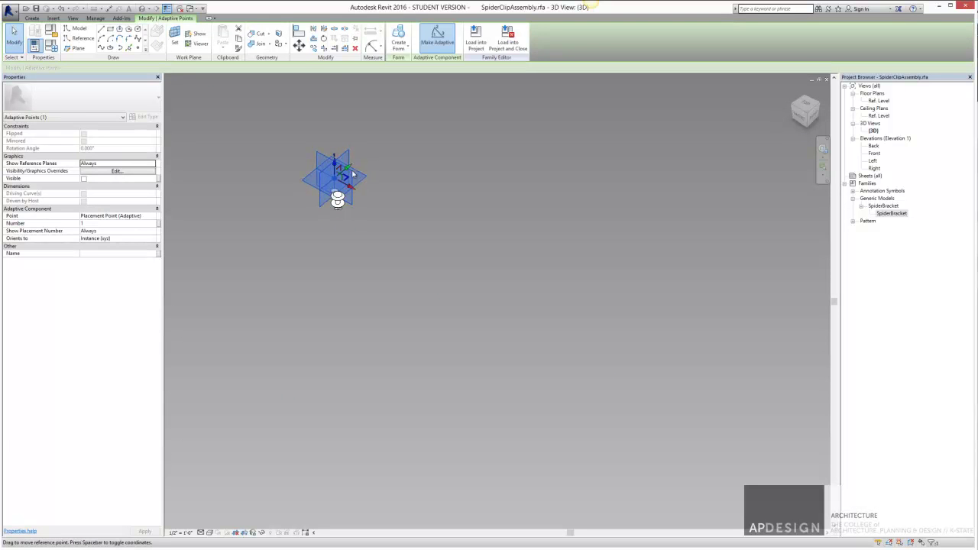
drag(353, 189, 601, 242)
scroll(596, 279, down, 3)
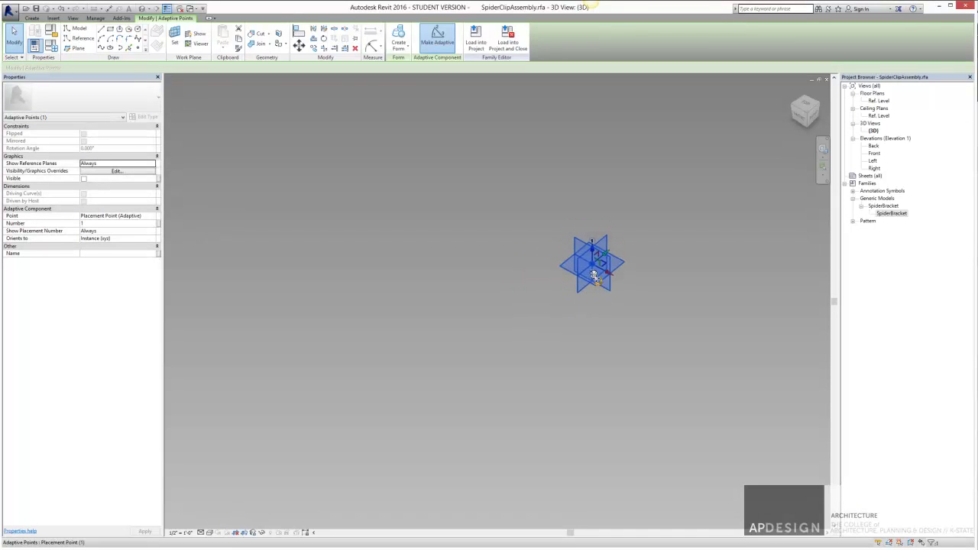
scroll(596, 282, up, 2)
shift+middle_drag(596, 314, 617, 278)
scroll(630, 295, down, 2)
scroll(631, 295, up, 3)
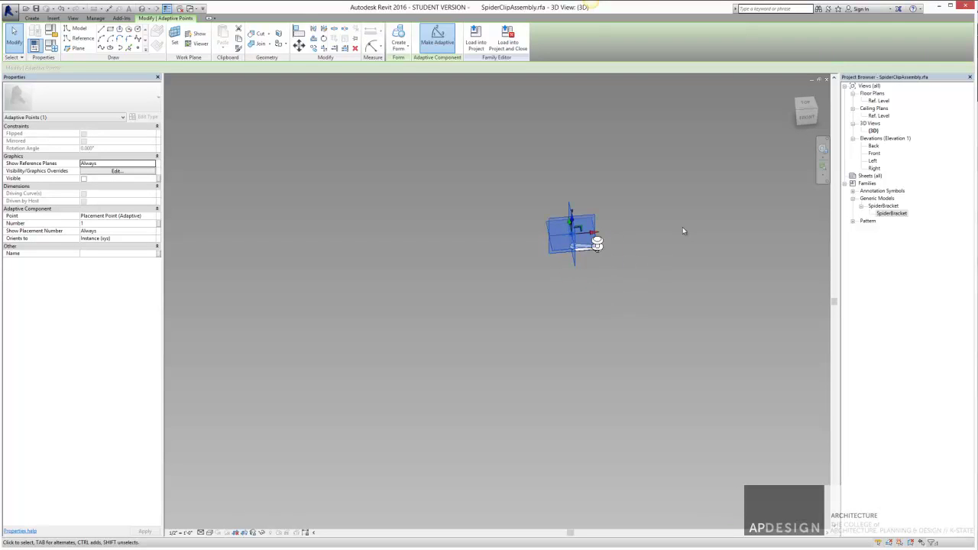
scroll(615, 242, up, 3)
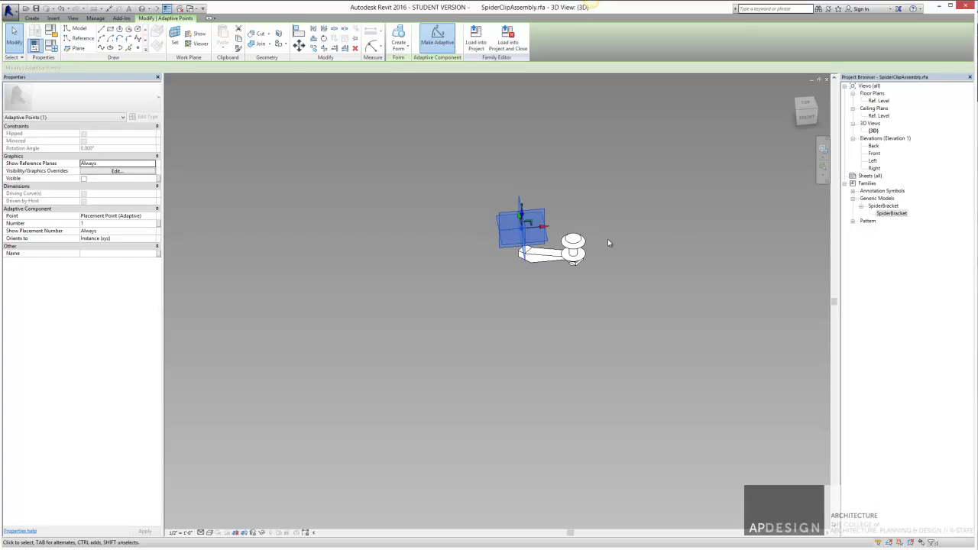
Step: Open the Ref. Level floor plan and frame the SpiderBracket with its adaptive point
click(582, 254)
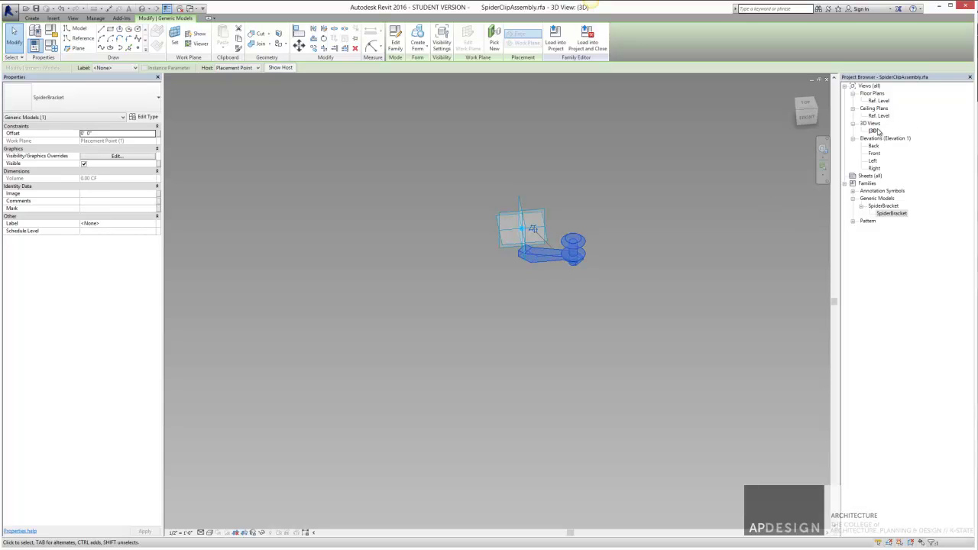
double_click(878, 101)
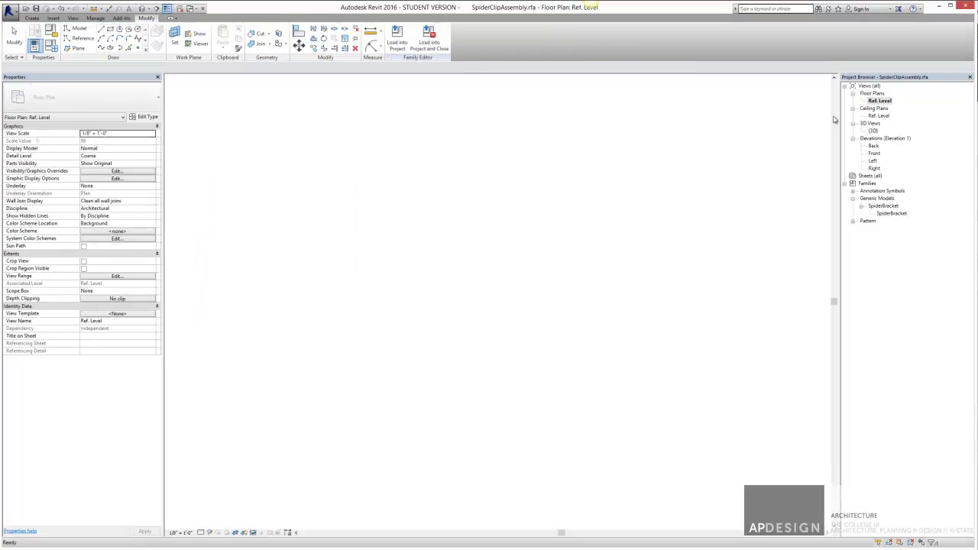
click(509, 276)
scroll(445, 251, up, 8)
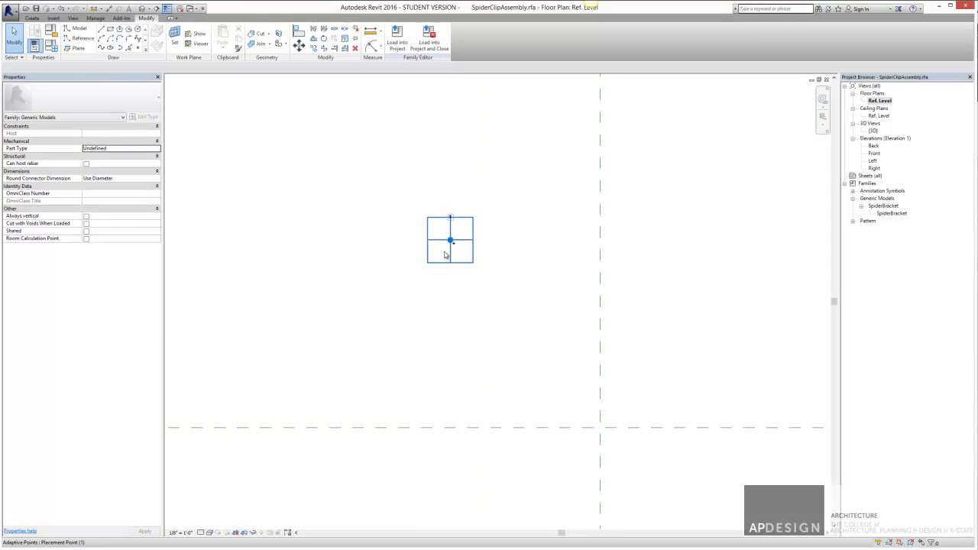
scroll(451, 259, up, 3)
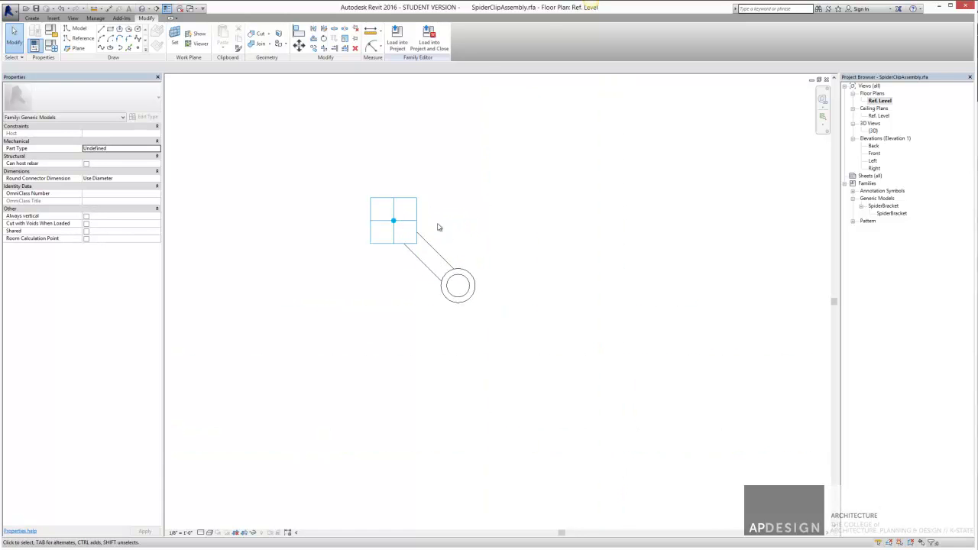
click(436, 257)
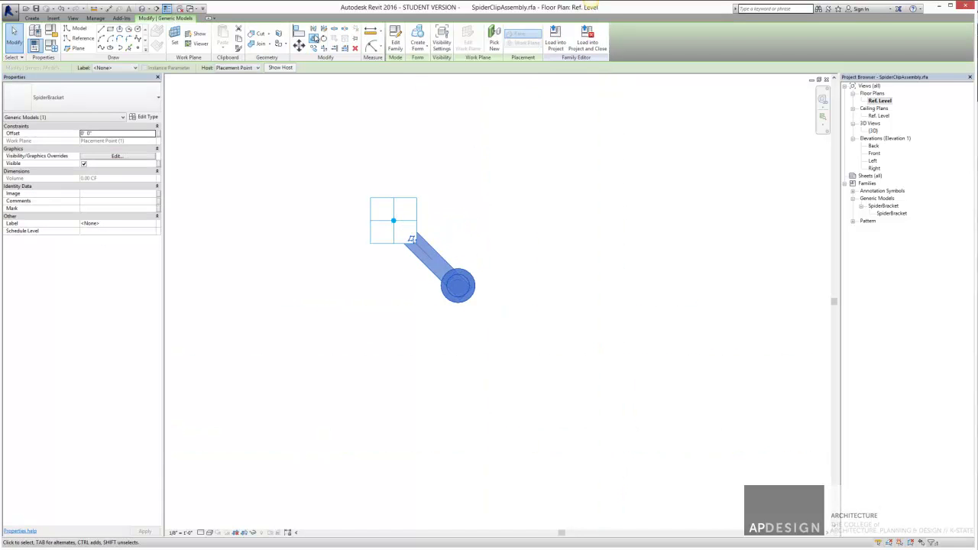
click(324, 38)
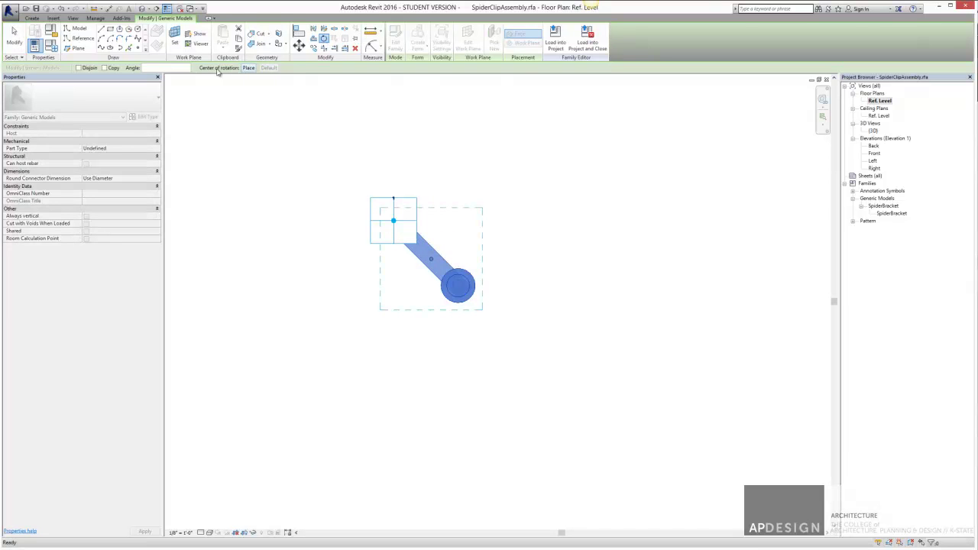
click(243, 68)
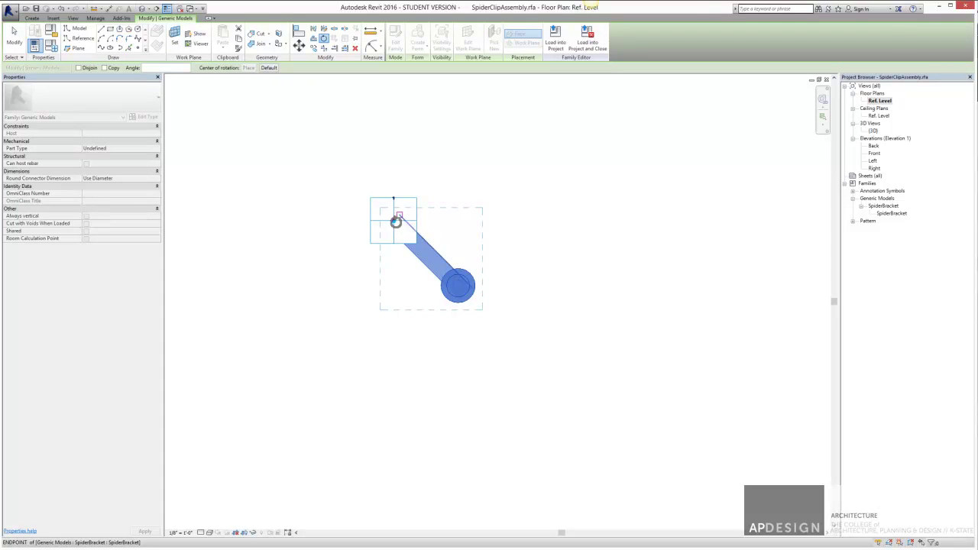
scroll(393, 221, up, 2)
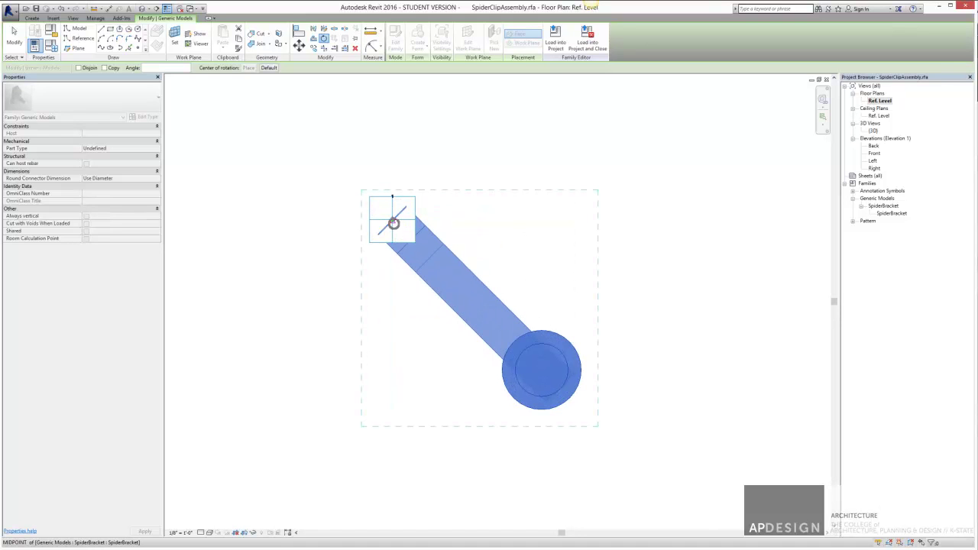
scroll(392, 221, up, 1)
scroll(392, 222, up, 1)
click(396, 221)
scroll(398, 226, down, 2)
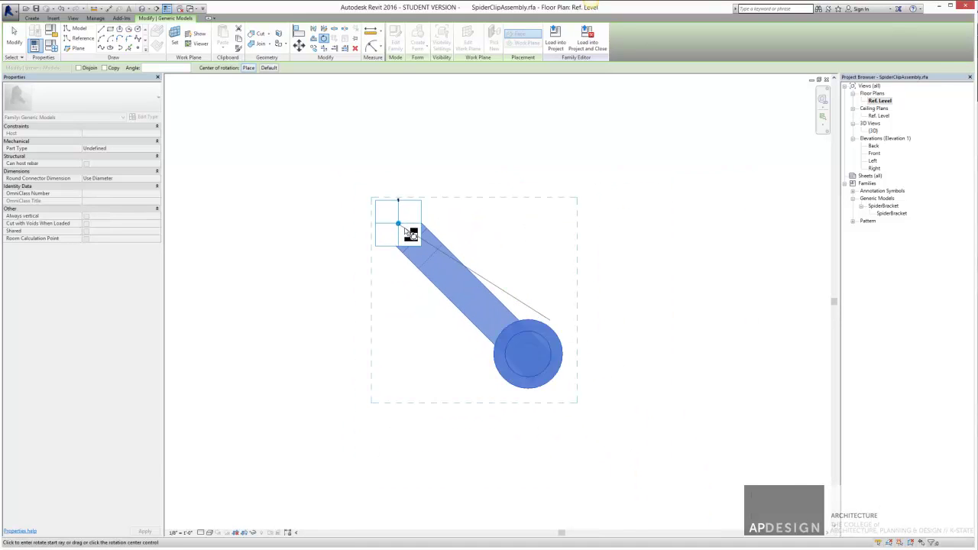
scroll(398, 227, up, 4)
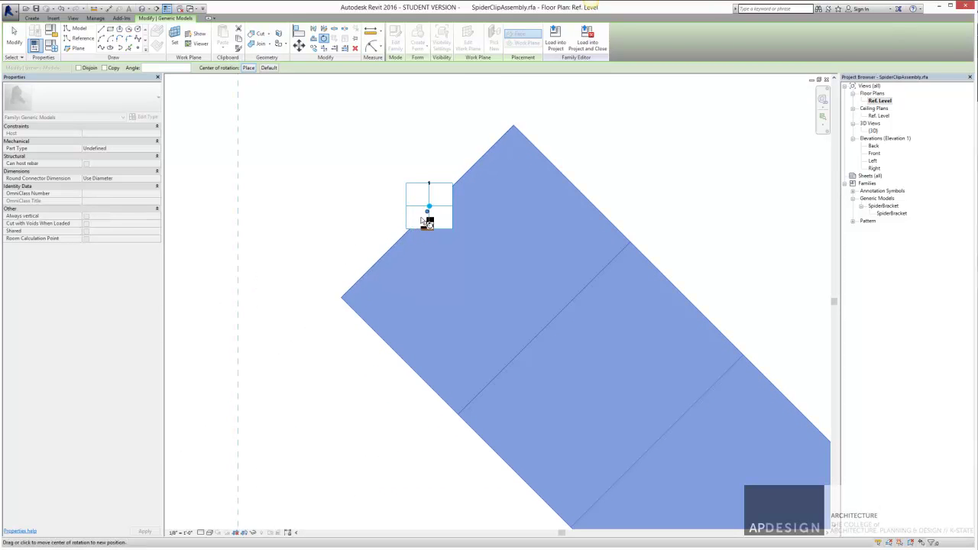
scroll(426, 222, down, 1)
scroll(423, 220, down, 2)
scroll(424, 221, up, 4)
scroll(424, 221, down, 1)
scroll(429, 222, up, 2)
scroll(432, 218, down, 3)
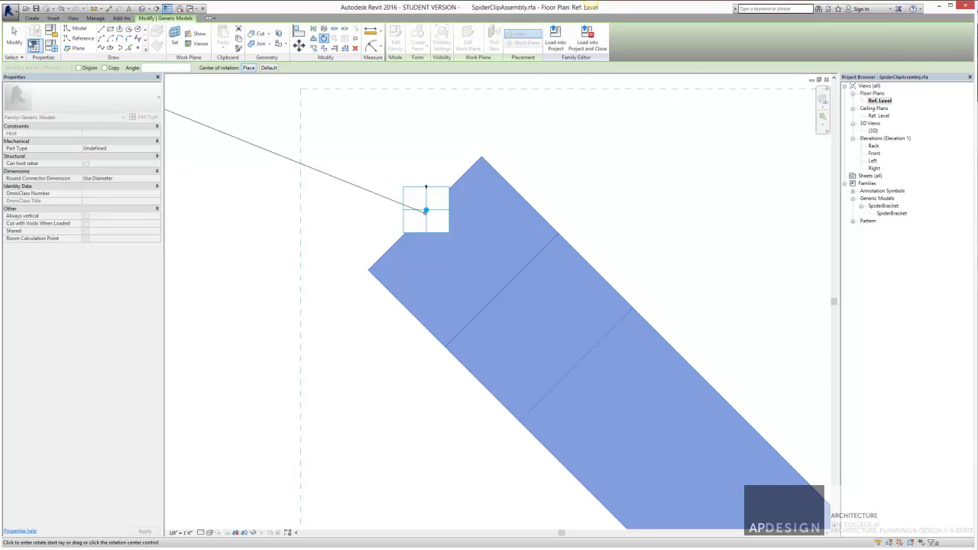
key(Escape)
key(Escape)
Step: Try to move the SpiderBracket so the midpoint of its end edge sits exactly on the adaptive point
scroll(523, 185, down, 3)
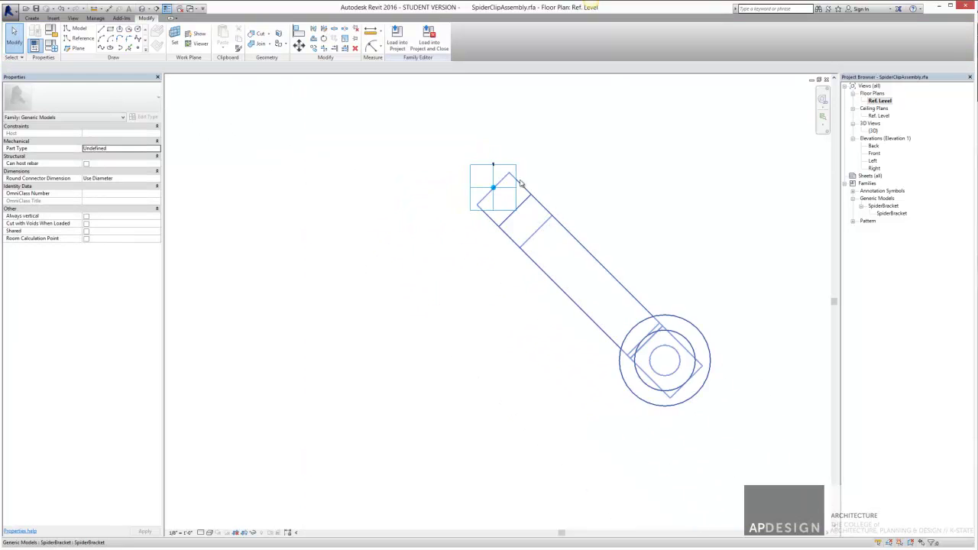
click(523, 185)
scroll(523, 185, up, 3)
click(299, 45)
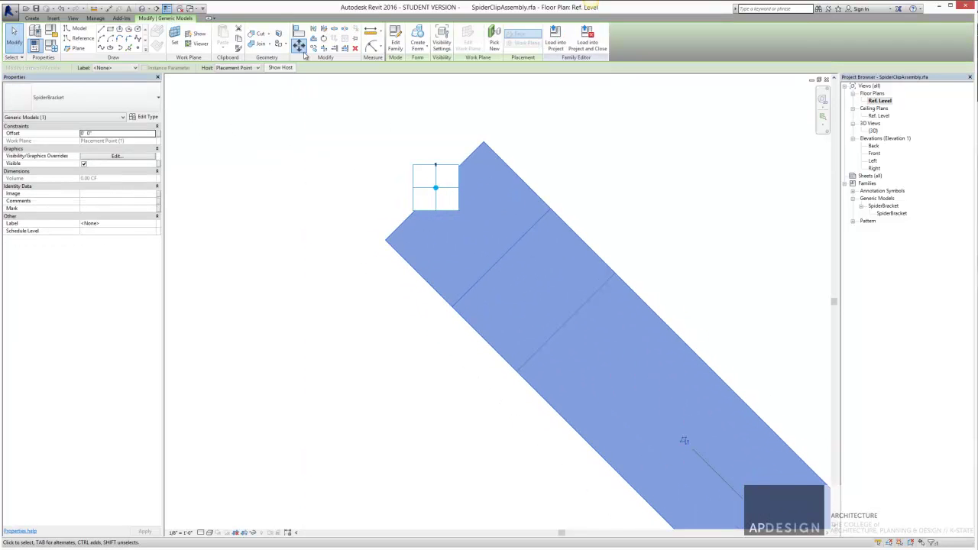
scroll(439, 180, up, 3)
click(440, 168)
scroll(443, 164, up, 3)
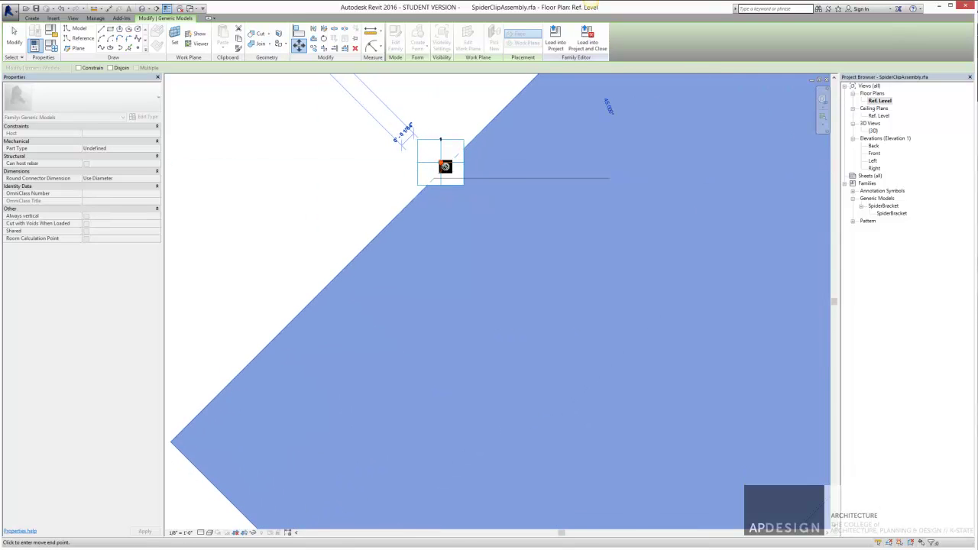
click(445, 169)
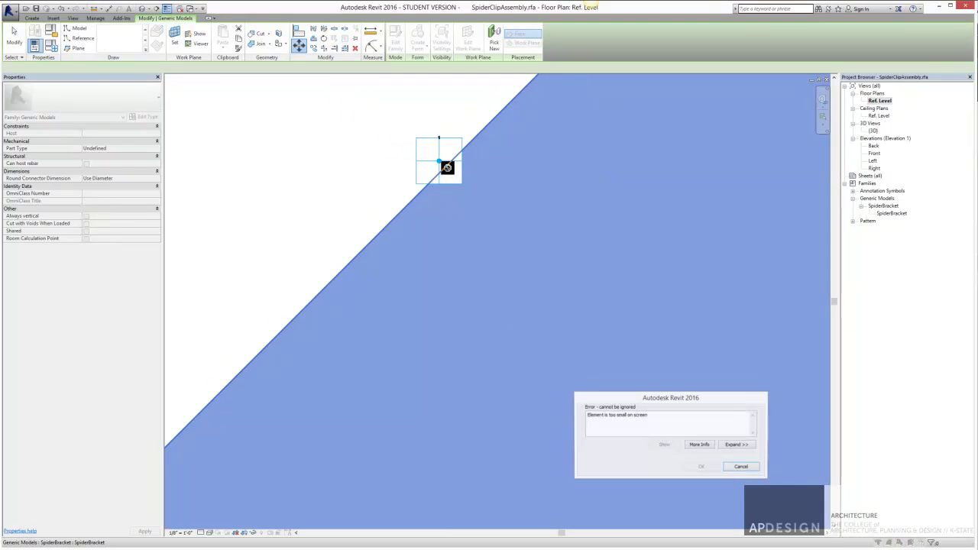
click(740, 466)
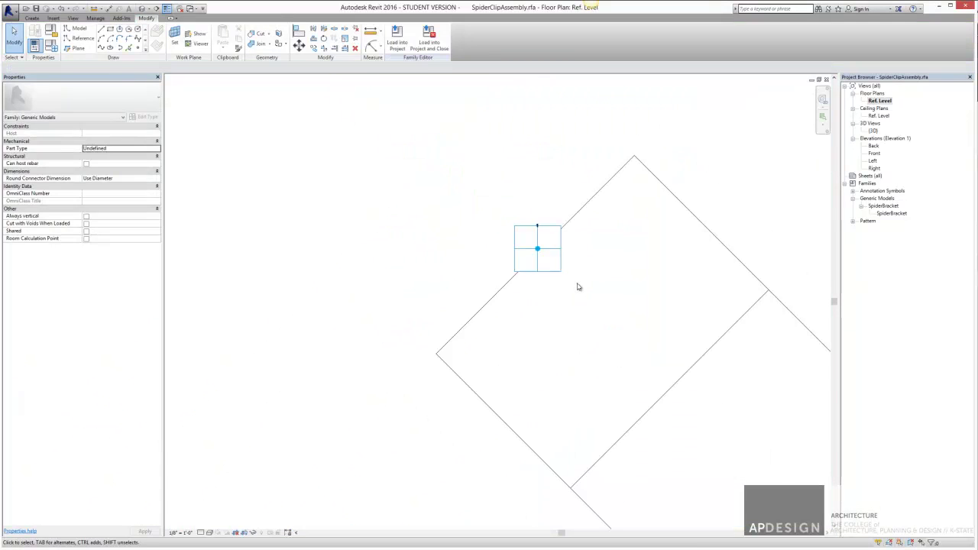
middle_drag(562, 245, 550, 247)
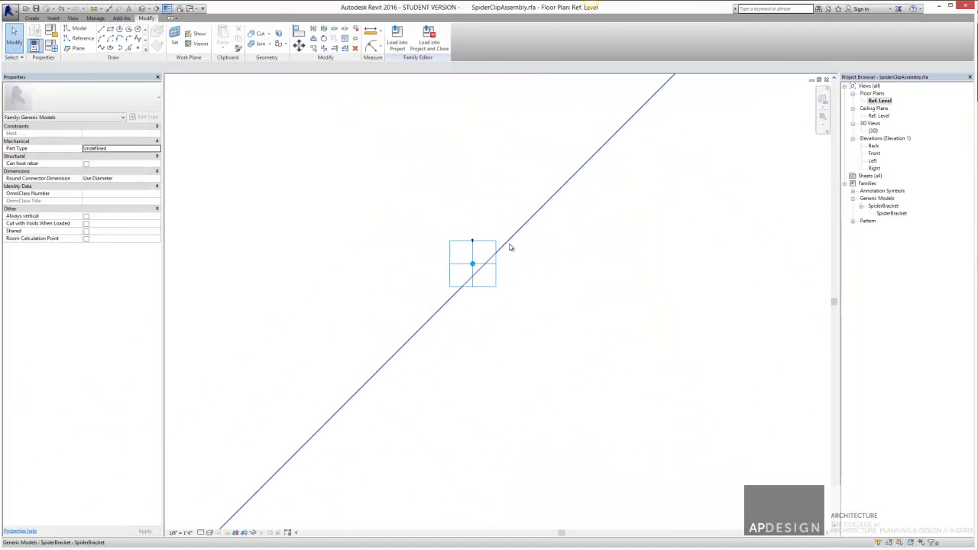
click(510, 247)
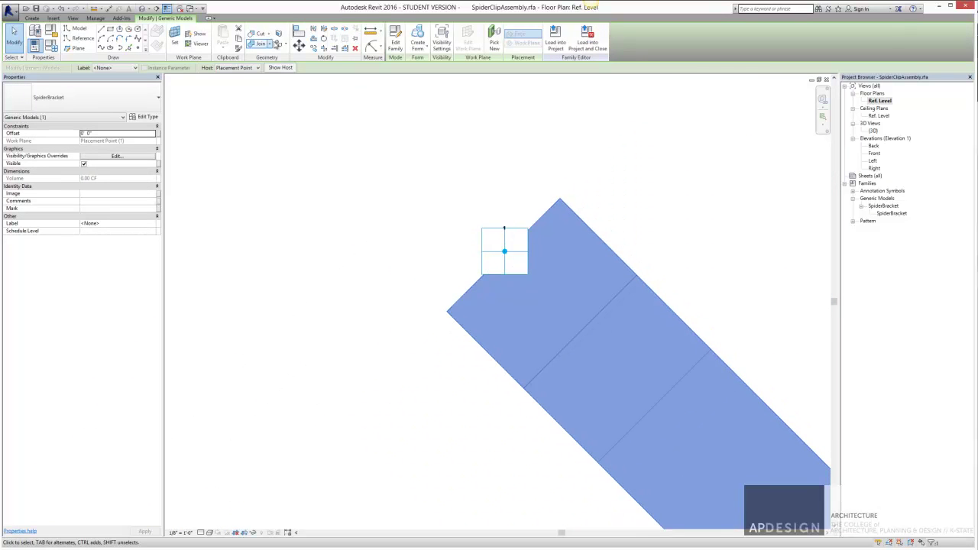
click(324, 38)
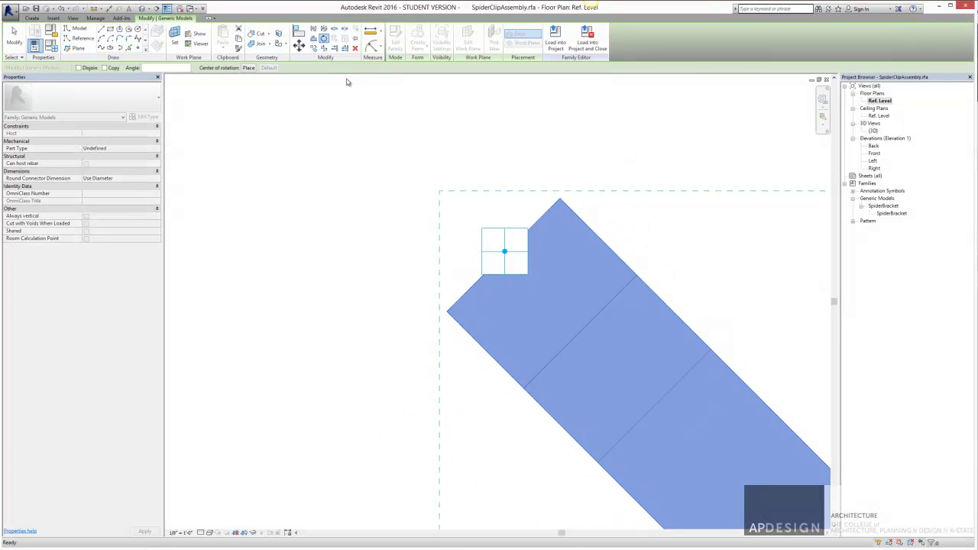
scroll(505, 248, up, 3)
click(504, 262)
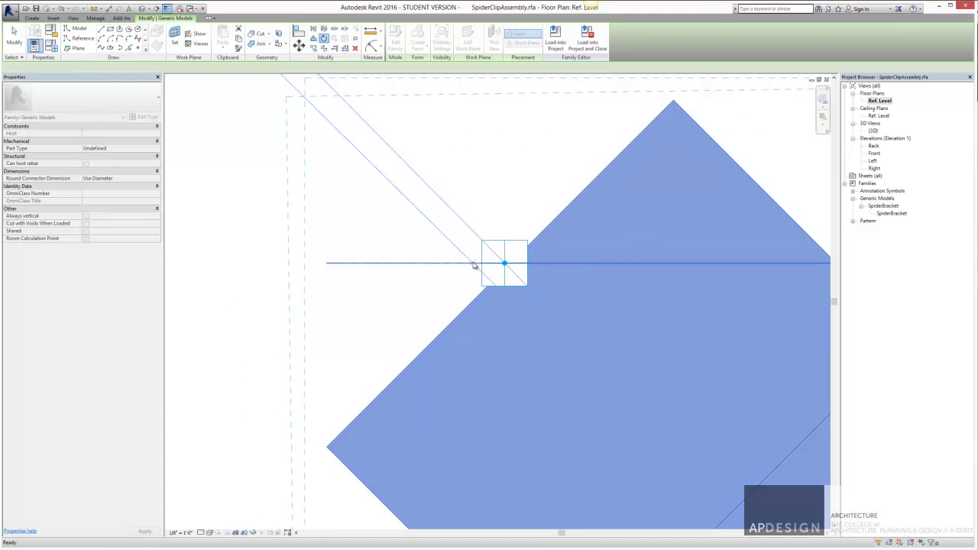
click(475, 265)
key(Escape)
Step: Try rotating the SpiderBracket 90° with the center of rotation placed on the adaptive point, and undo the rotation
click(558, 247)
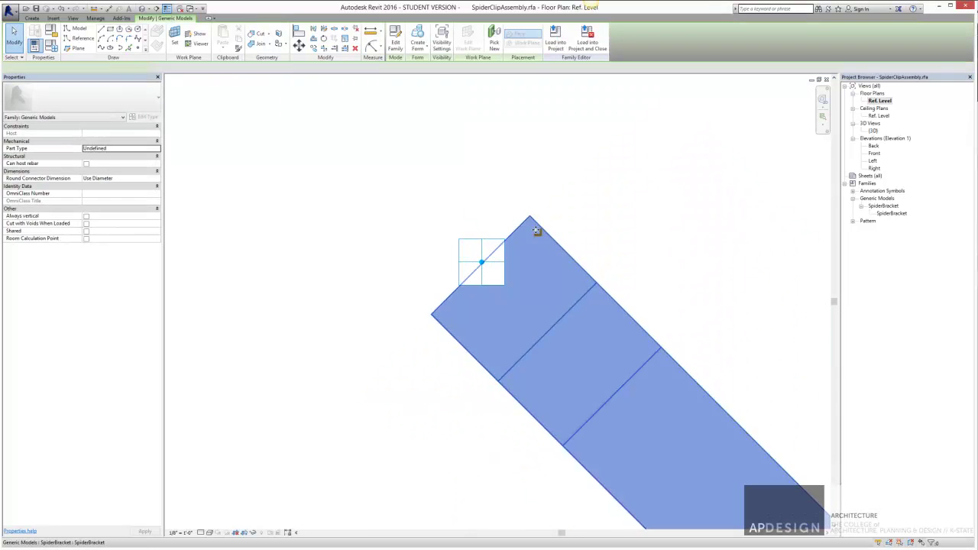
click(324, 38)
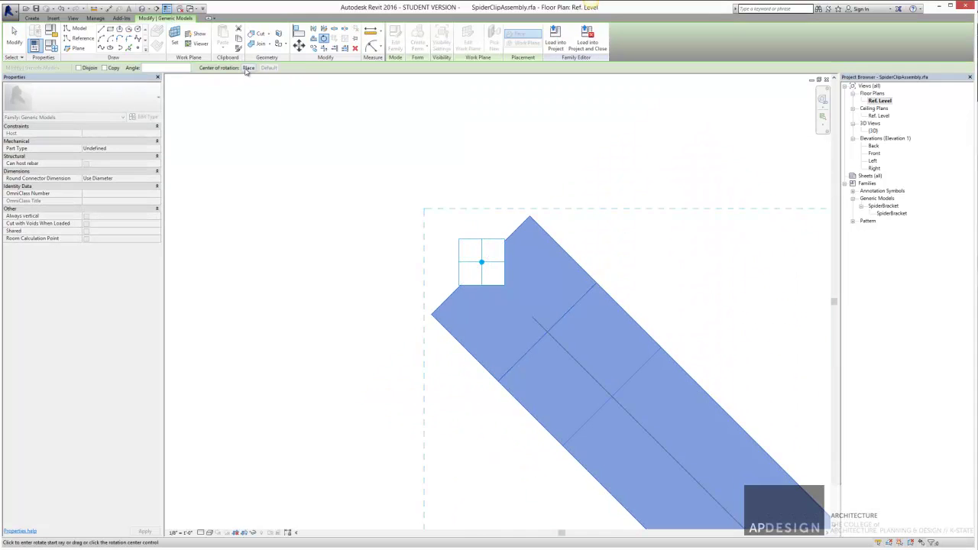
scroll(522, 274, down, 3)
scroll(523, 275, down, 2)
drag(610, 372, 510, 267)
scroll(511, 259, up, 4)
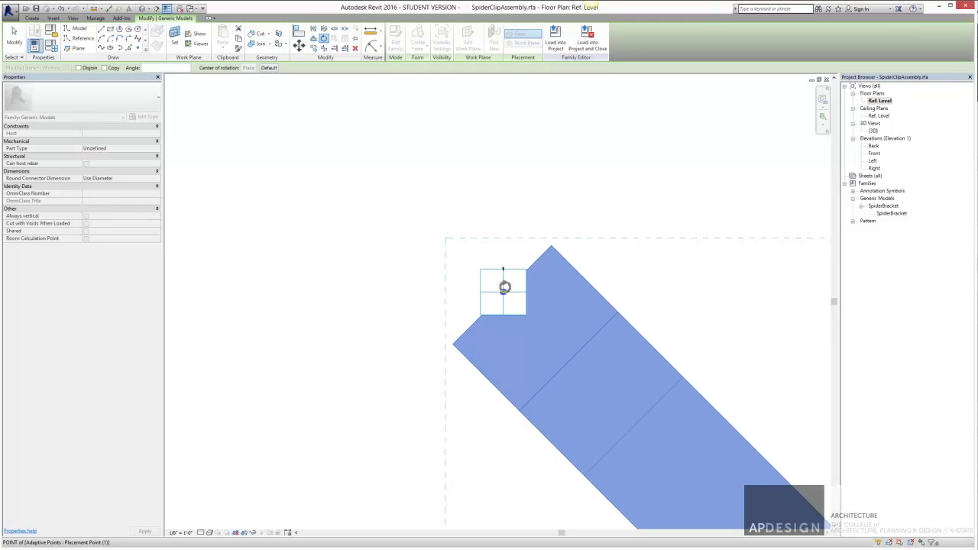
click(629, 293)
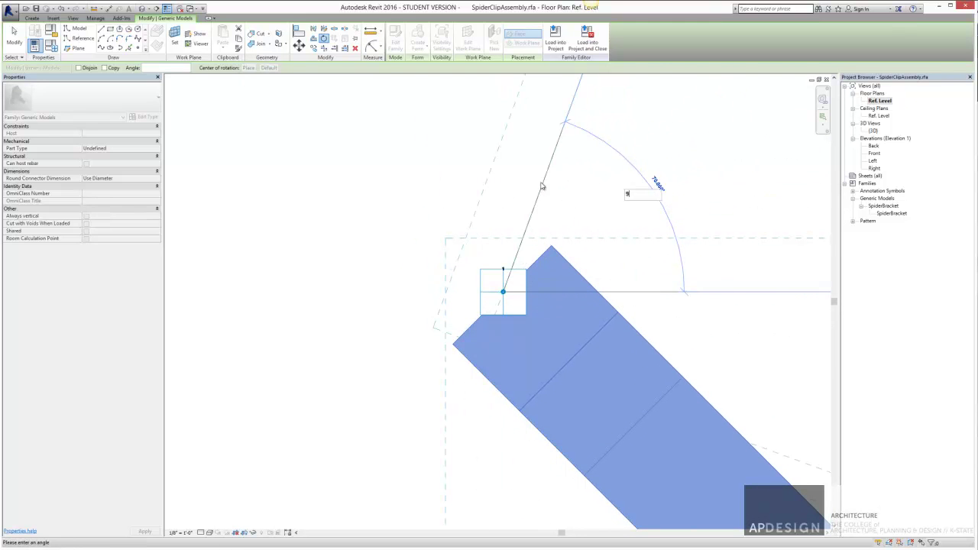
click(540, 184)
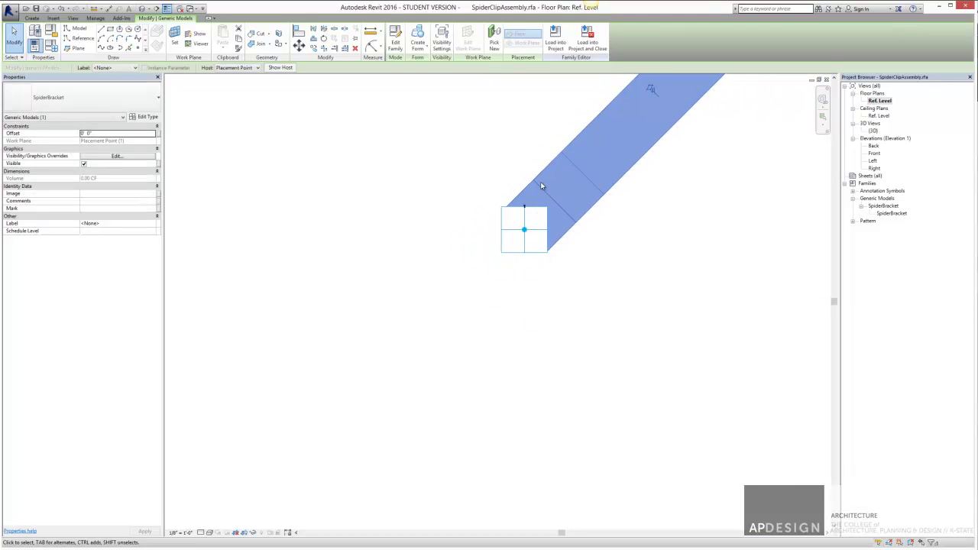
key(ctrl+z)
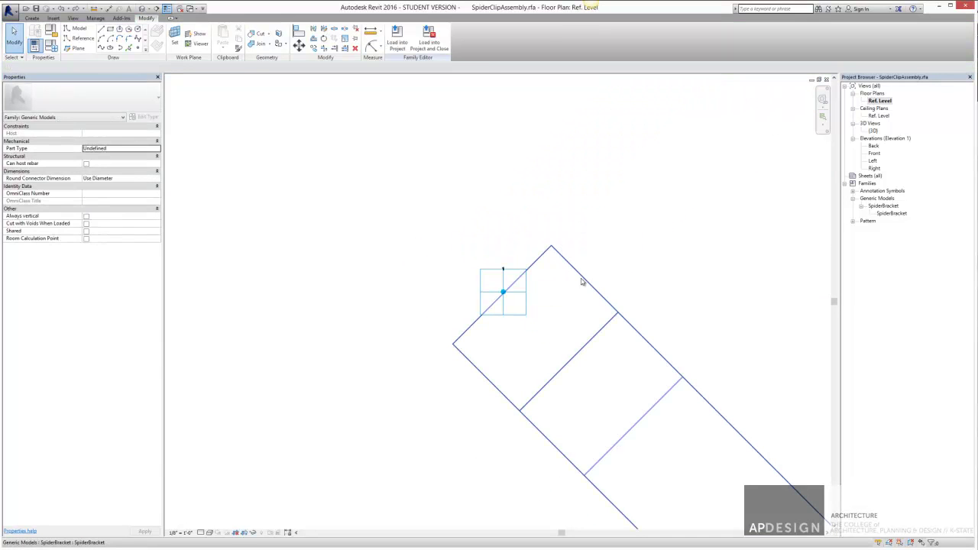
Step: Create a rotated copy of the SpiderBracket with the center of rotation on the adaptive point and a 90° sweep
click(577, 281)
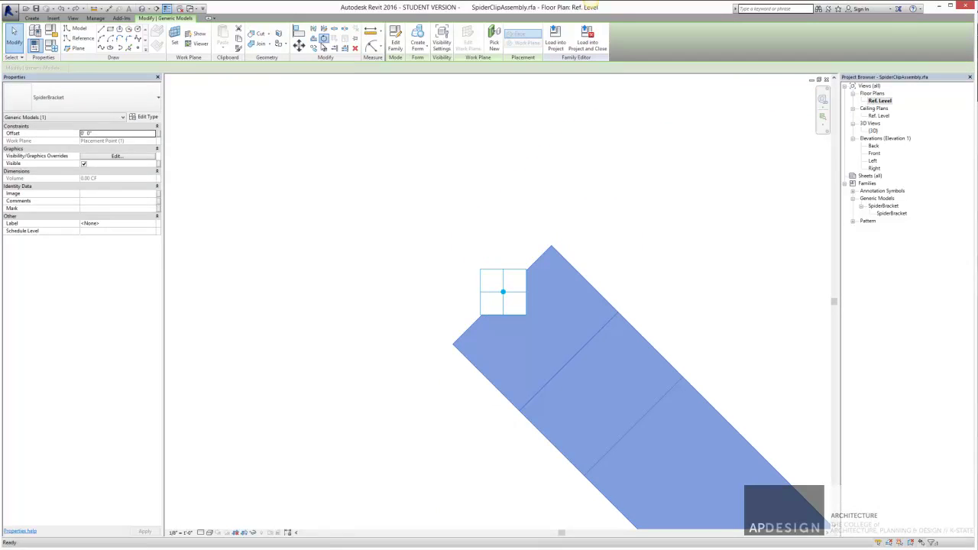
click(324, 39)
click(110, 70)
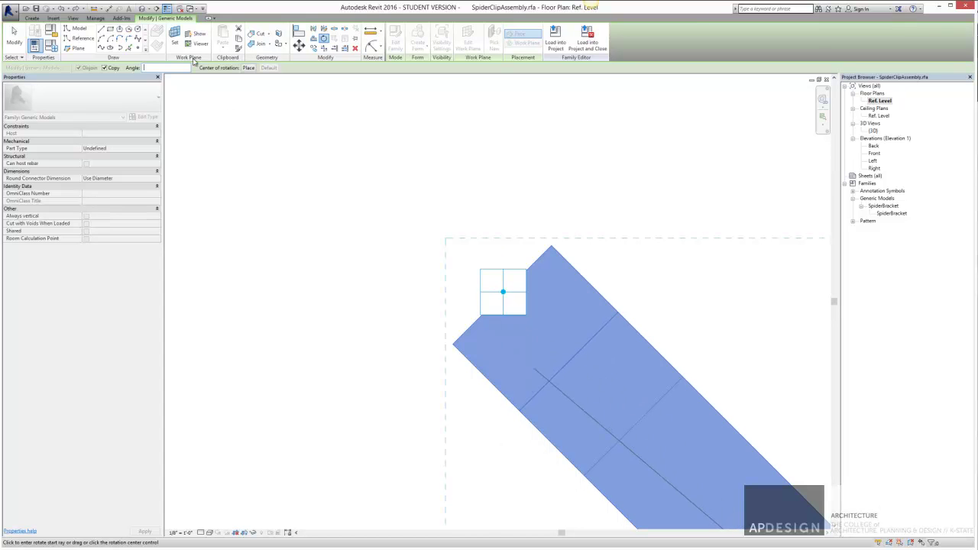
click(248, 68)
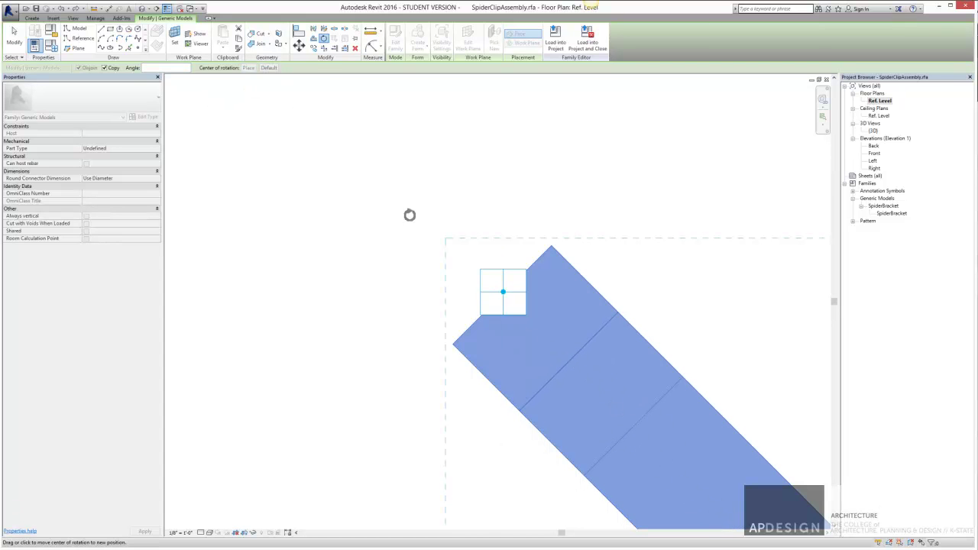
scroll(503, 289, up, 5)
click(503, 289)
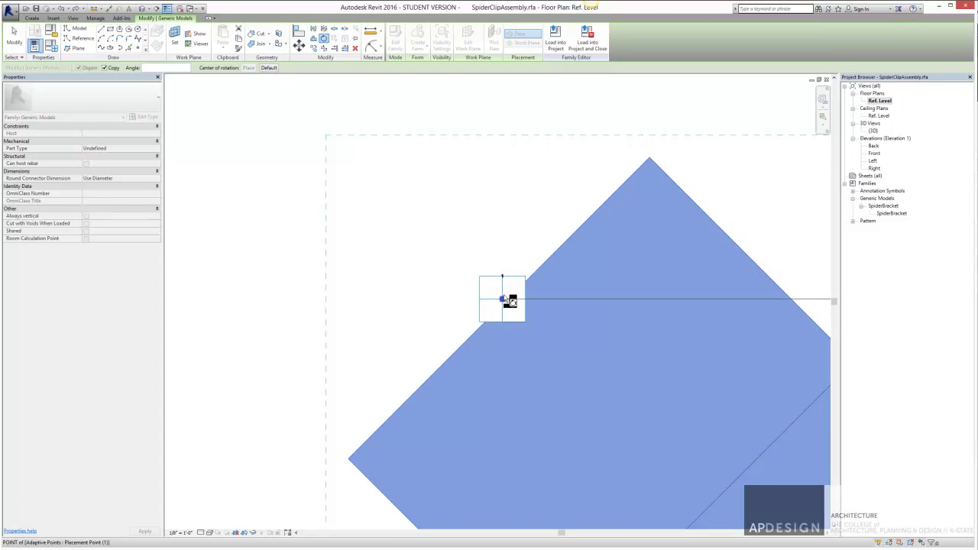
click(806, 299)
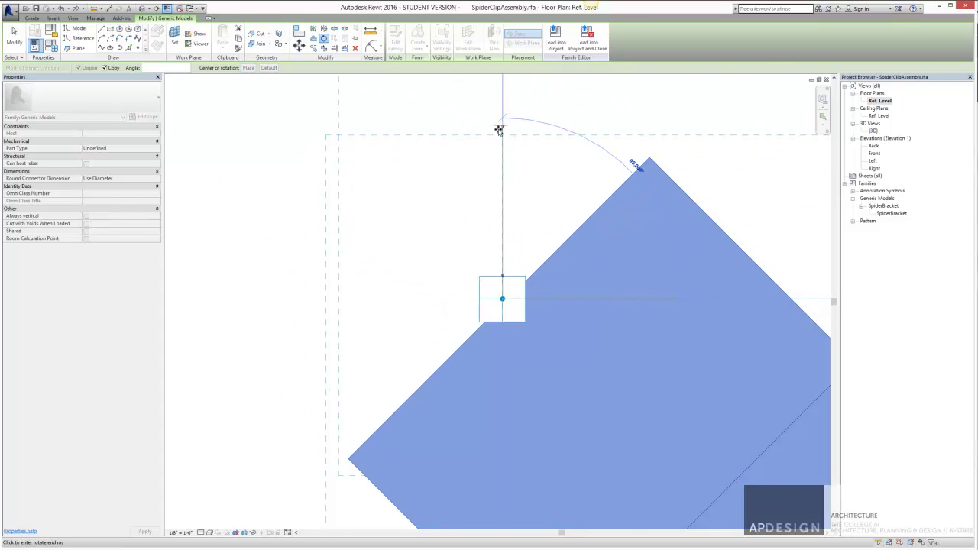
click(499, 128)
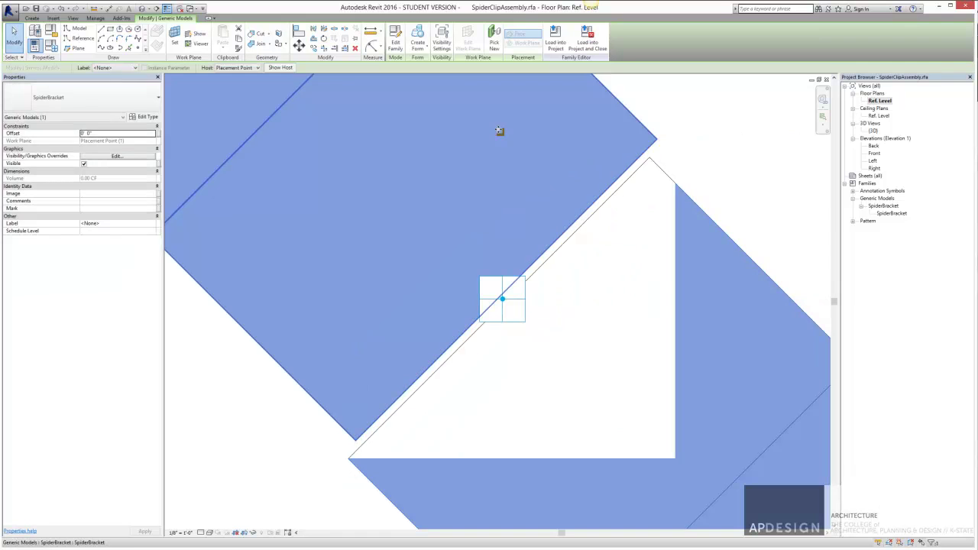
scroll(499, 132, down, 5)
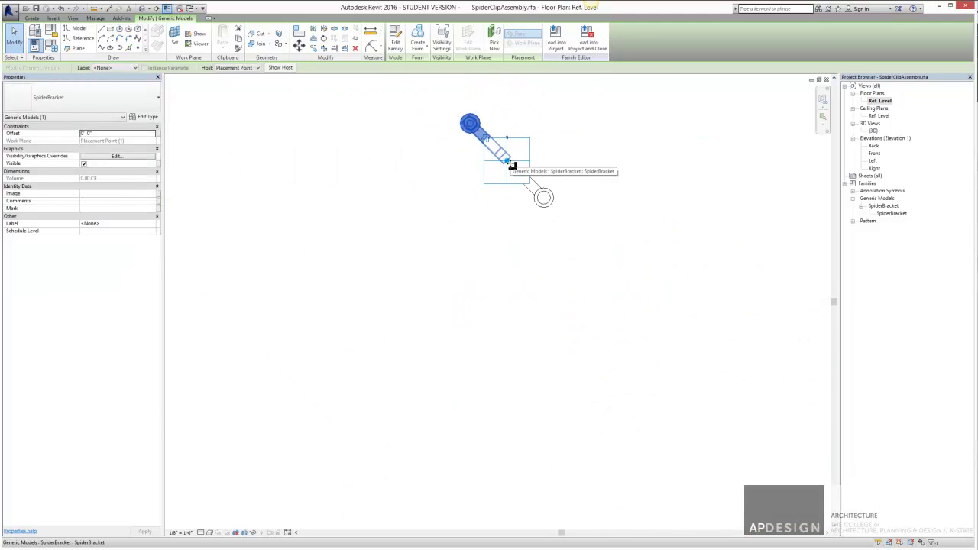
scroll(514, 151, up, 2)
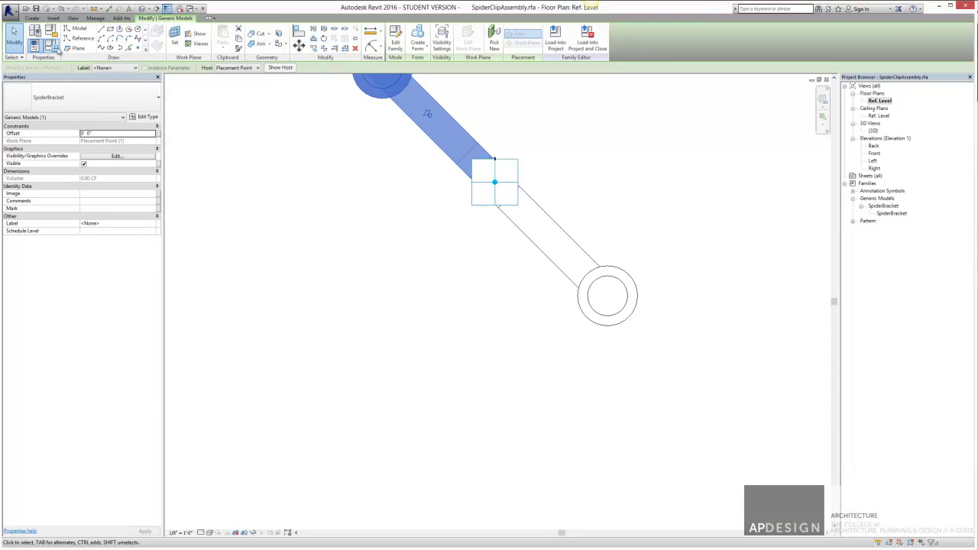
click(15, 38)
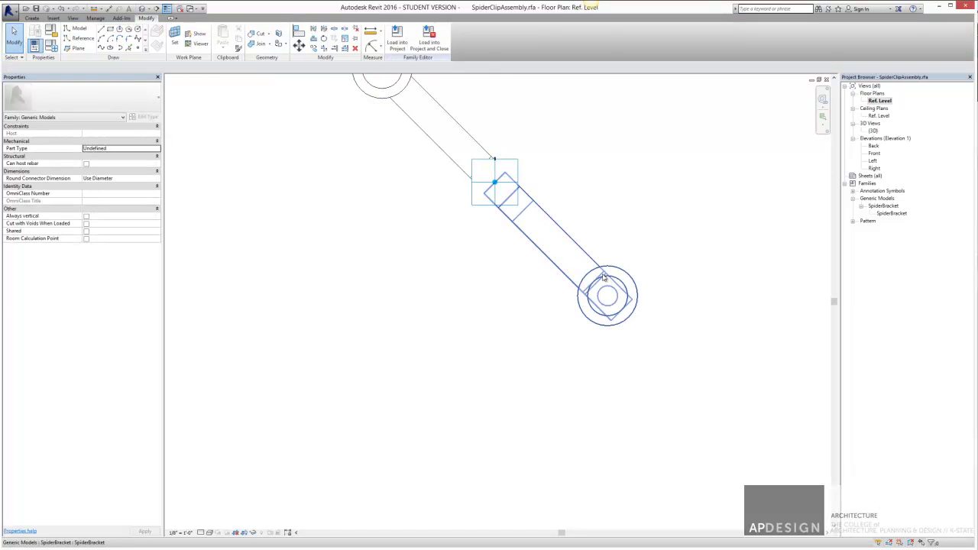
Step: Copy both SpiderBrackets and paste duplicates aligned to the same place, dismissing the identical-instances warning
click(608, 278)
ctrl+click(502, 147)
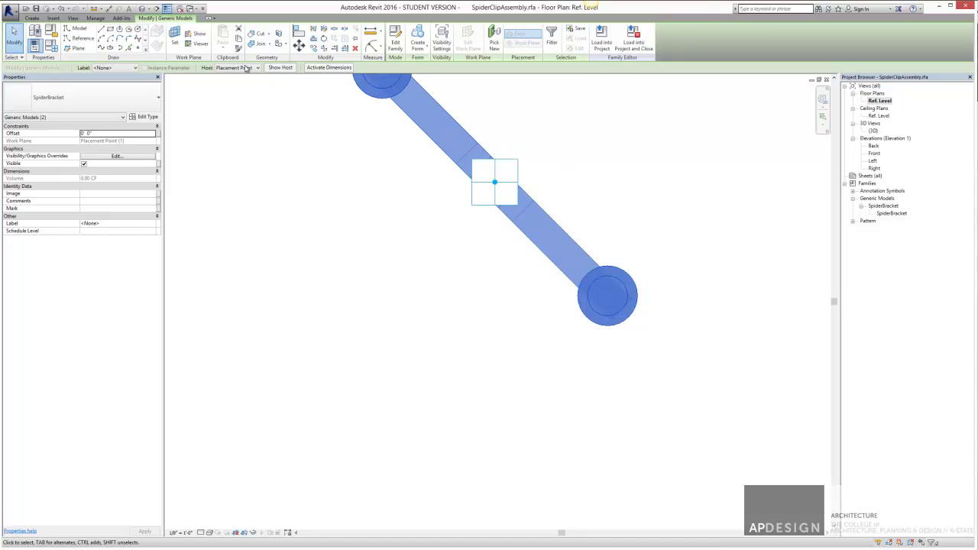
click(393, 172)
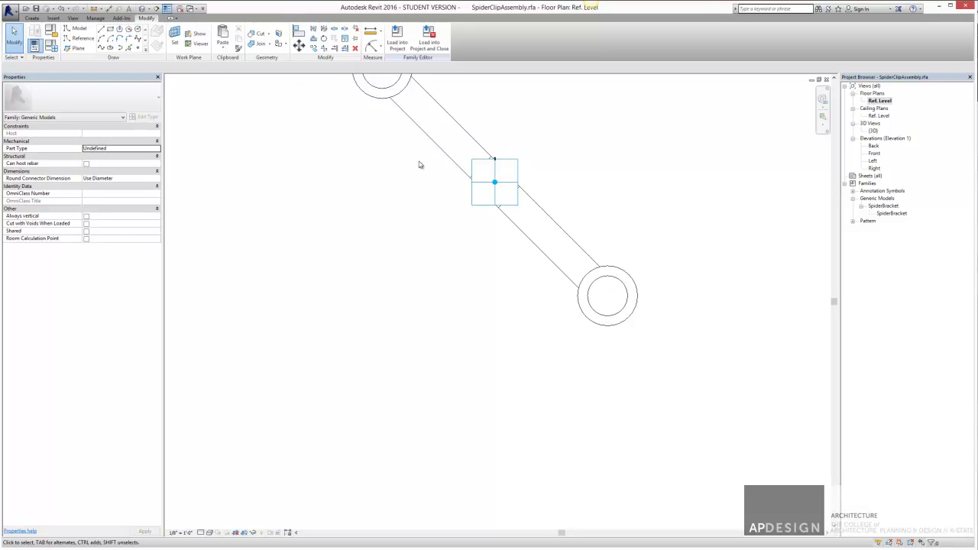
click(223, 46)
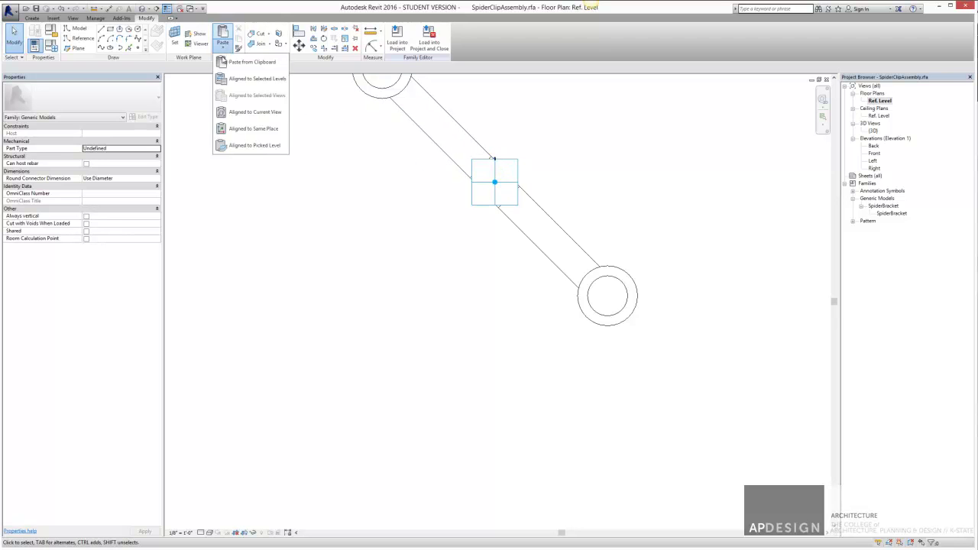
click(254, 129)
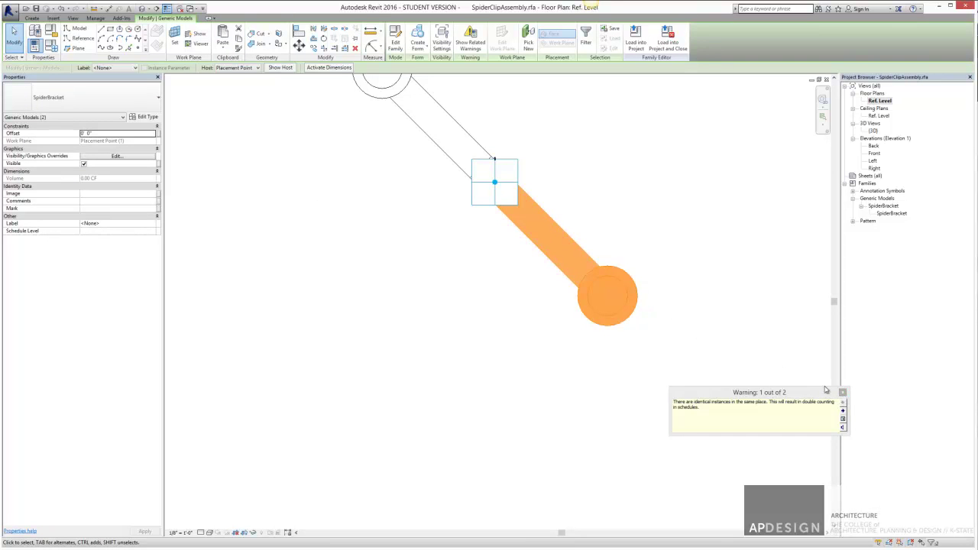
click(842, 393)
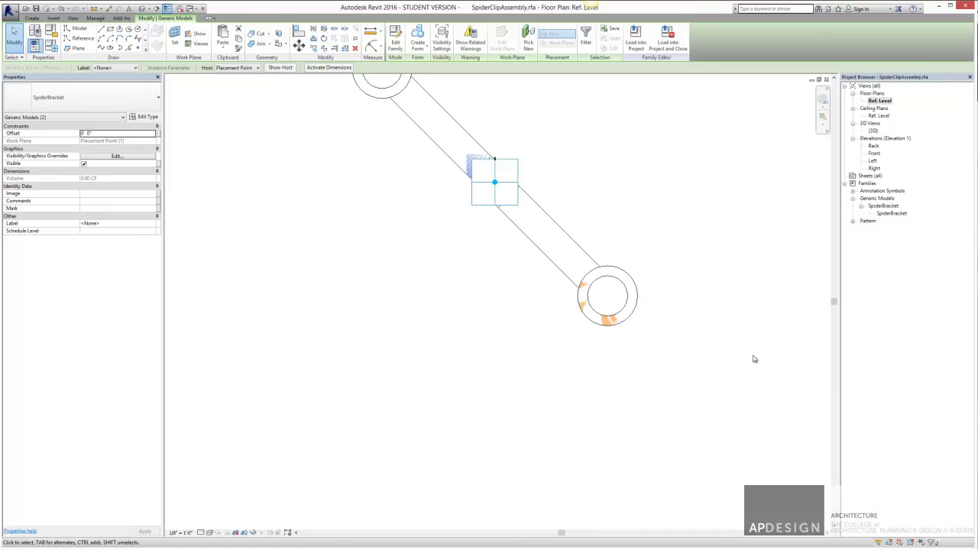
Step: Rotate the duplicate of the lower-right SpiderBracket 90° counterclockwise about the adaptive point to form the upper-right arm
click(634, 315)
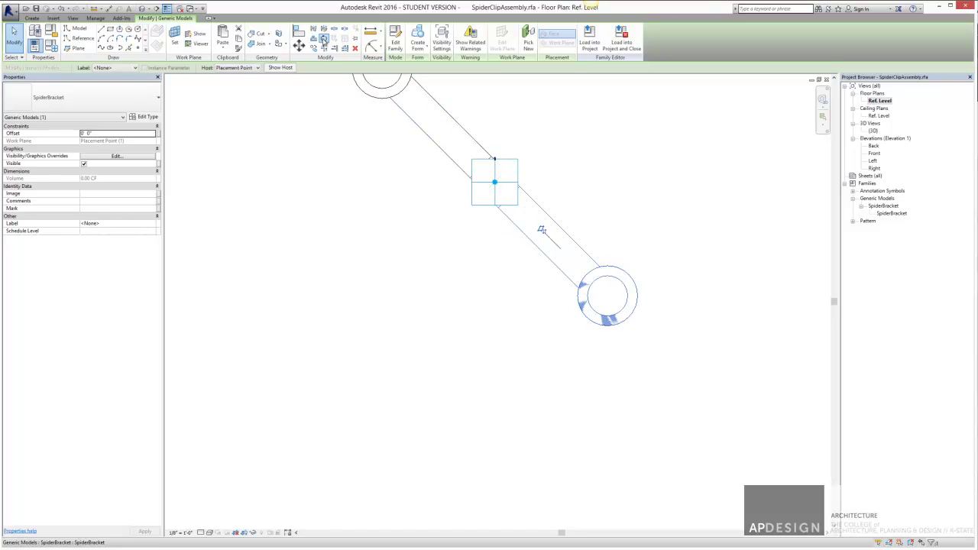
click(324, 38)
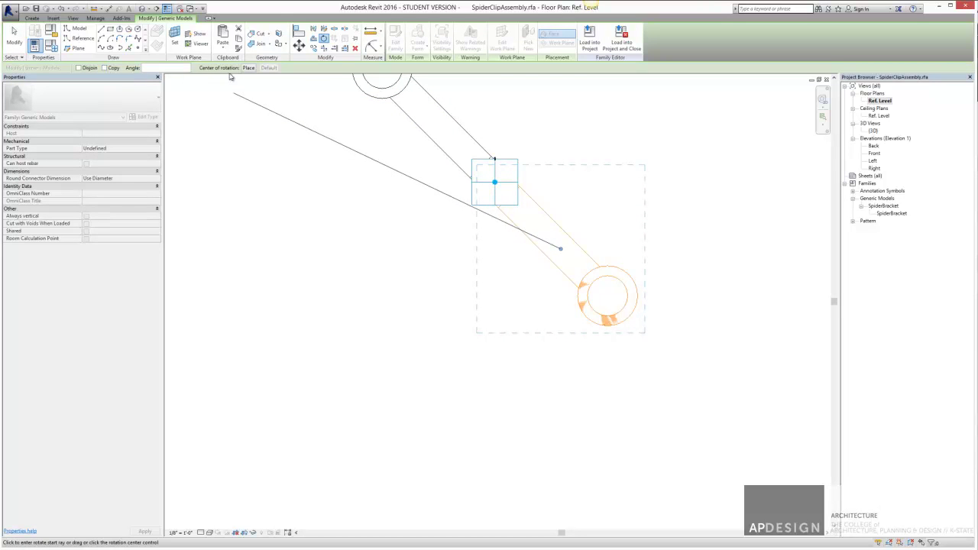
drag(551, 239, 495, 188)
scroll(495, 188, up, 3)
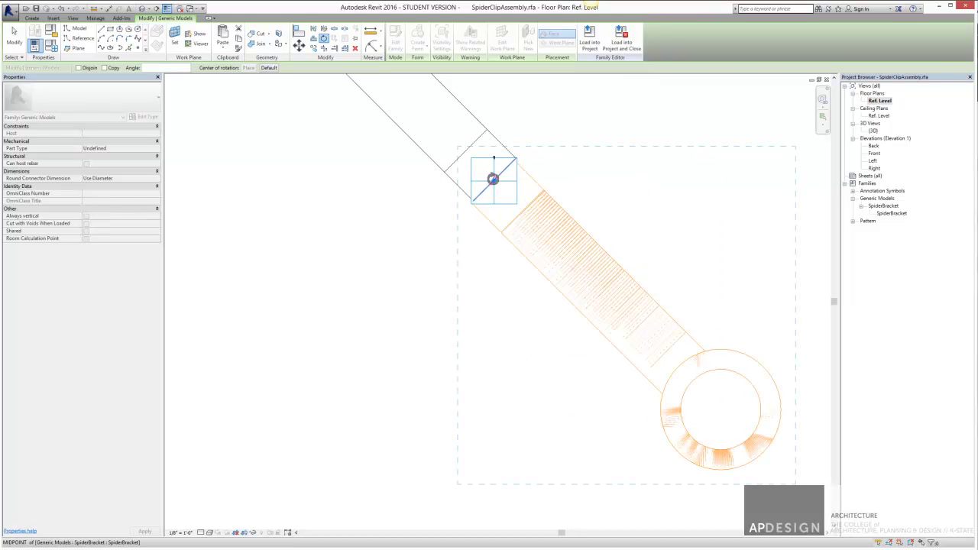
scroll(494, 177, up, 4)
scroll(495, 175, up, 2)
click(558, 187)
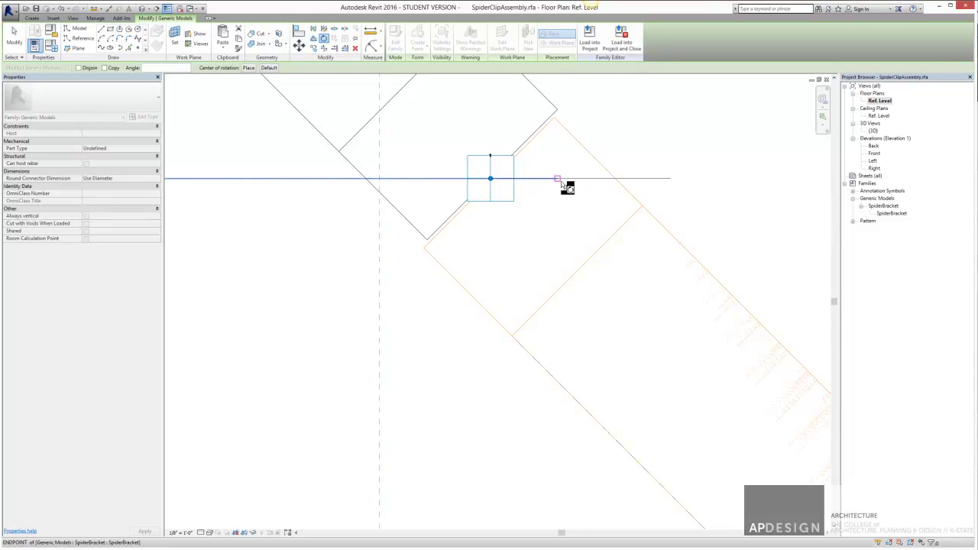
click(494, 120)
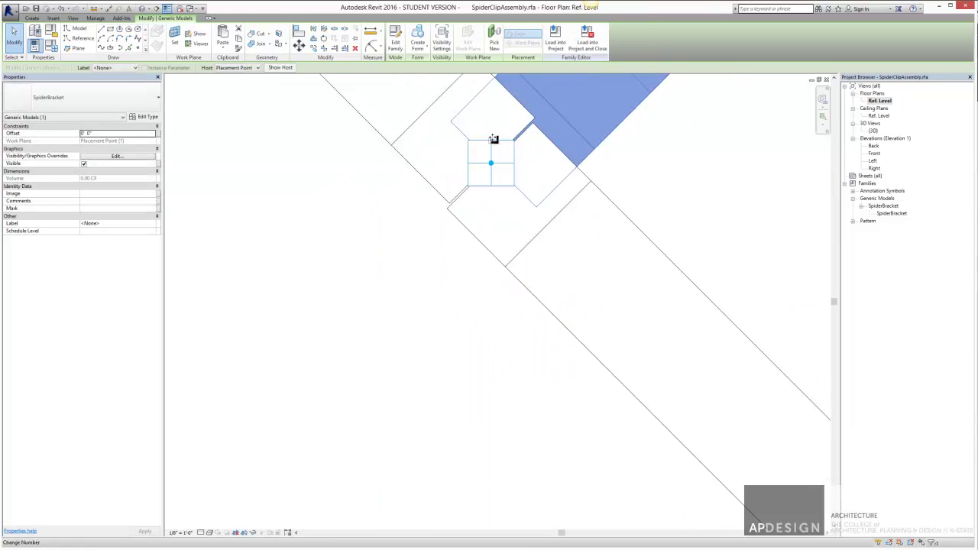
scroll(501, 157, down, 4)
scroll(495, 131, up, 3)
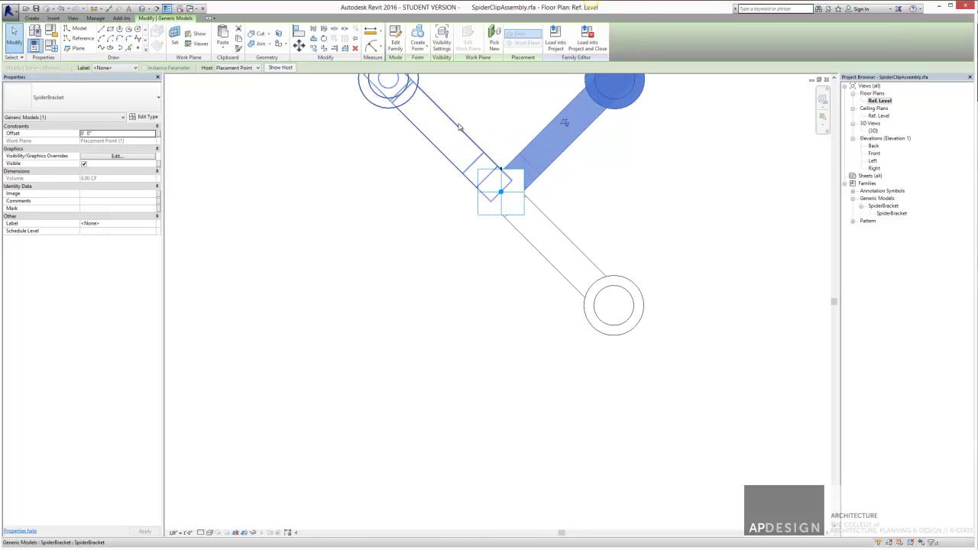
Step: Rotate the duplicate of the upper-left SpiderBracket 90° counterclockwise about the adaptive point to form the lower-left arm
click(460, 126)
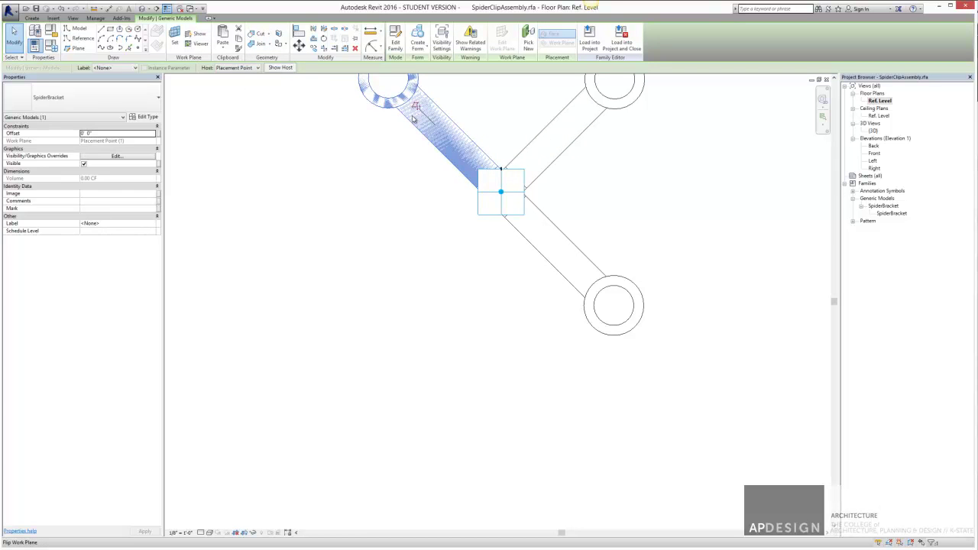
click(324, 38)
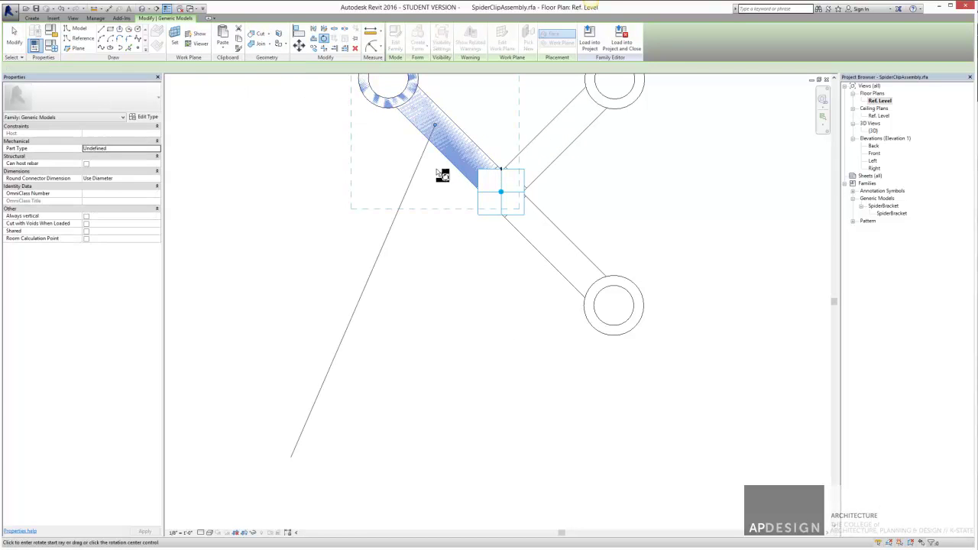
click(435, 125)
scroll(501, 191, up, 6)
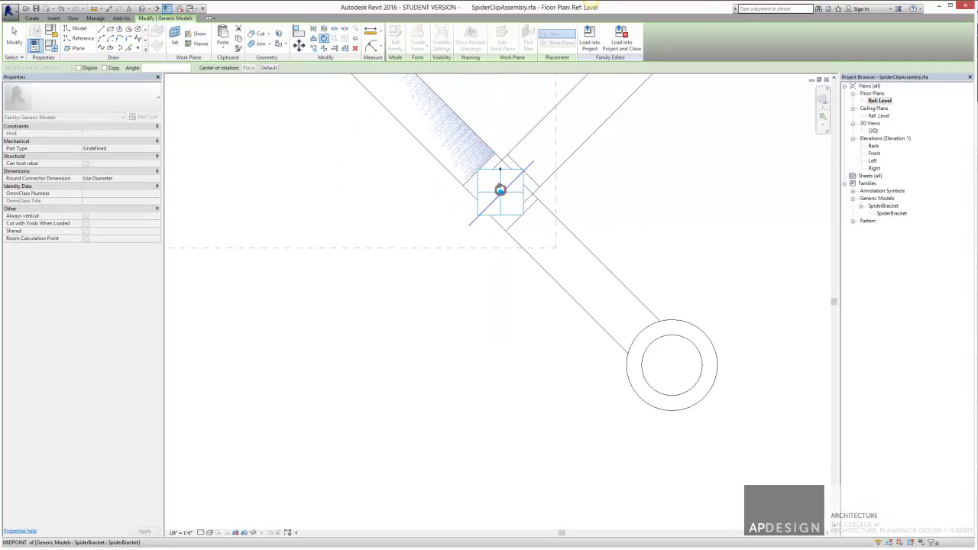
scroll(502, 201, up, 5)
click(489, 202)
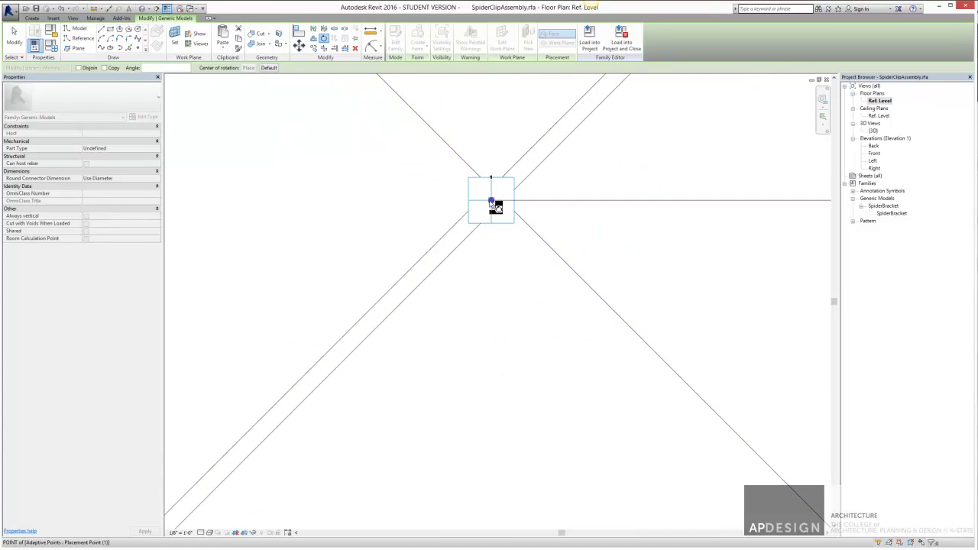
scroll(491, 205, down, 4)
scroll(491, 206, down, 1)
scroll(313, 261, down, 4)
click(266, 254)
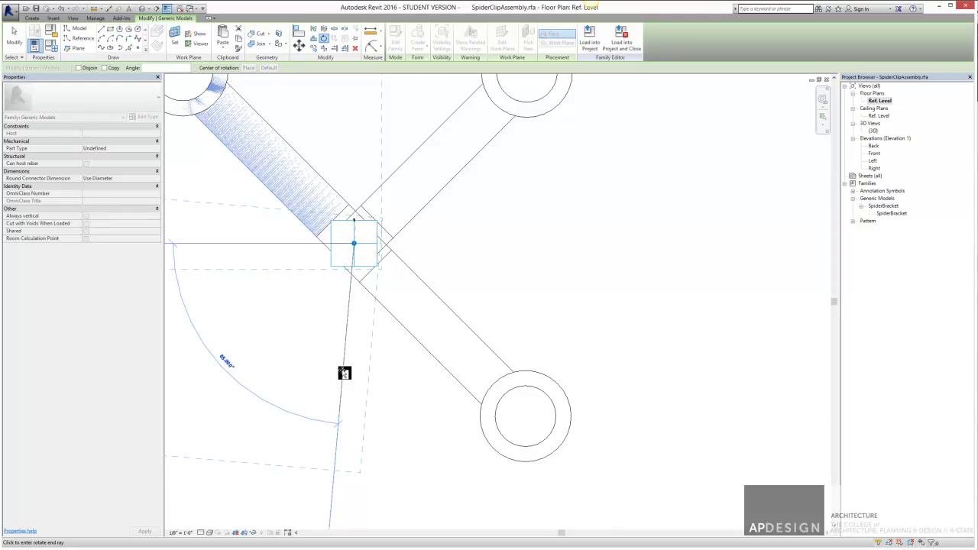
click(343, 374)
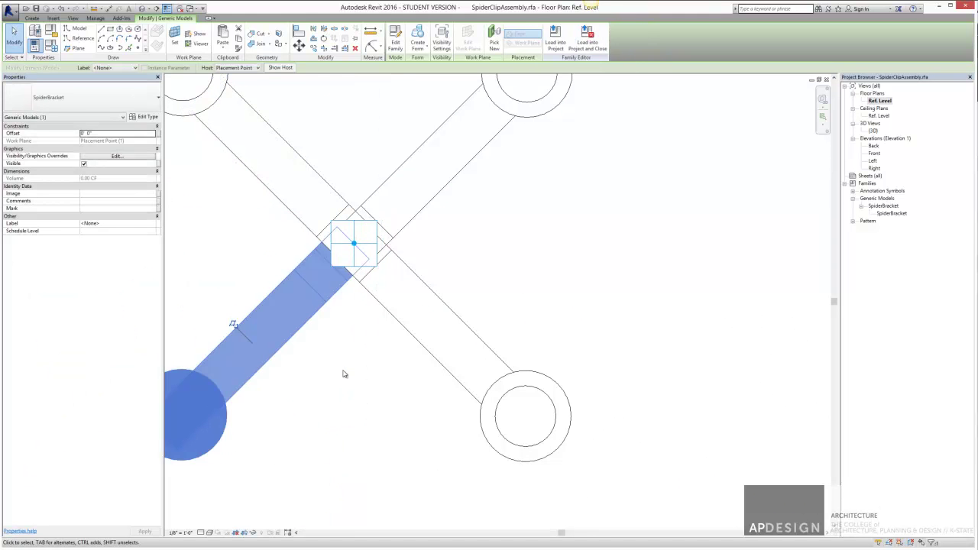
scroll(345, 372, down, 2)
click(439, 323)
Step: Examine how the inner ends of the four SpiderBrackets meet around the adaptive point in the floor plan
scroll(439, 321, up, 2)
scroll(450, 319, down, 2)
scroll(371, 323, up, 8)
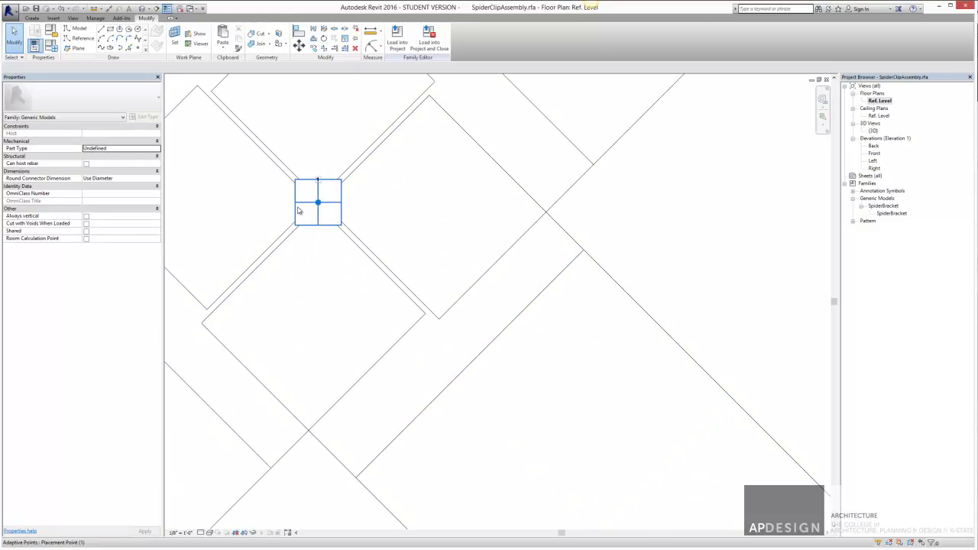
scroll(348, 227, down, 3)
scroll(374, 215, up, 2)
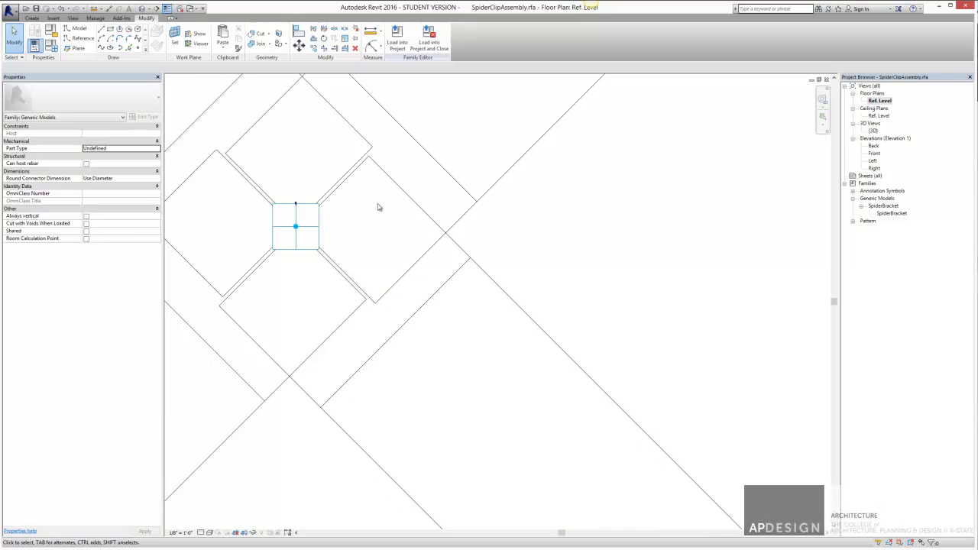
scroll(385, 186, down, 1)
scroll(385, 188, down, 4)
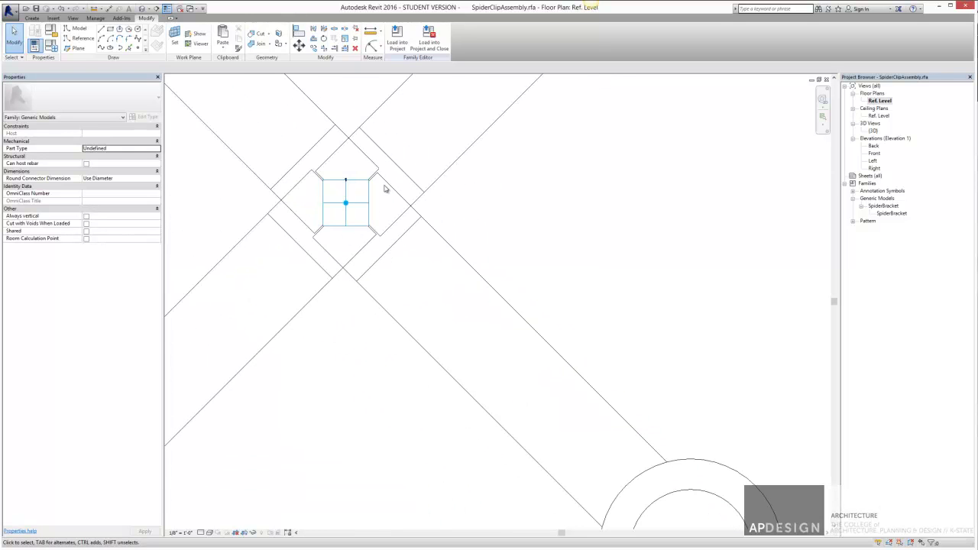
scroll(385, 191, down, 4)
scroll(421, 201, down, 2)
scroll(392, 190, up, 6)
scroll(391, 191, up, 3)
scroll(382, 301, down, 6)
scroll(405, 275, down, 1)
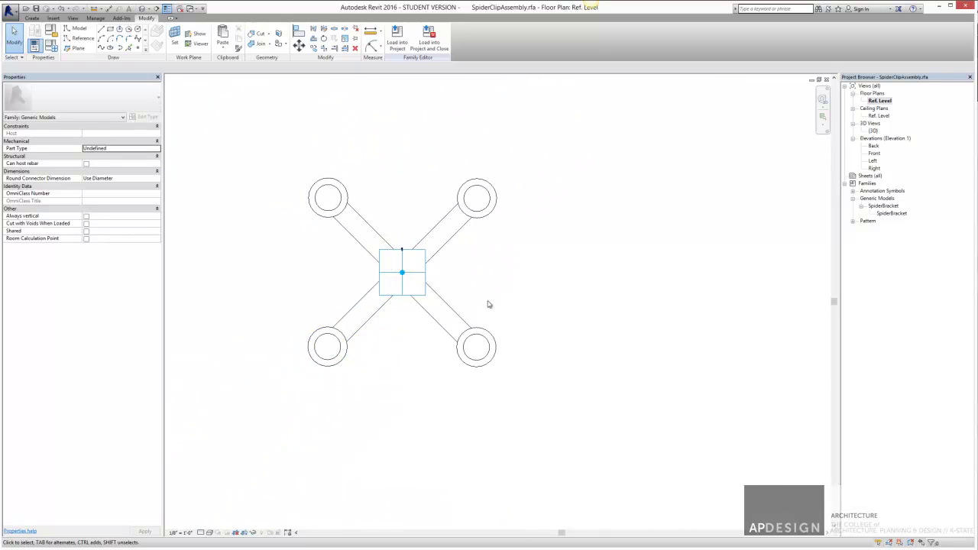
Step: Inspect the four-arm assembly in the 3D view, and open the Front elevation framed on the brackets and adaptive point
double_click(872, 130)
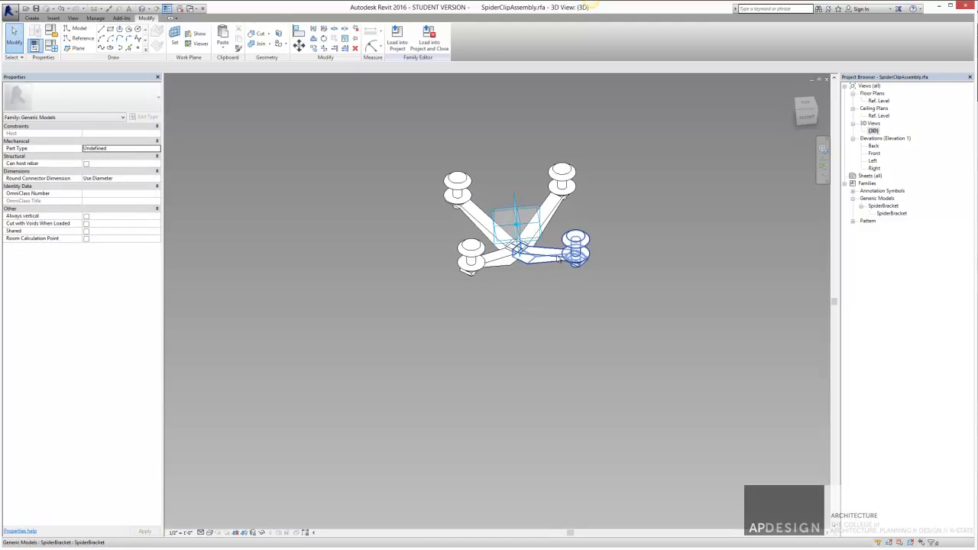
shift+middle_drag(558, 260, 466, 178)
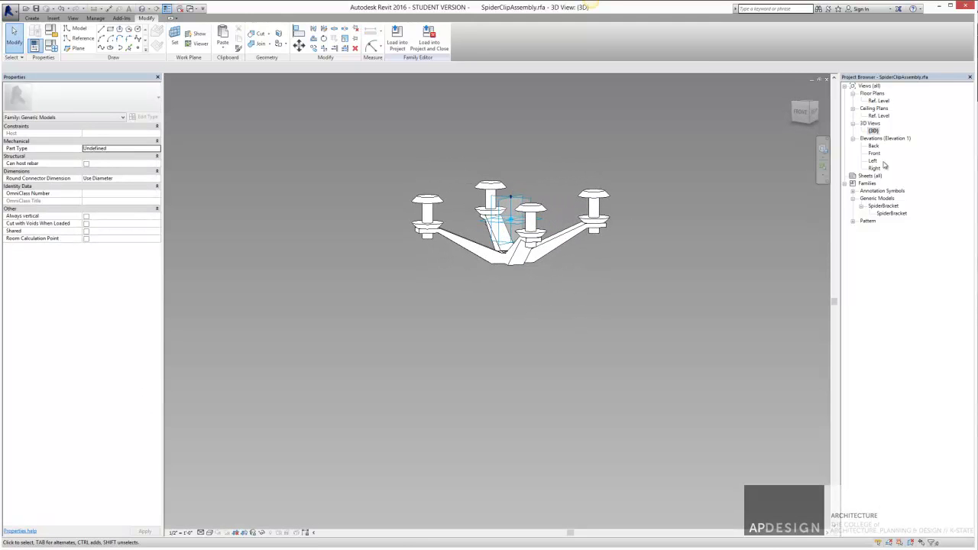
double_click(873, 154)
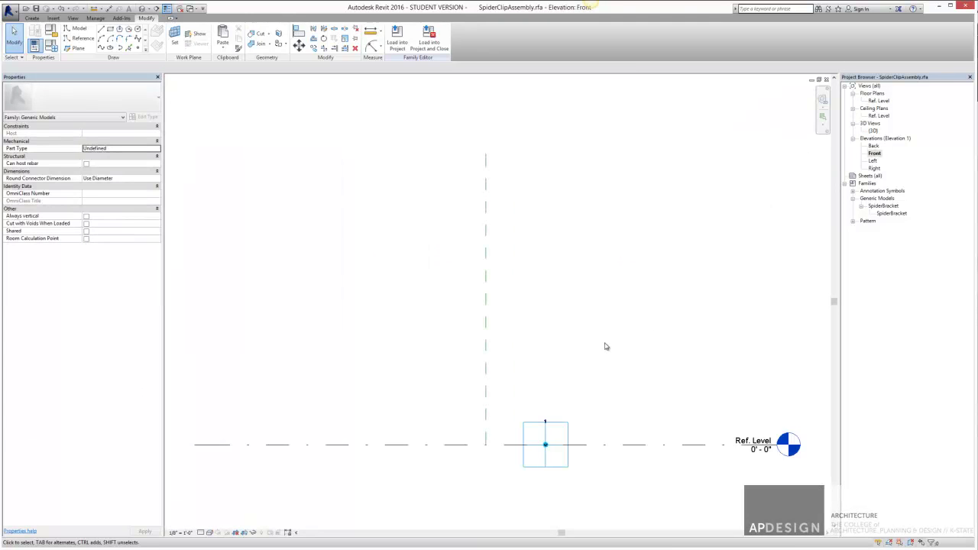
scroll(578, 400, up, 5)
scroll(570, 338, up, 2)
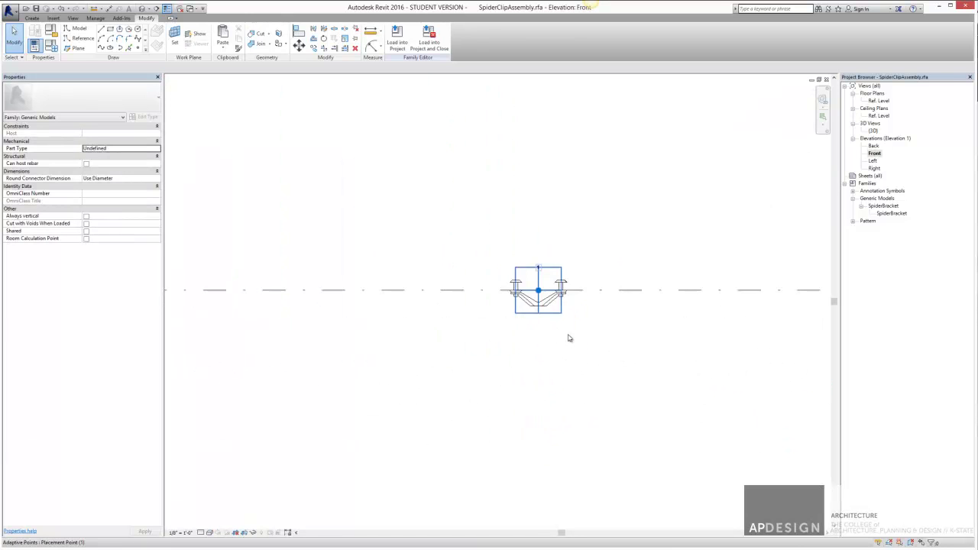
scroll(566, 320, up, 2)
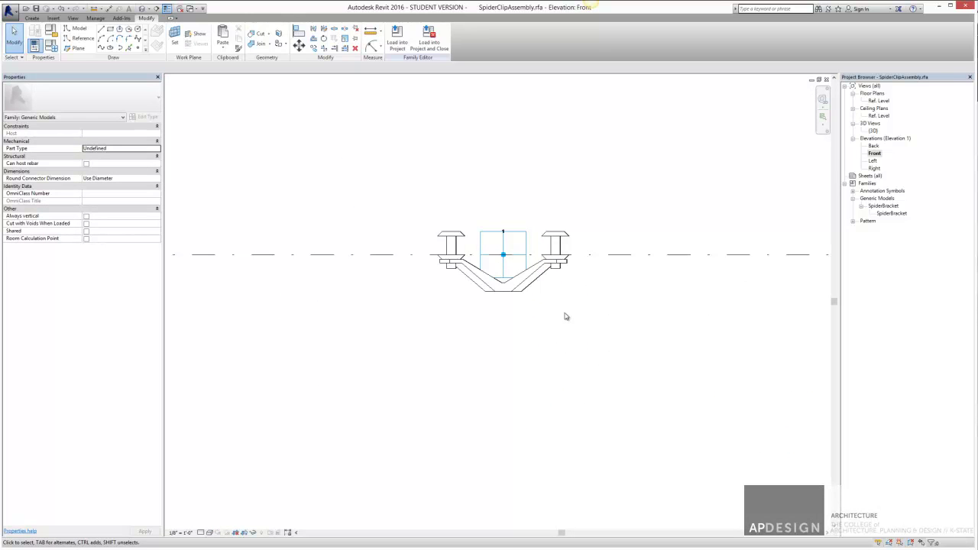
Step: Associate the SpiderBracket type's GlassThickness with a new family type parameter named GlassThickness, grouped under Dimensions
click(535, 296)
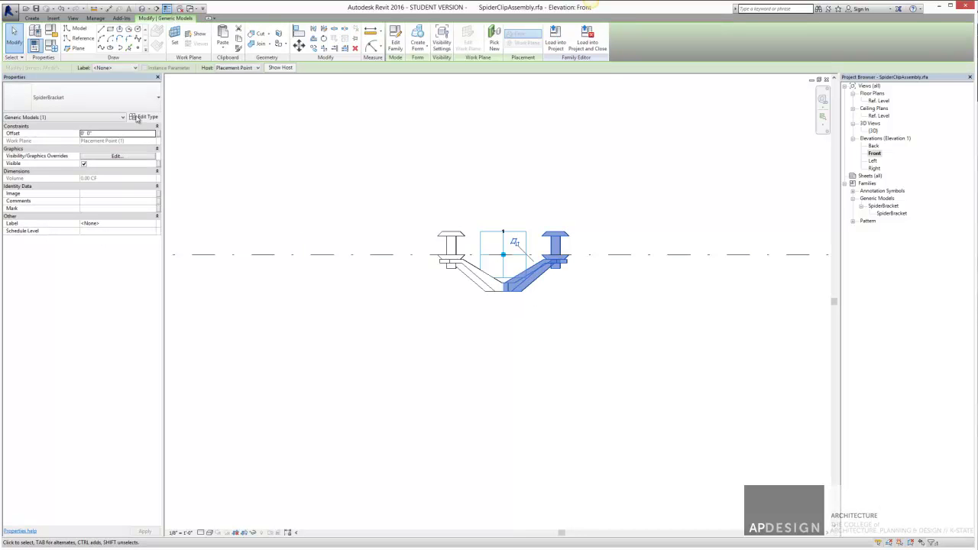
click(137, 117)
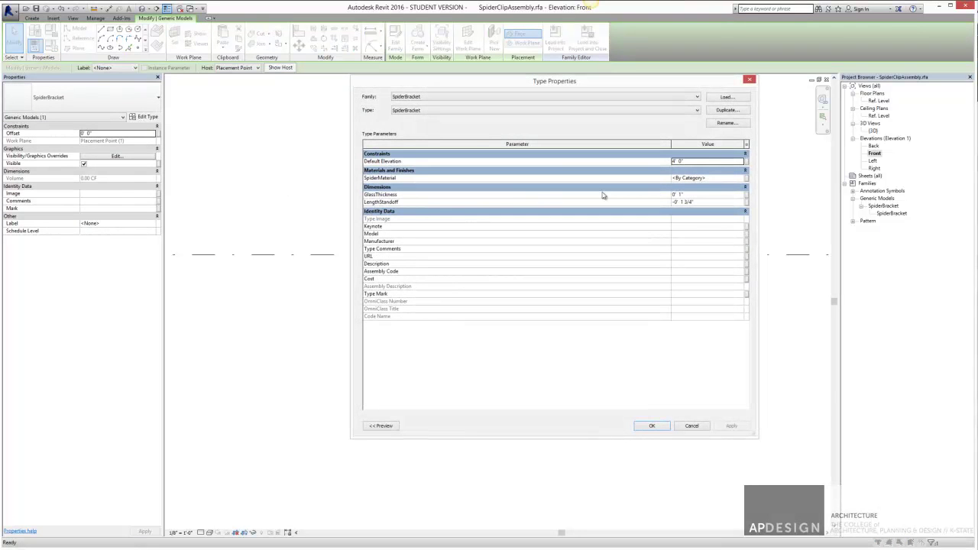
drag(646, 88, 565, 88)
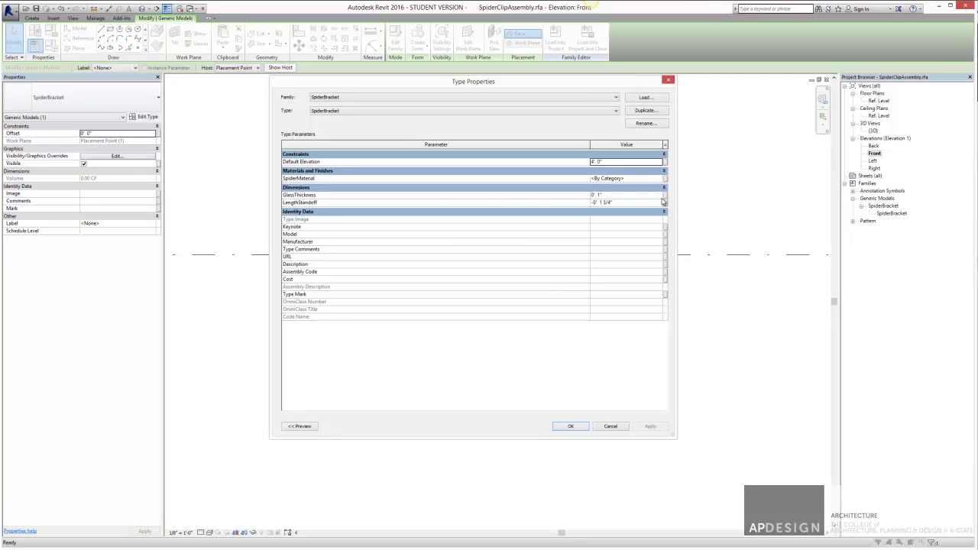
drag(580, 88, 799, 146)
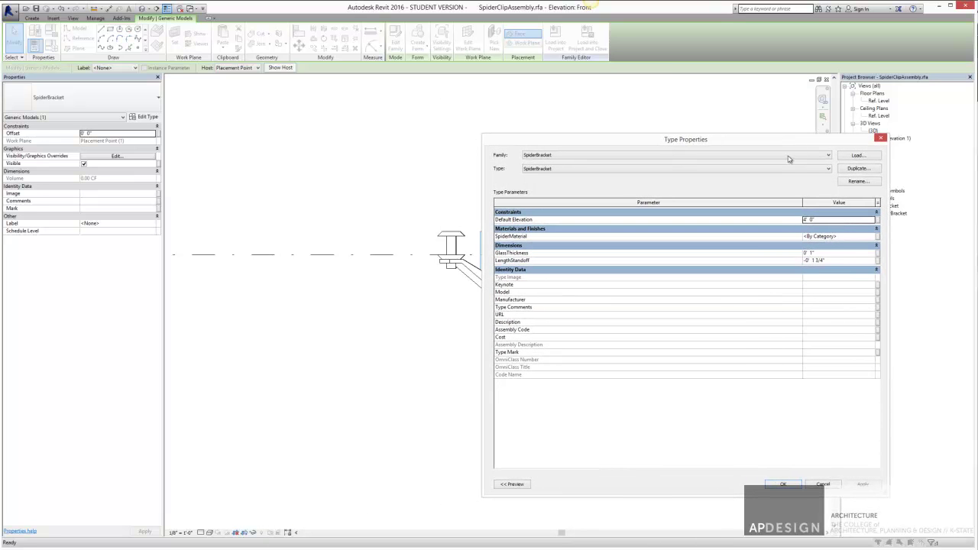
click(878, 255)
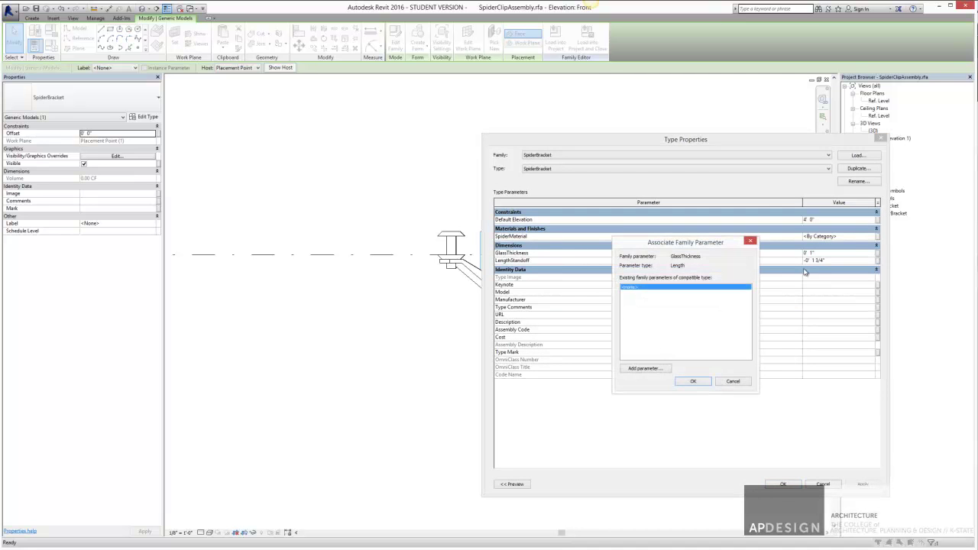
click(648, 367)
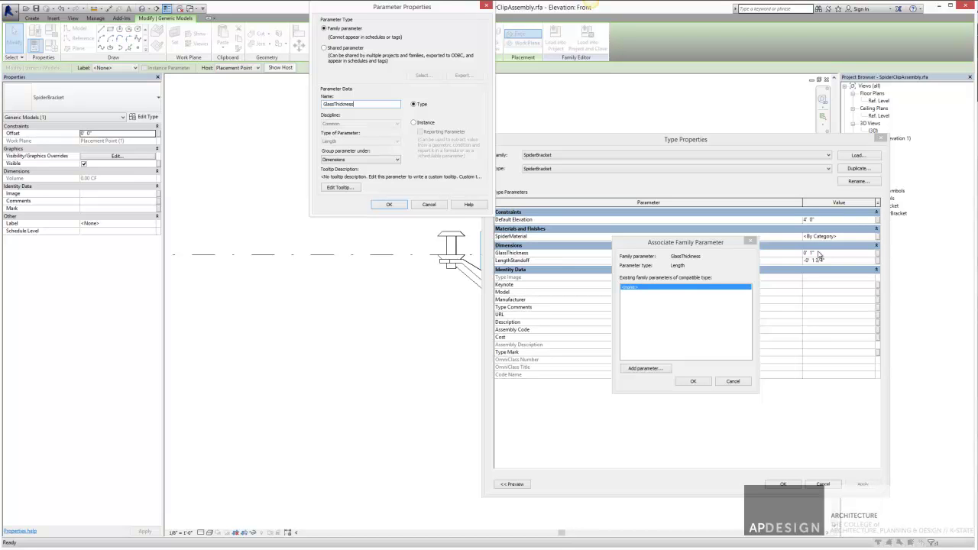
click(391, 205)
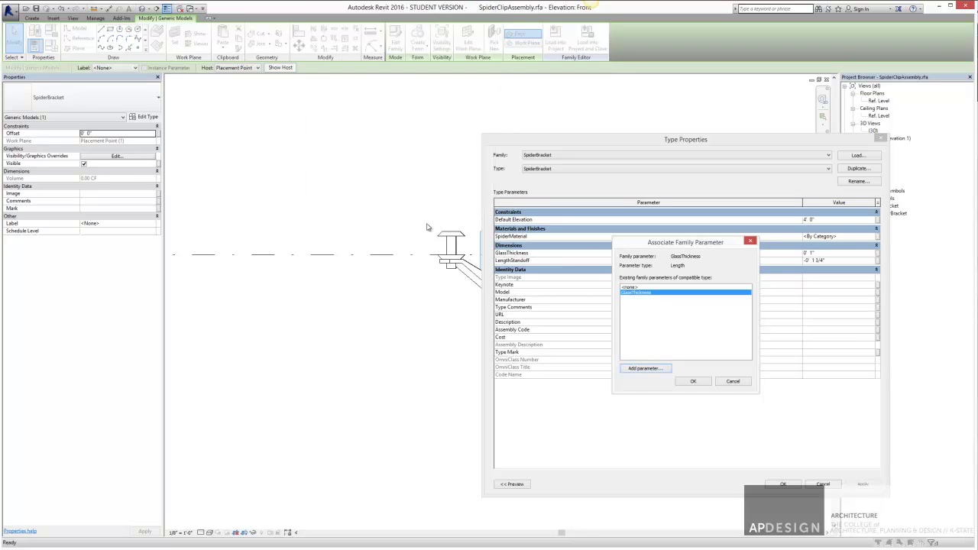
click(693, 382)
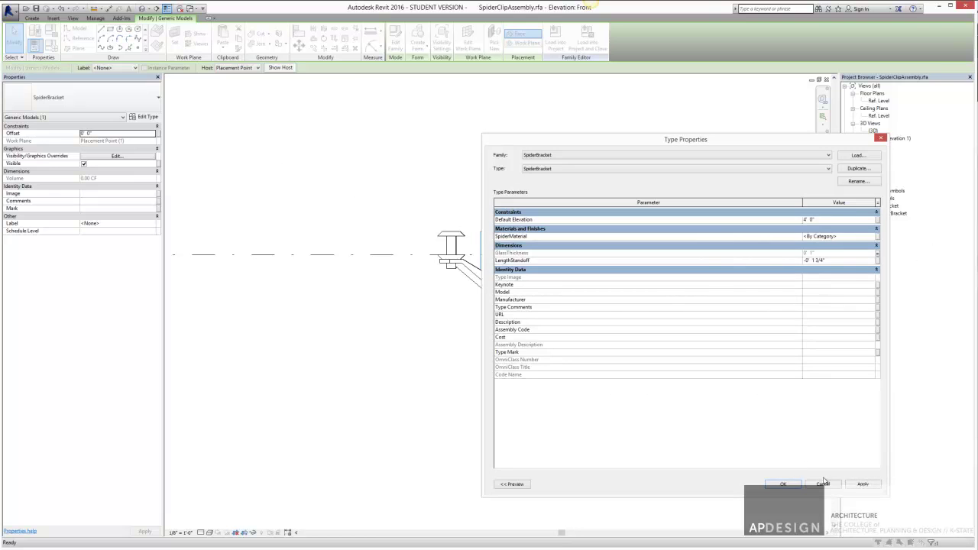
click(856, 487)
click(799, 487)
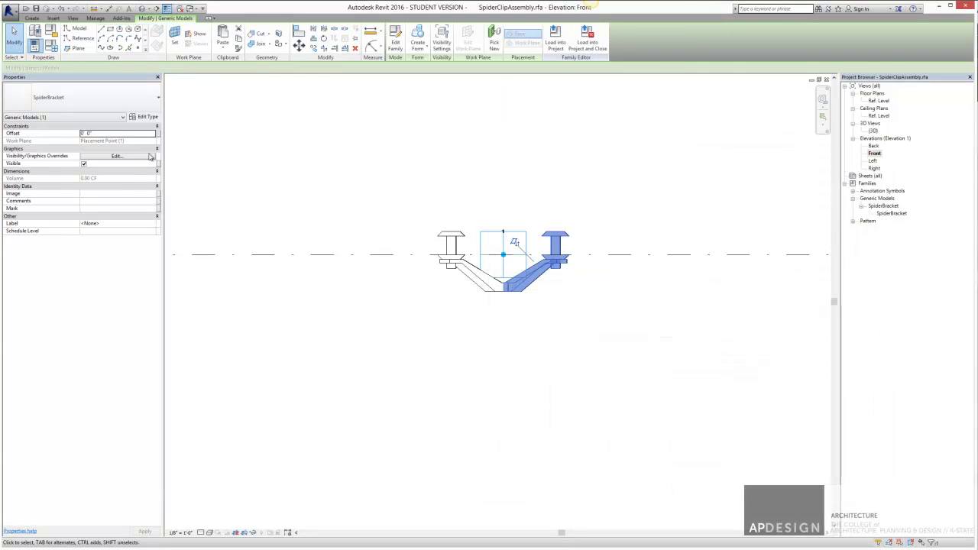
Step: Set the GlassThickness family parameter to 2" to test how the nested brackets respond
click(47, 46)
click(730, 258)
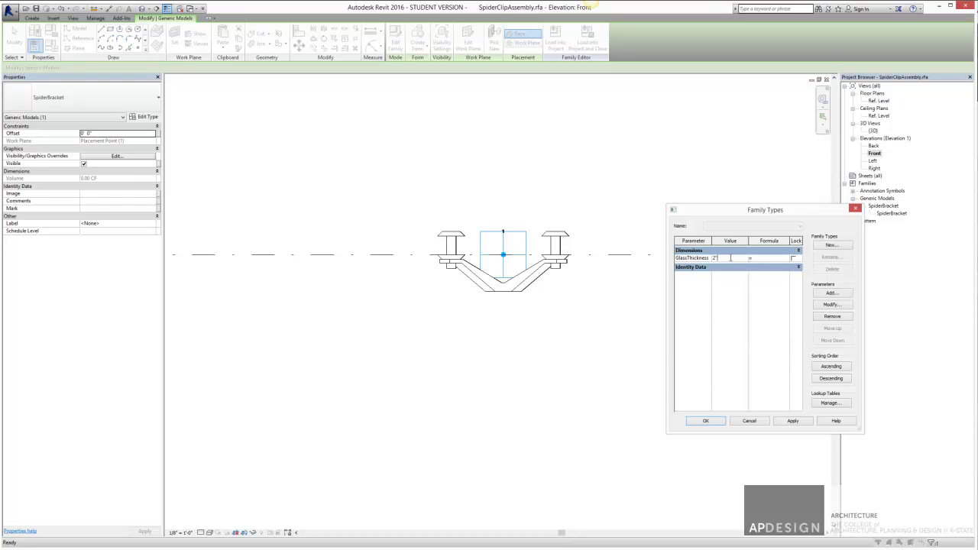
click(793, 420)
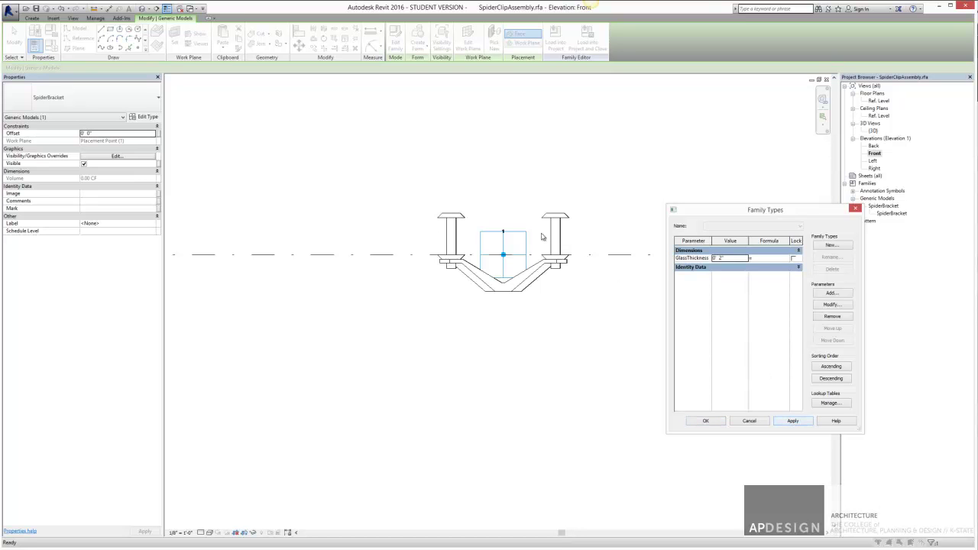
click(749, 421)
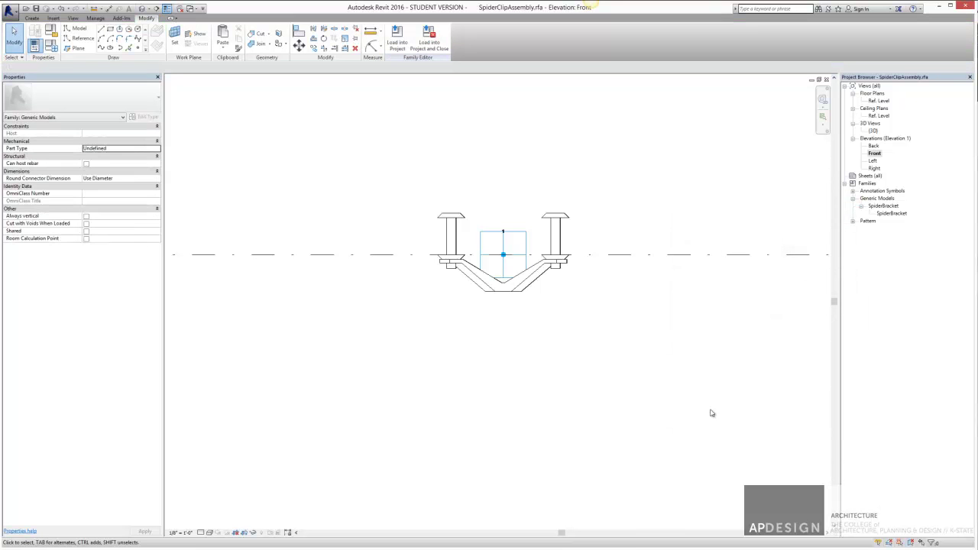
Step: Set the GlassThickness family parameter to 1", and show the assembly from below in the 3D view
click(51, 47)
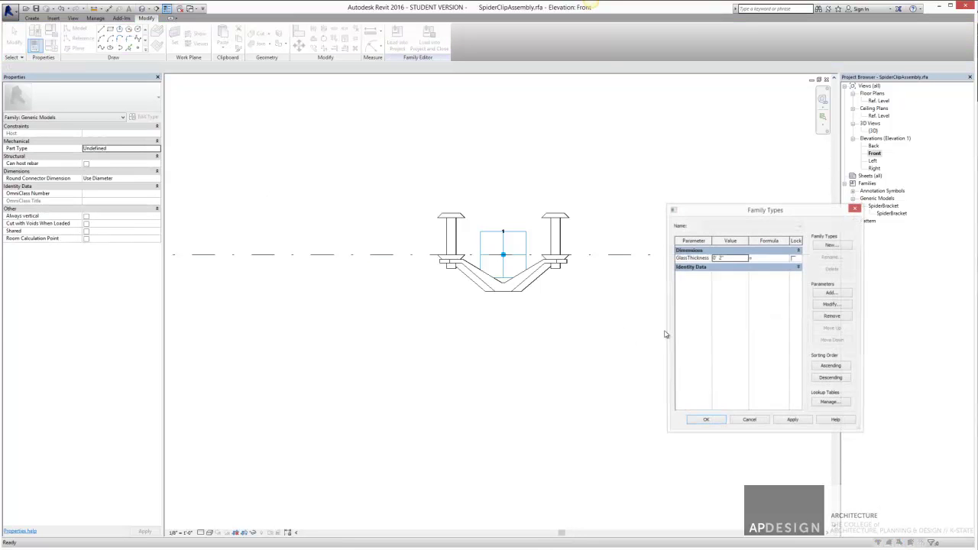
click(735, 259)
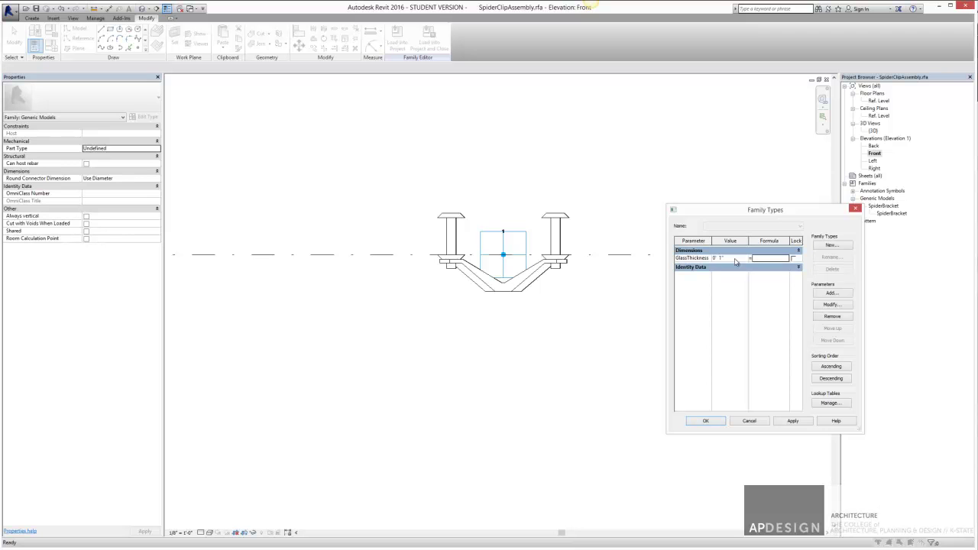
click(794, 422)
click(706, 421)
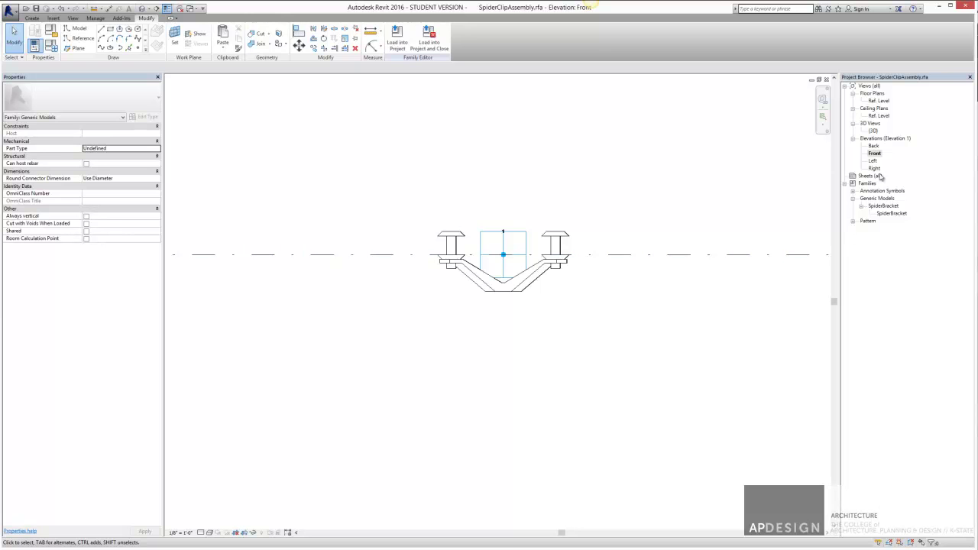
double_click(873, 130)
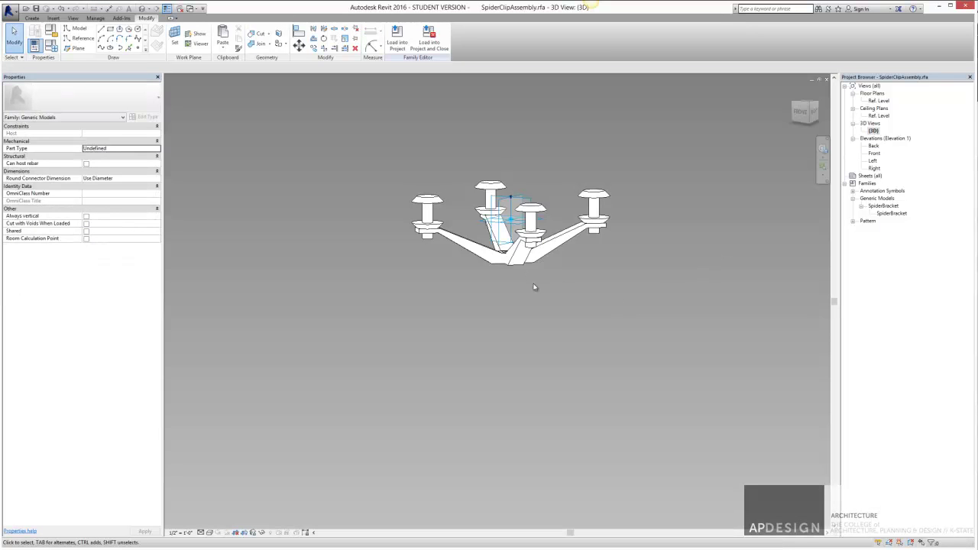
shift+middle_drag(573, 313, 609, 171)
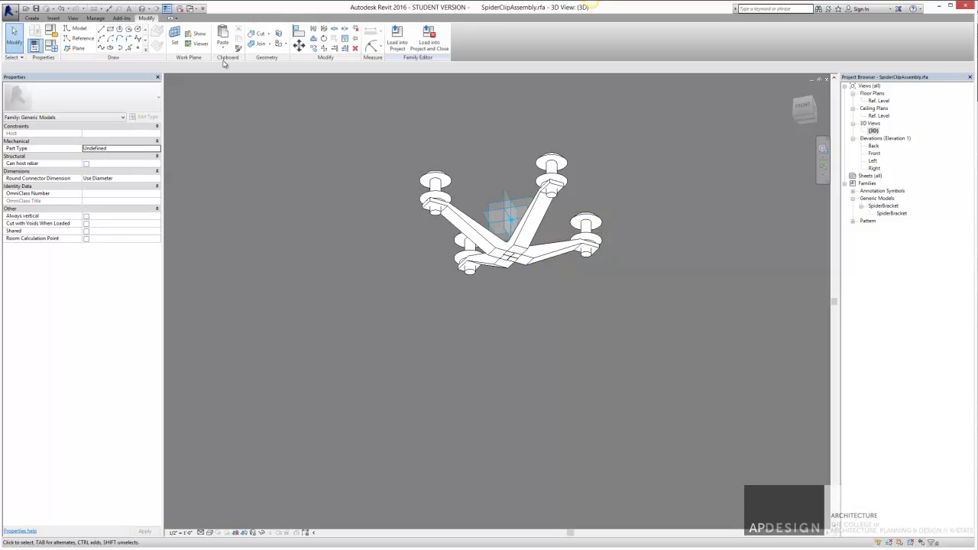
click(174, 39)
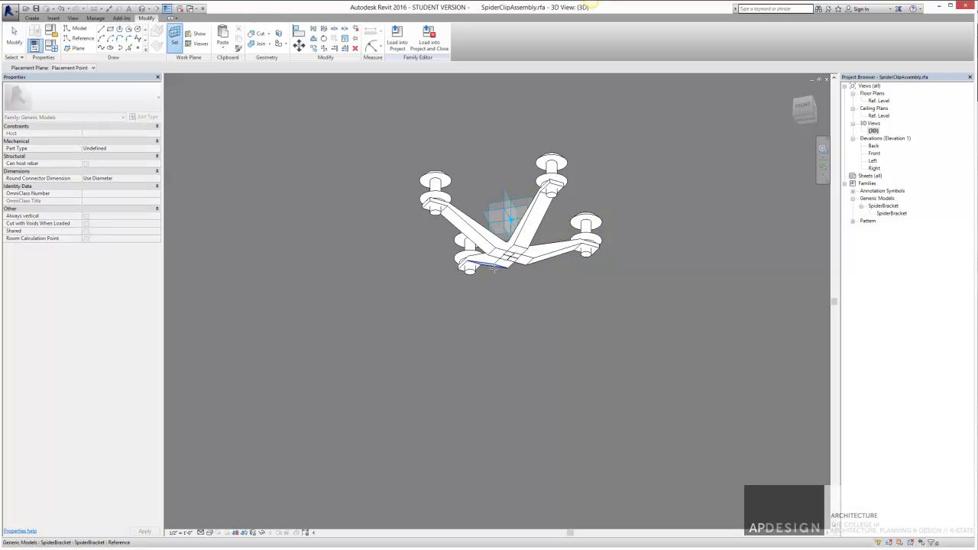
scroll(519, 256, up, 2)
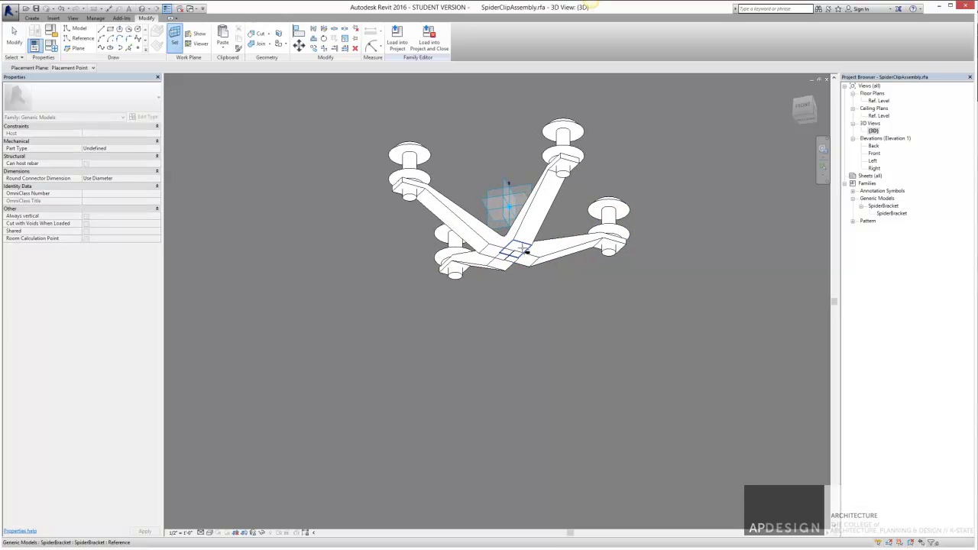
click(535, 265)
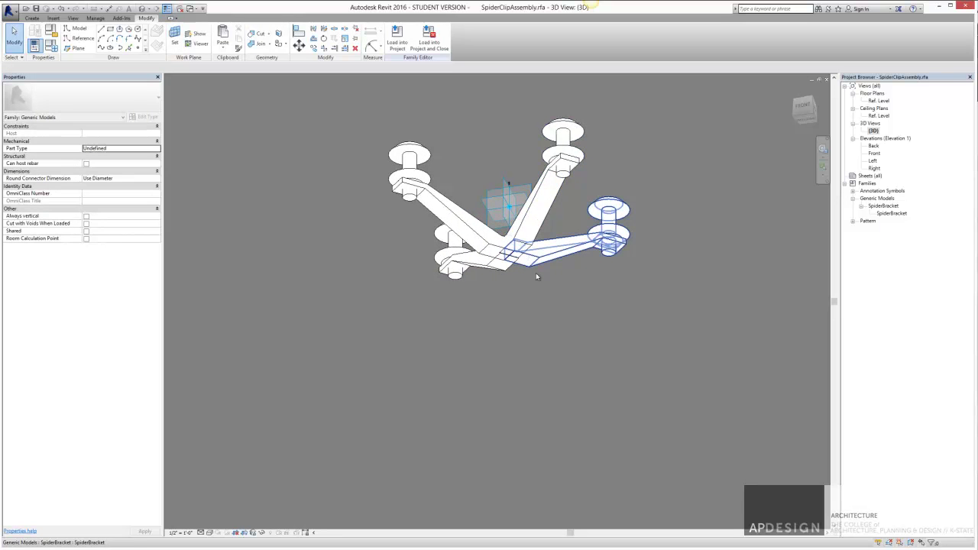
click(138, 29)
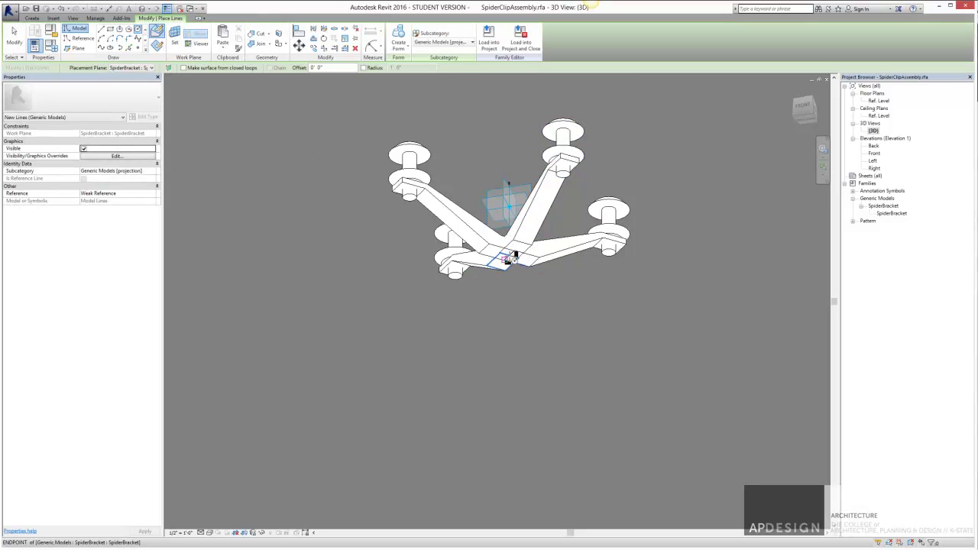
scroll(508, 258, up, 5)
scroll(509, 258, down, 5)
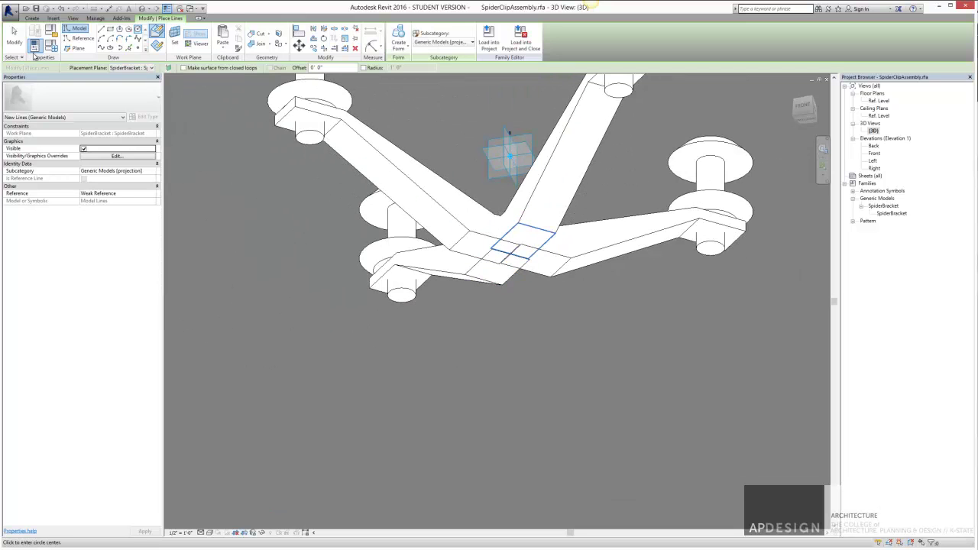
click(14, 39)
Step: Draw a model-line circle with a 3/4" radius centred on the adaptive point, using the point's horizontal plane as work plane
click(175, 37)
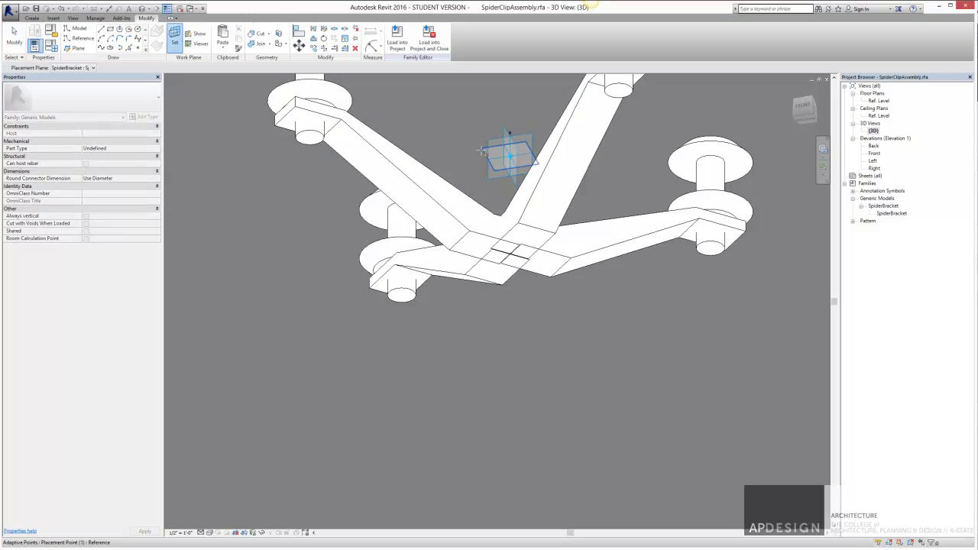
click(482, 151)
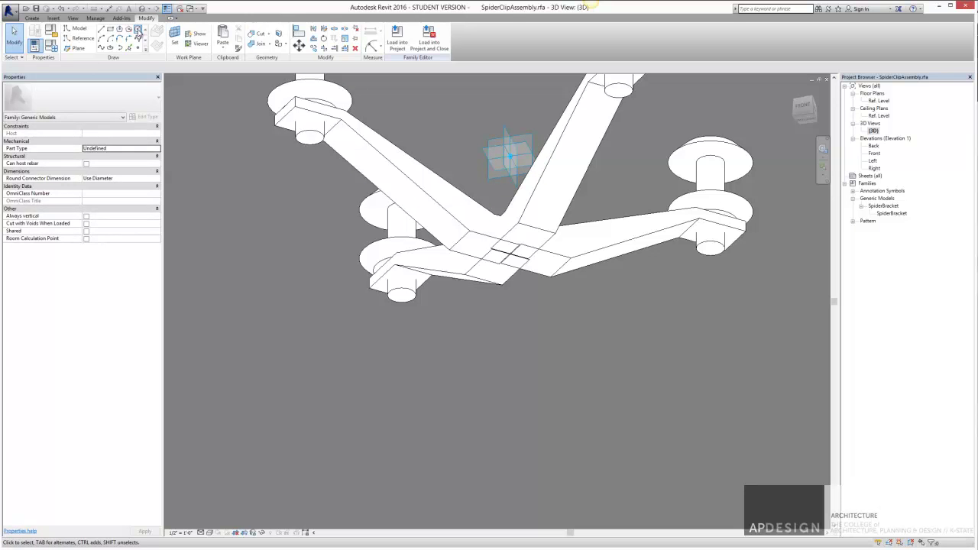
click(139, 33)
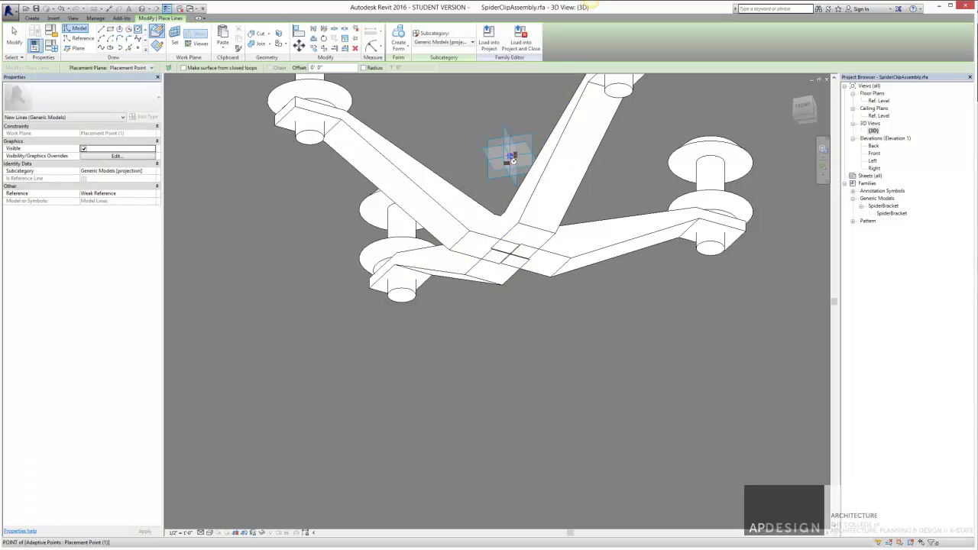
click(510, 156)
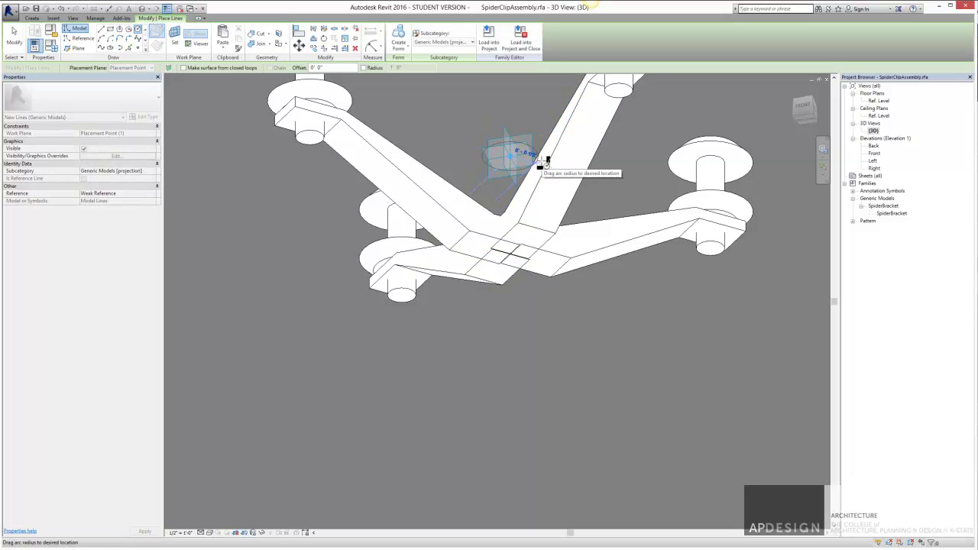
text(1)
text(.7)
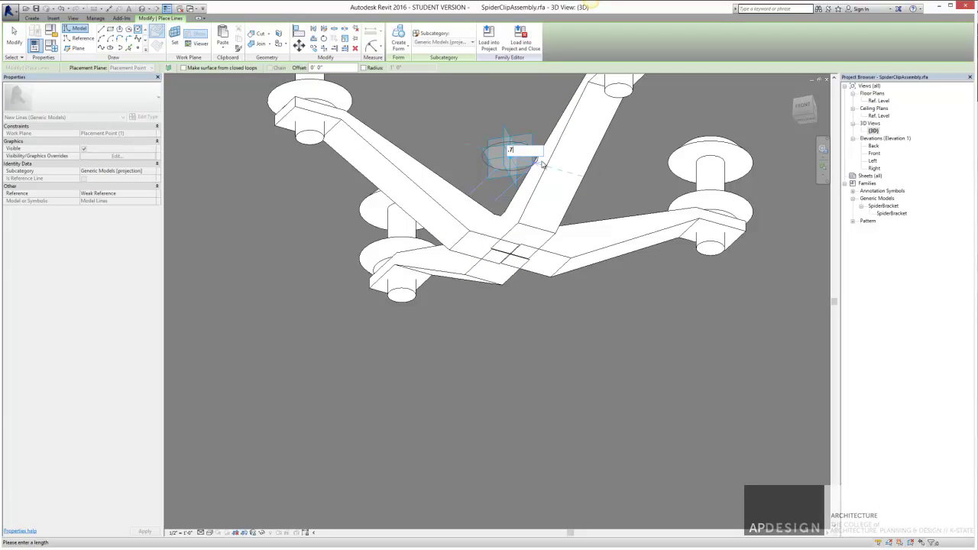
text(5)
key(Return)
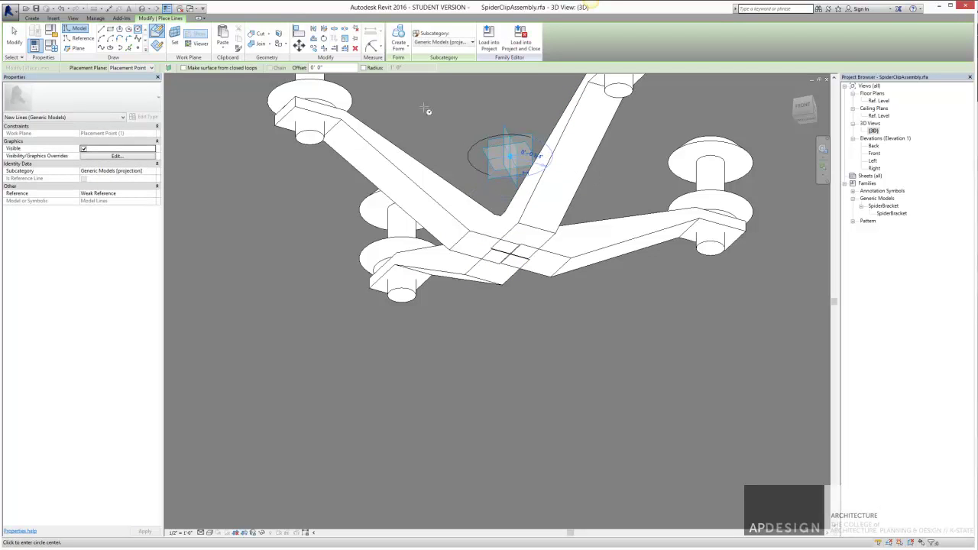
key(Escape)
key(Escape)
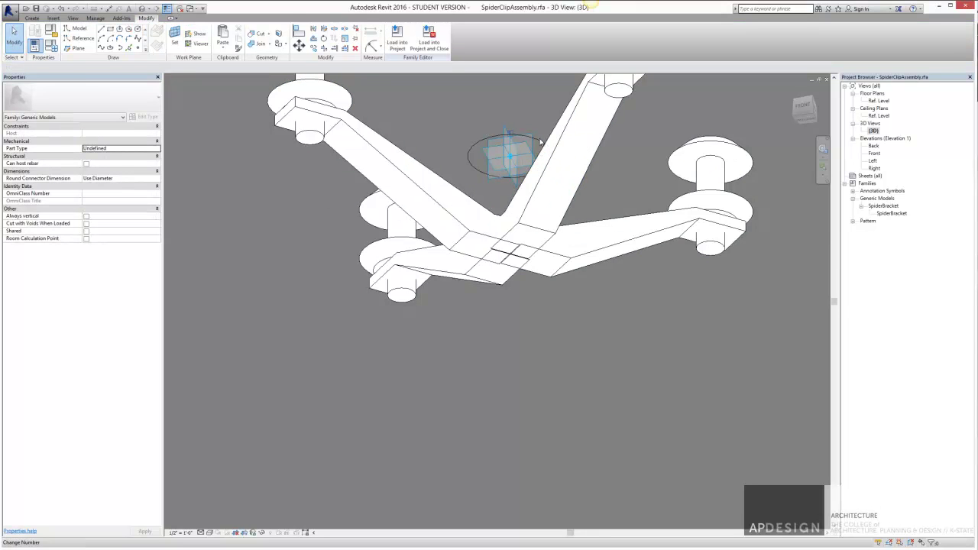
Step: Examine the new circle's position relative to the bracket arms in the Front elevation
double_click(874, 154)
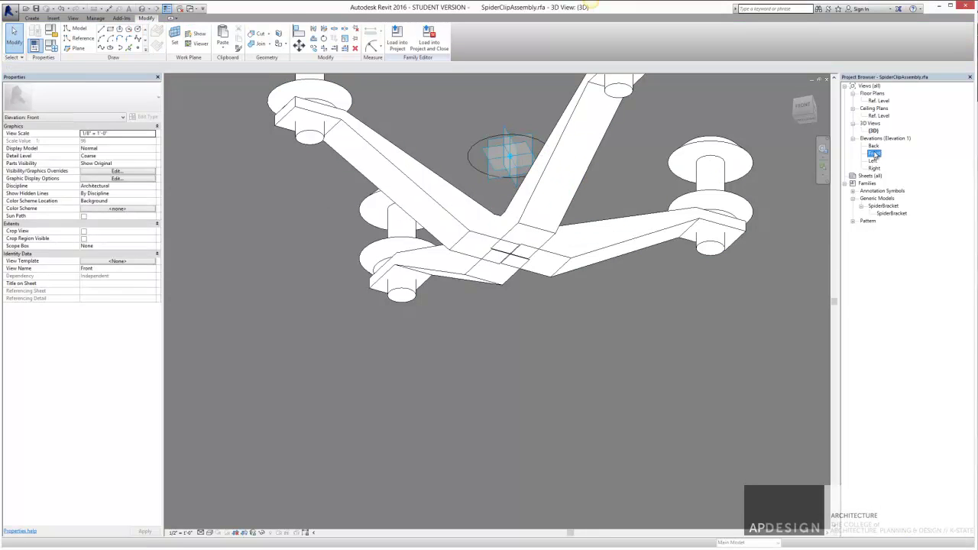
scroll(519, 272, up, 2)
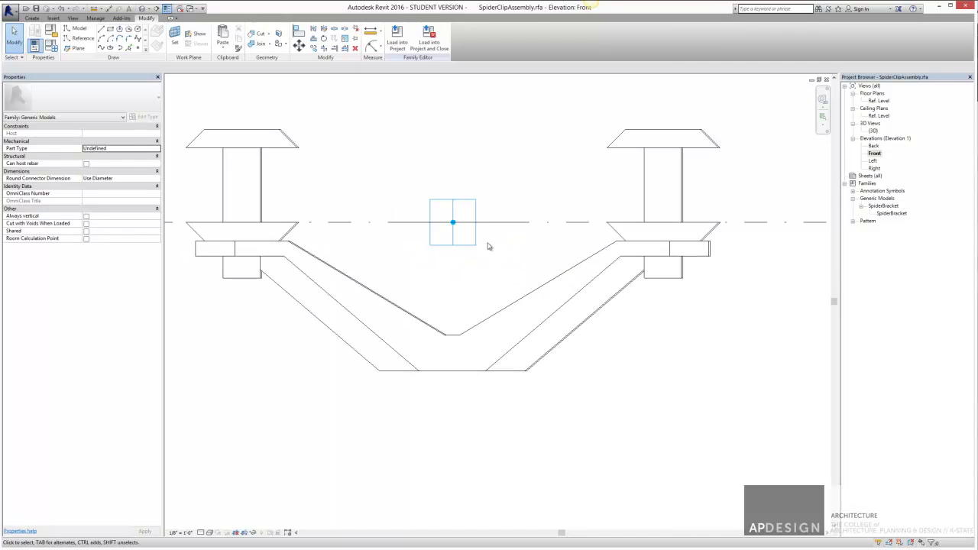
click(498, 223)
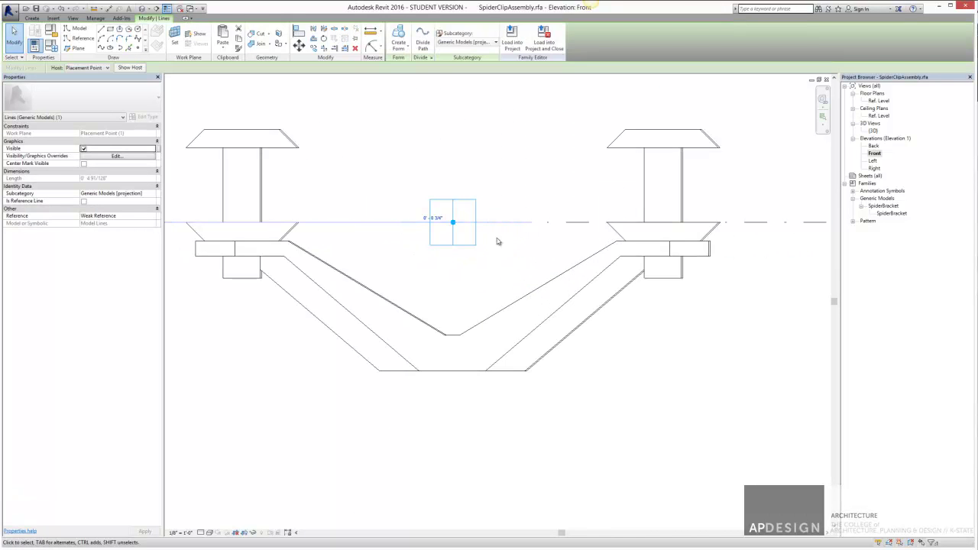
drag(339, 174, 545, 250)
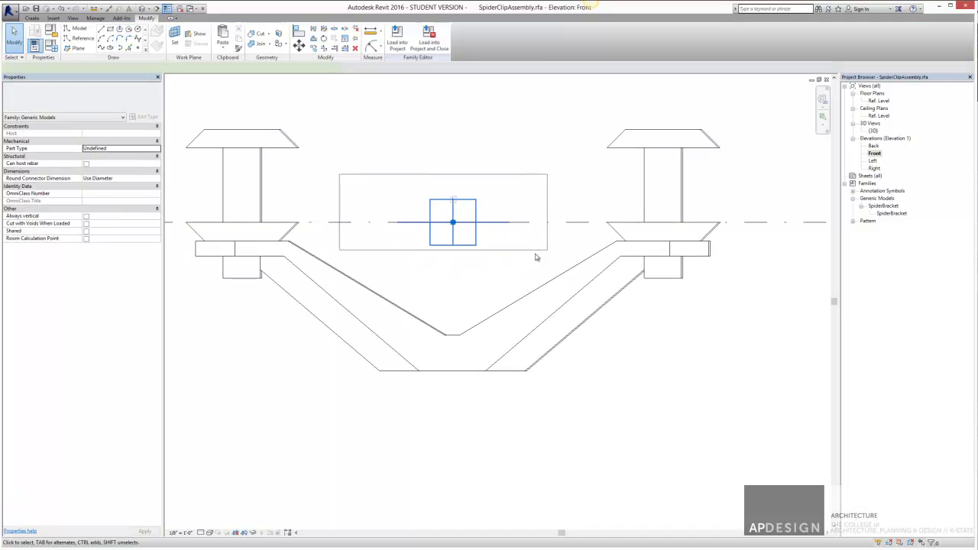
click(508, 224)
scroll(512, 243, down, 2)
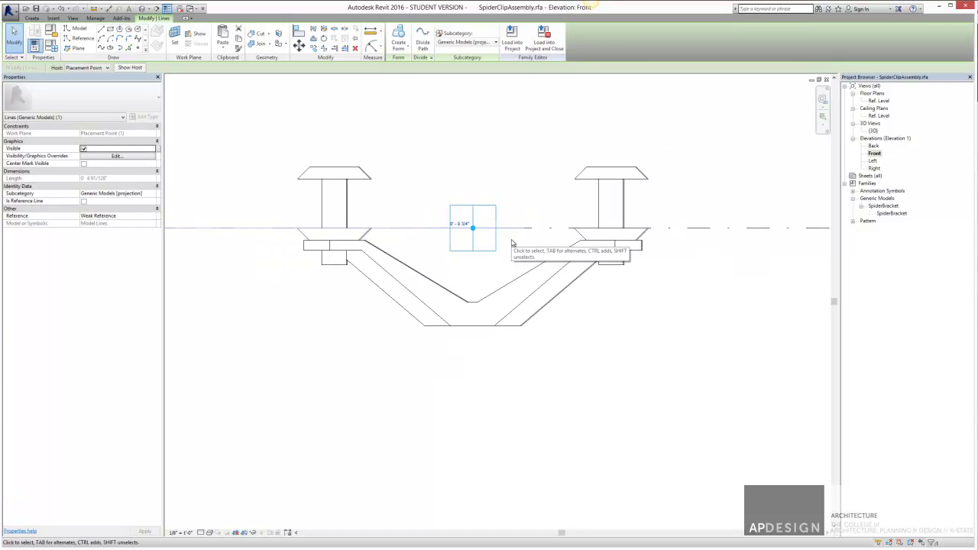
click(385, 161)
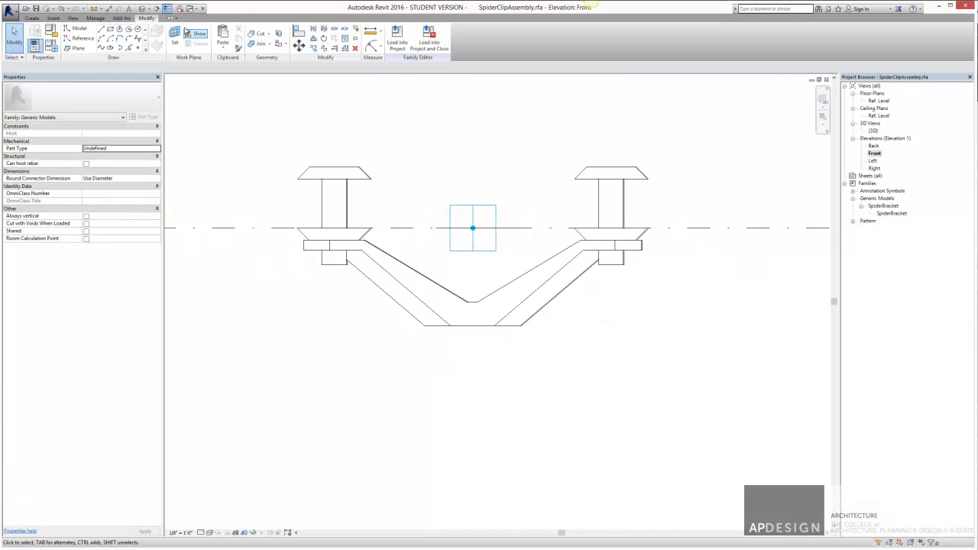
click(297, 32)
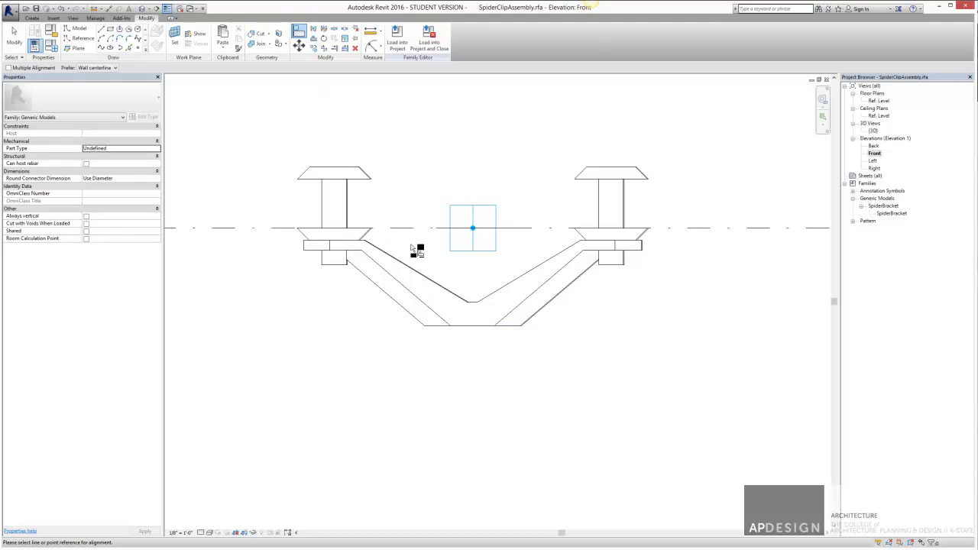
click(487, 327)
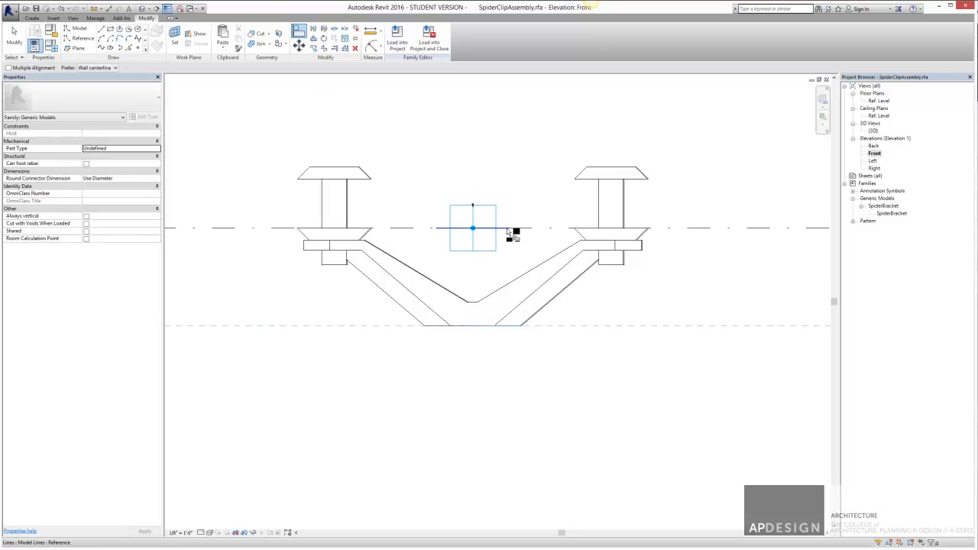
key(Escape)
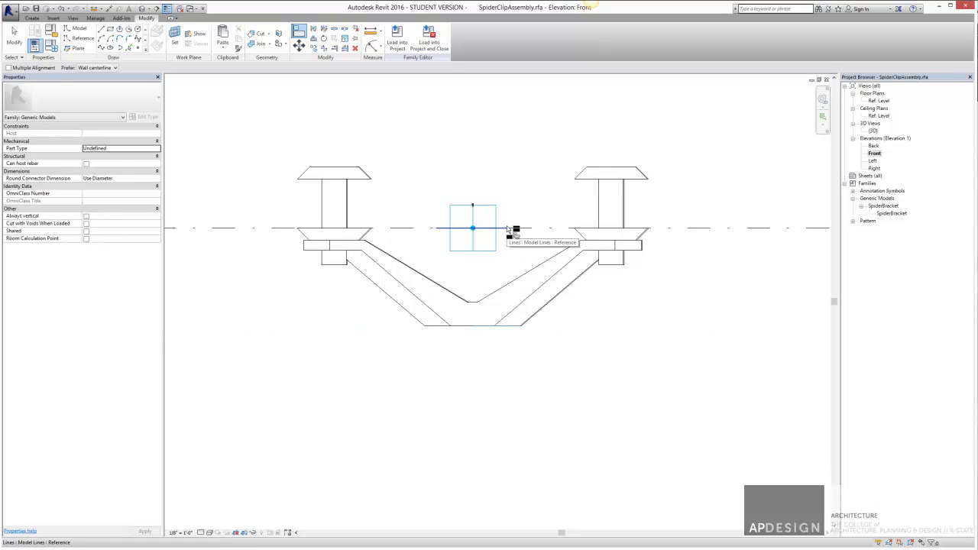
click(484, 325)
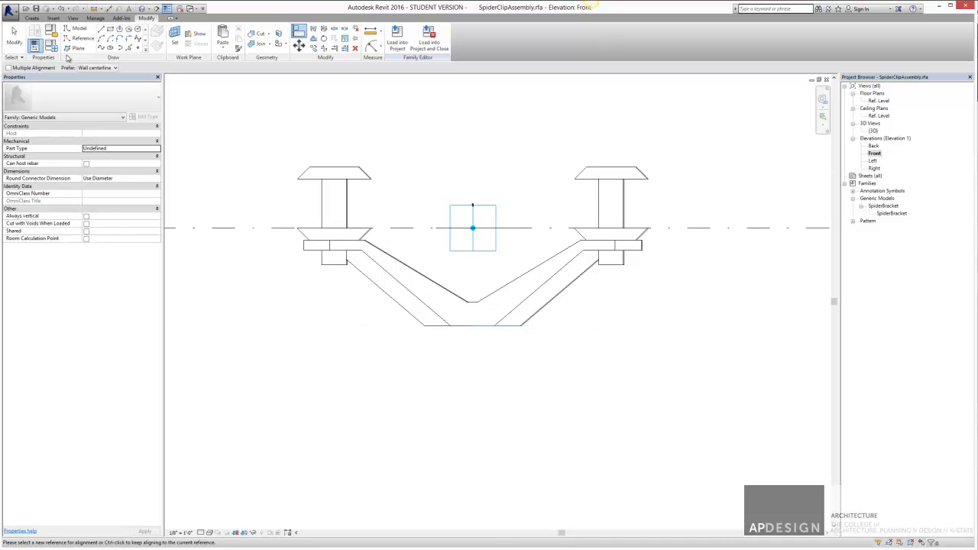
click(14, 39)
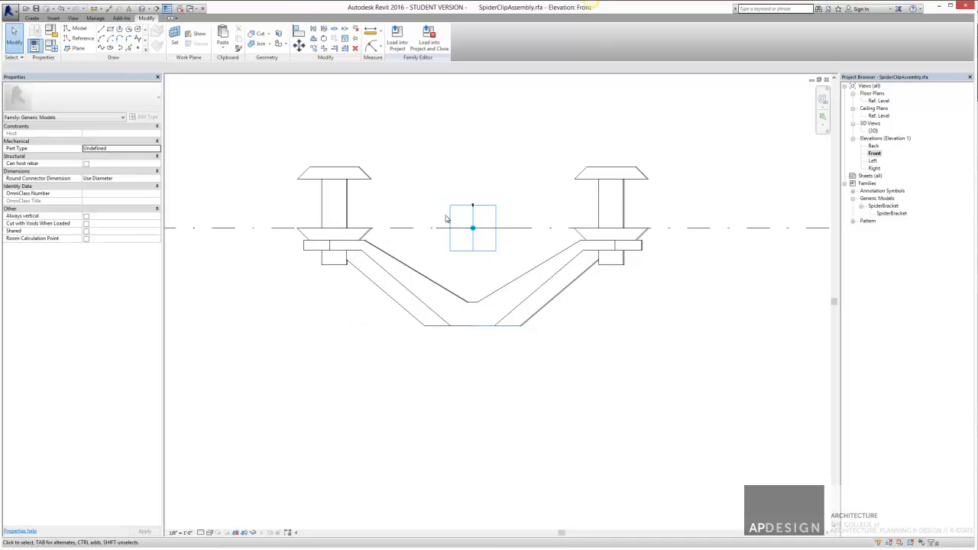
Step: Create a solid cylinder form from the model-line circle at the adaptive point in the 3D view
click(508, 227)
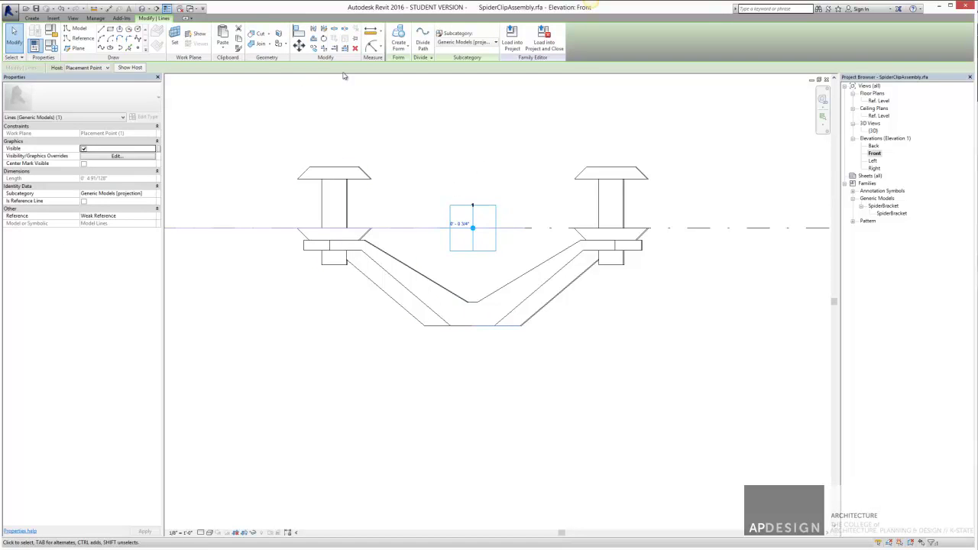
double_click(872, 130)
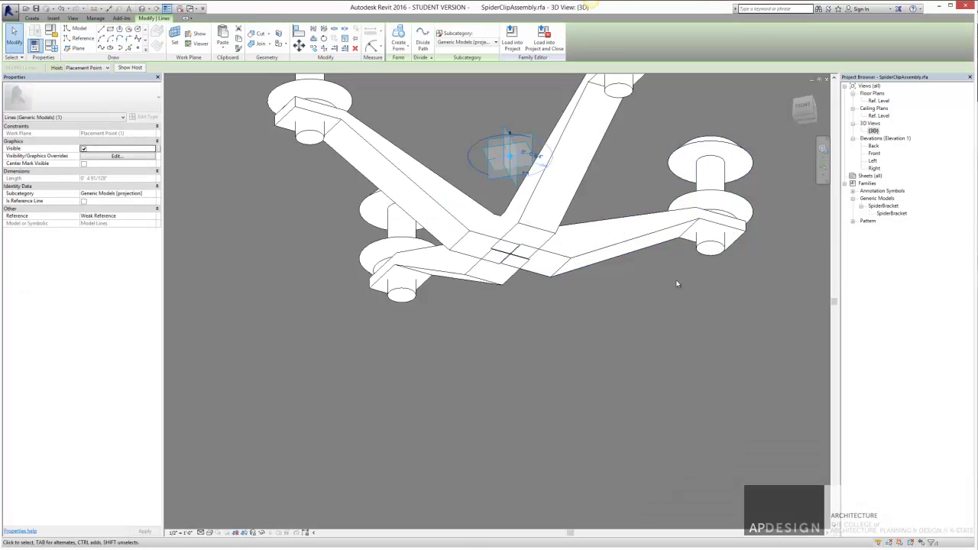
click(468, 153)
click(472, 157)
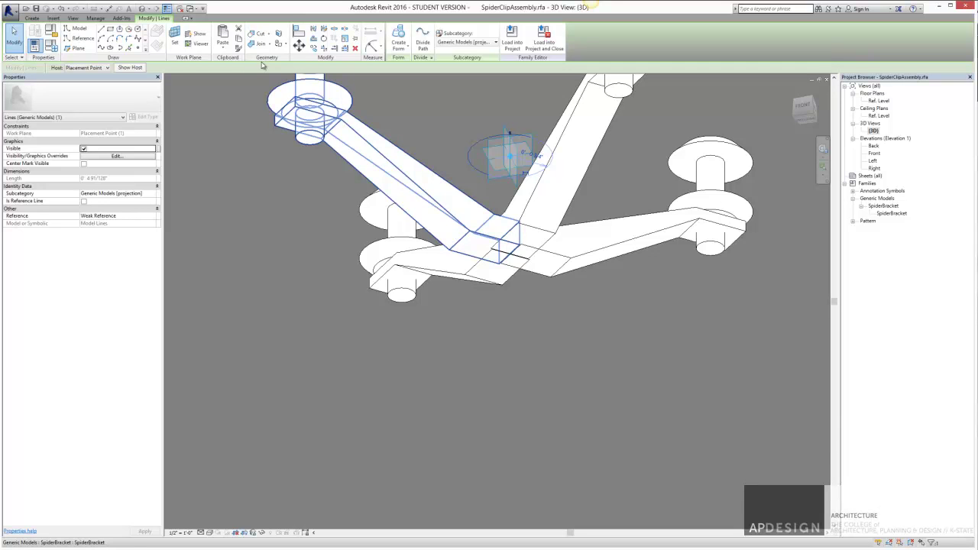
click(478, 116)
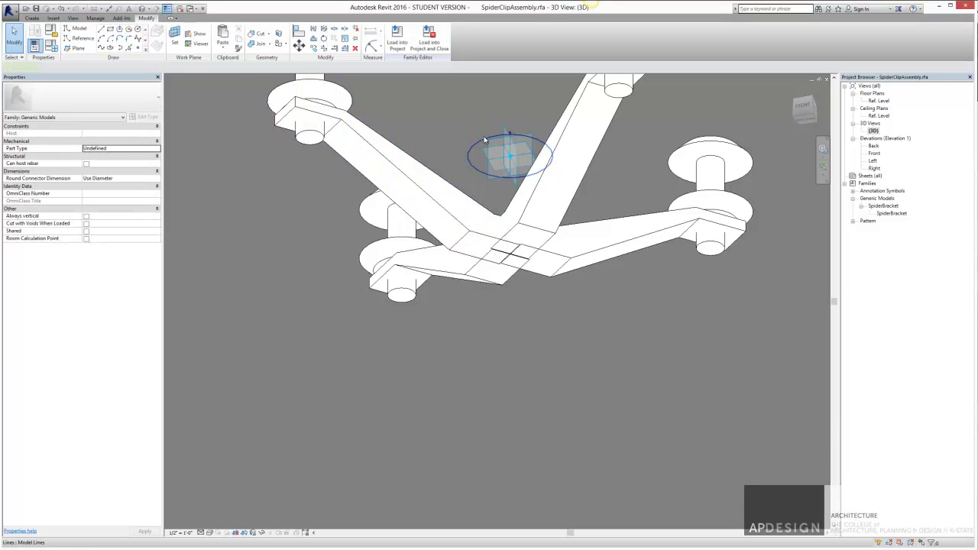
click(484, 139)
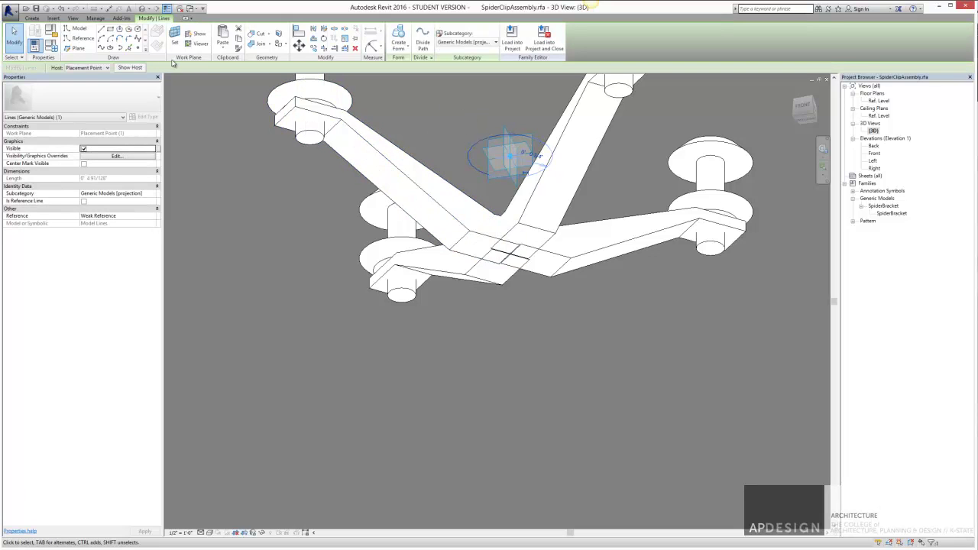
click(398, 36)
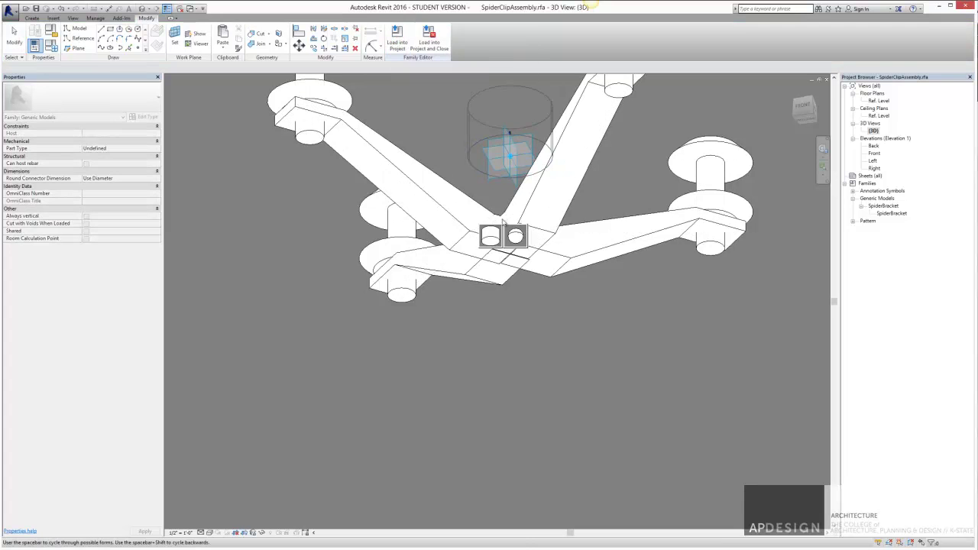
click(495, 237)
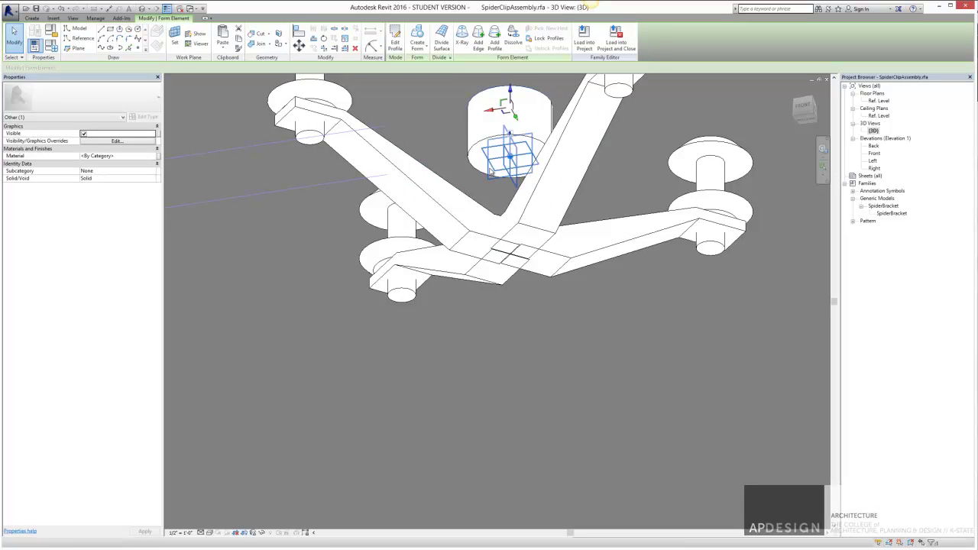
Step: Make the cylinder's temporary height dimension permanent and label it with a new family type parameter named LengthStandoff
scroll(469, 131, down, 1)
scroll(469, 134, down, 2)
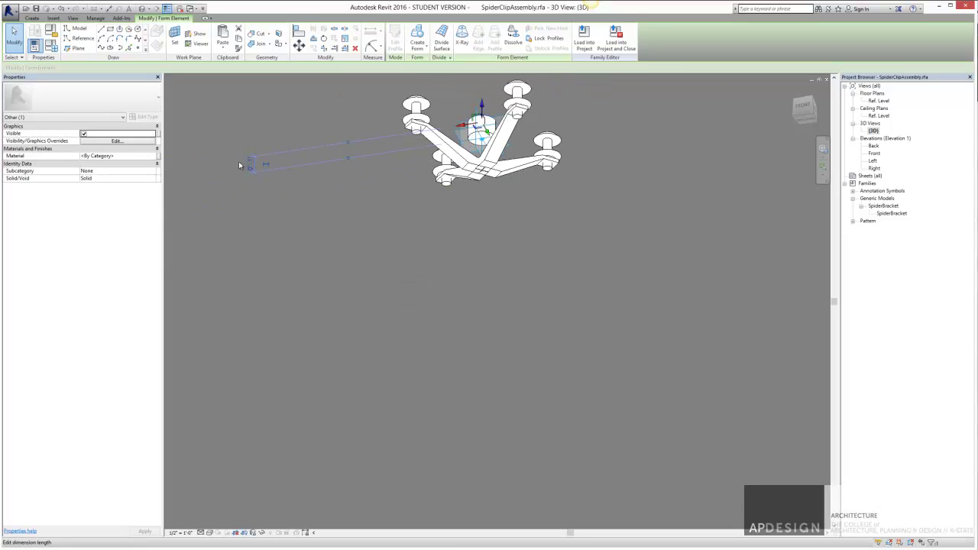
scroll(254, 161, up, 2)
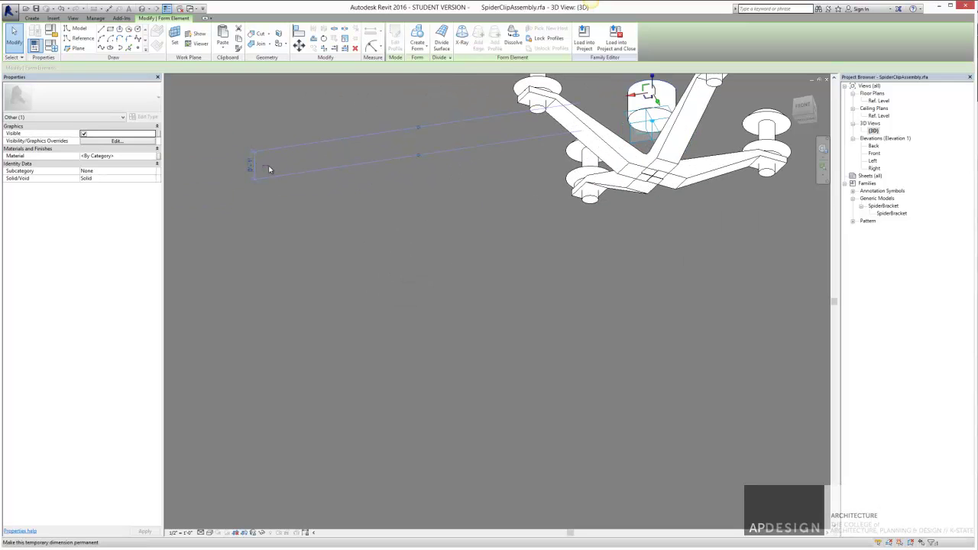
click(270, 166)
click(259, 161)
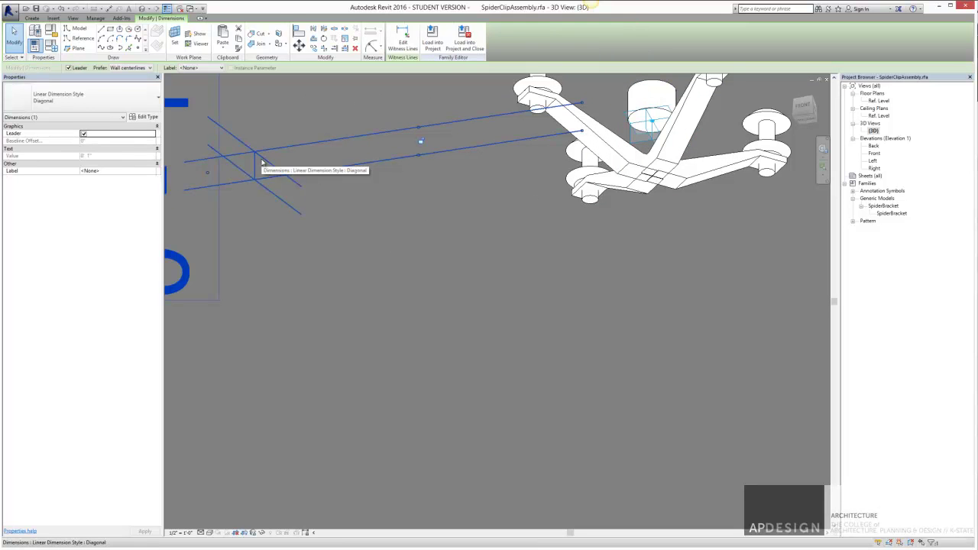
click(220, 69)
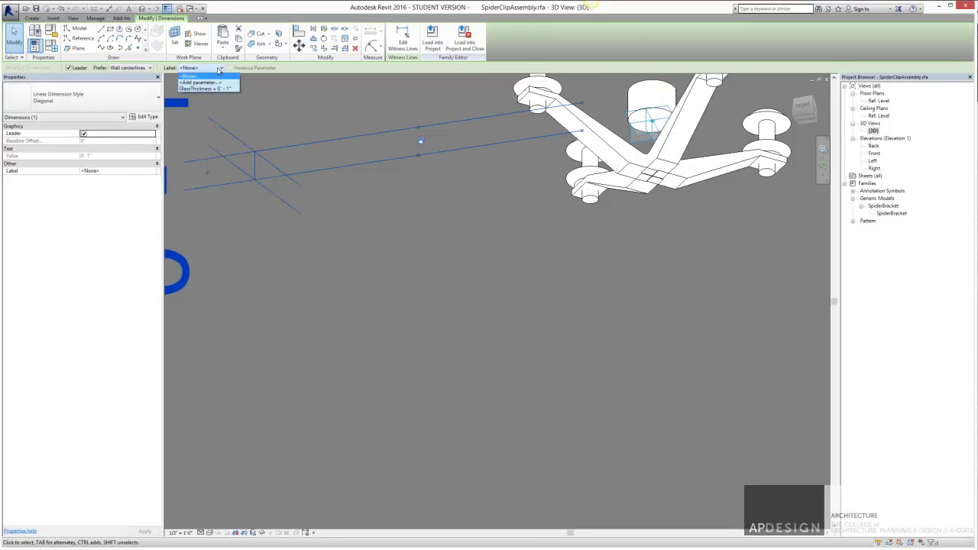
click(218, 82)
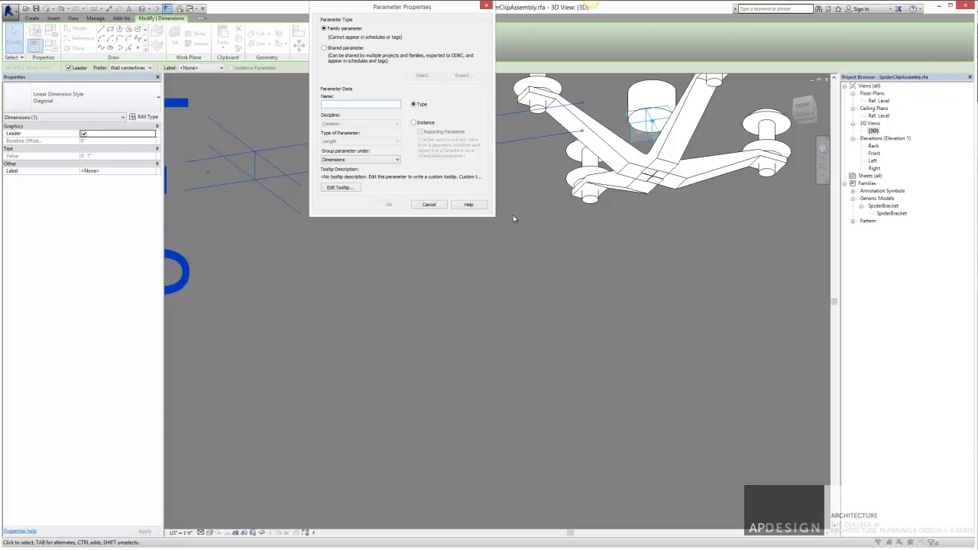
text(LengthStandoff)
click(391, 205)
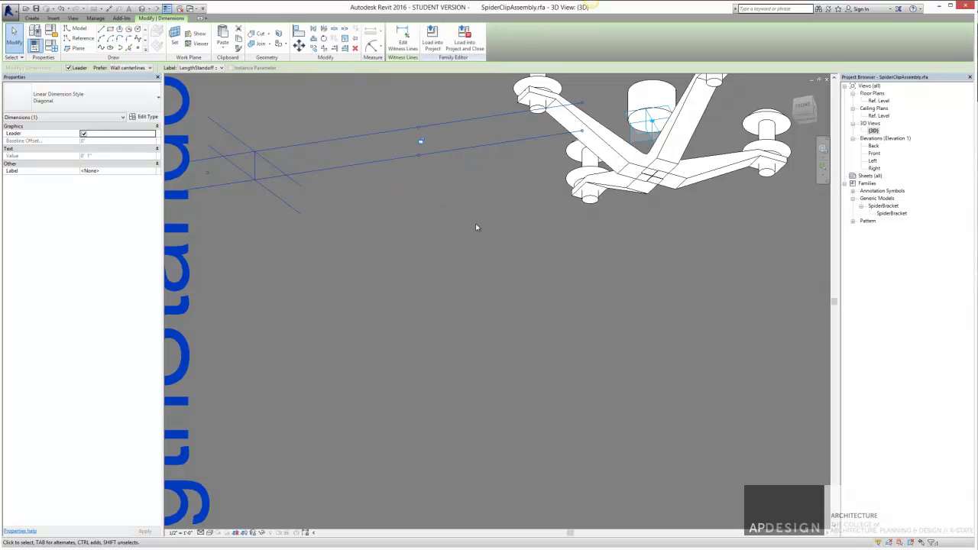
scroll(489, 220, down, 3)
scroll(489, 220, up, 2)
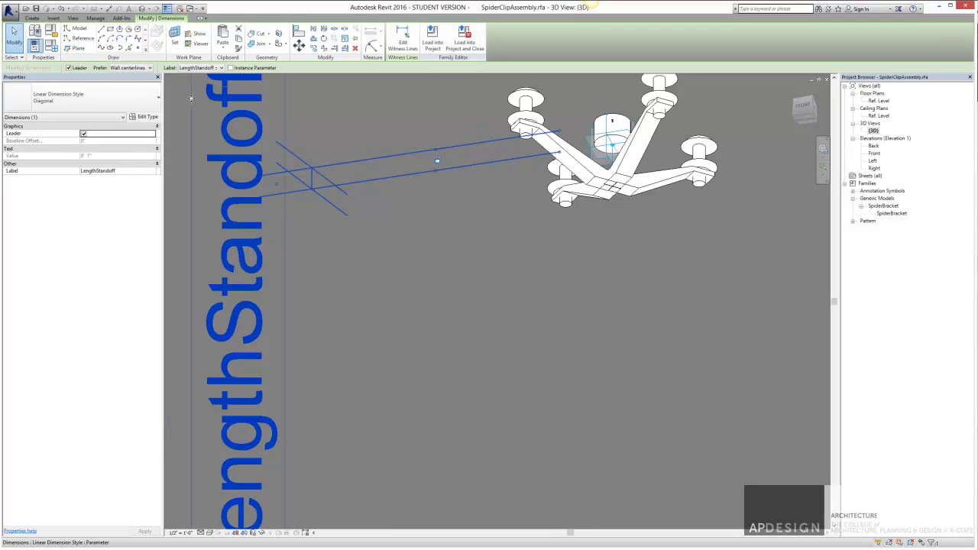
Step: Set the LengthStandoff family parameter to 1'-0" and apply it to the cylinder
click(52, 48)
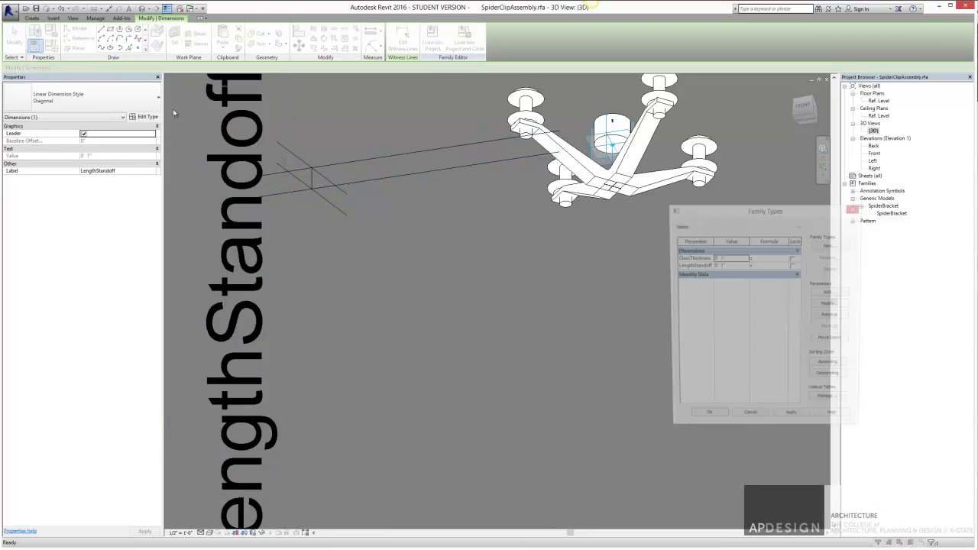
drag(796, 215, 649, 205)
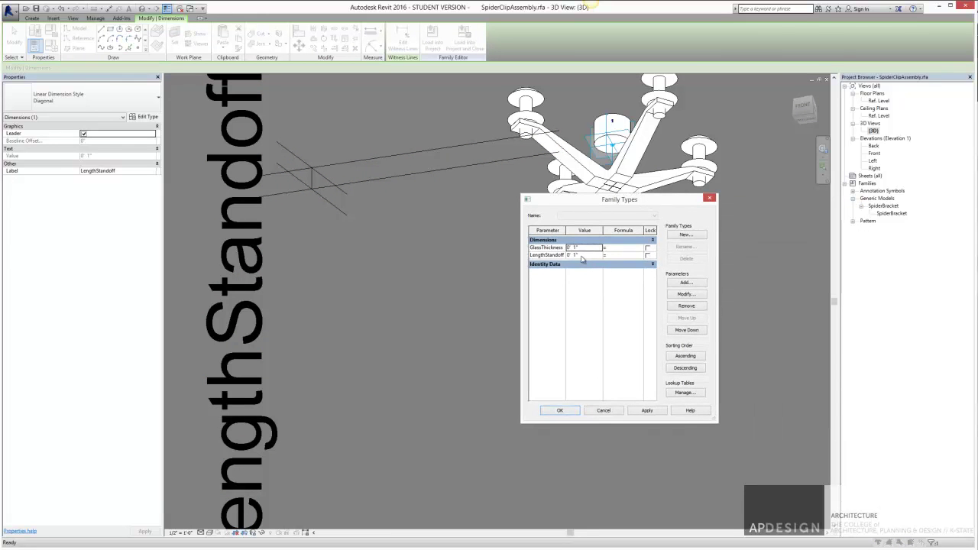
click(582, 255)
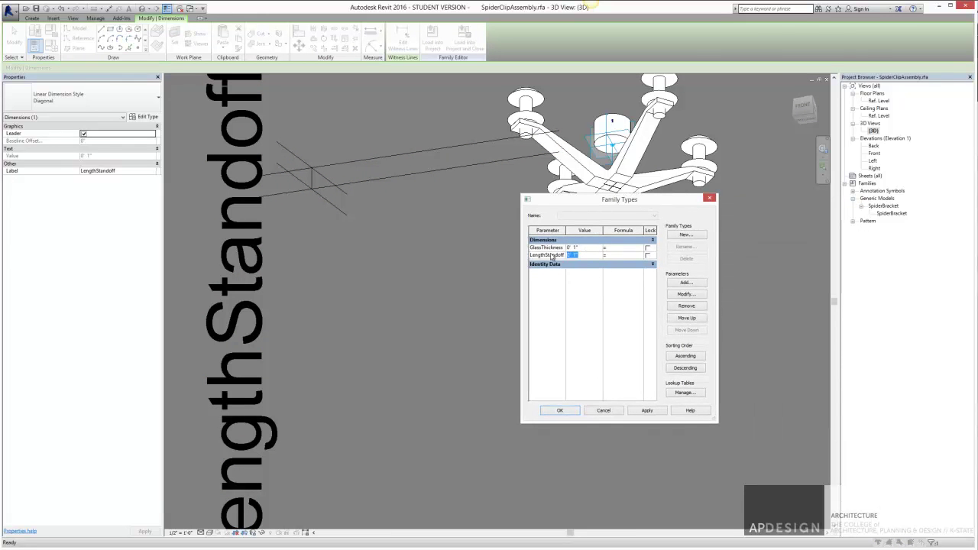
key(Tab)
click(646, 410)
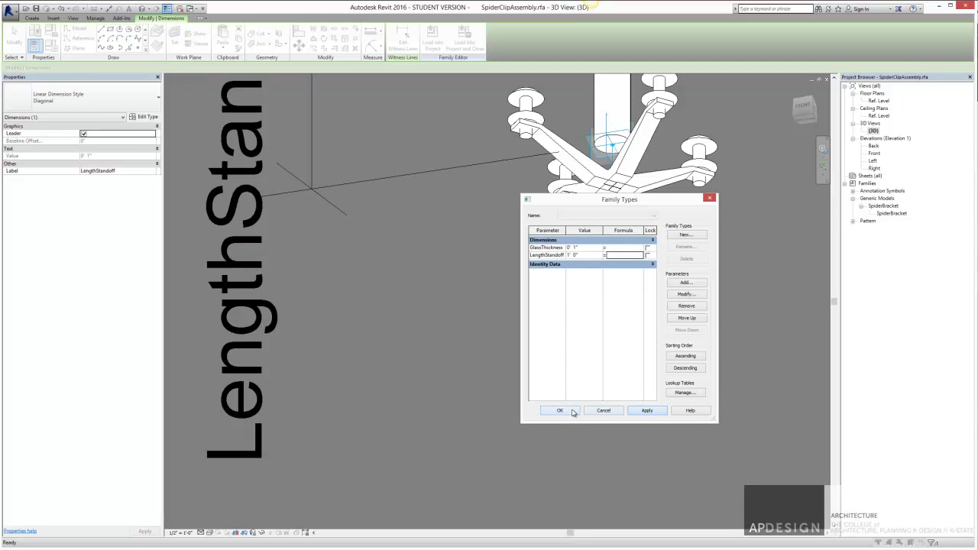
click(559, 411)
scroll(592, 265, down, 5)
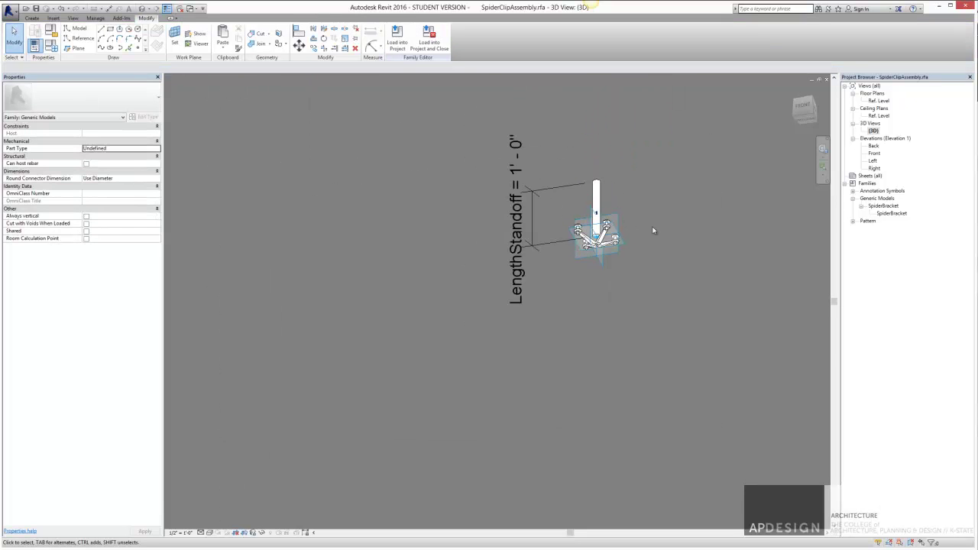
Step: Set the Front elevation's view scale to 1 1/2" = 1'-0"
double_click(874, 154)
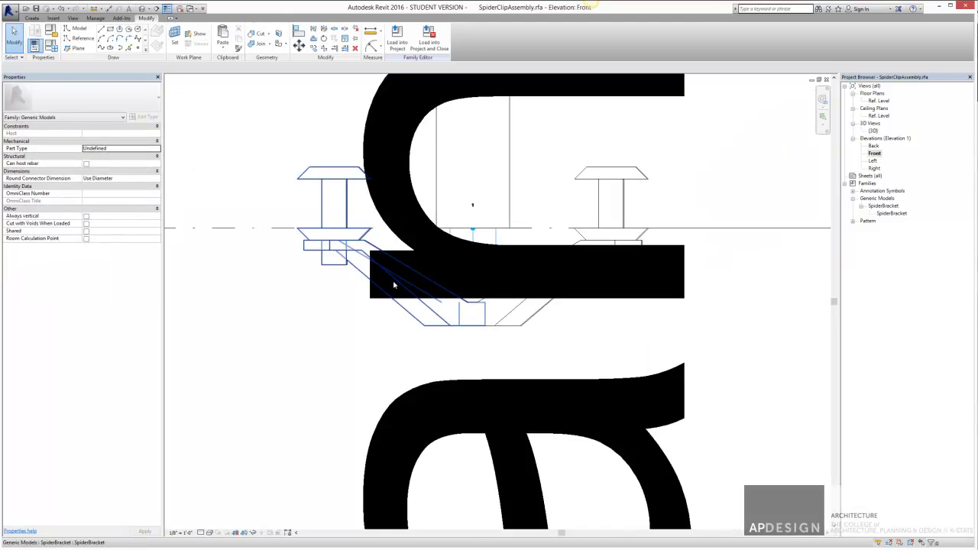
click(182, 532)
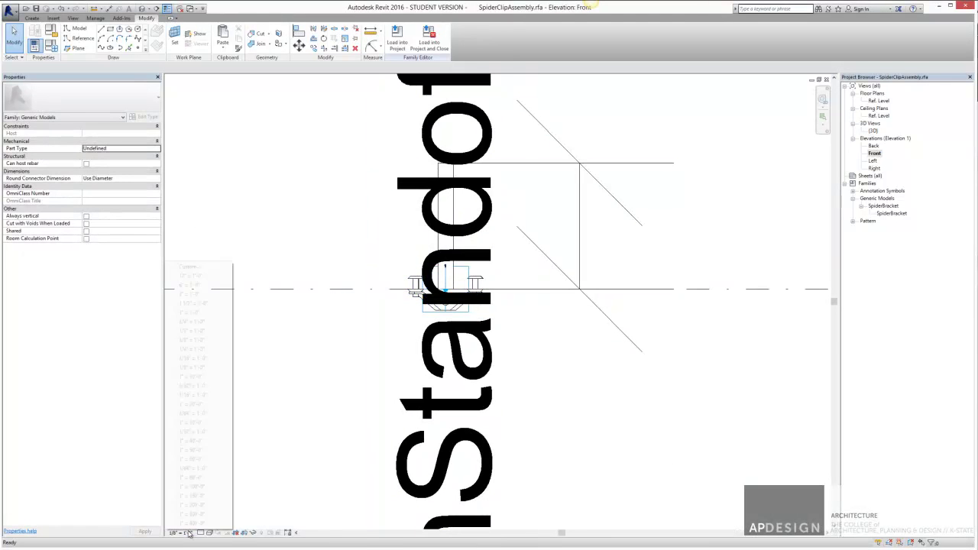
click(192, 304)
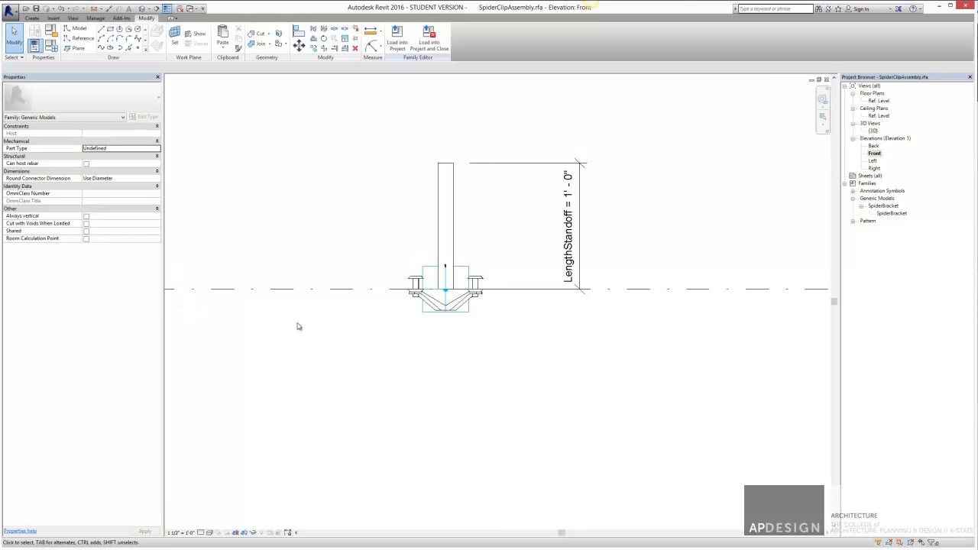
Step: Align the bottom of the central cylinder with the underside of the bracket arms in the Front elevation
scroll(458, 305, up, 3)
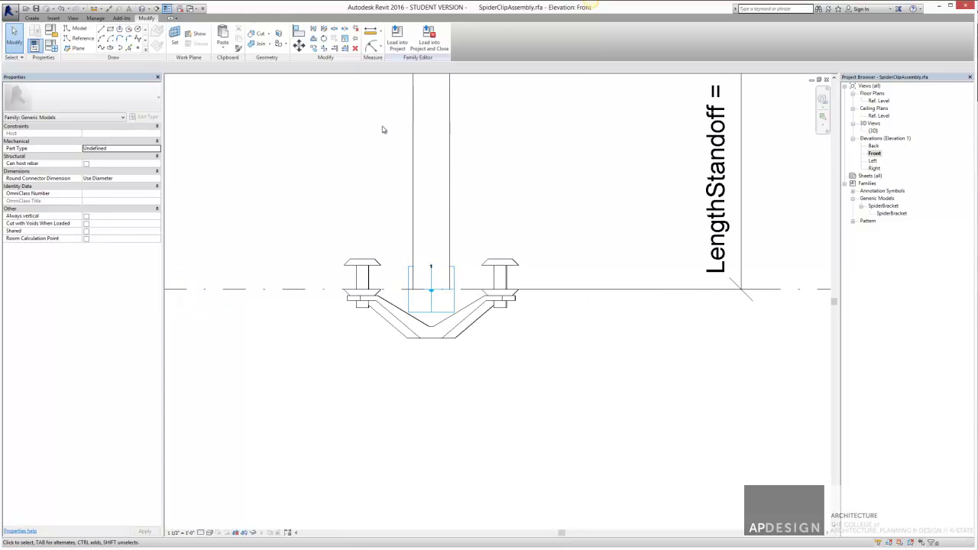
click(299, 32)
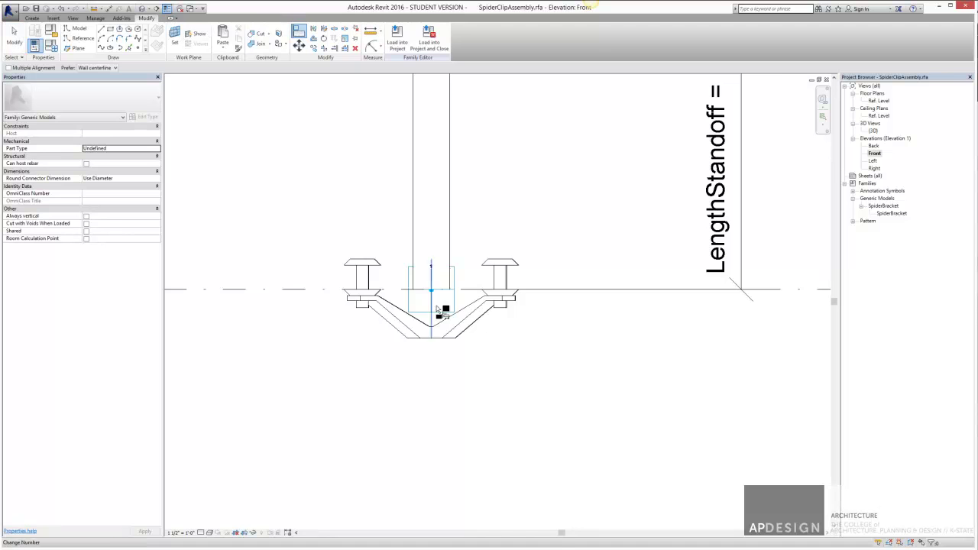
scroll(442, 321, up, 3)
click(443, 351)
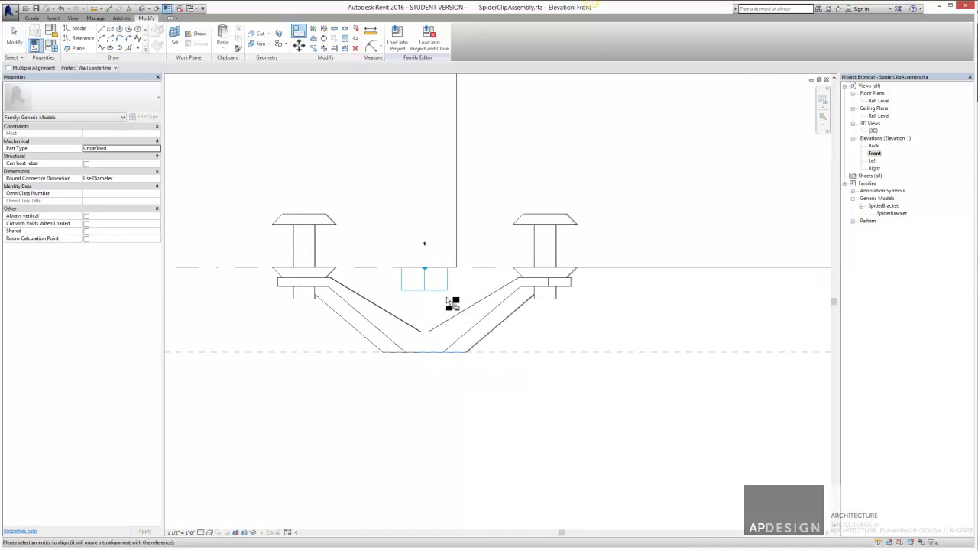
click(451, 269)
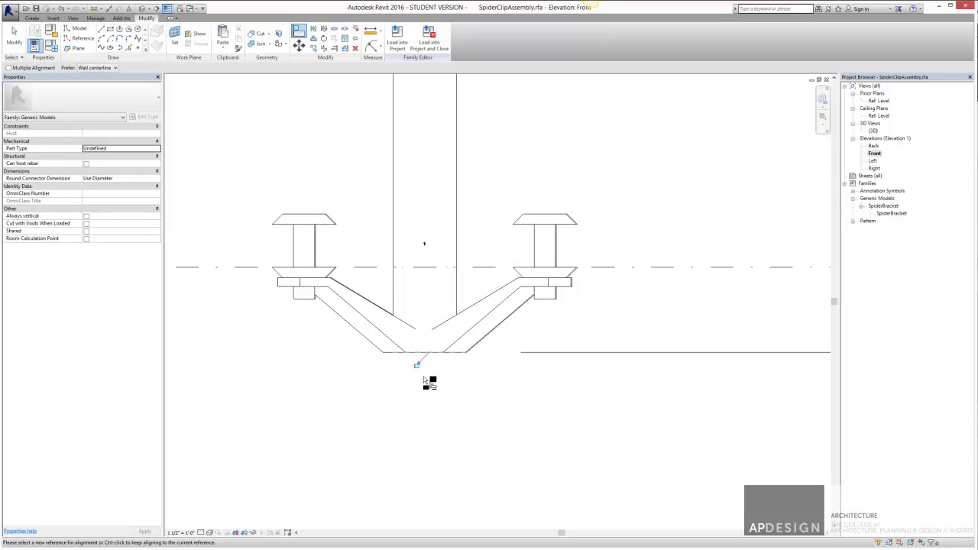
Step: Draw a horizontal reference plane below the bracket assembly in the Front elevation
scroll(447, 364, down, 5)
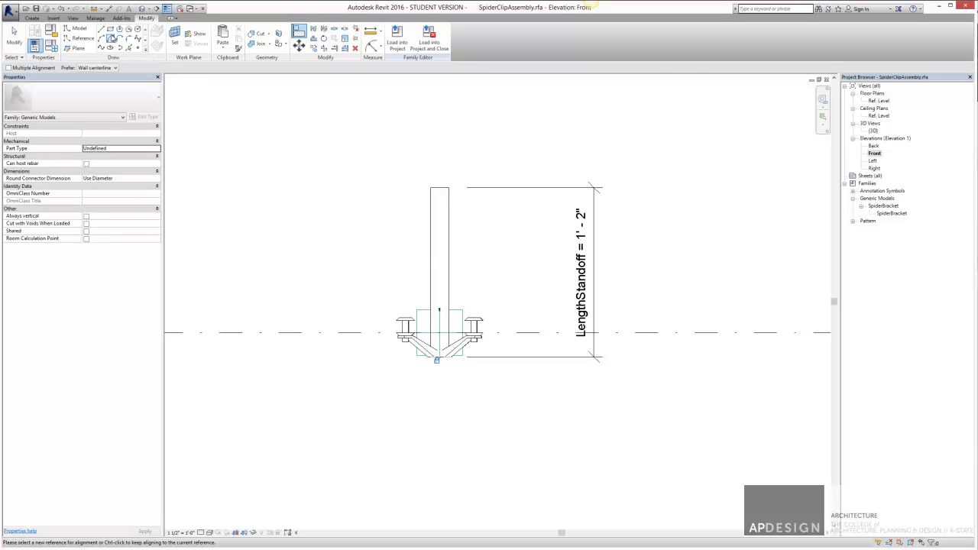
click(77, 48)
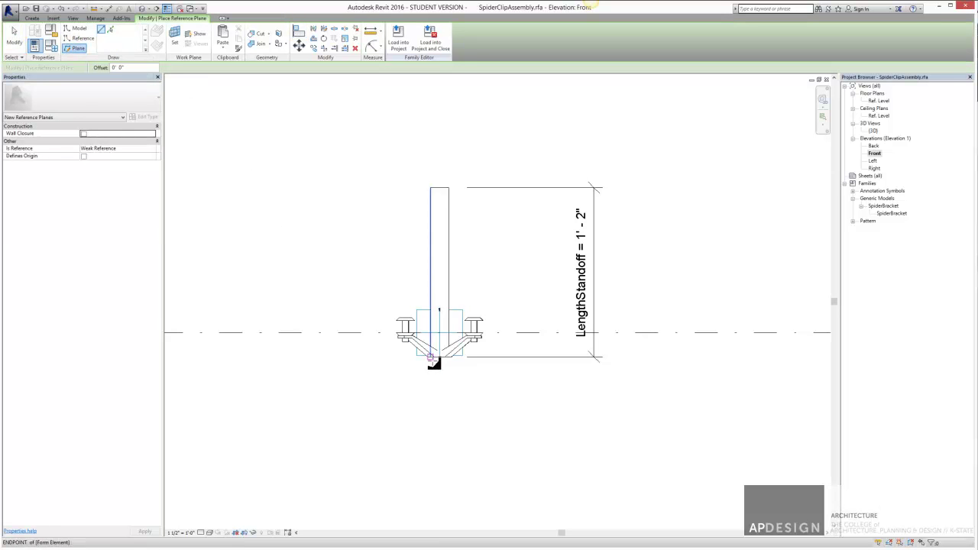
click(309, 478)
click(634, 478)
key(Escape)
key(Escape)
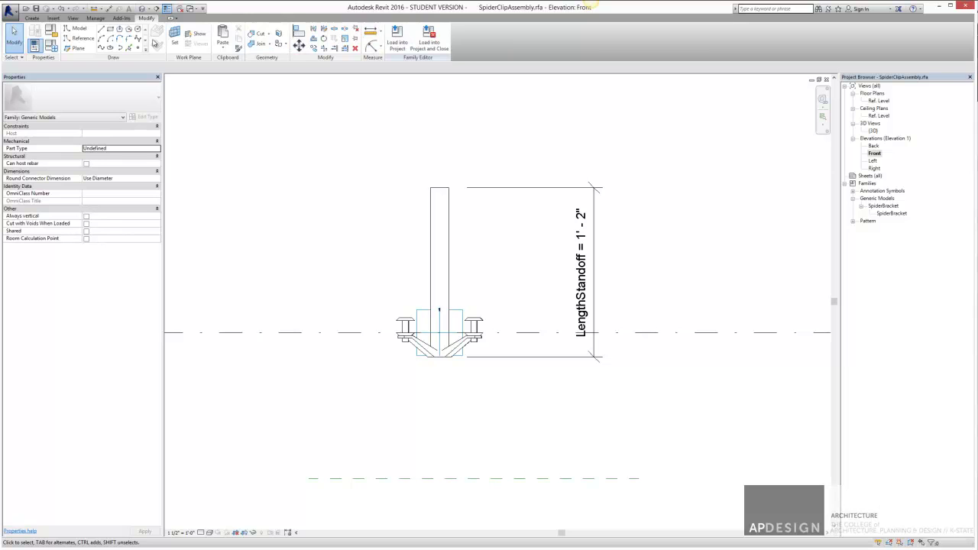
click(31, 18)
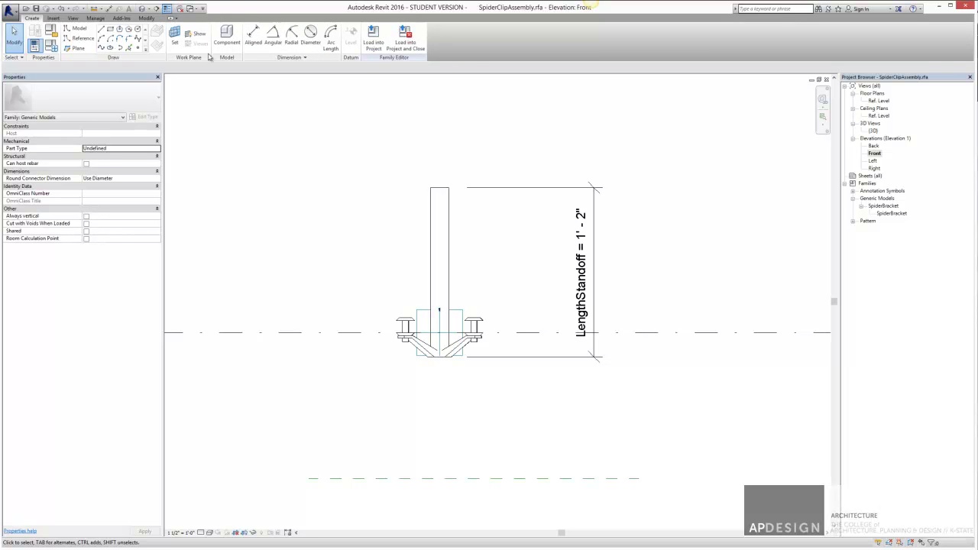
click(253, 35)
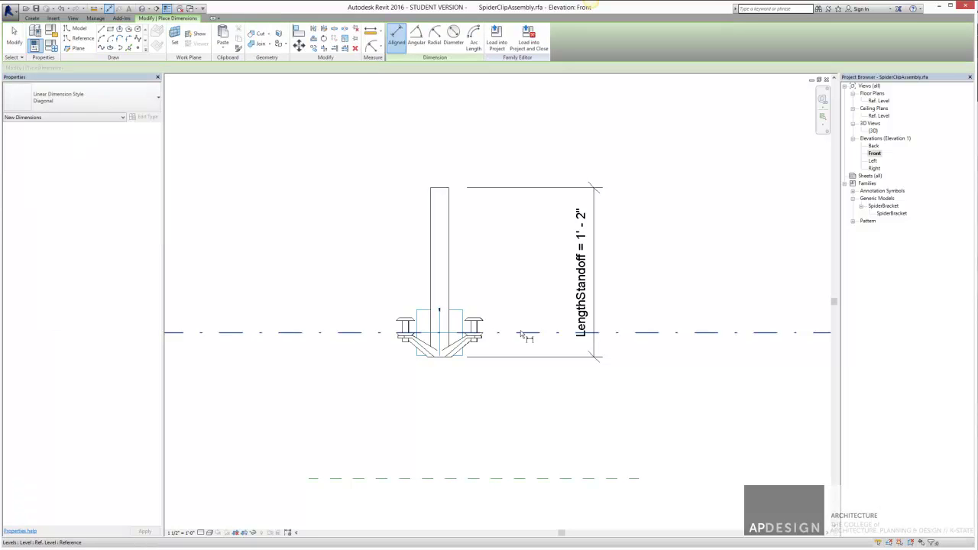
click(449, 358)
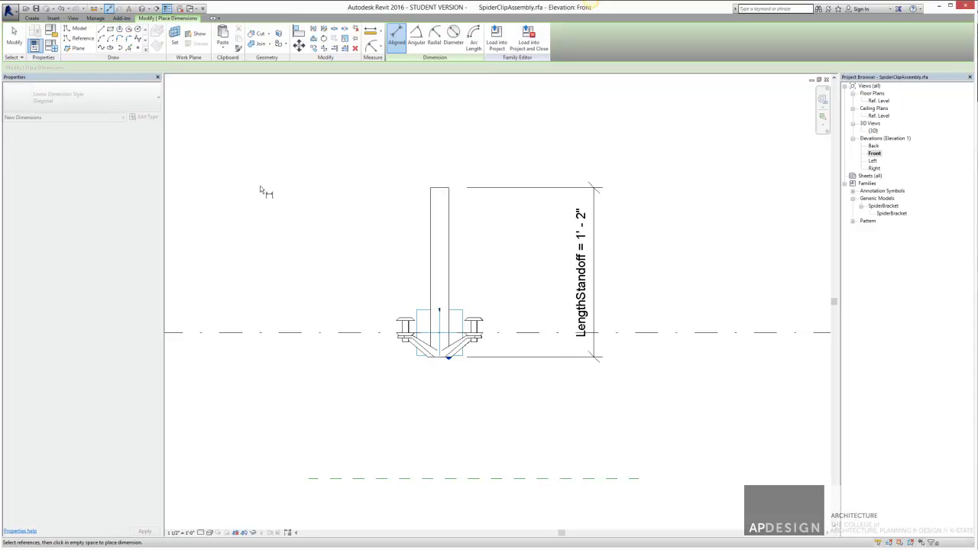
key(Escape)
key(Escape)
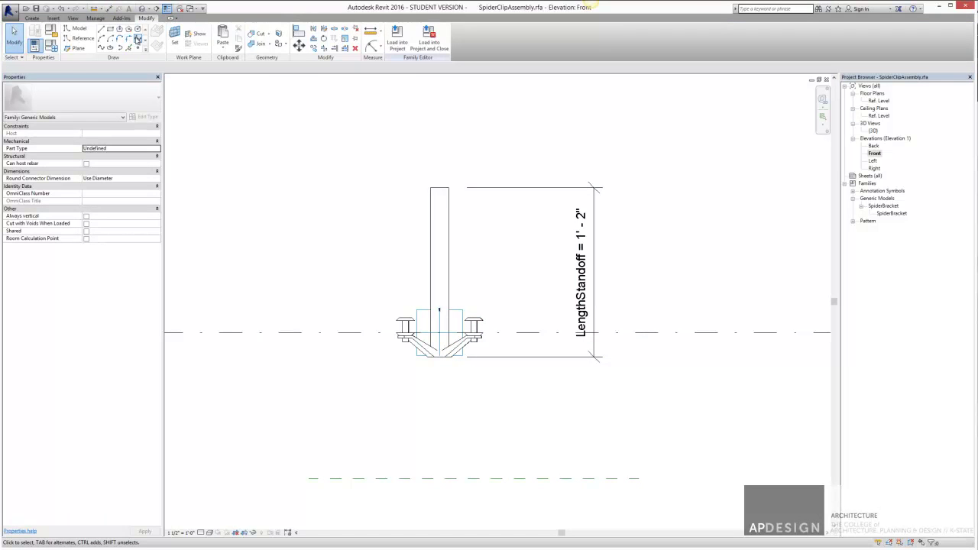
Step: Place an aligned dimension between the underside of the bracket arms and the horizontal reference plane below the assembly
click(33, 19)
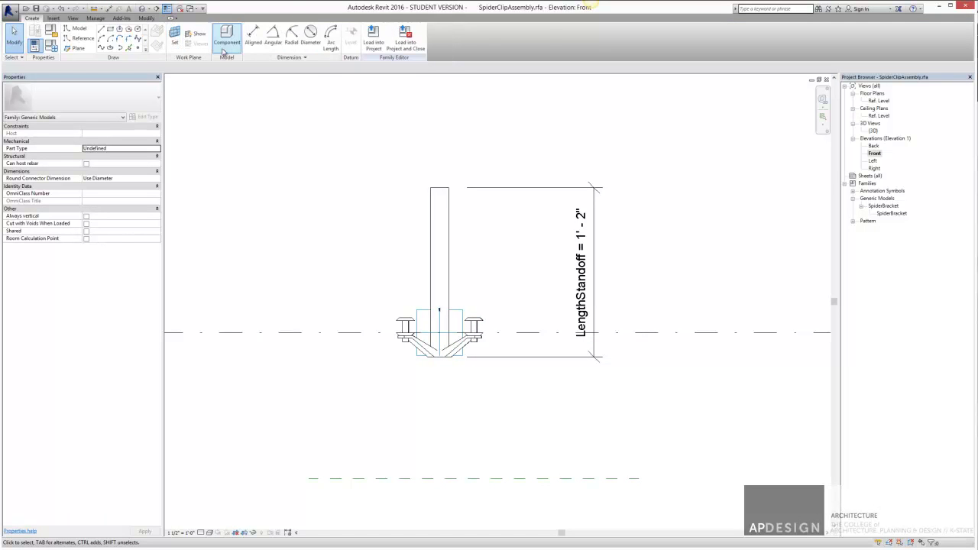
click(253, 36)
click(451, 358)
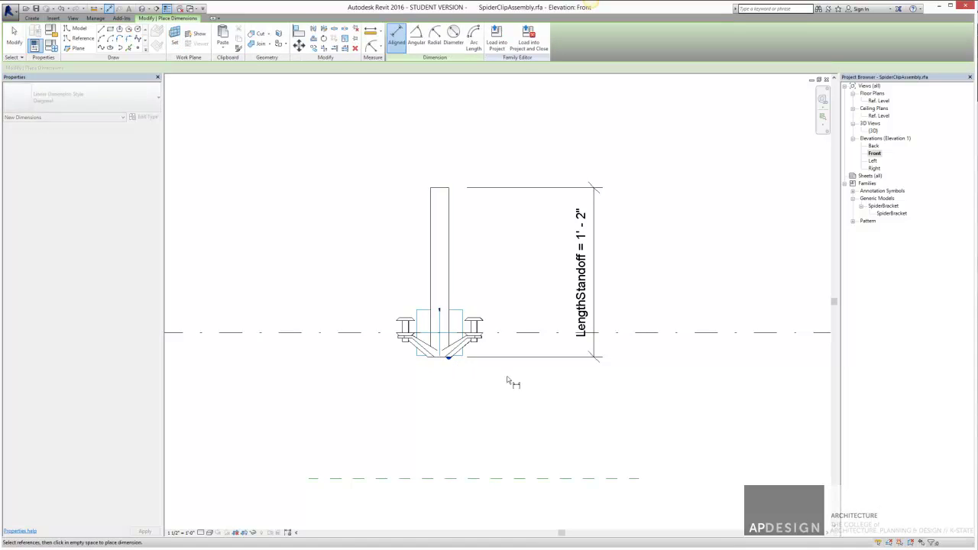
click(604, 480)
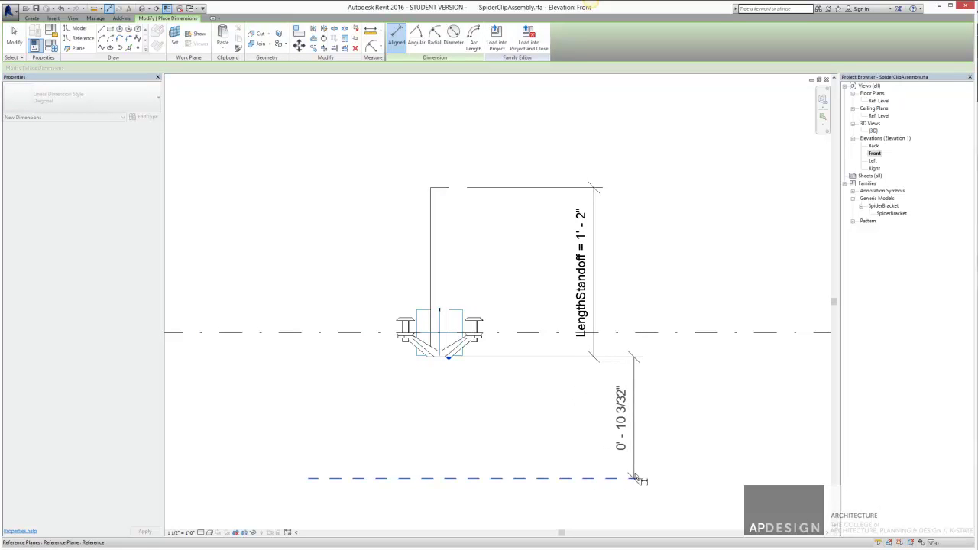
click(661, 456)
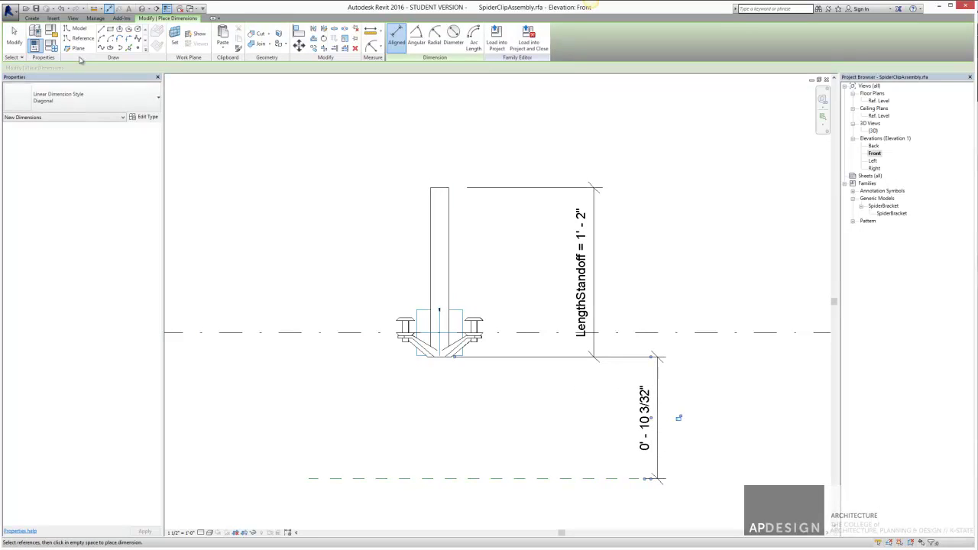
key(Escape)
key(Escape)
Step: Try to label the dimension between the bracket underside and the lower reference plane with the LengthStandoff parameter
click(659, 412)
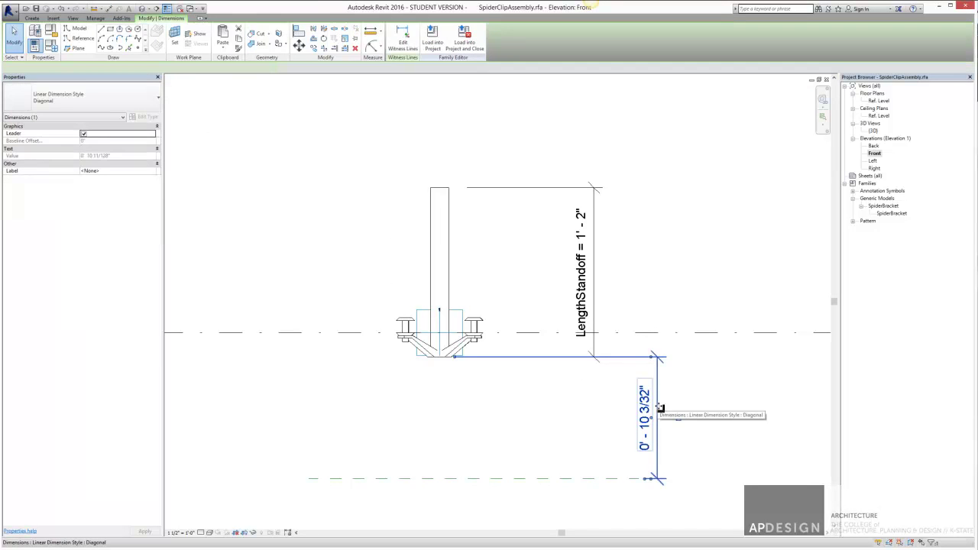
click(222, 68)
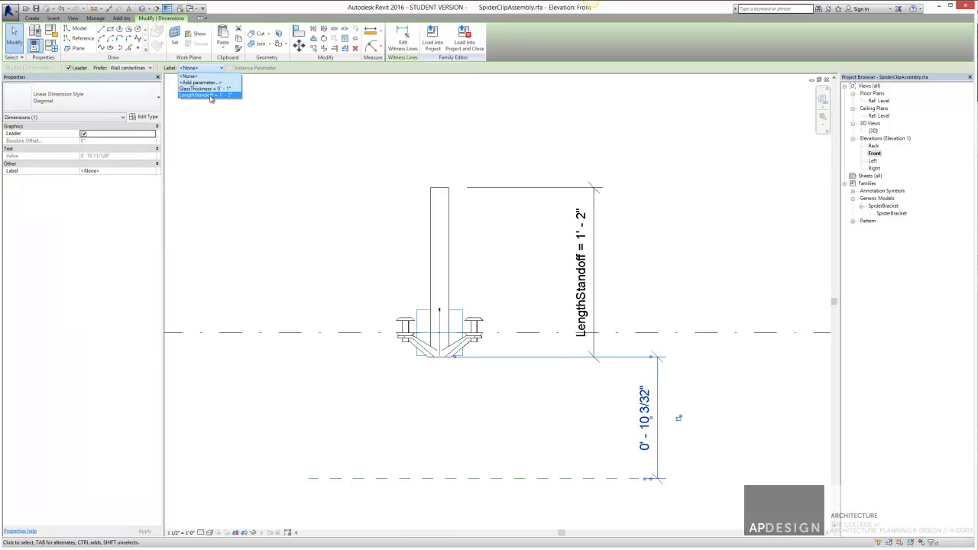
click(208, 95)
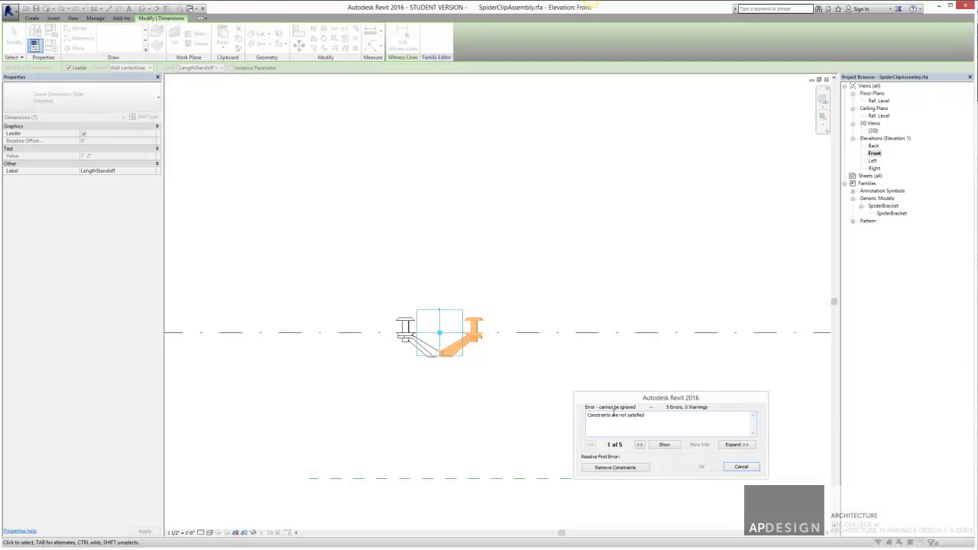
click(638, 467)
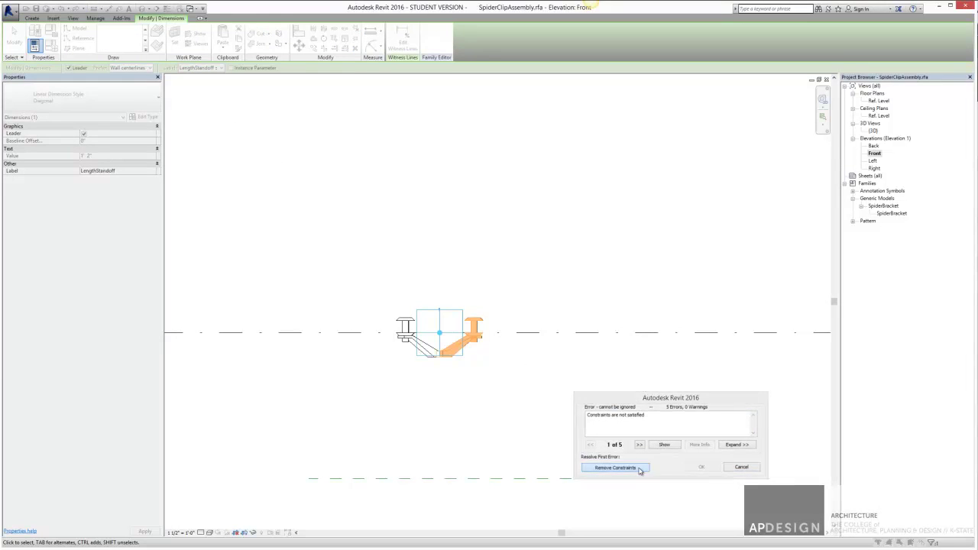
click(740, 468)
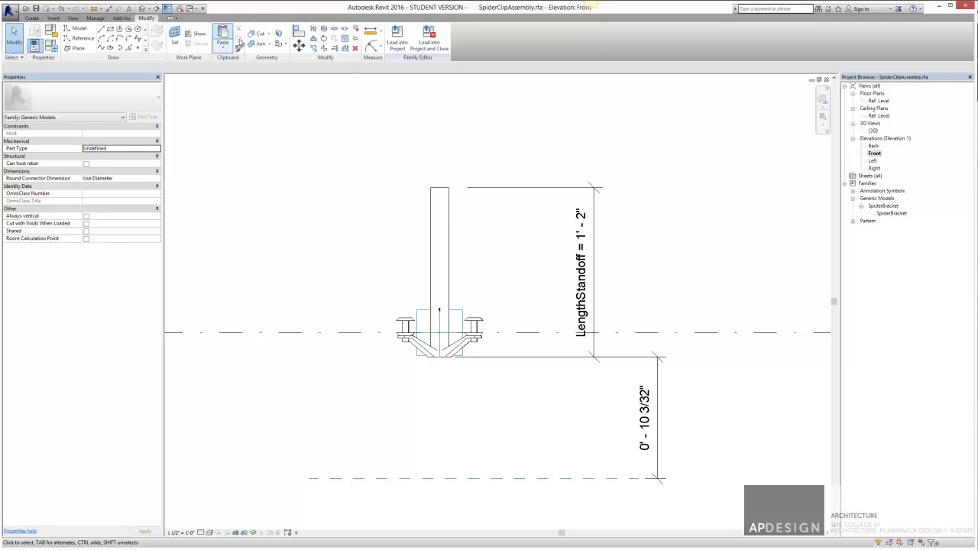
Step: Align the cylinder's upper end to the lower reference plane, and delete the unlabelled dimension between bracket and plane
click(299, 32)
click(472, 479)
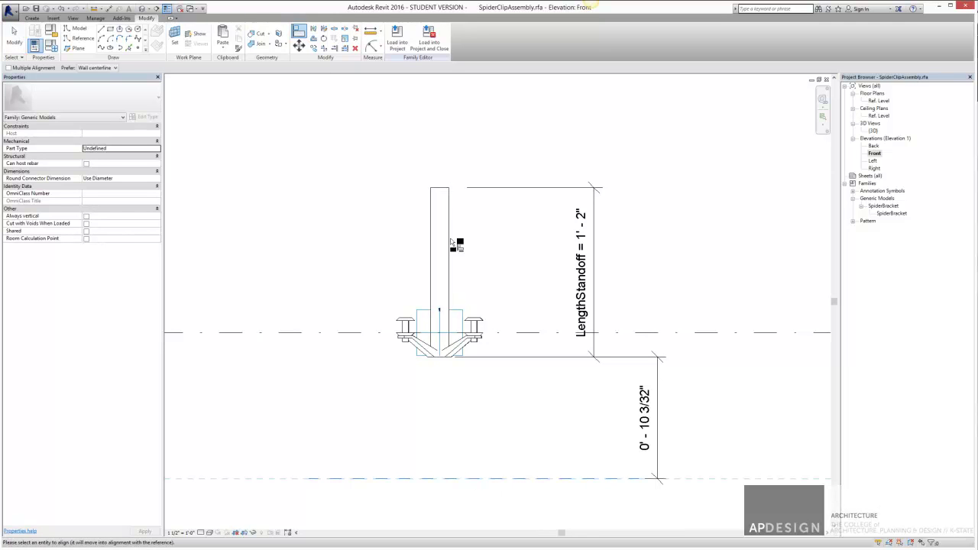
click(445, 190)
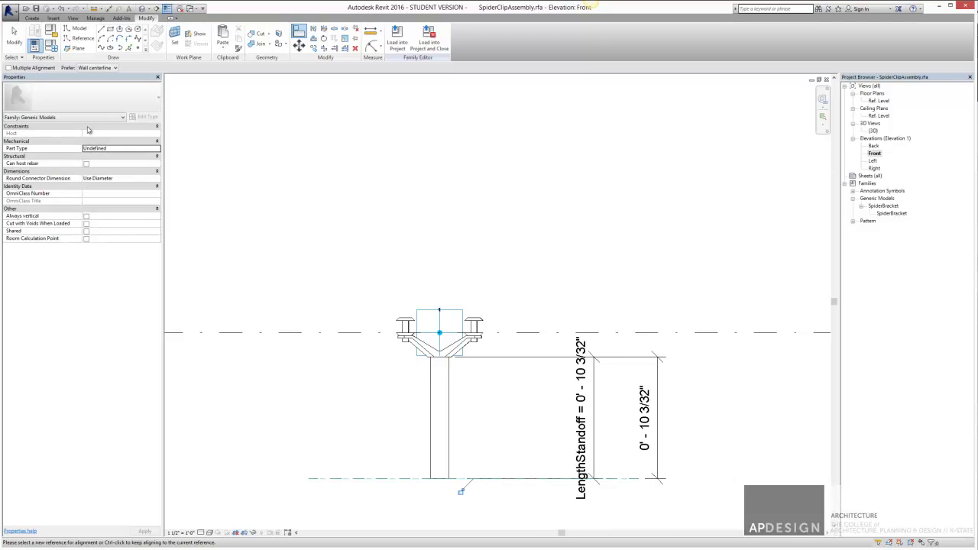
click(14, 39)
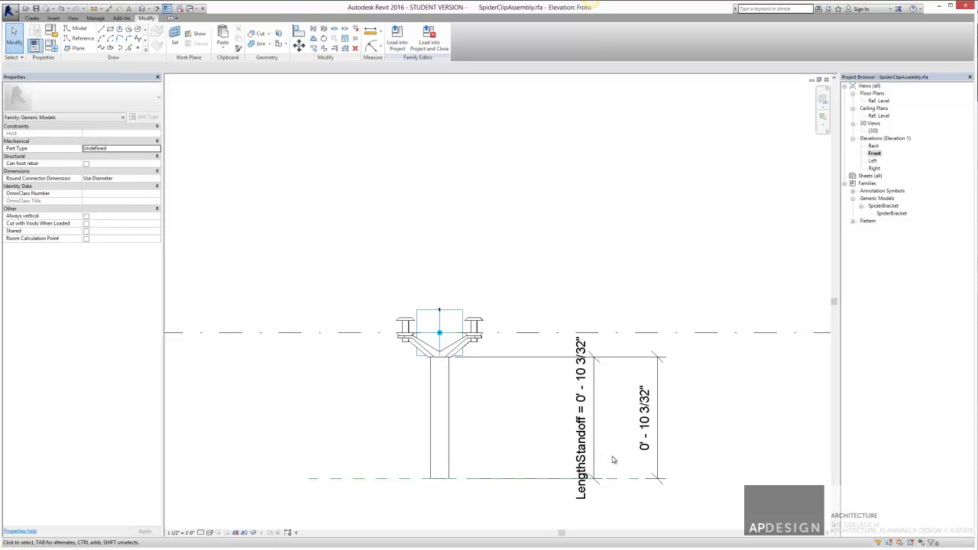
click(661, 450)
key(Delete)
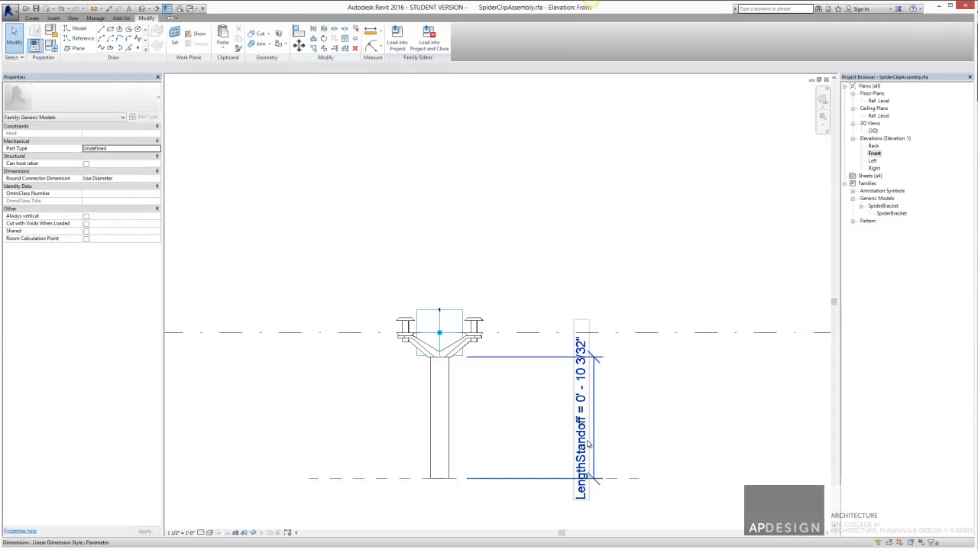
Step: Set the LengthStandoff family parameter to 1'-0" and apply it to the downward-facing cylinder
click(592, 447)
click(614, 443)
scroll(591, 412, up, 3)
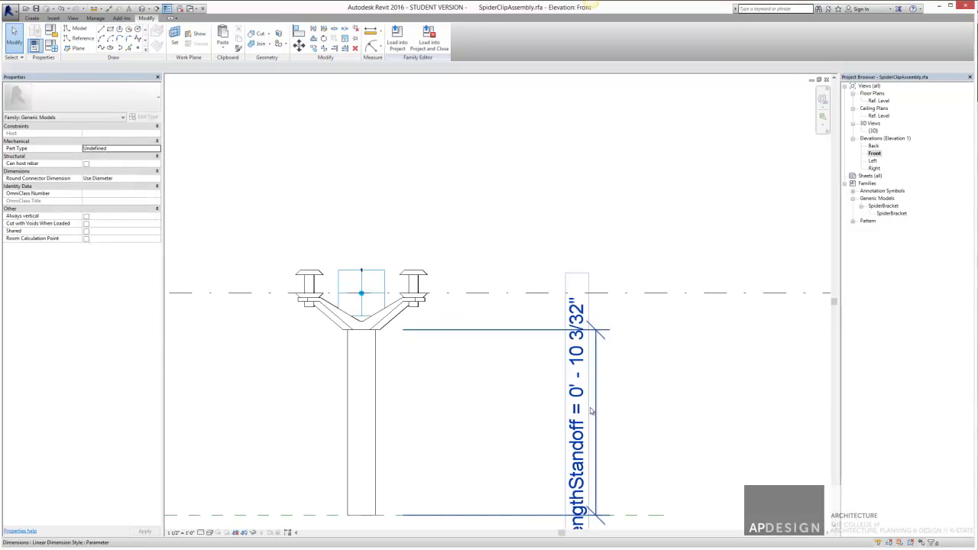
click(50, 46)
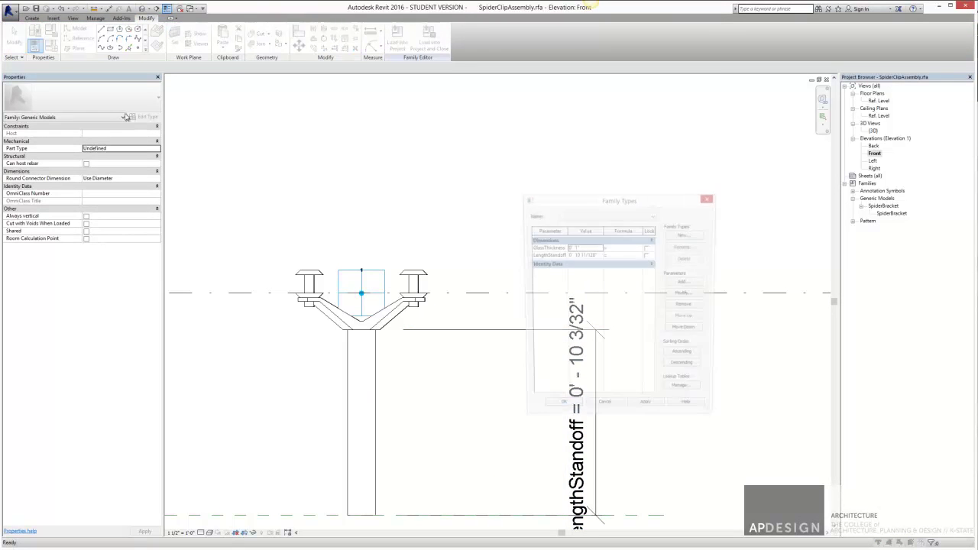
click(574, 255)
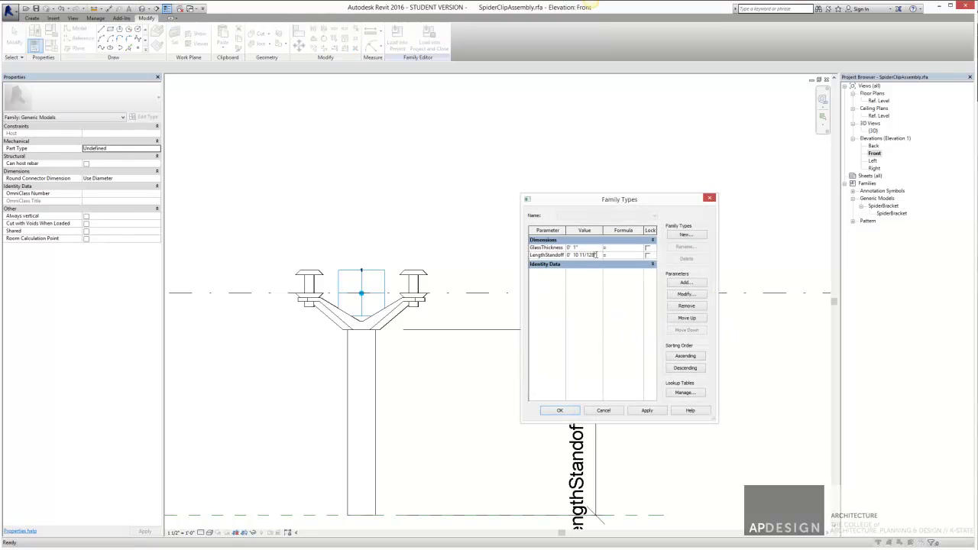
text(1")
key(Tab)
drag(581, 255, 560, 255)
key(Tab)
click(646, 413)
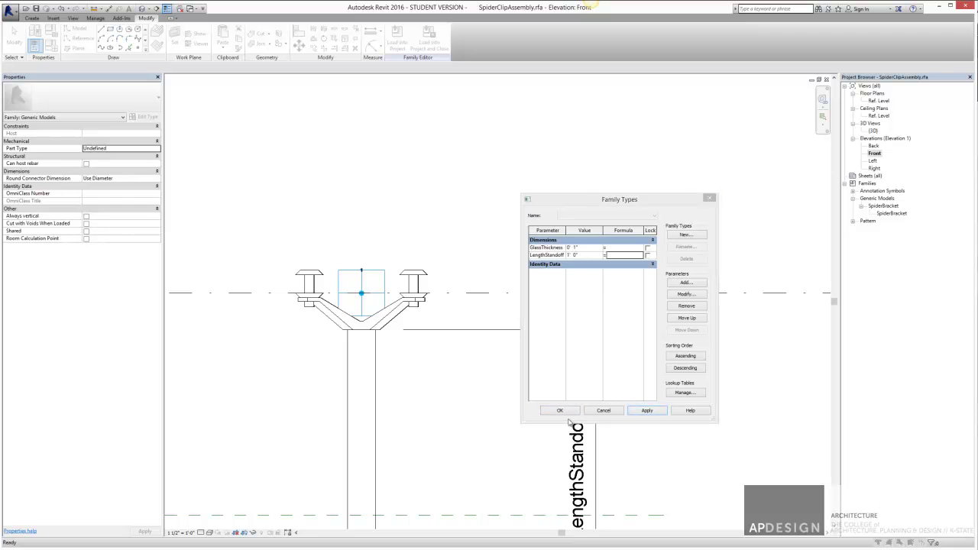
click(559, 411)
Step: Move the horizontal reference plane from across the cylinder to above the bracket assembly and delete it
scroll(550, 413, down, 4)
scroll(577, 455, up, 4)
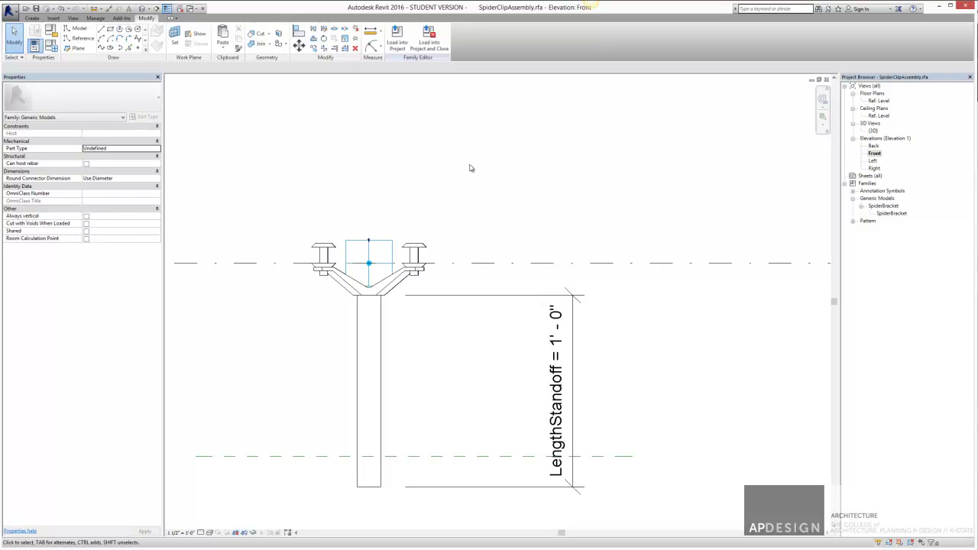
click(487, 456)
drag(487, 458, 510, 140)
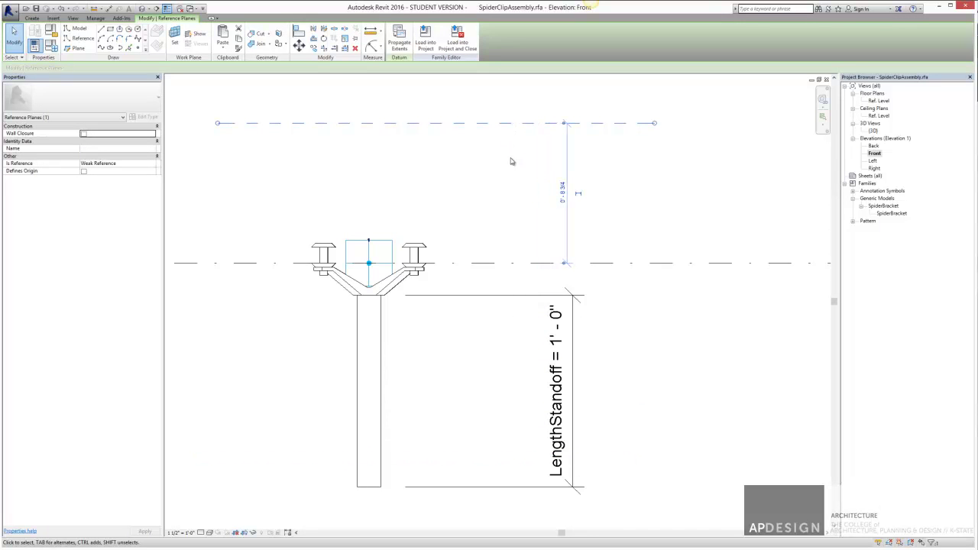
key(Delete)
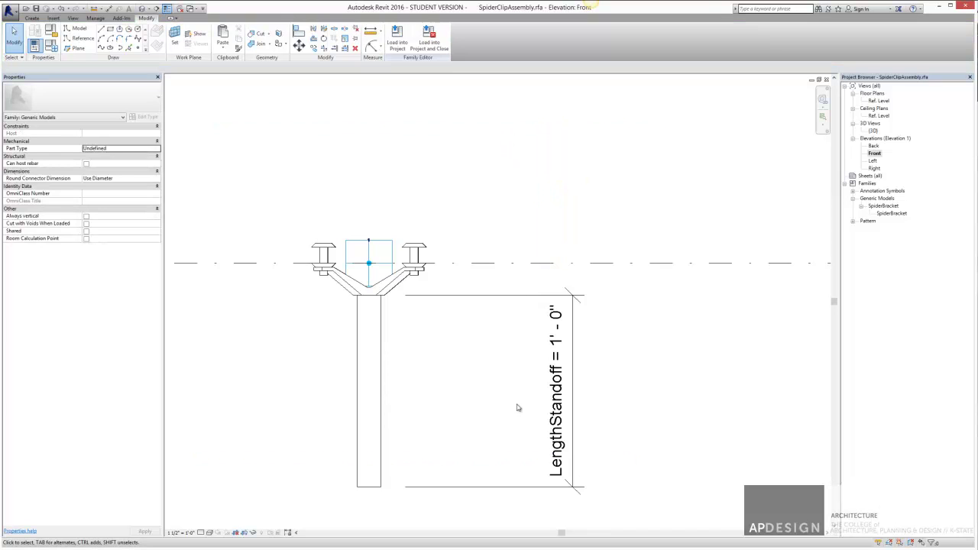
click(572, 409)
scroll(588, 404, up, 2)
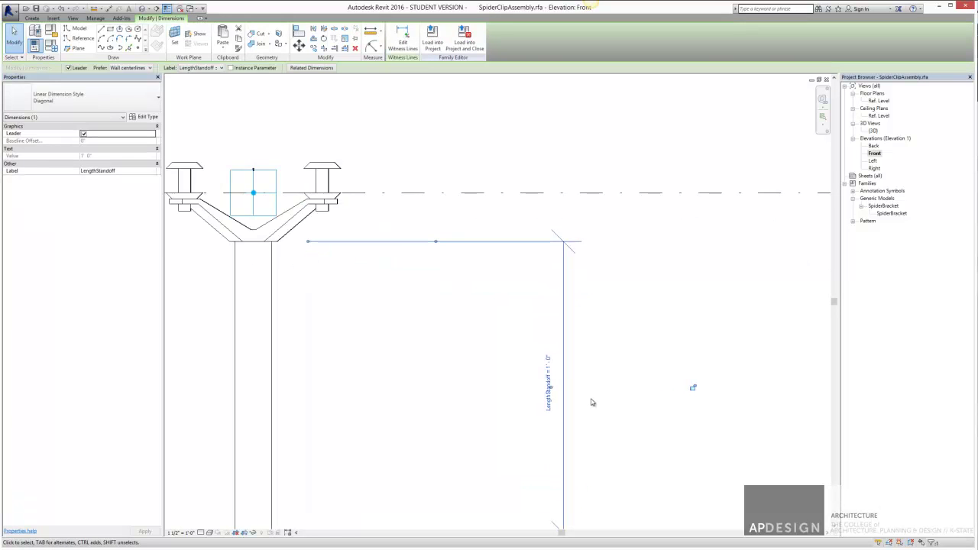
click(592, 400)
scroll(593, 399, down, 3)
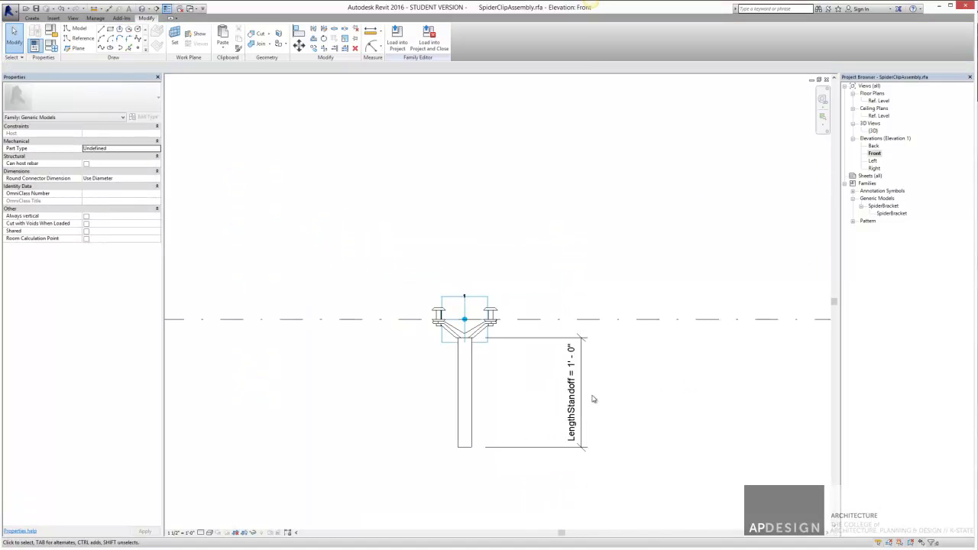
scroll(458, 384, up, 2)
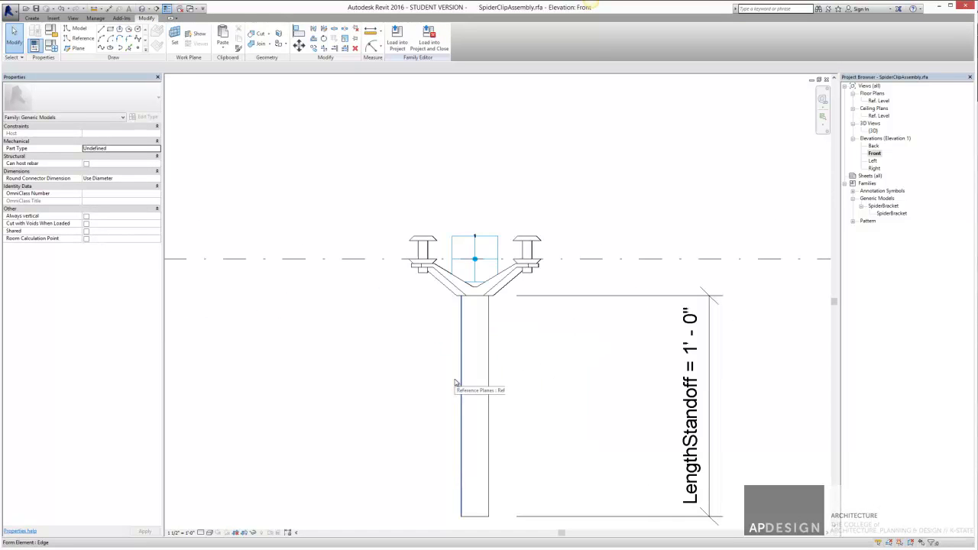
scroll(463, 390, down, 3)
scroll(468, 378, up, 1)
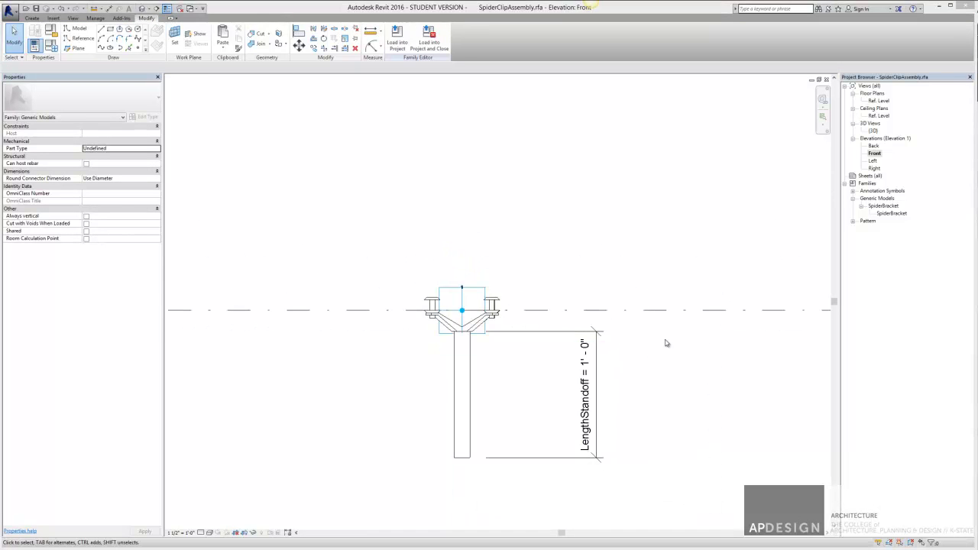
Step: Open the nested SpiderBracket family for editing and check the properties of its connector and arm solids
double_click(495, 322)
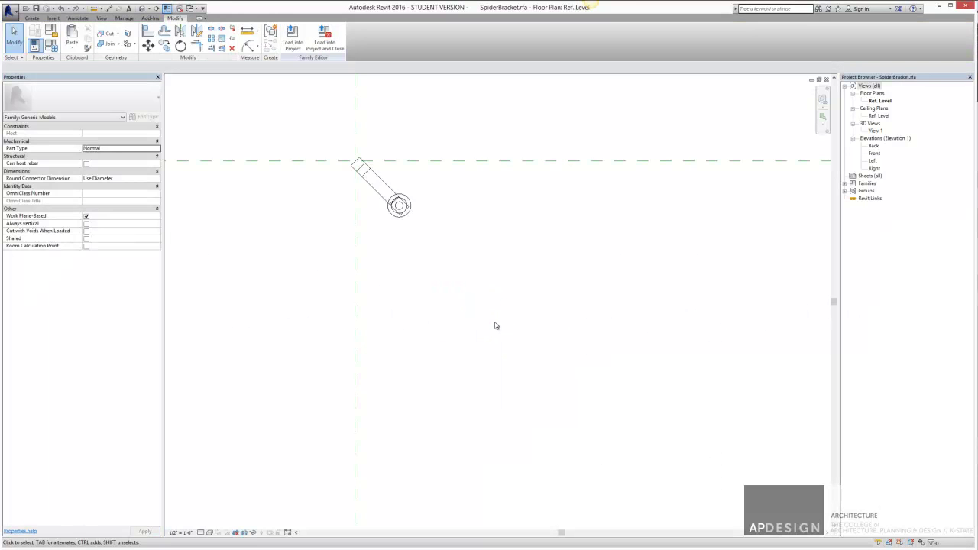
click(398, 205)
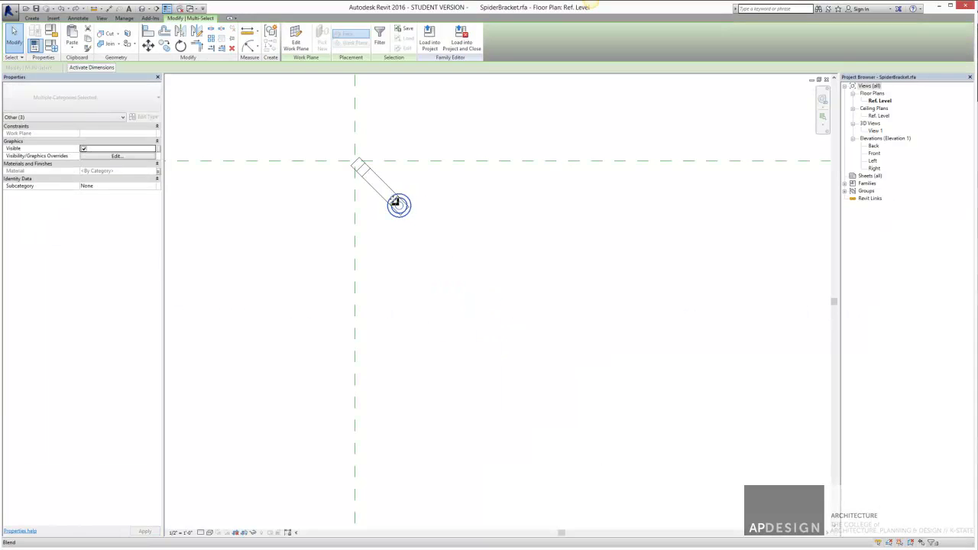
click(440, 231)
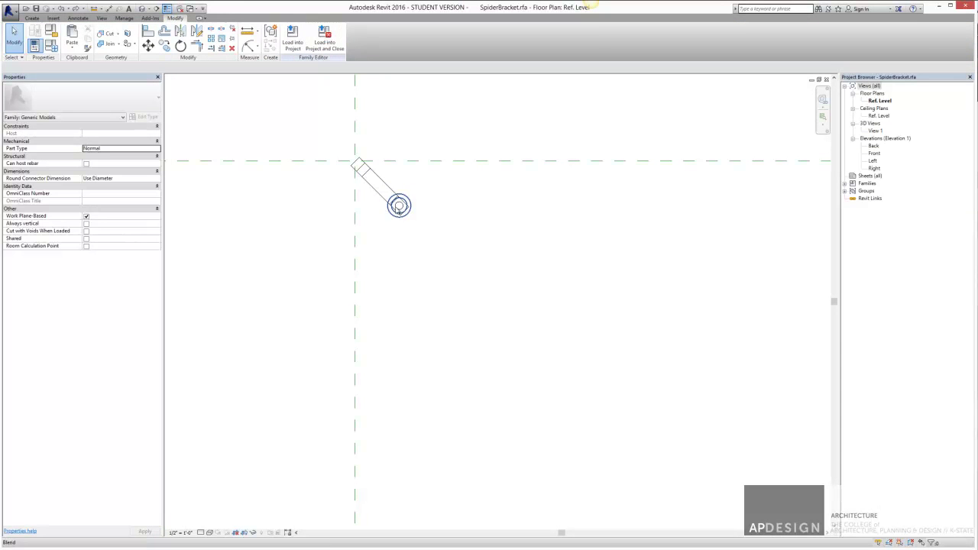
click(385, 196)
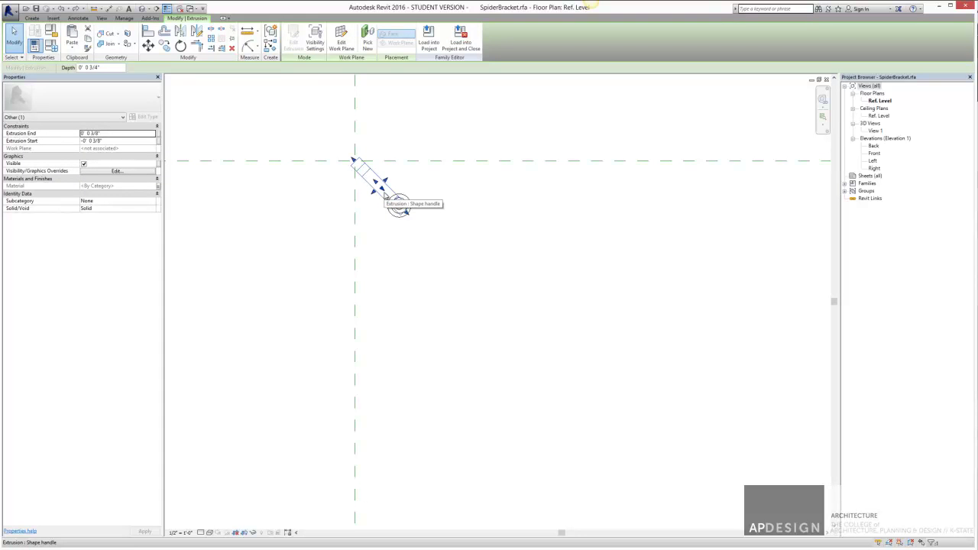
click(379, 224)
click(373, 191)
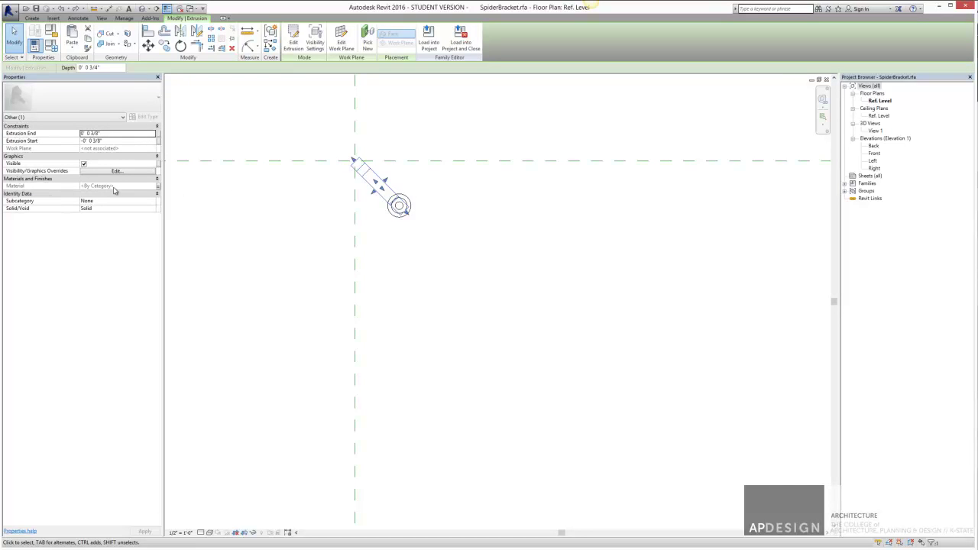
click(246, 187)
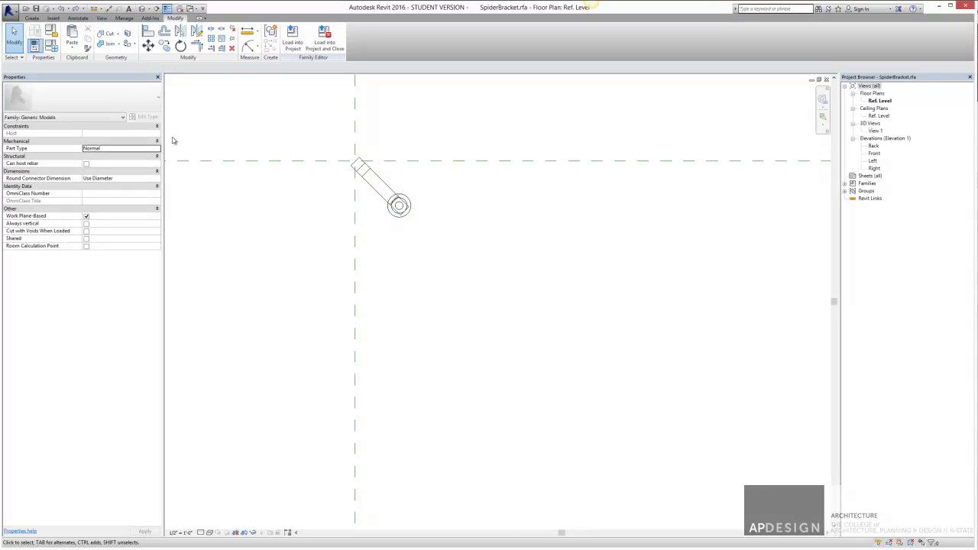
click(51, 46)
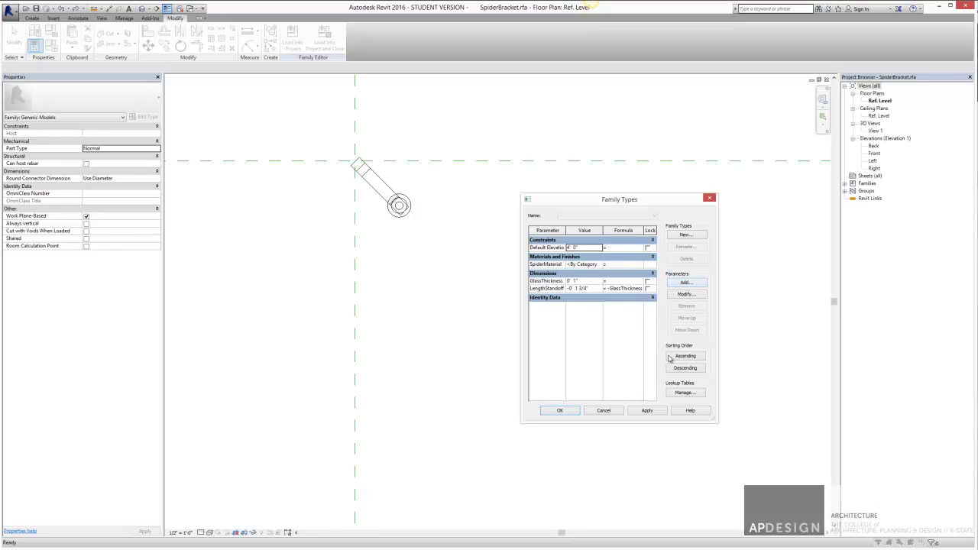
click(683, 285)
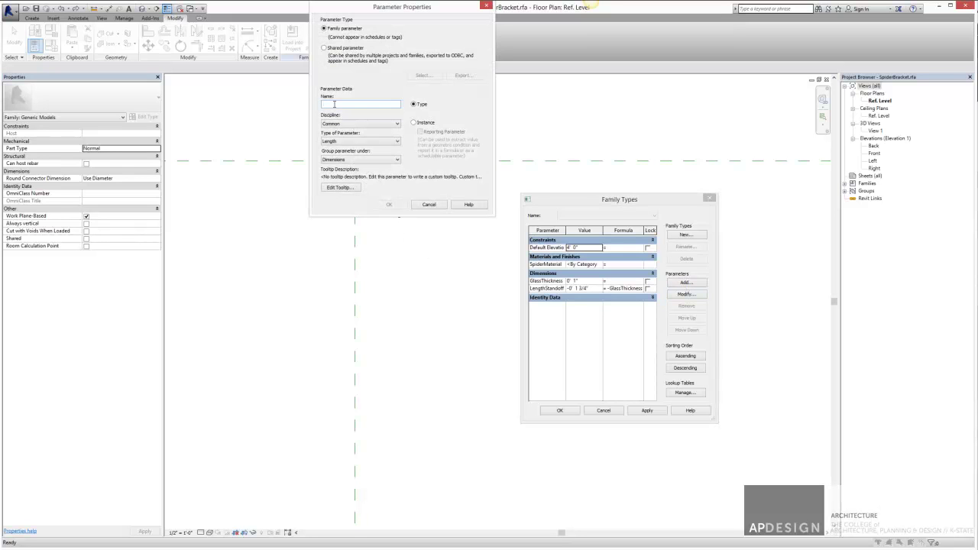
click(364, 145)
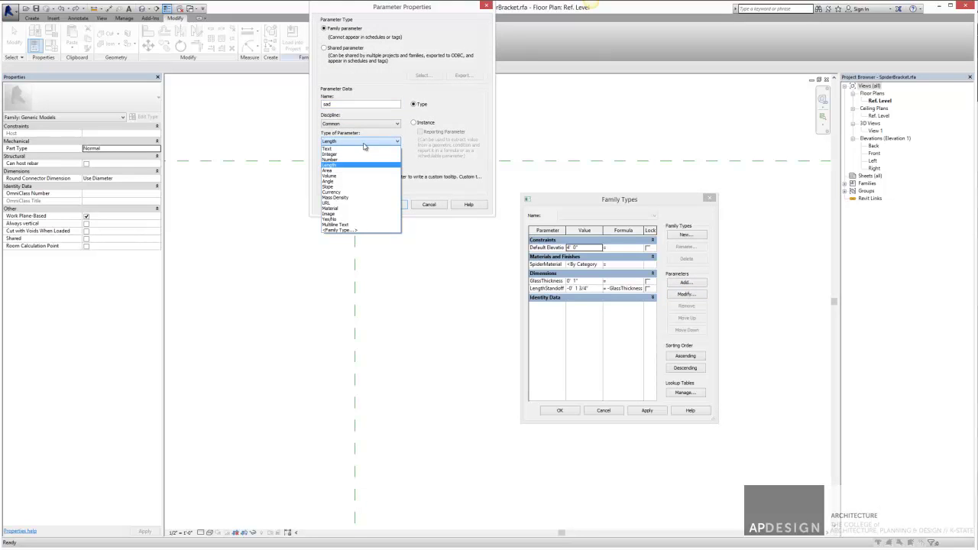
click(355, 208)
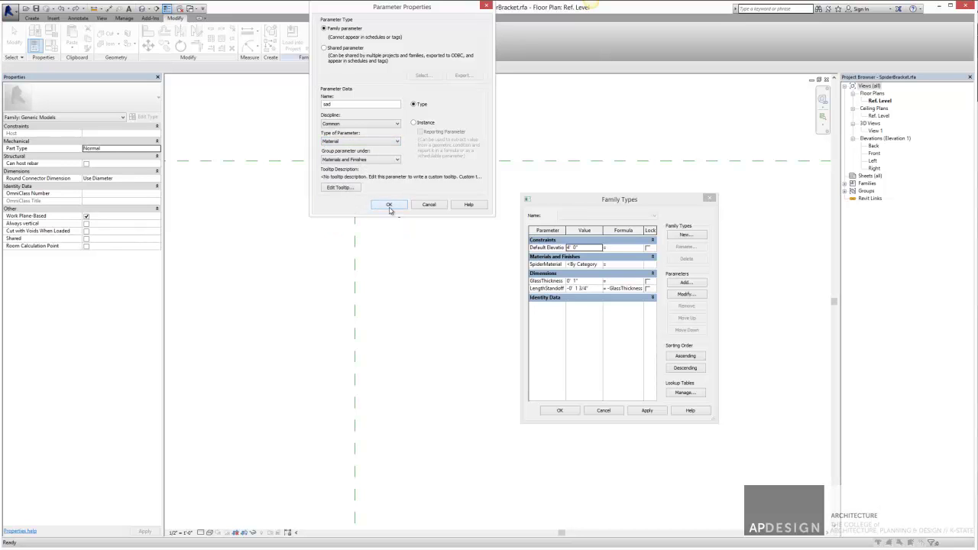
click(430, 207)
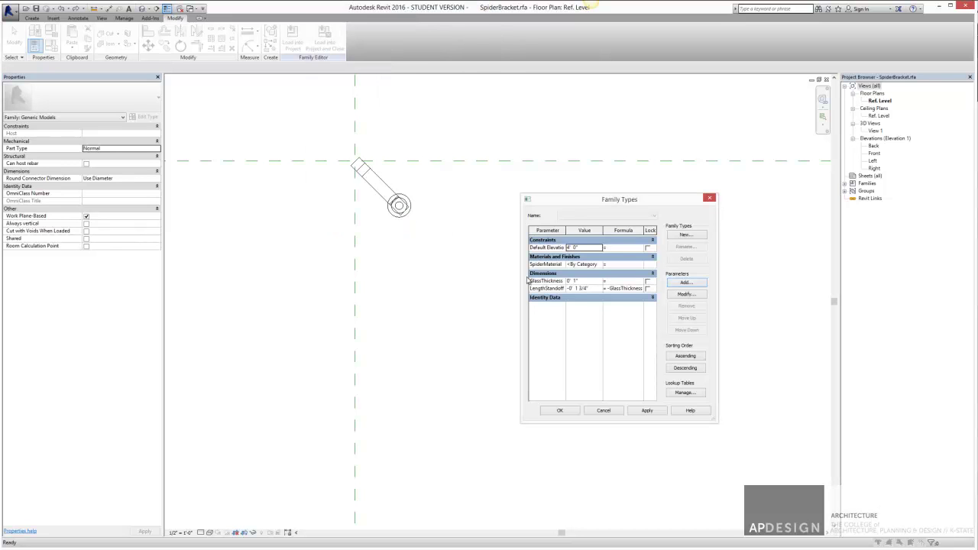
click(649, 411)
click(569, 413)
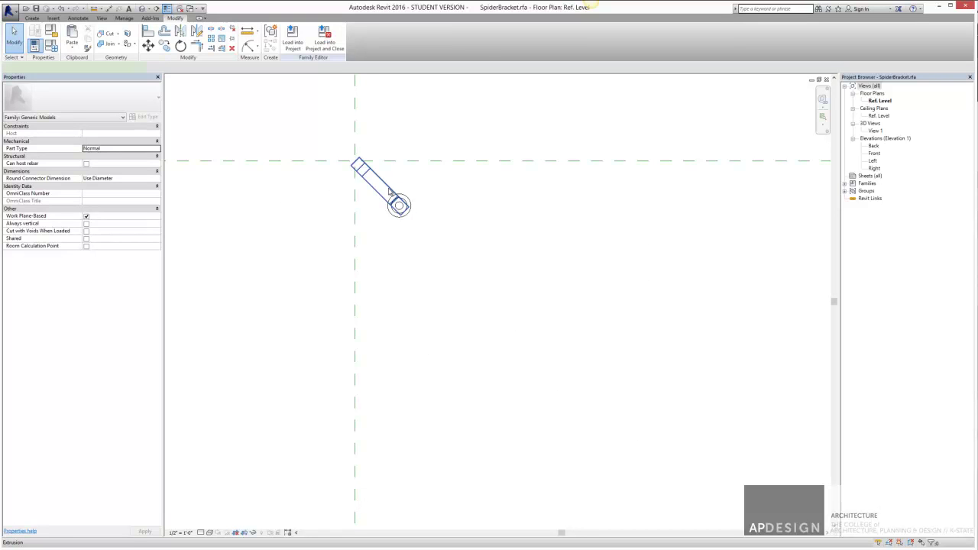
Step: Associate the Material of the bracket's diagonal arm extrusion with the SpiderMaterial family parameter
click(398, 204)
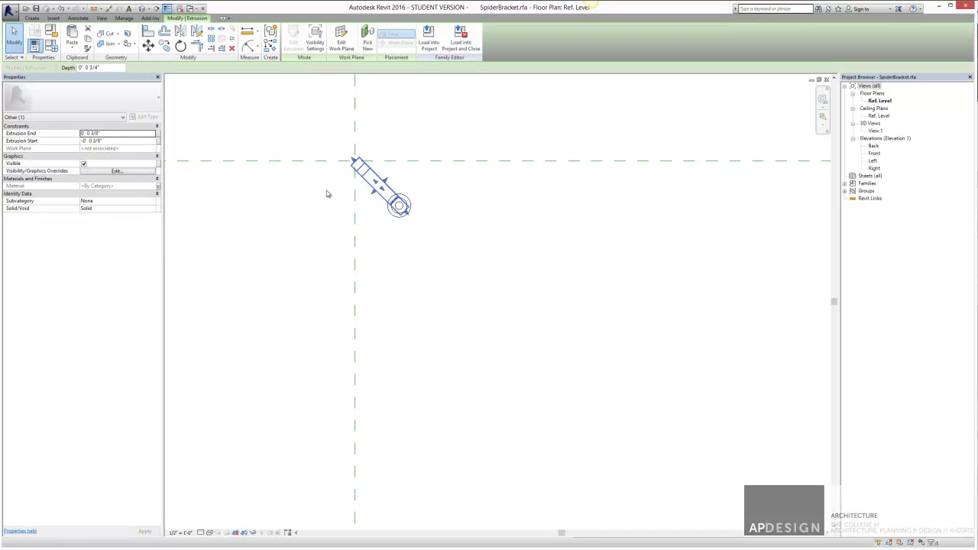
click(157, 188)
click(425, 253)
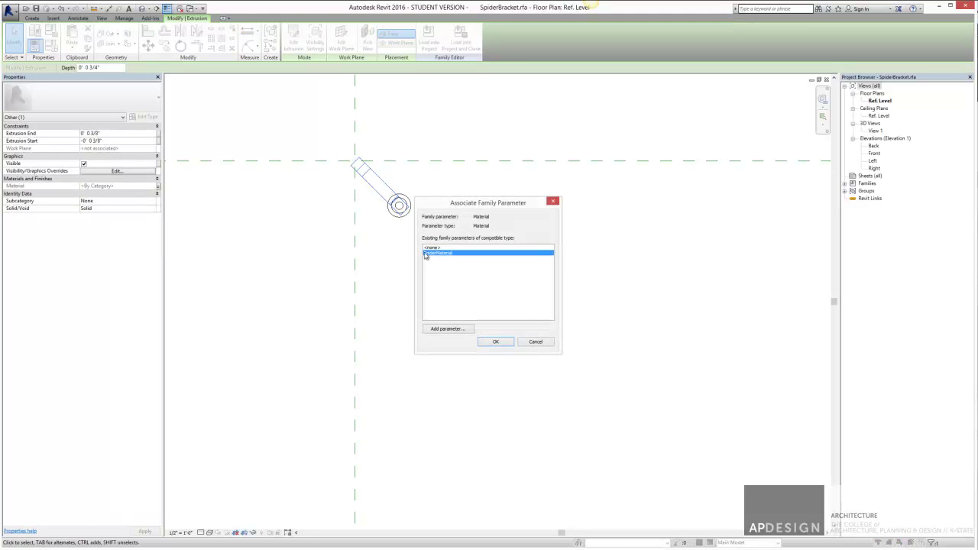
click(495, 342)
click(417, 224)
Step: Link the Material of the round blend on the FrontGlass reference plane to SpiderMaterial
click(409, 207)
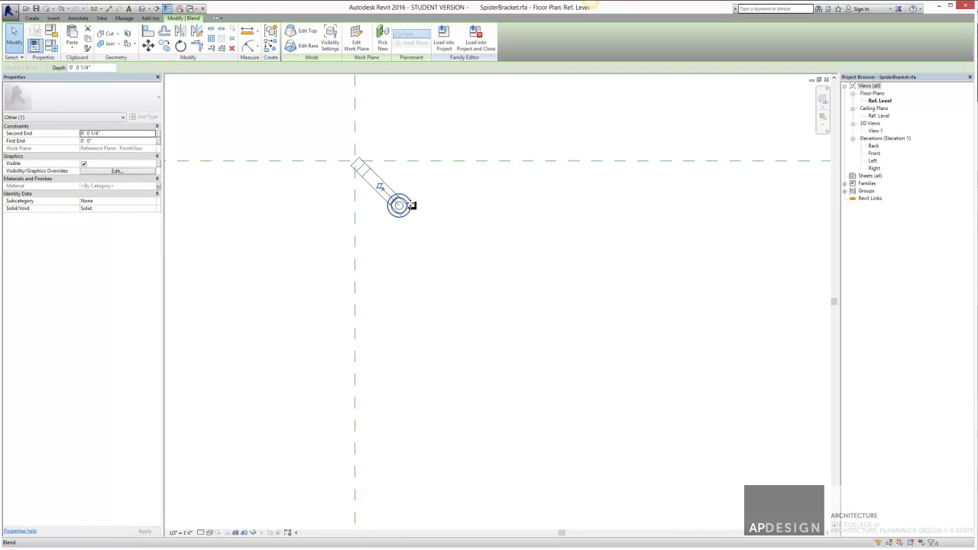
click(158, 188)
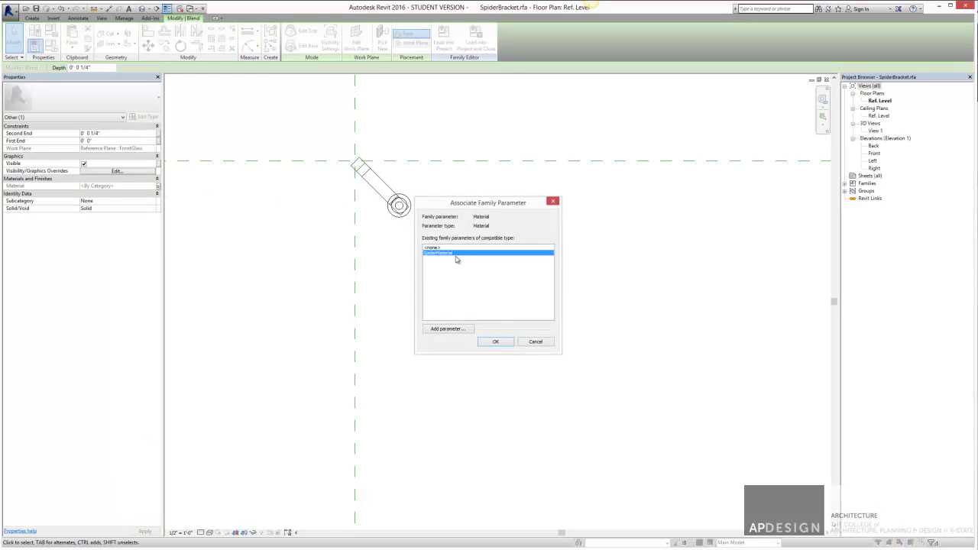
click(495, 342)
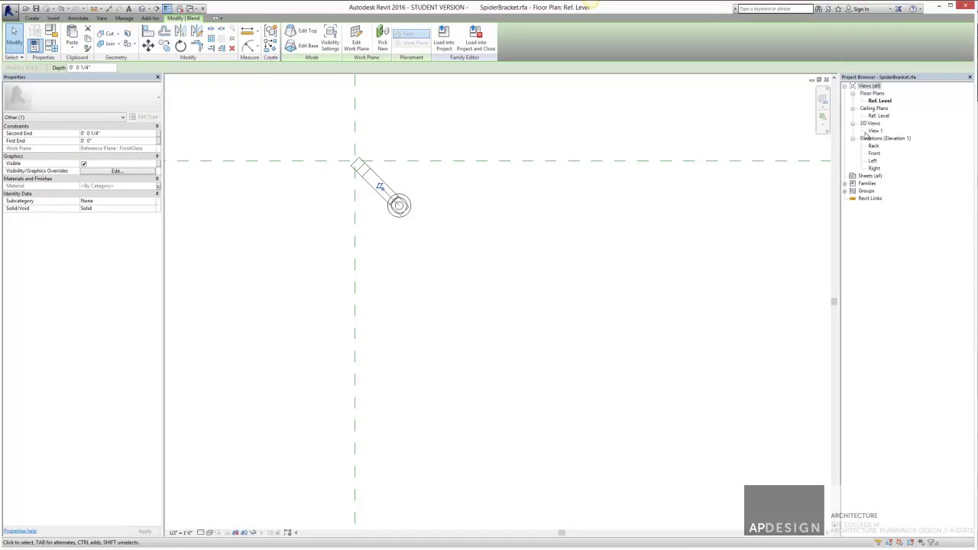
Step: In the 3D view, link the Material of the lower disc blend to the SpiderMaterial parameter
double_click(875, 130)
click(676, 263)
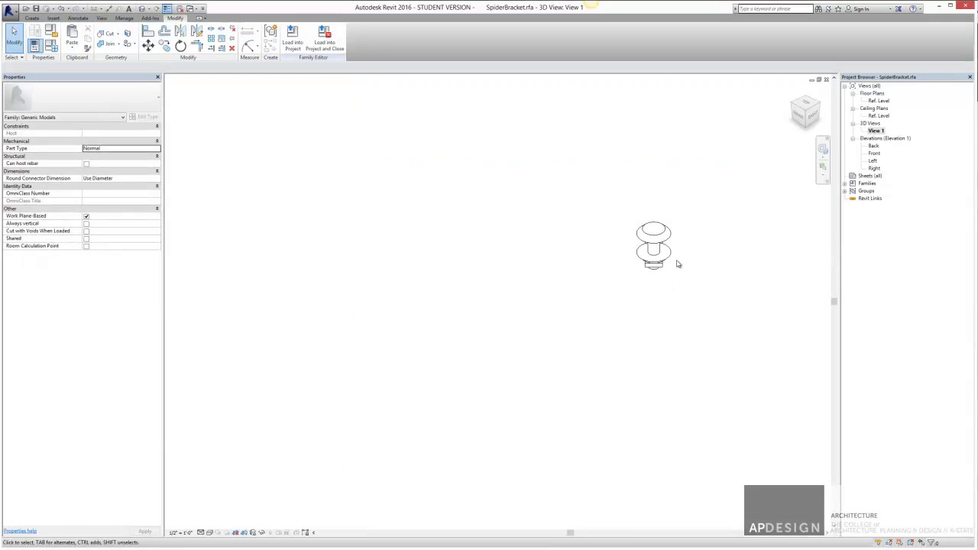
click(663, 258)
scroll(694, 258, up, 2)
shift+middle_drag(700, 264, 646, 261)
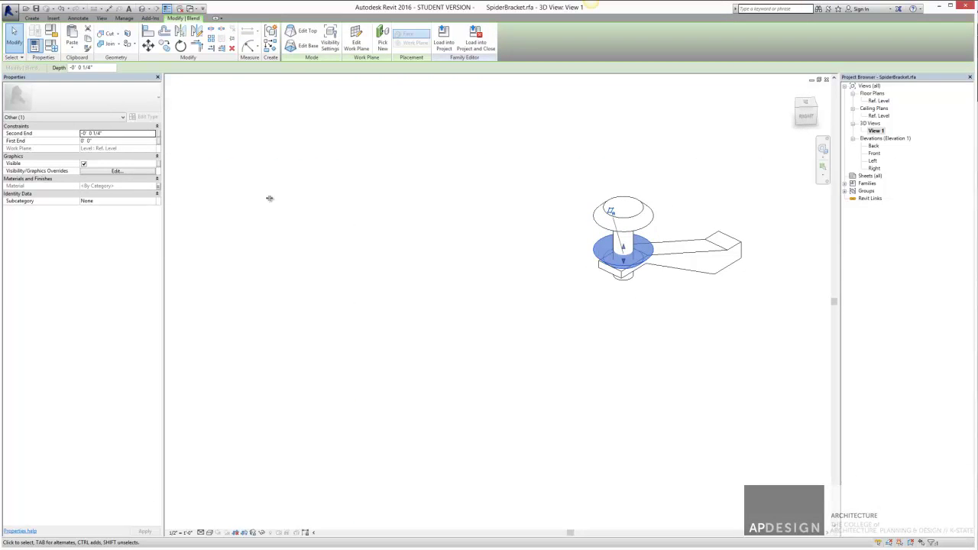
click(158, 186)
click(503, 345)
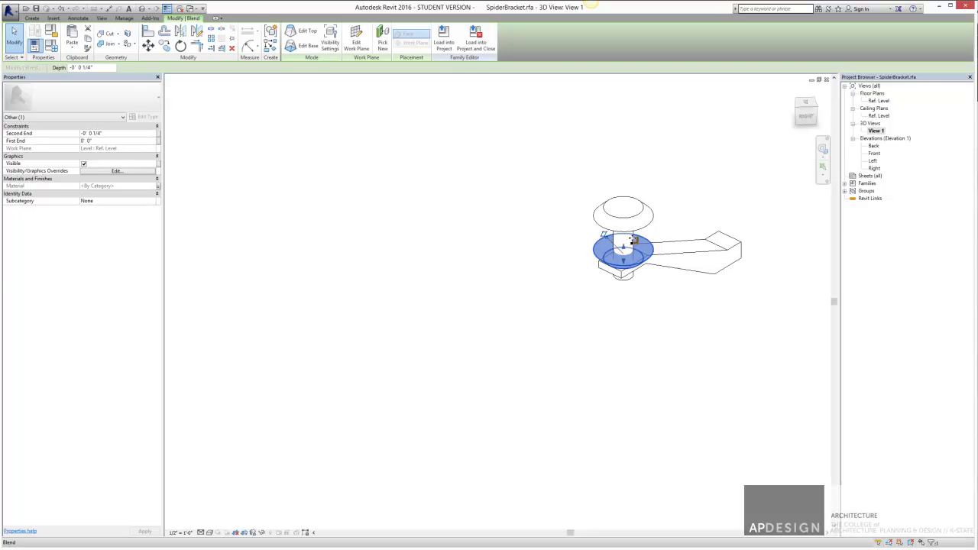
Step: Link the Material of the cylindrical bolt extrusion running through both discs to SpiderMaterial
click(631, 241)
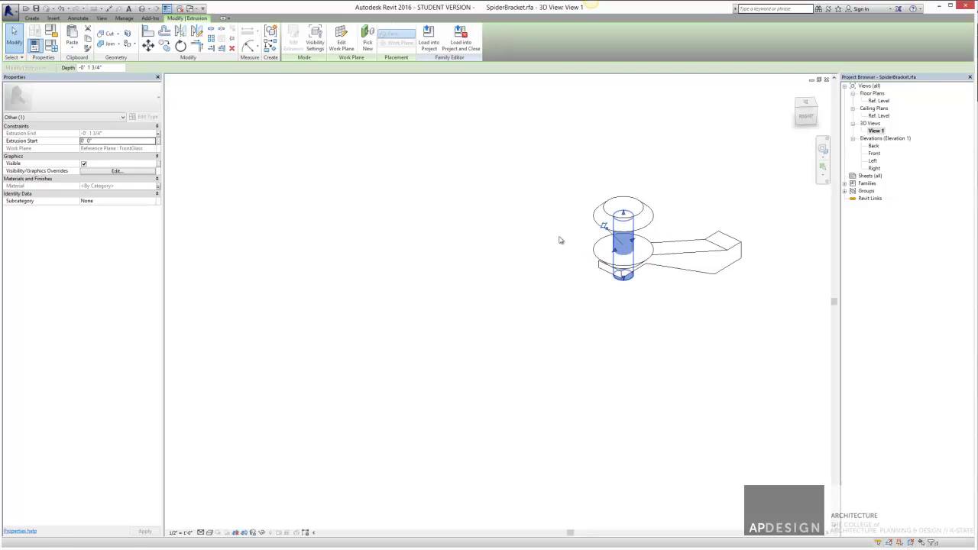
click(158, 187)
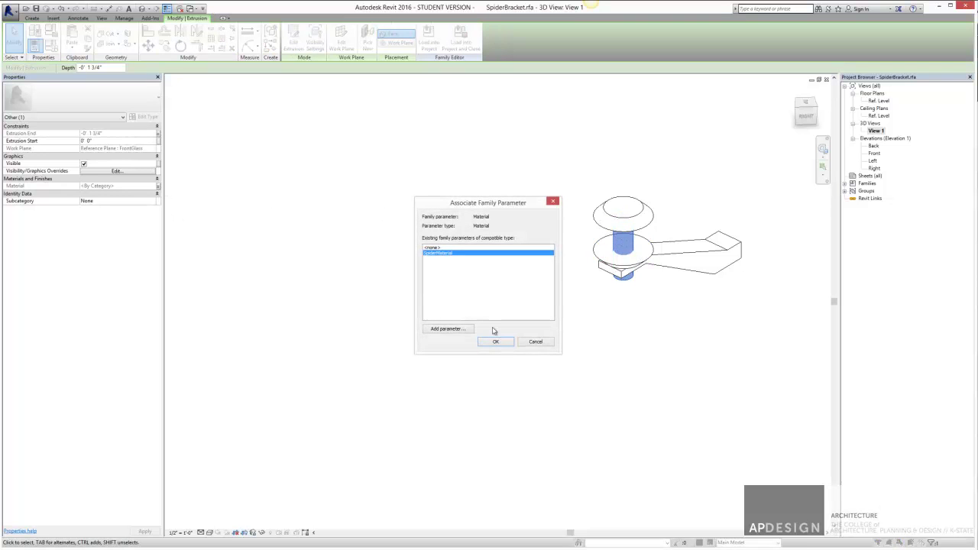
click(501, 347)
click(644, 311)
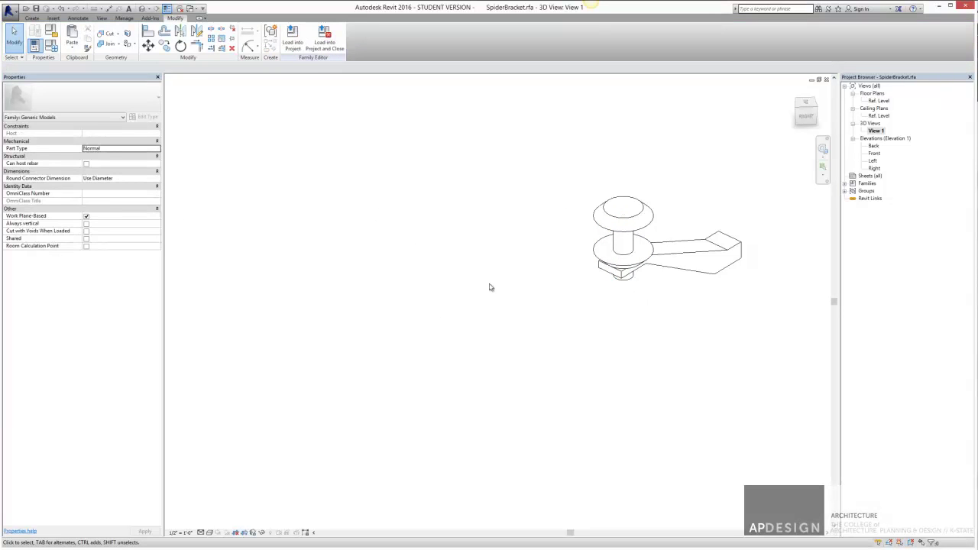
Step: Load the SpiderBracket family into SpiderClipAssembly.rfa, overwriting the existing version and its parameter values
click(293, 36)
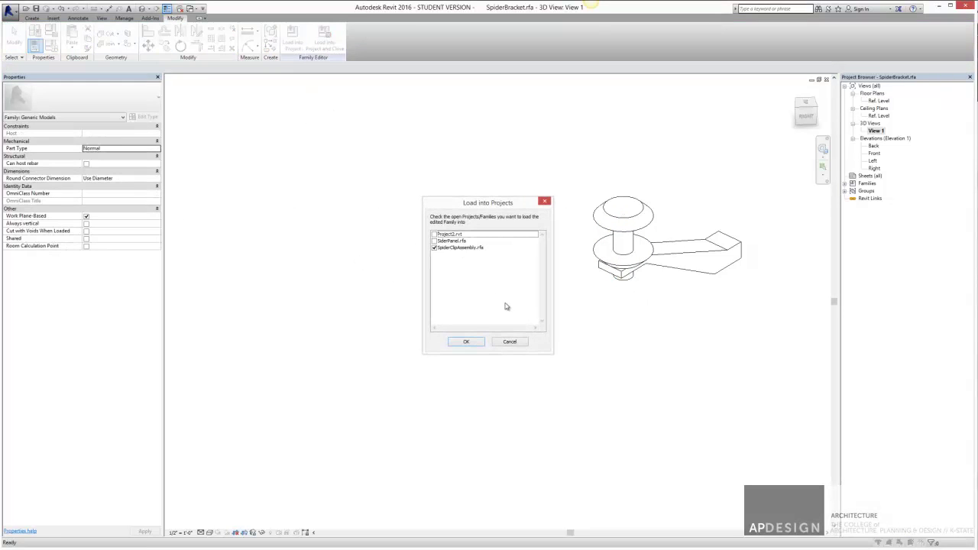
click(465, 341)
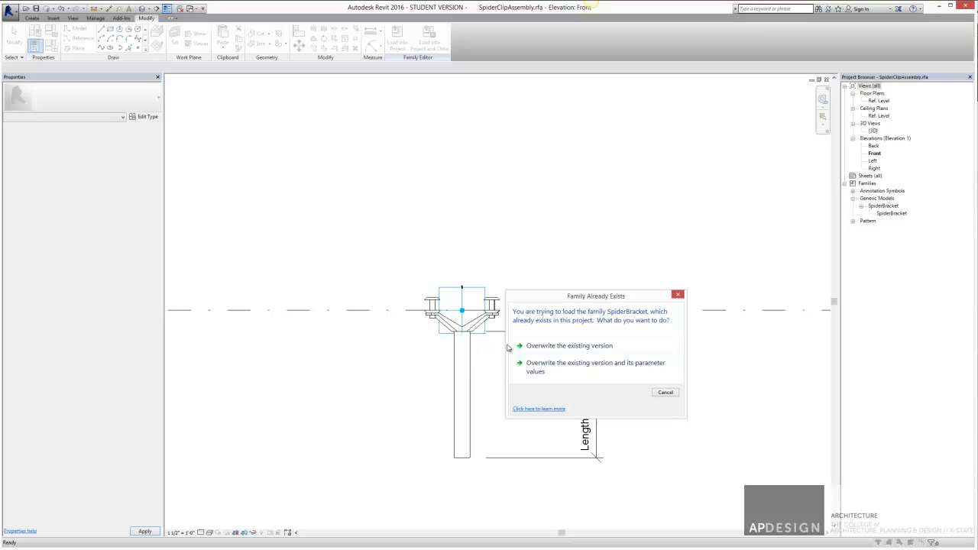
click(588, 366)
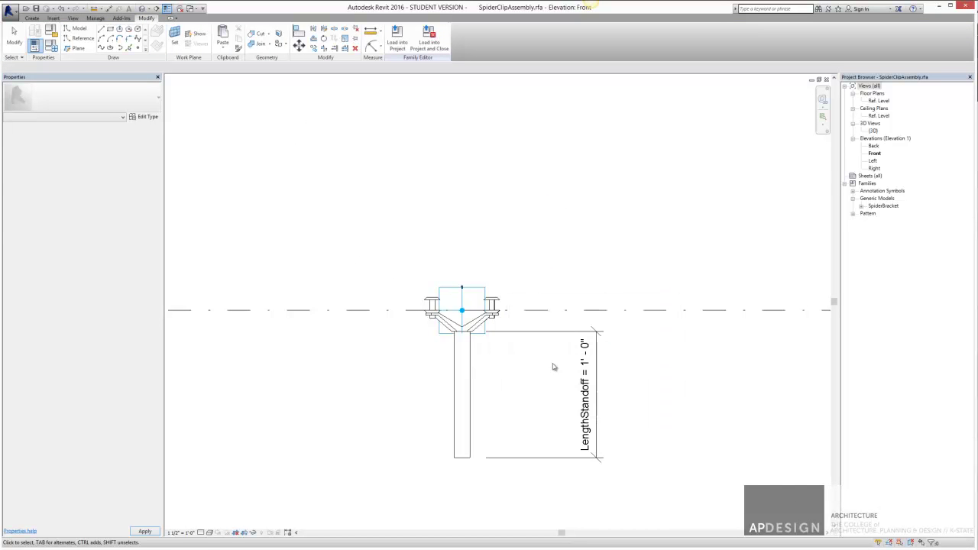
Step: Create a material type parameter named SpiderMaterial and associate it with the Material of the standoff cylinder
click(470, 373)
drag(537, 413, 399, 357)
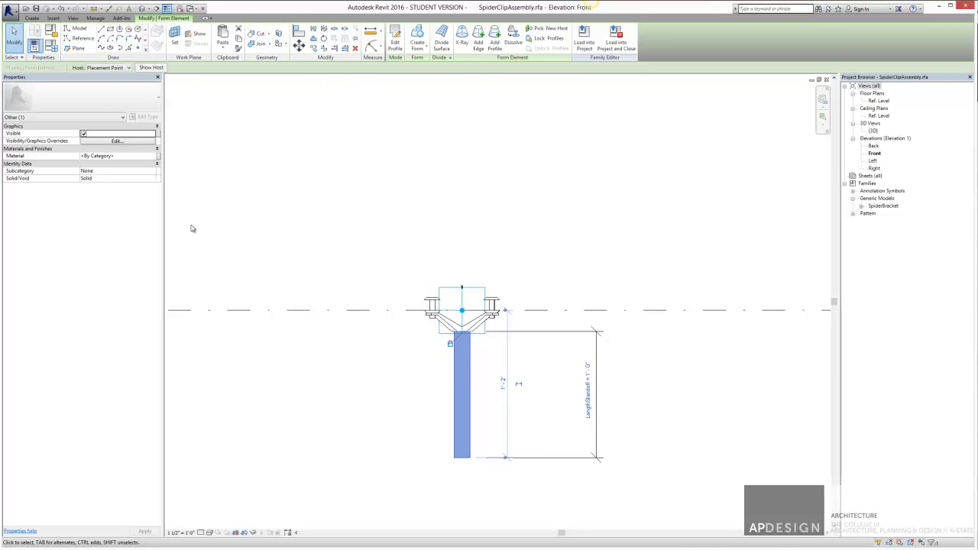
click(158, 156)
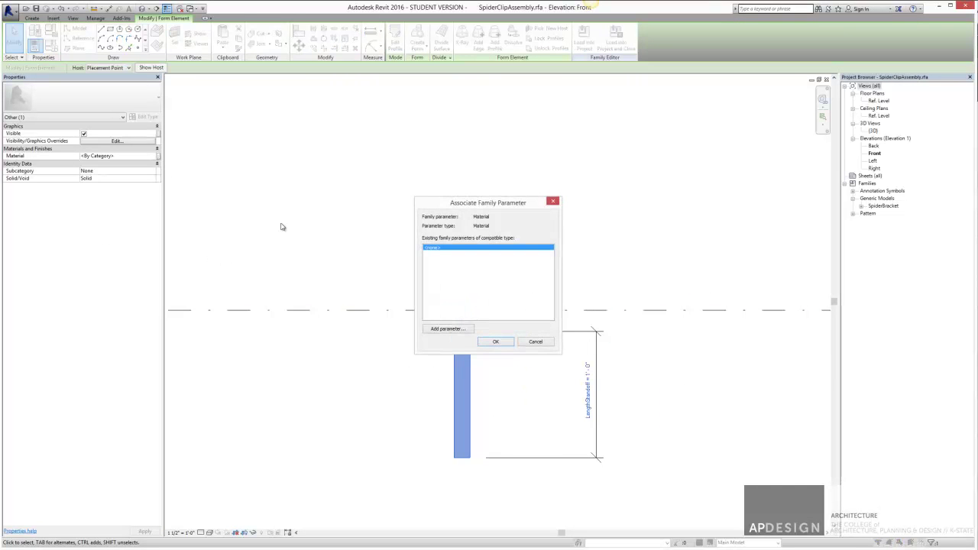
click(447, 329)
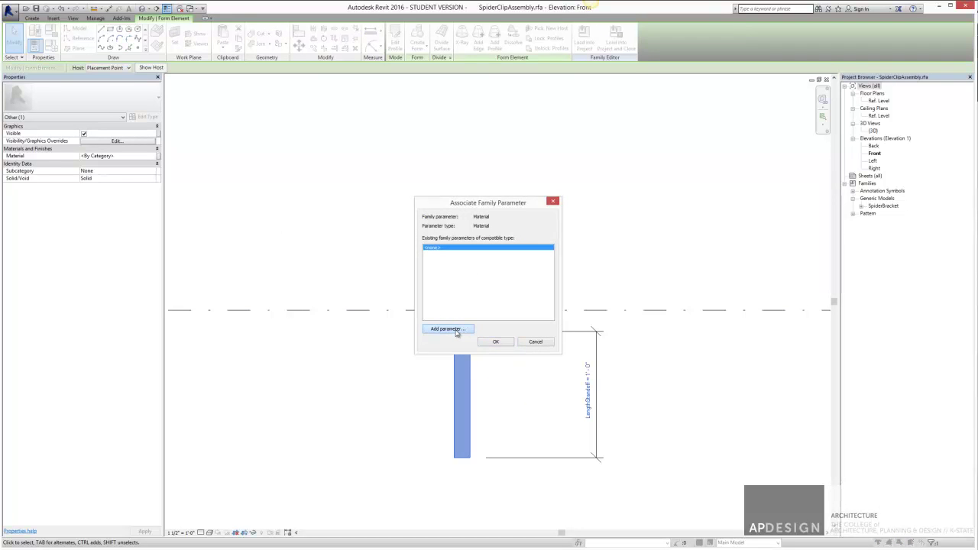
text(SpiderMaterial)
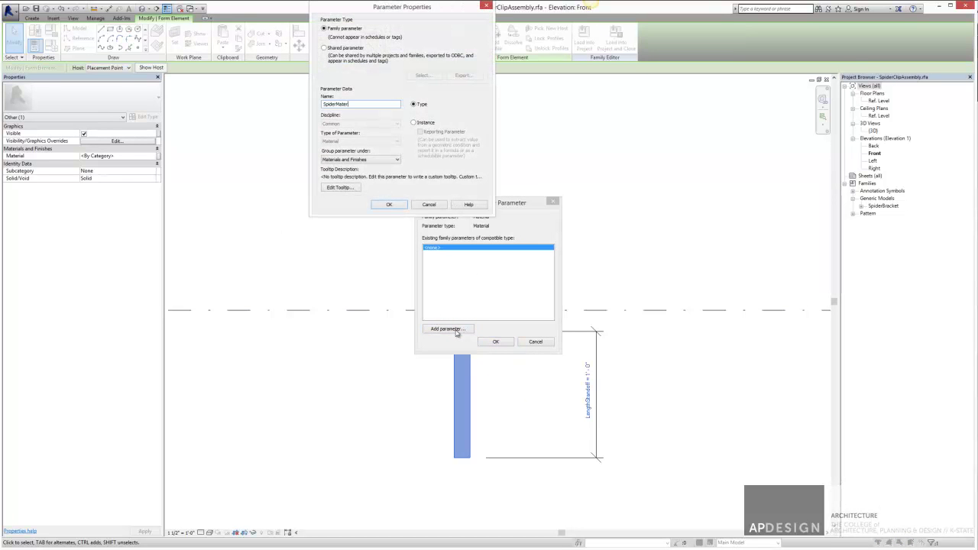
click(387, 204)
click(495, 342)
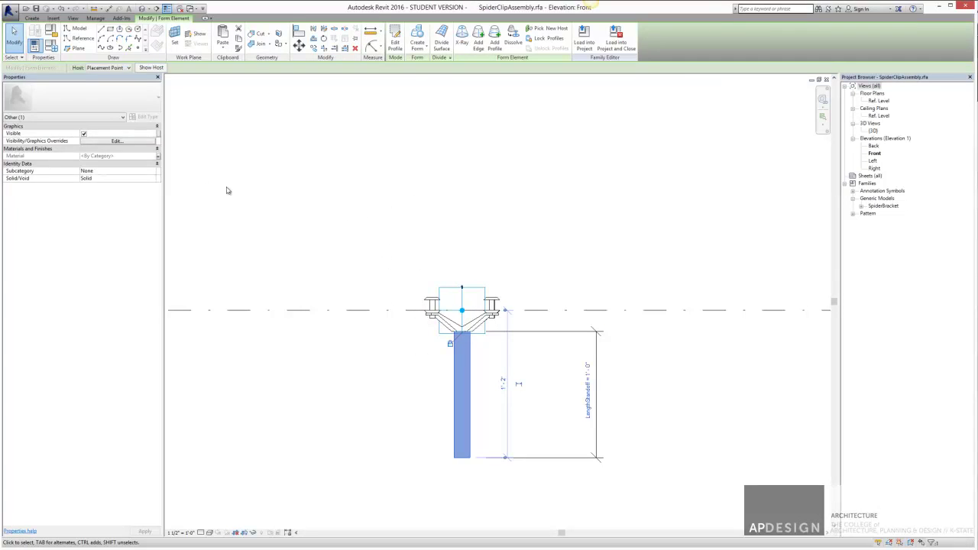
click(376, 264)
Step: Link the nested SpiderBracket type's SpiderMaterial parameter to the assembly's SpiderMaterial parameter
click(446, 326)
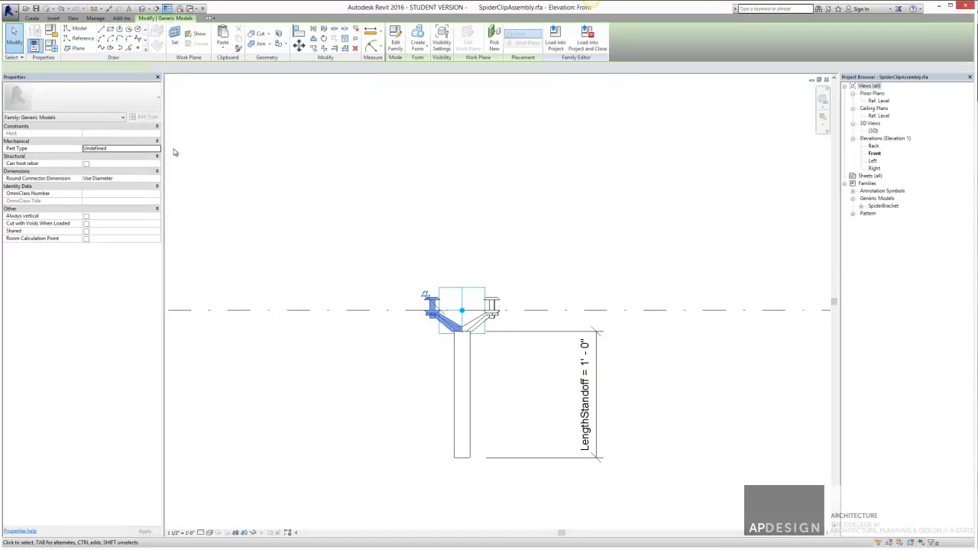
click(143, 116)
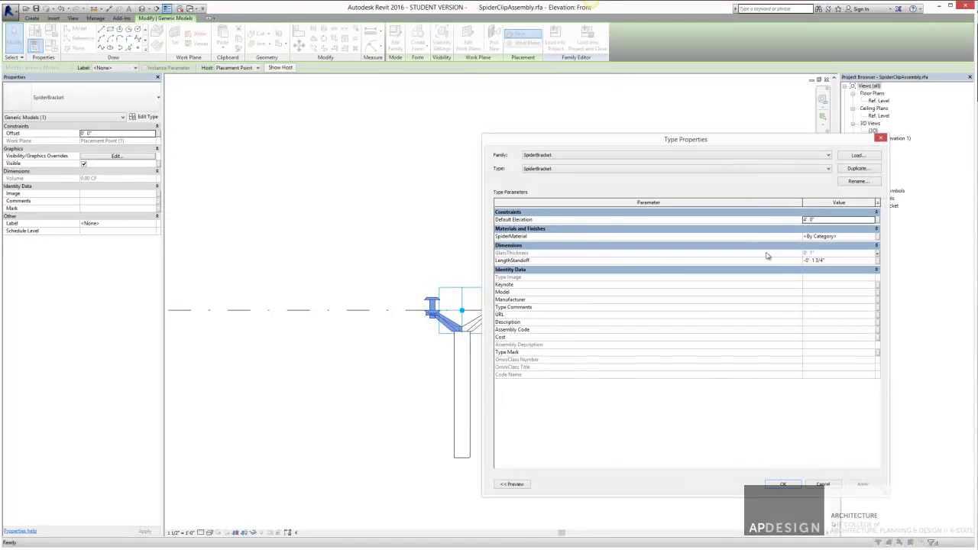
click(877, 237)
click(638, 293)
click(693, 381)
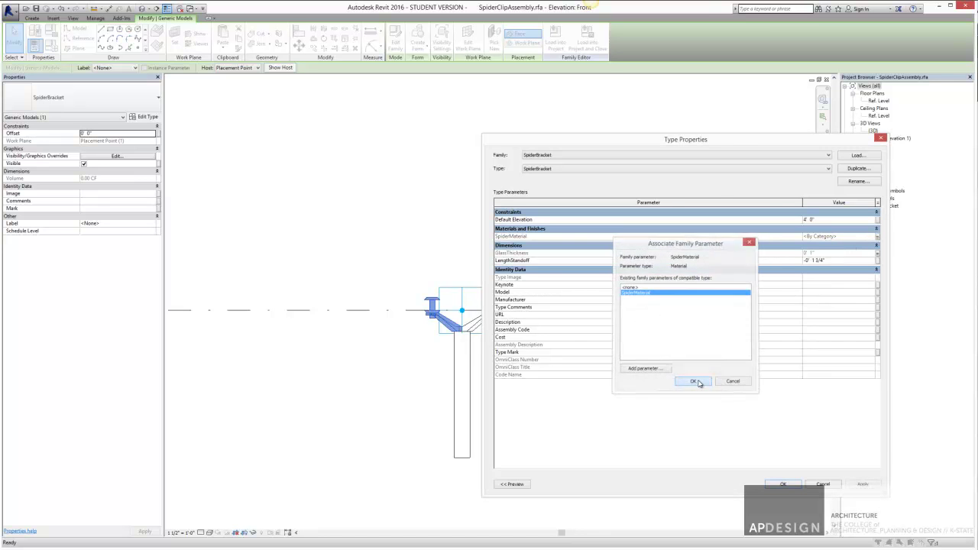
click(786, 485)
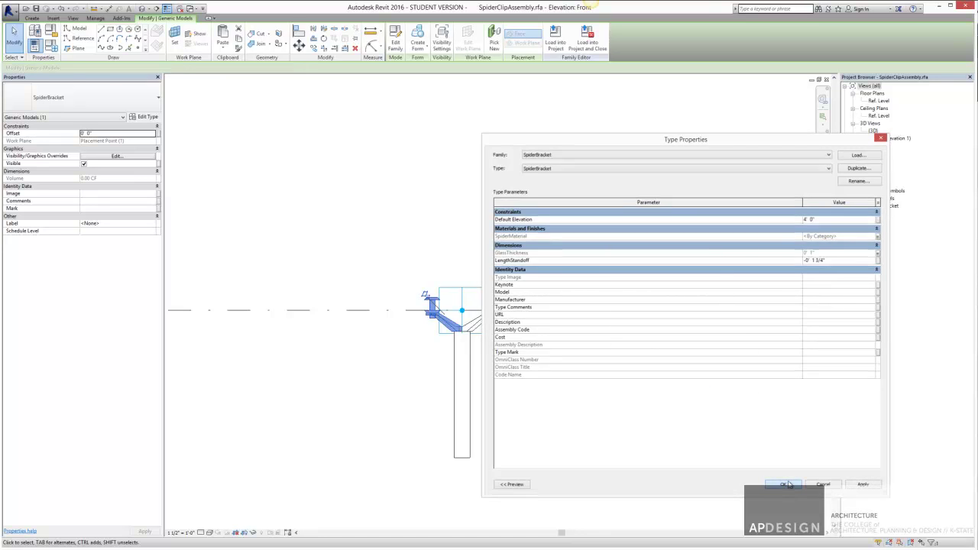
click(631, 345)
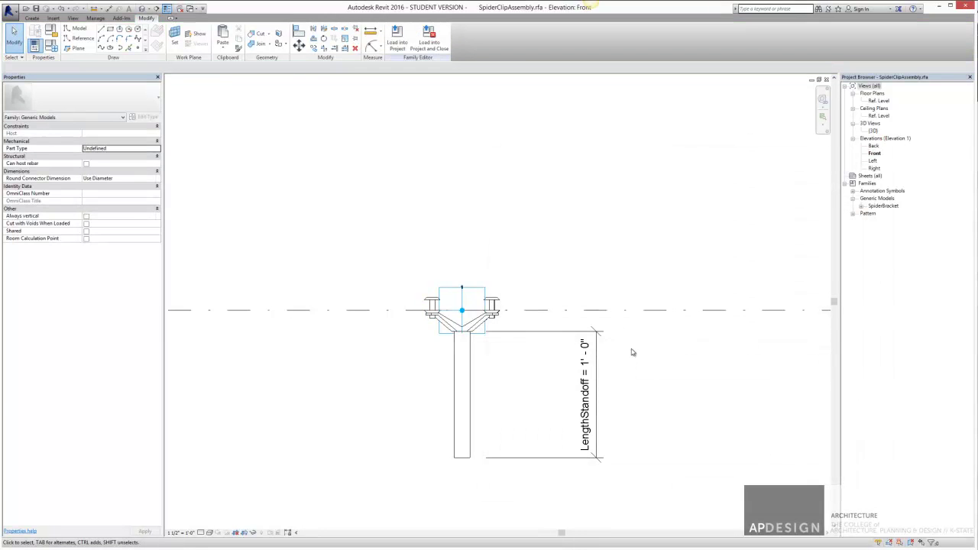